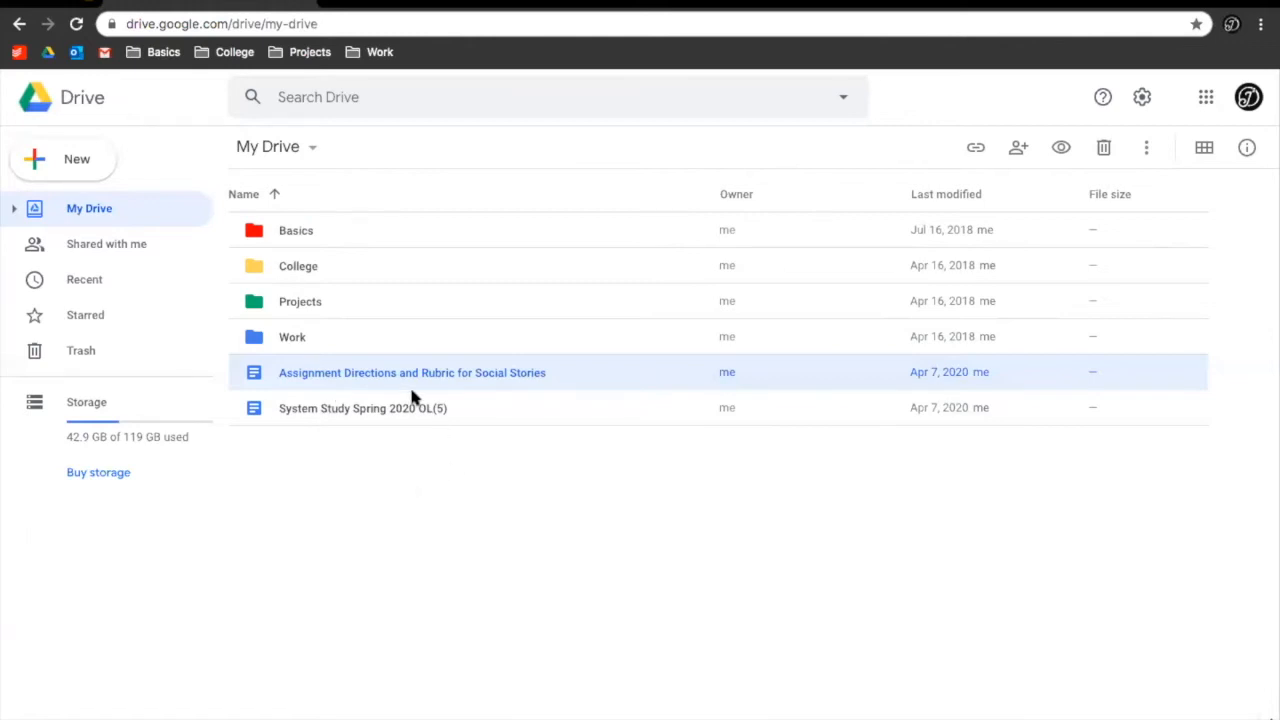
Select the Basics, College, Projects and Work folders in My Drive in turn
{"action": "left_click", "coordinate": [320, 228]}
{"action": "left_click", "coordinate": [327, 263]}
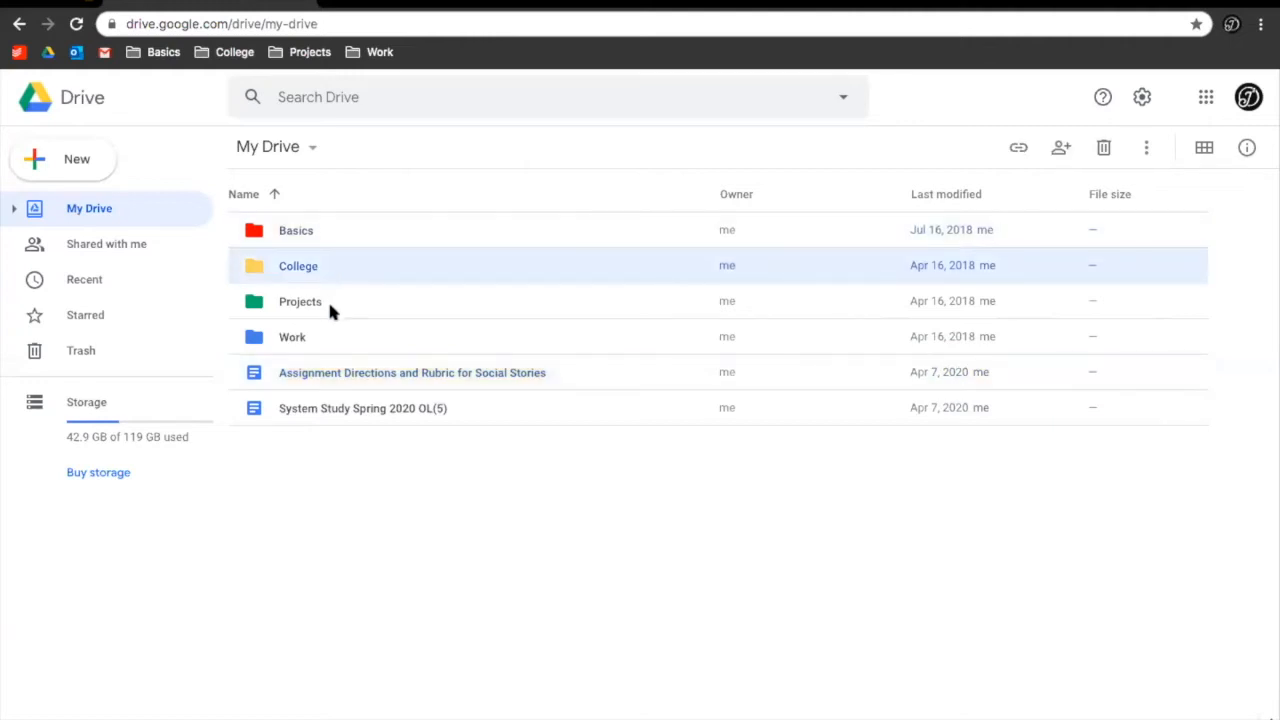
{"action": "left_click", "coordinate": [327, 300]}
{"action": "left_click", "coordinate": [320, 340]}
{"action": "left_click", "coordinate": [334, 236]}
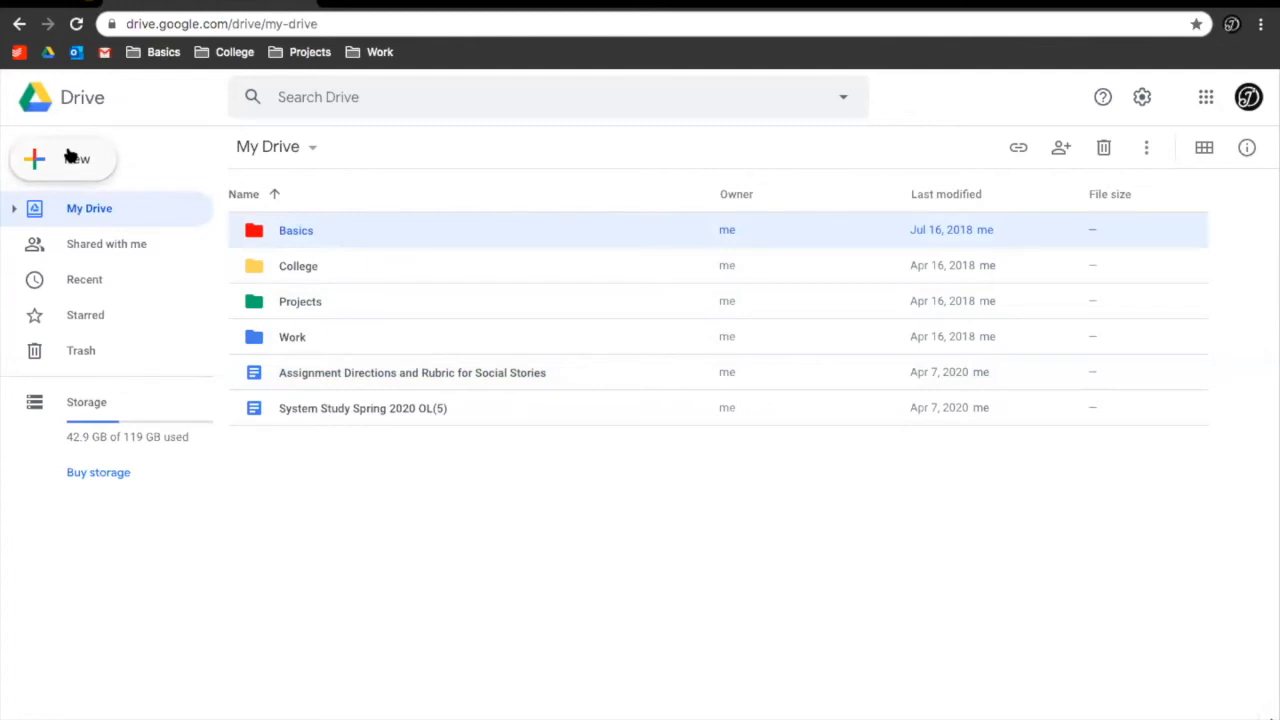
Create a new folder named 'Example' and open it
{"action": "left_click", "coordinate": [84, 162]}
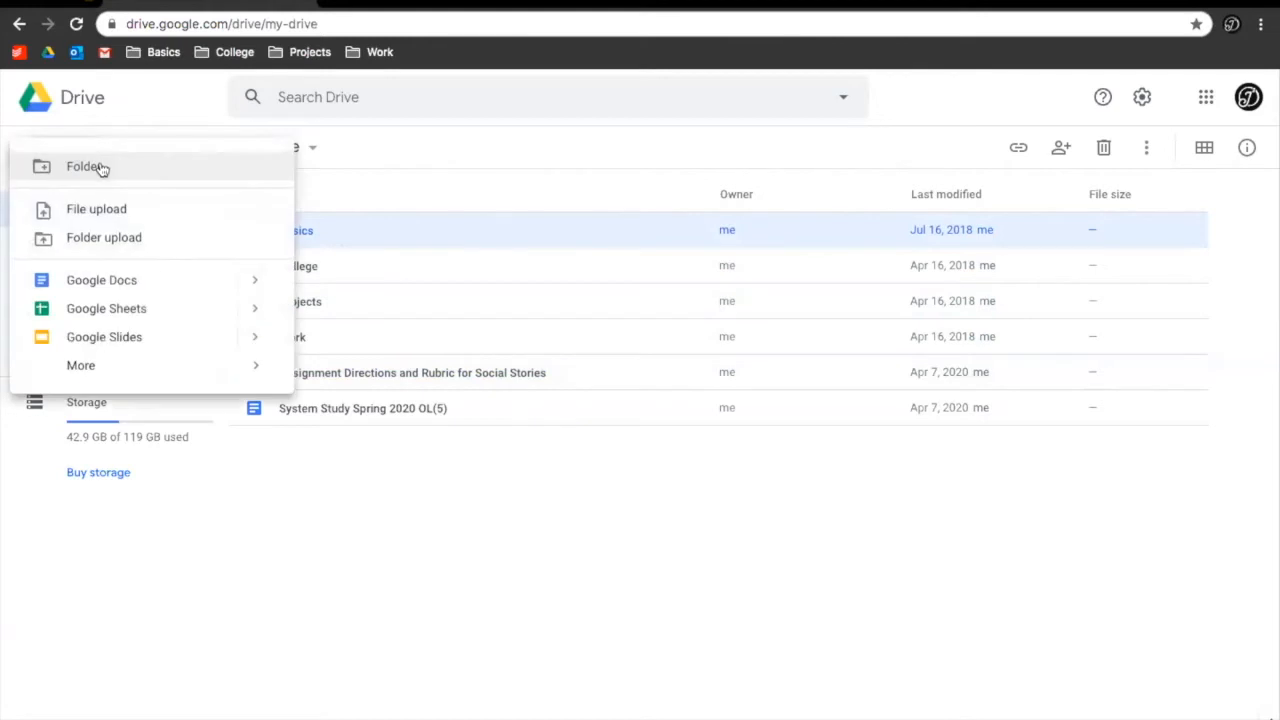
{"action": "left_click", "coordinate": [100, 168]}
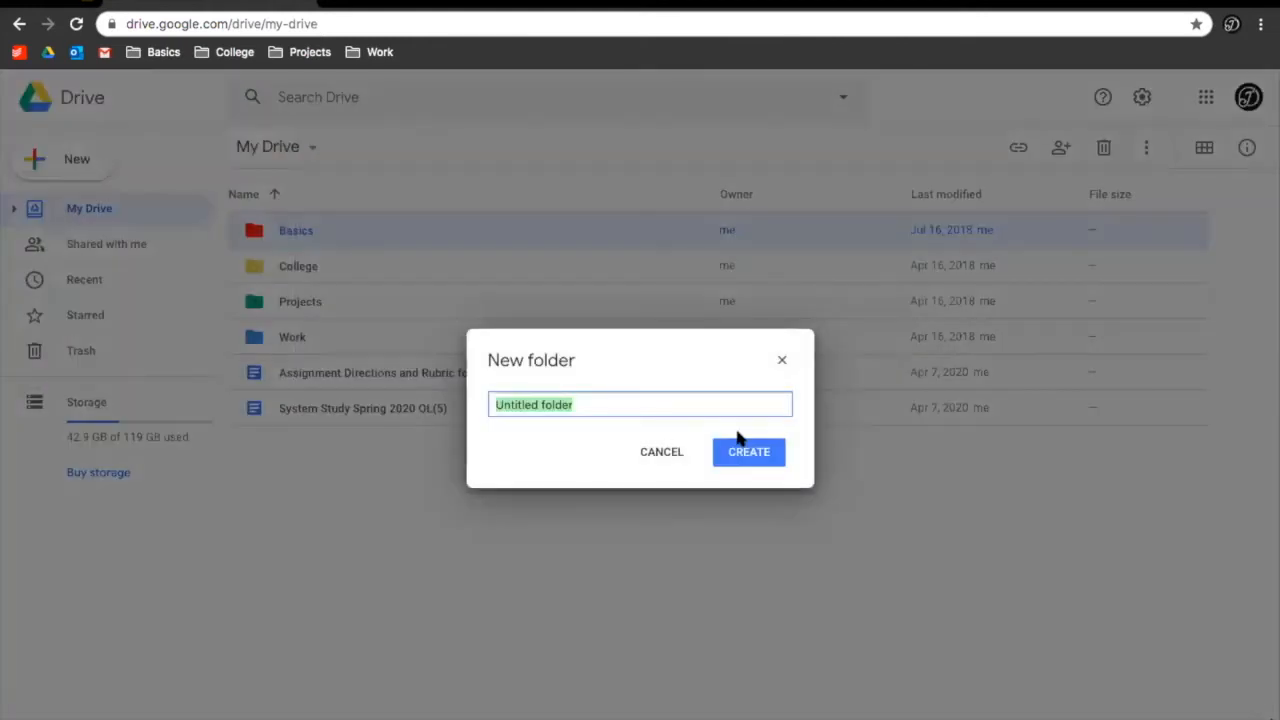
{"action": "type", "text": "Example"}
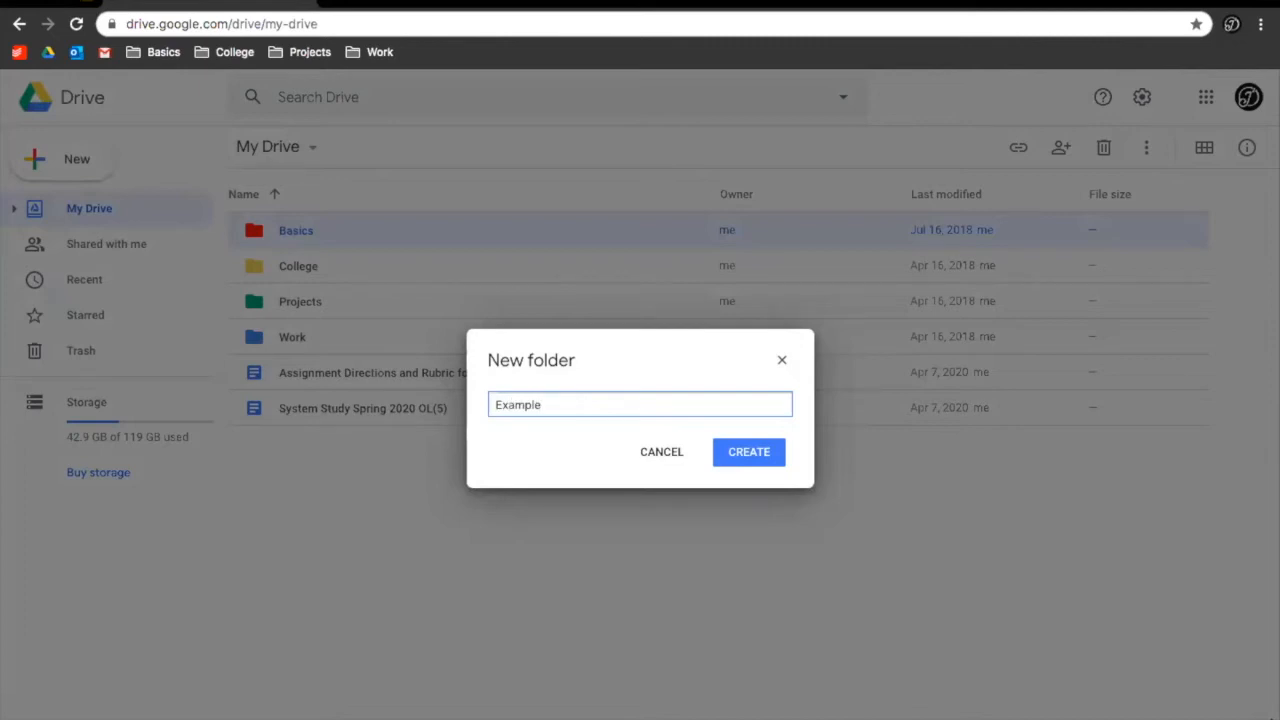
{"action": "key", "text": "Return"}
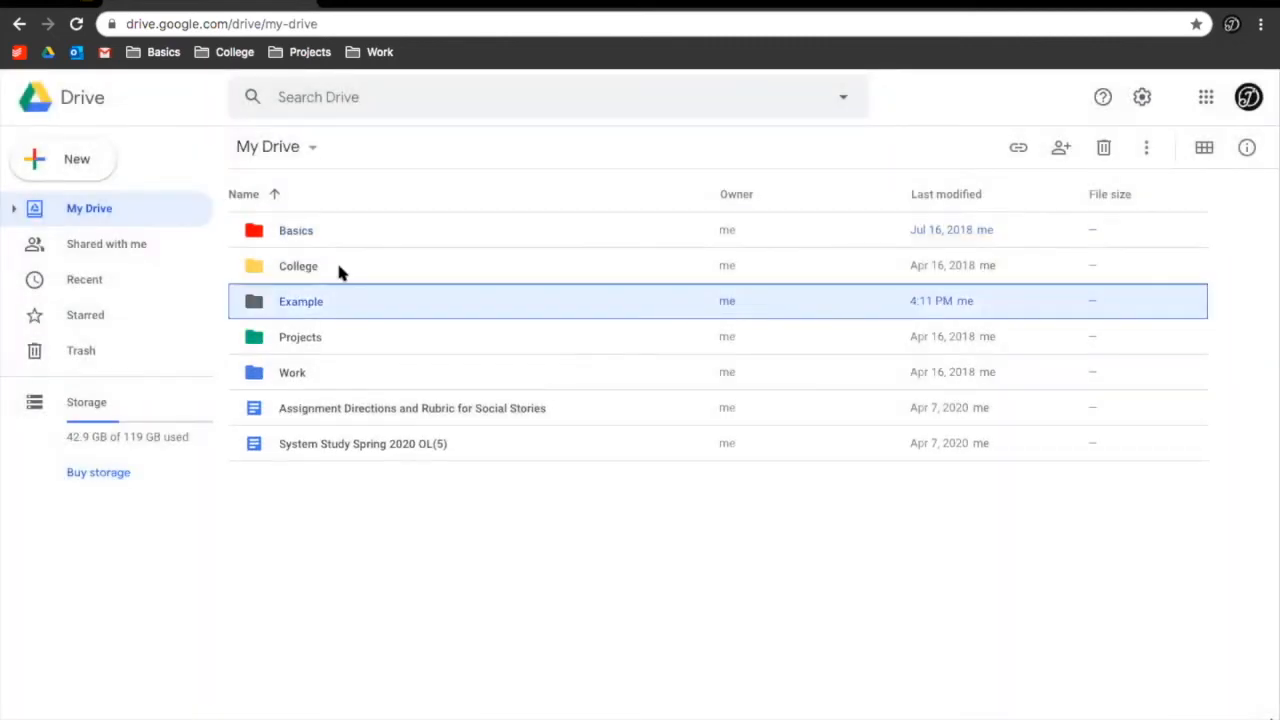
{"action": "double_click", "coordinate": [300, 302]}
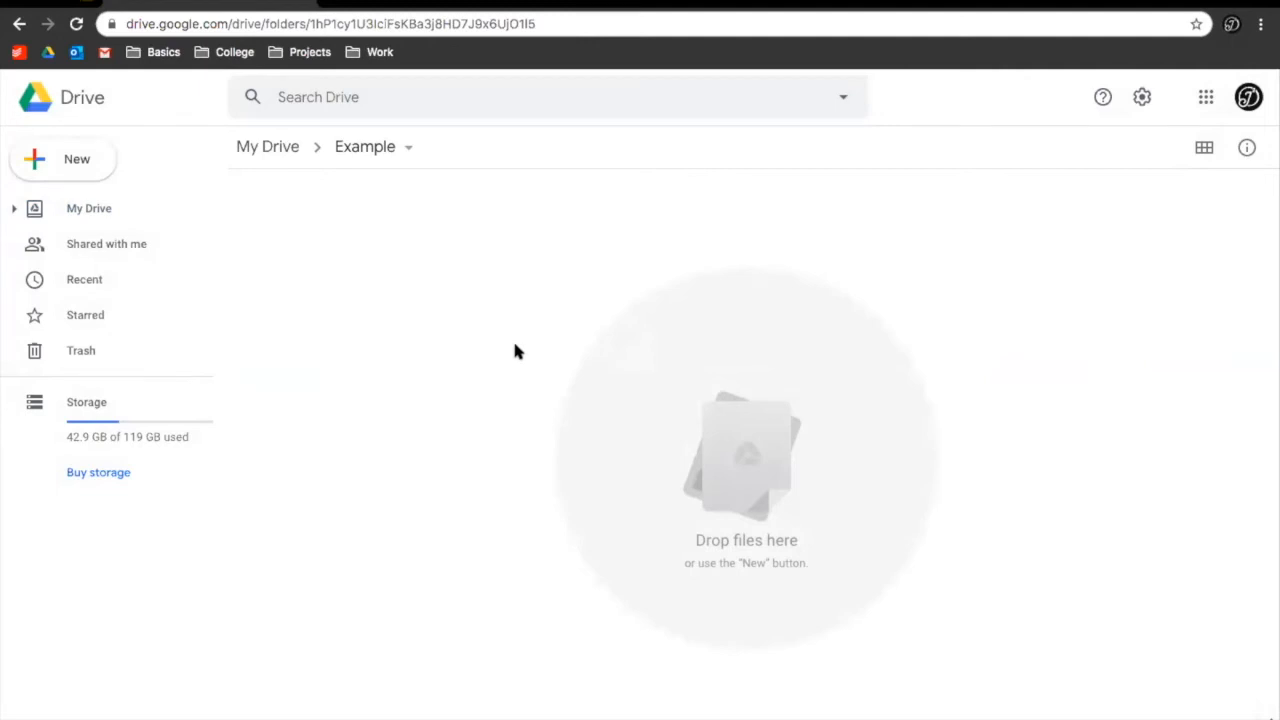
Move the Assignment document into Example, undo the move, then open Example's New menu
{"action": "left_click", "coordinate": [286, 151]}
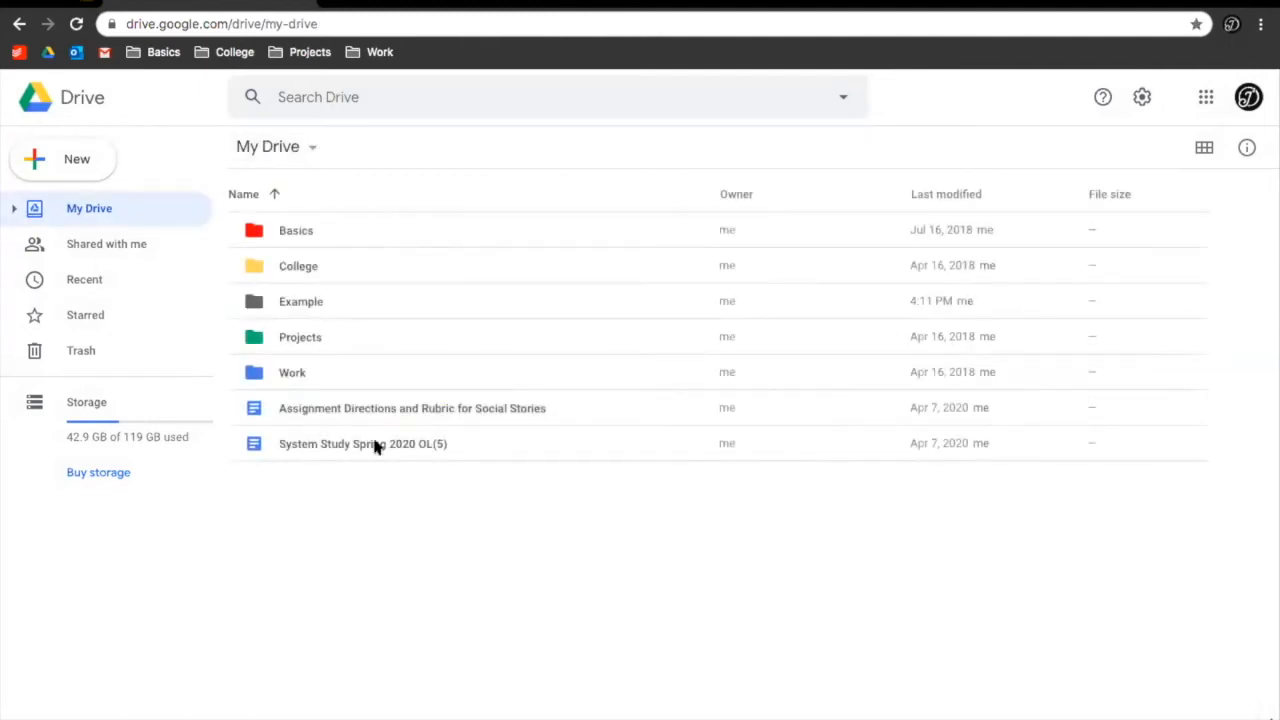
{"action": "left_click_drag", "start_coordinate": [305, 405], "coordinate": [343, 310]}
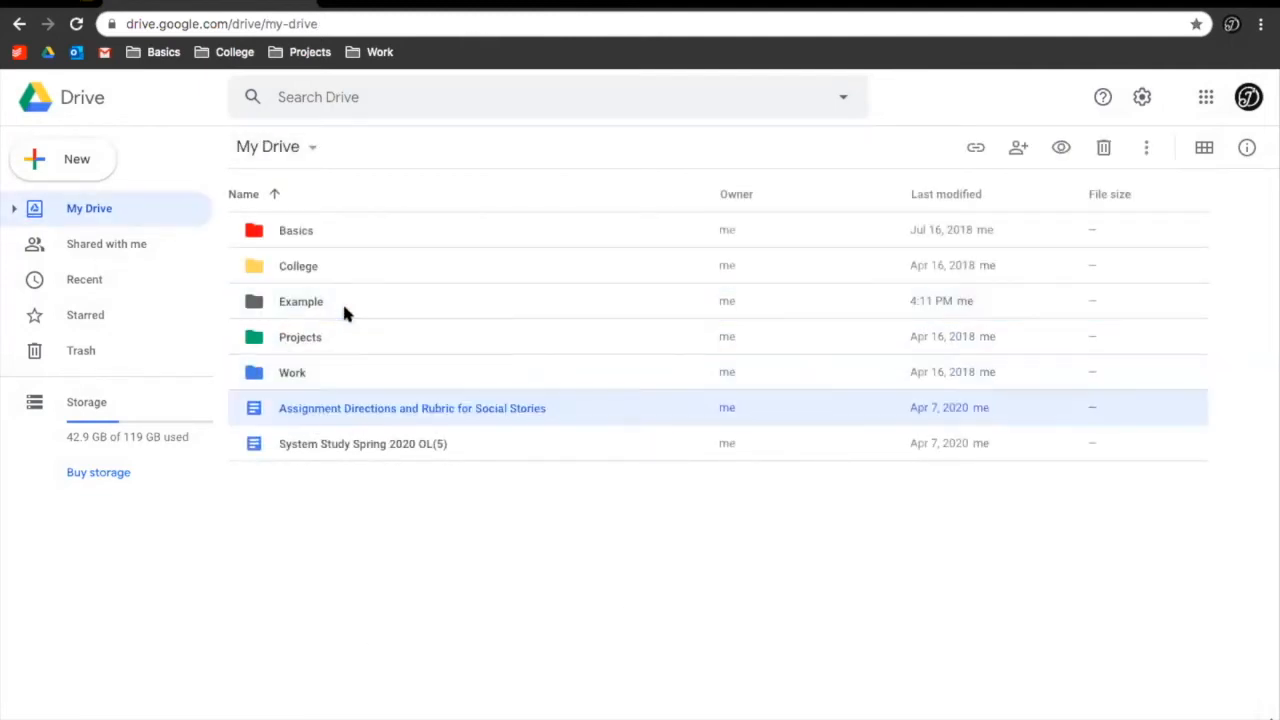
{"action": "key", "text": "ctrl+z"}
{"action": "double_click", "coordinate": [290, 308]}
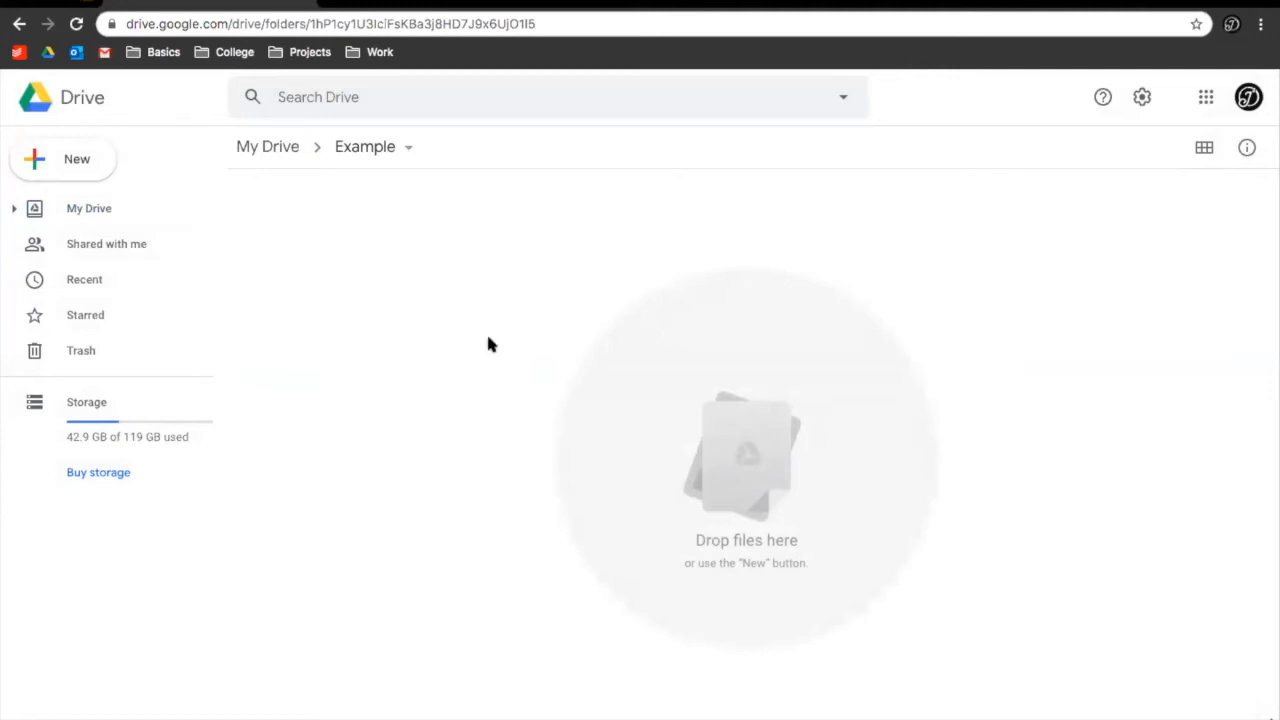
{"action": "left_click", "coordinate": [70, 172]}
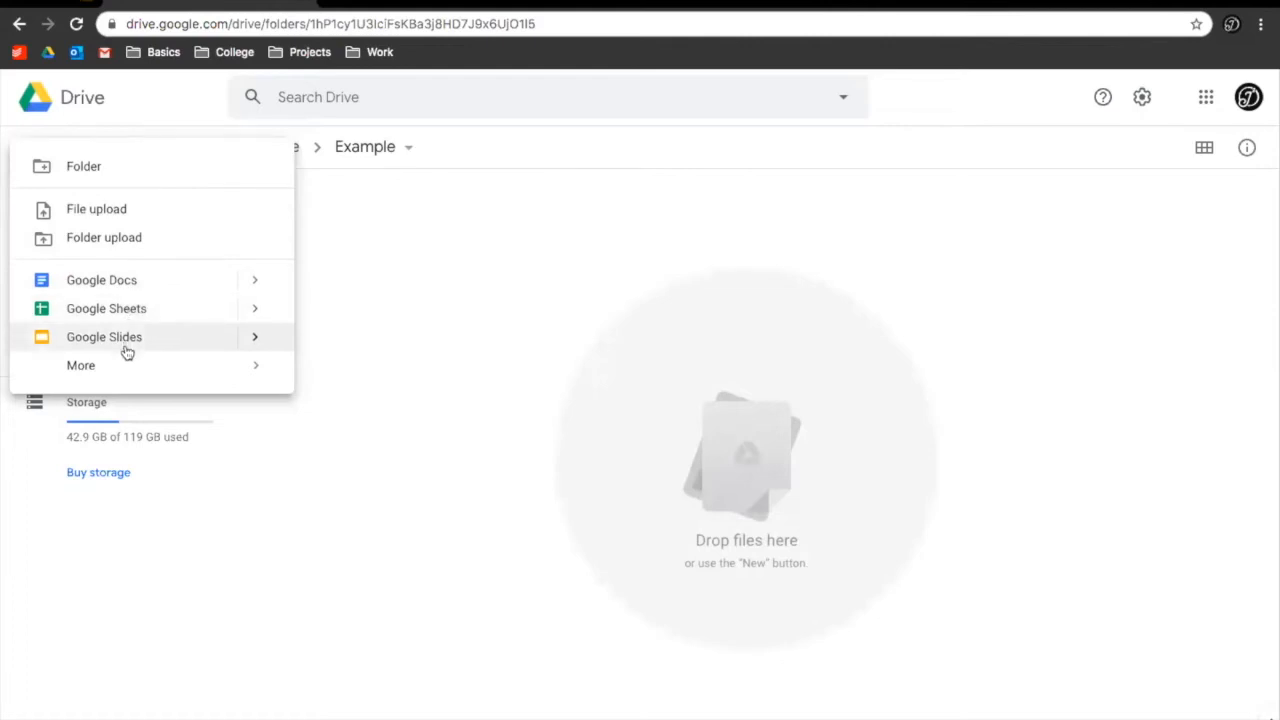
Create a blank Google Docs document from the New menu in the Example folder
{"action": "left_click", "coordinate": [127, 281]}
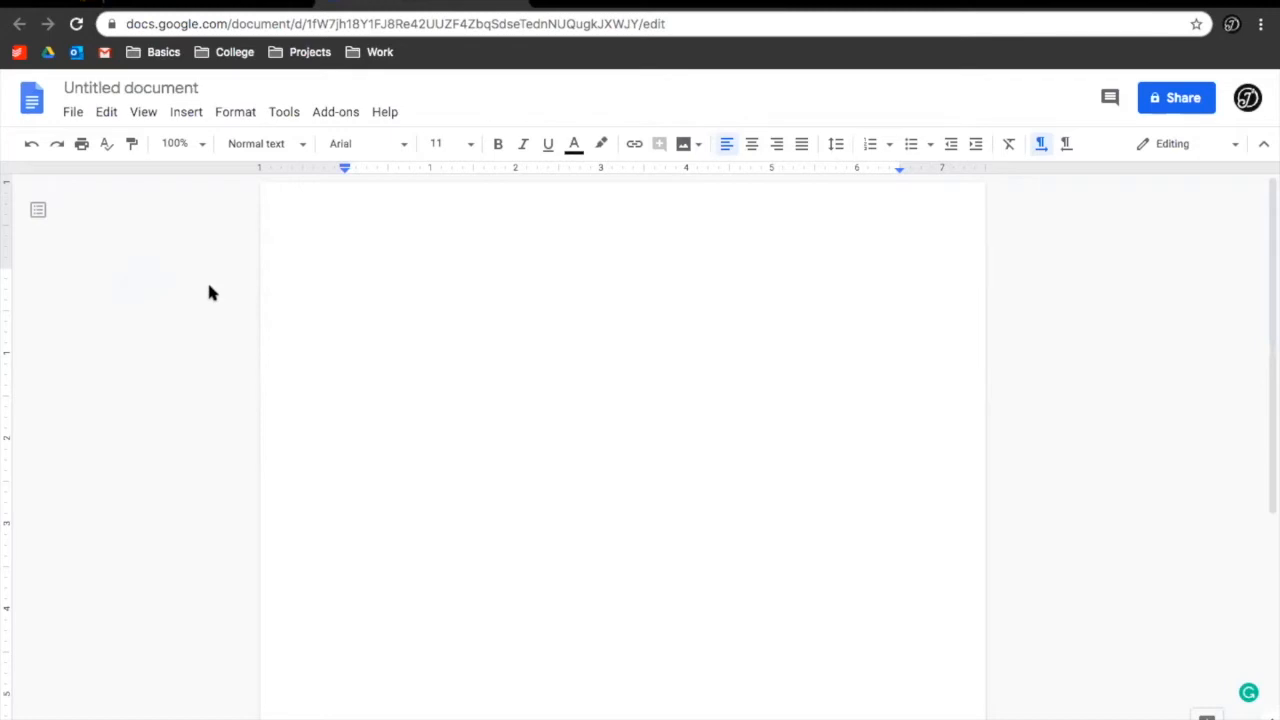
Rename 'Untitled document' to 'Title of Document'
{"action": "left_click", "coordinate": [125, 82]}
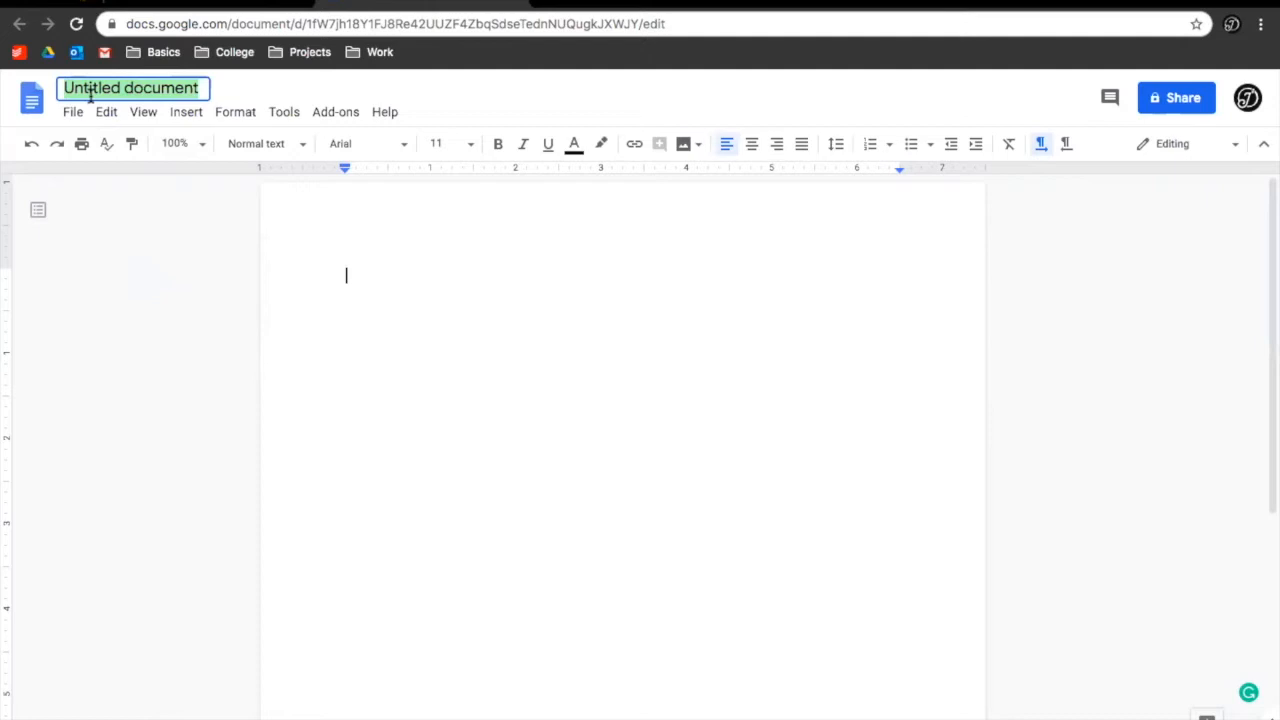
{"action": "type", "text": "Title of D"}
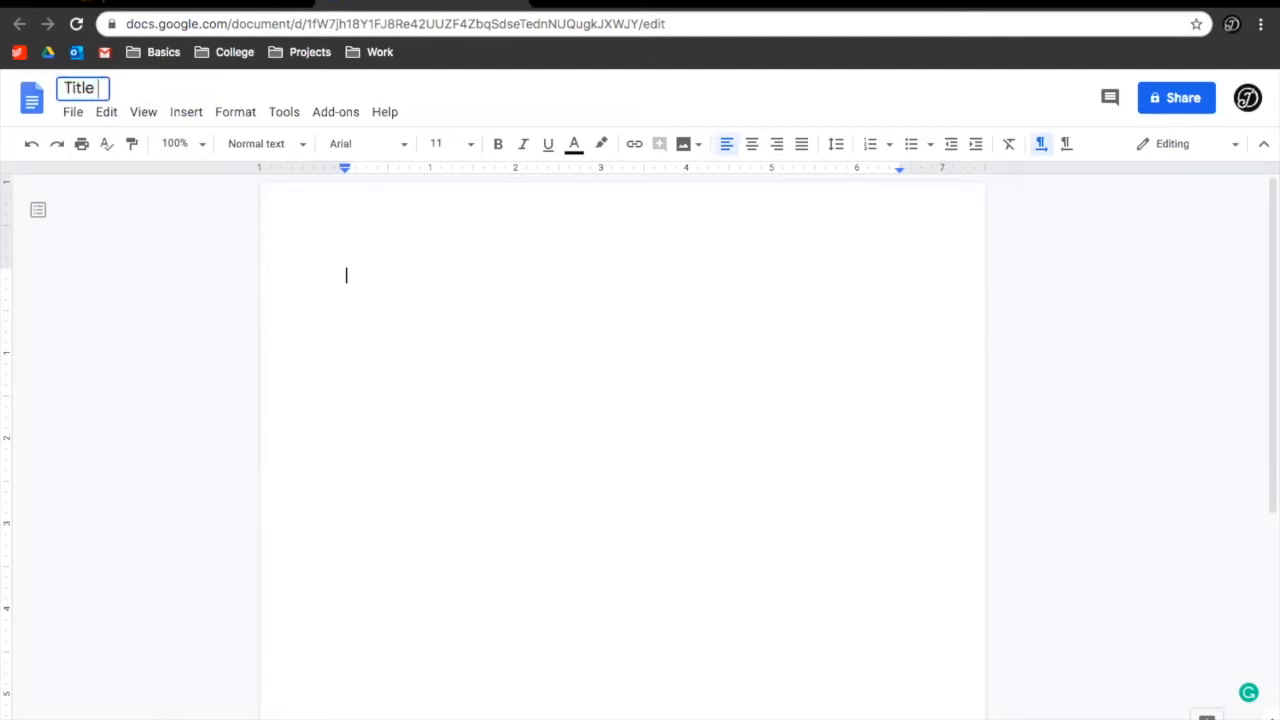
{"action": "type", "text": "ocument"}
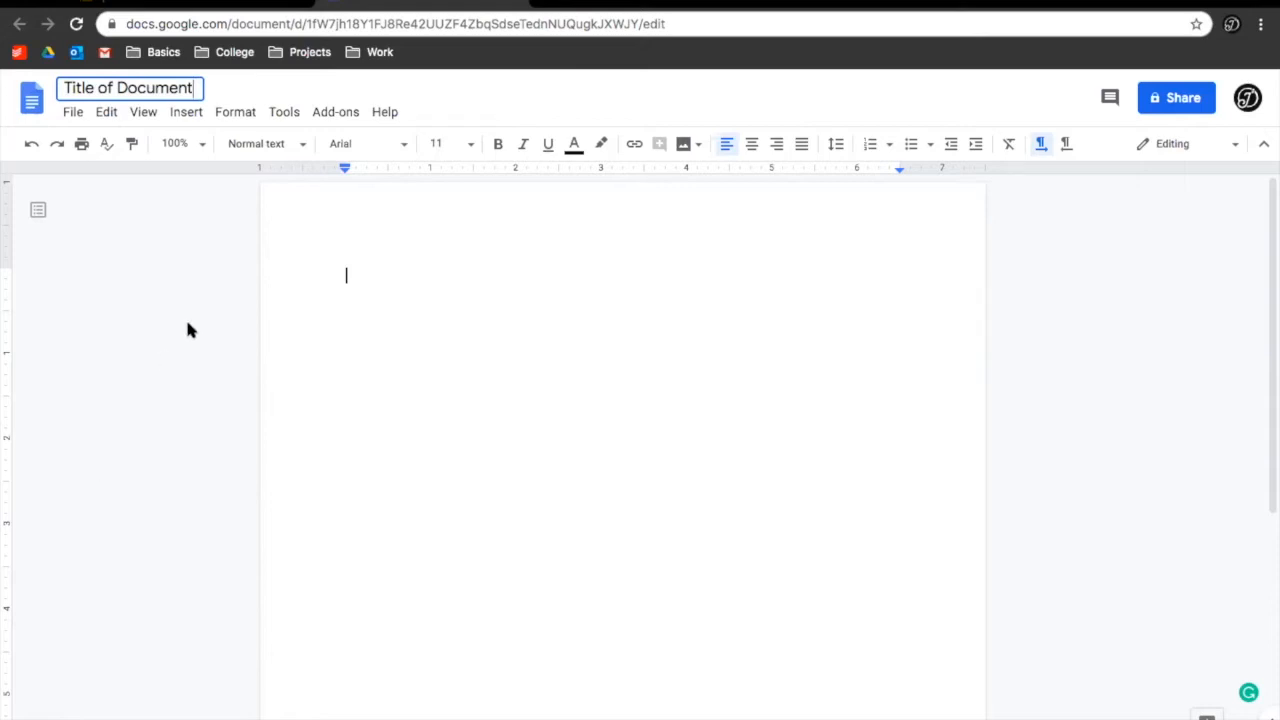
{"action": "key", "text": "Return"}
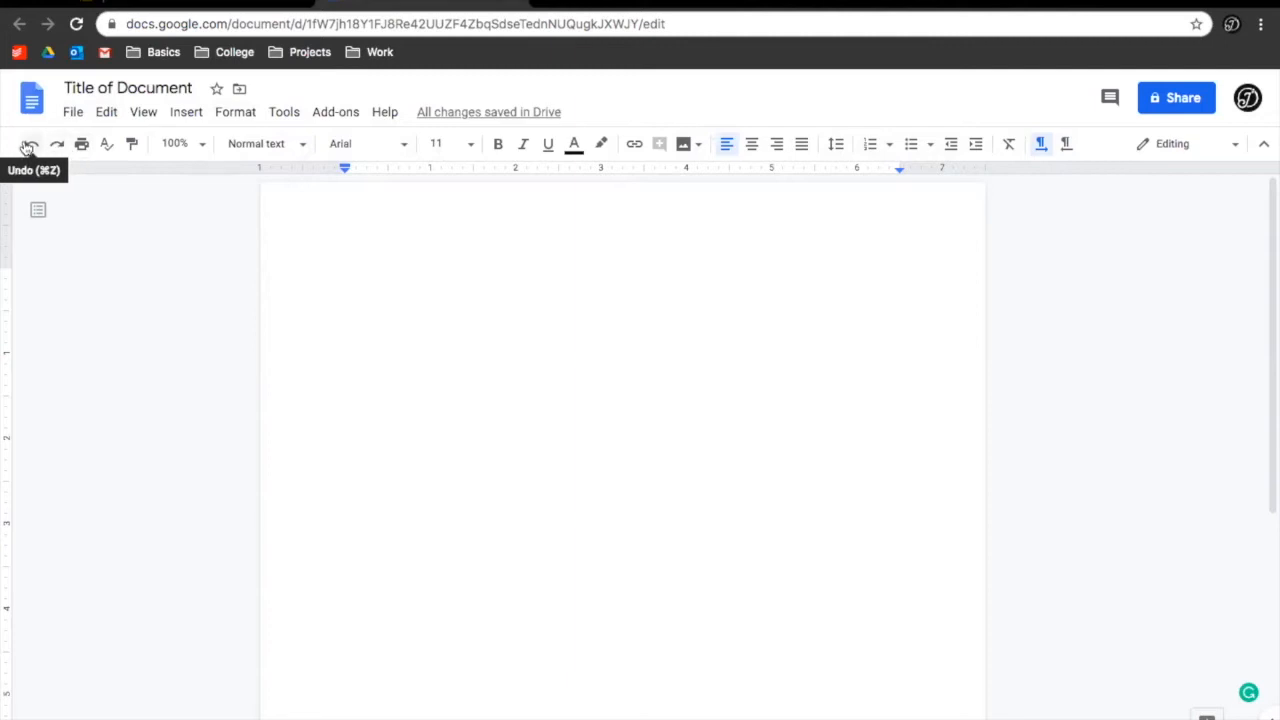
Type 'jkjhkjhkjhkjhkjhkjh', undo and redo it, then close the spelling check unchanged
{"action": "type", "text": "jkjhkjhkjhkjhkjhkjh"}
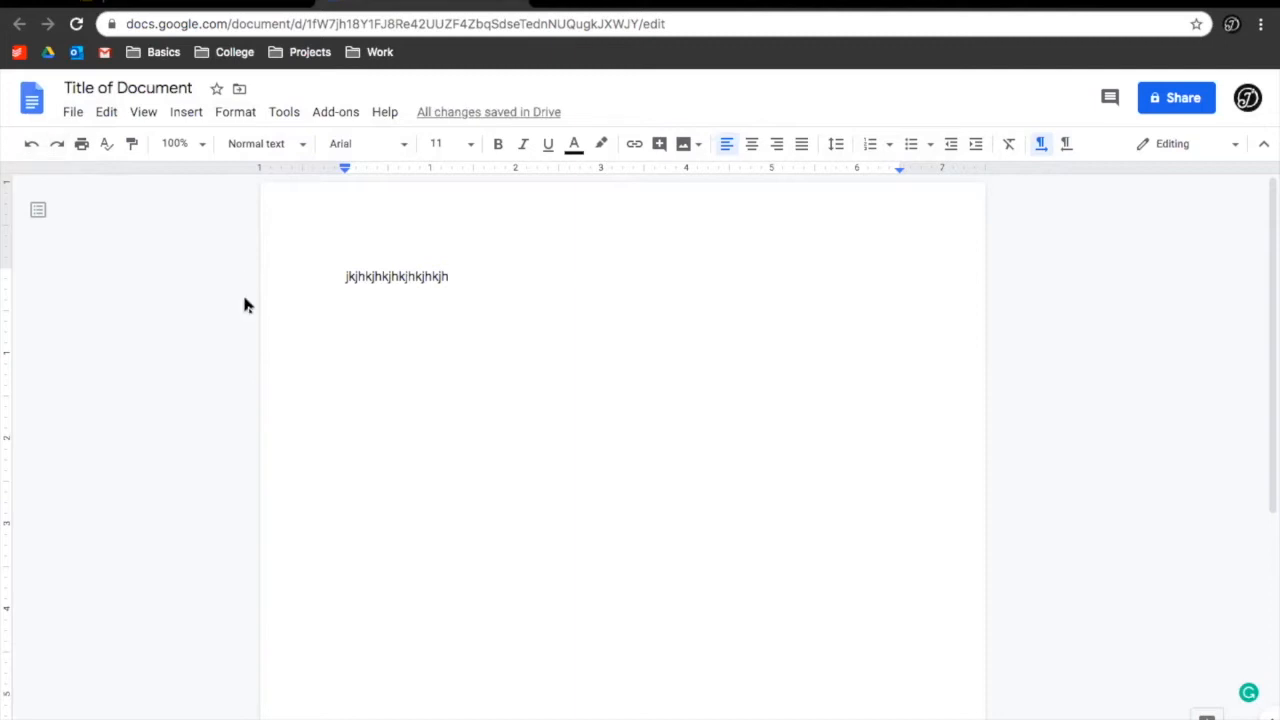
{"action": "left_click", "coordinate": [29, 146]}
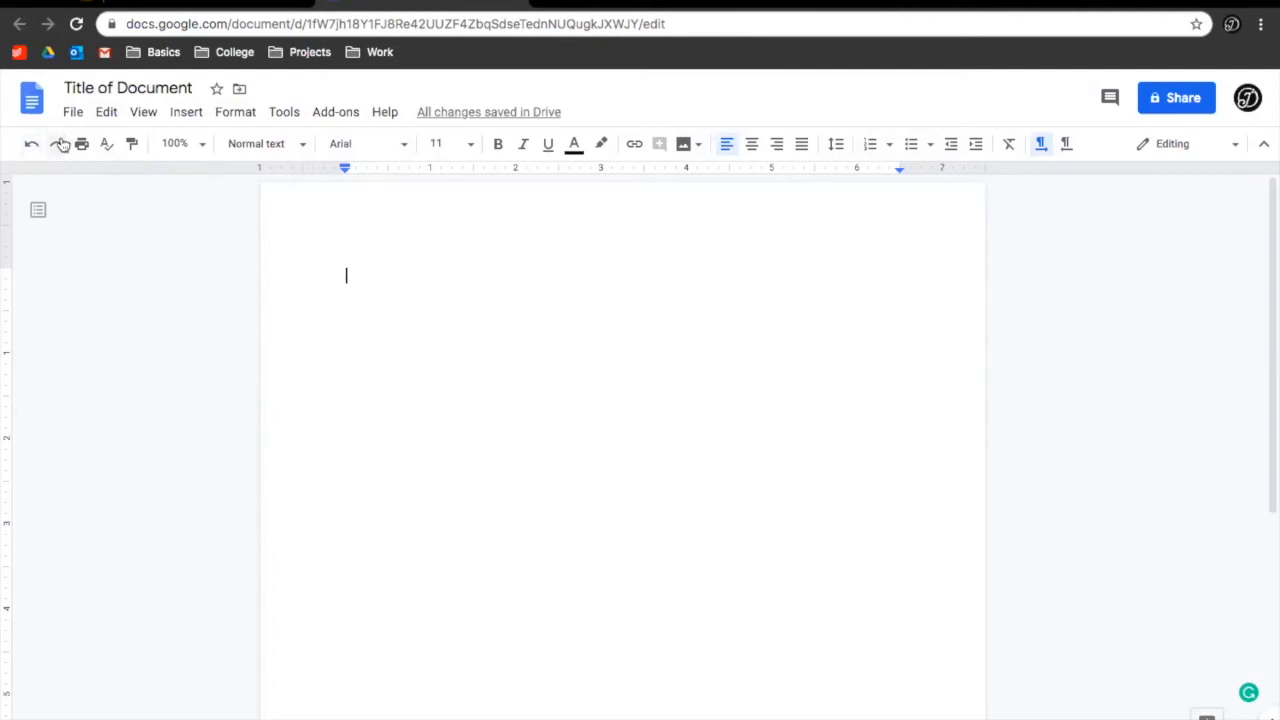
{"action": "left_click", "coordinate": [60, 145]}
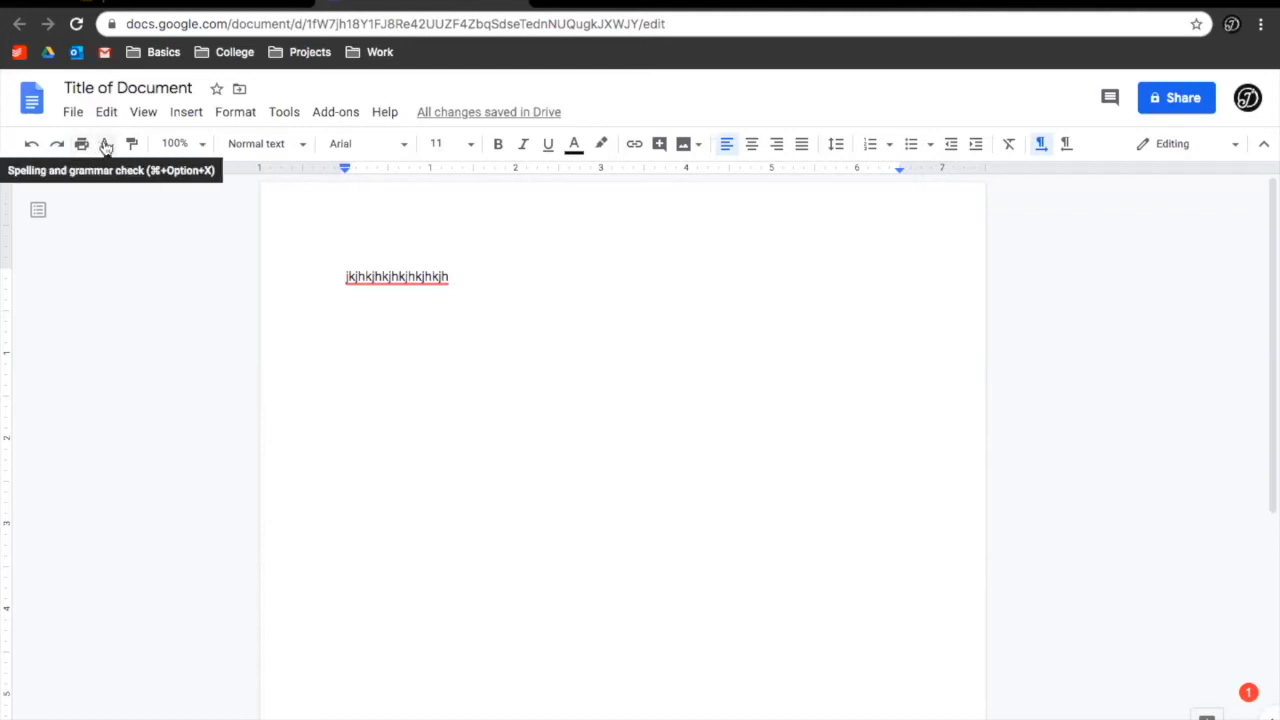
{"action": "left_click", "coordinate": [103, 145]}
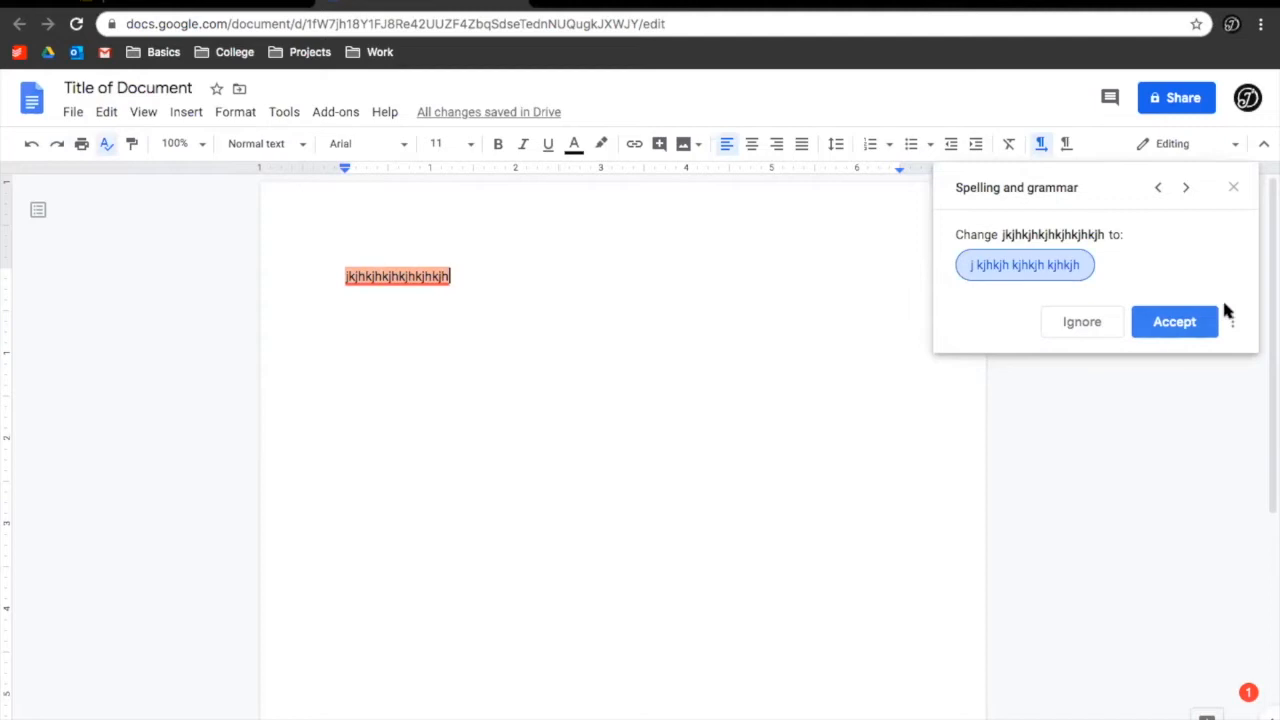
{"action": "left_click", "coordinate": [1233, 188]}
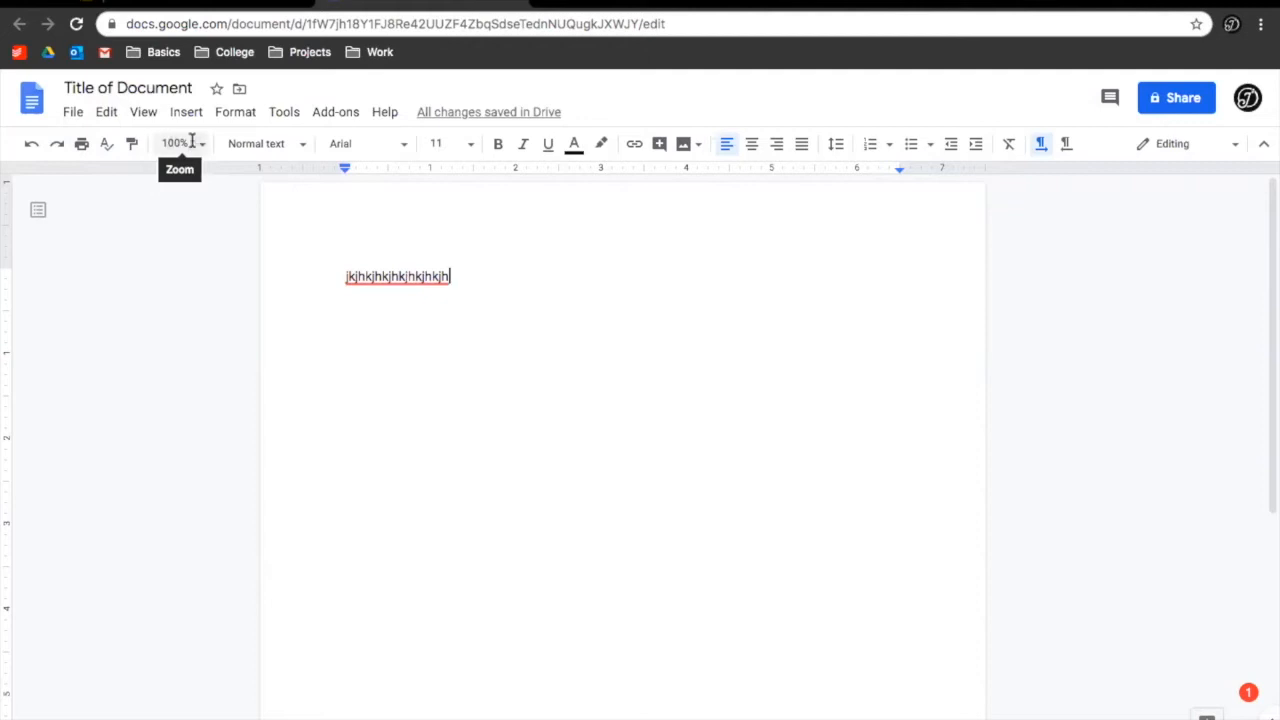
Try page zooms of 50%, 200% and 100%, leaving it at 150%
{"action": "left_click", "coordinate": [203, 146]}
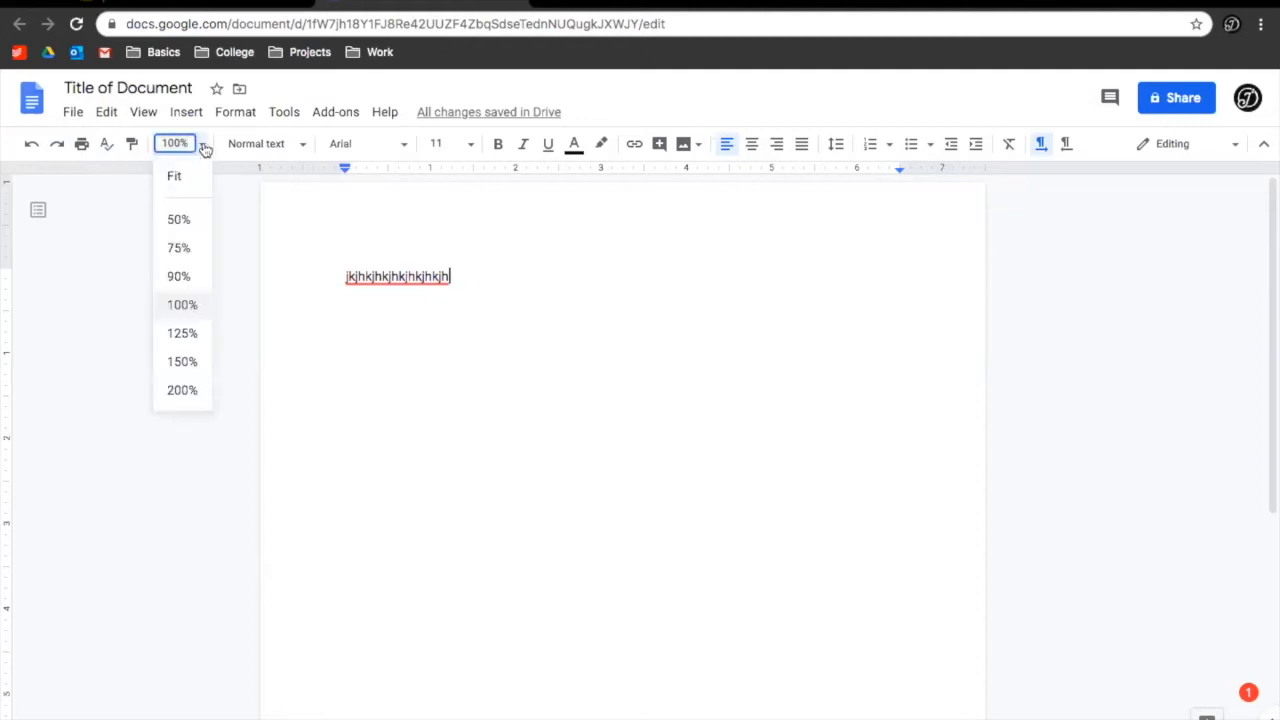
{"action": "left_click", "coordinate": [184, 218]}
{"action": "left_click", "coordinate": [202, 146]}
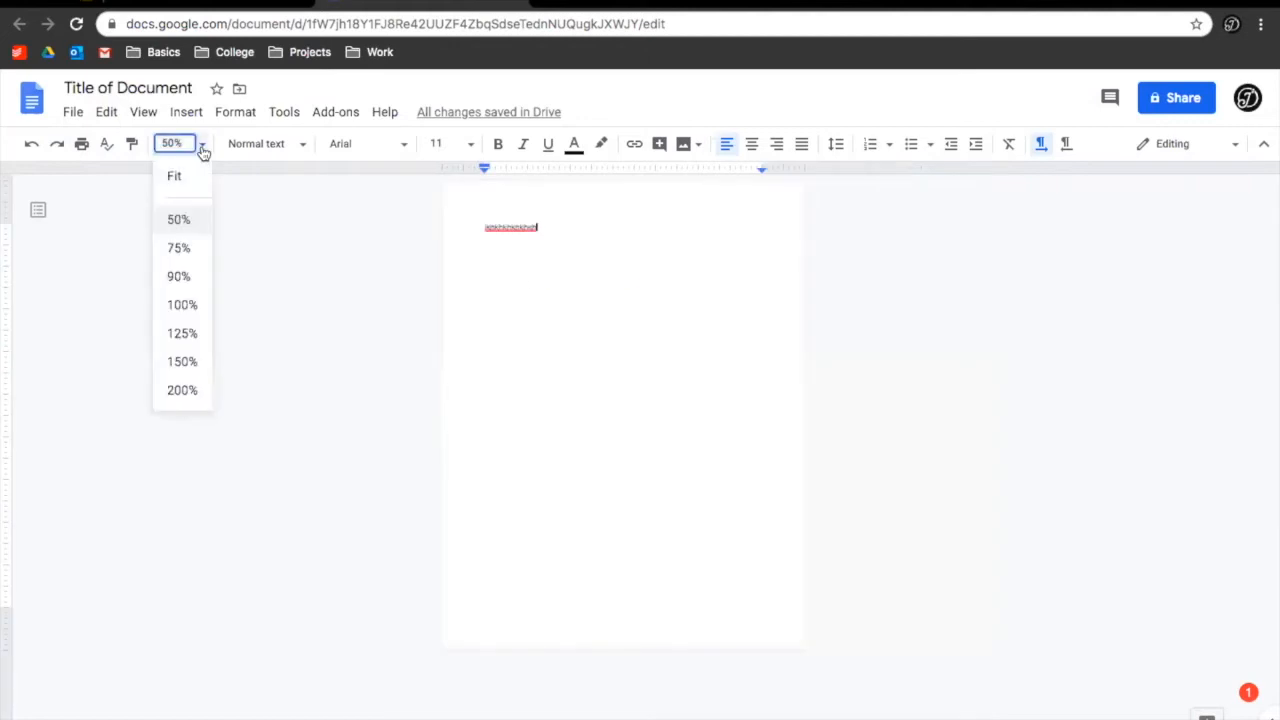
{"action": "left_click", "coordinate": [180, 390]}
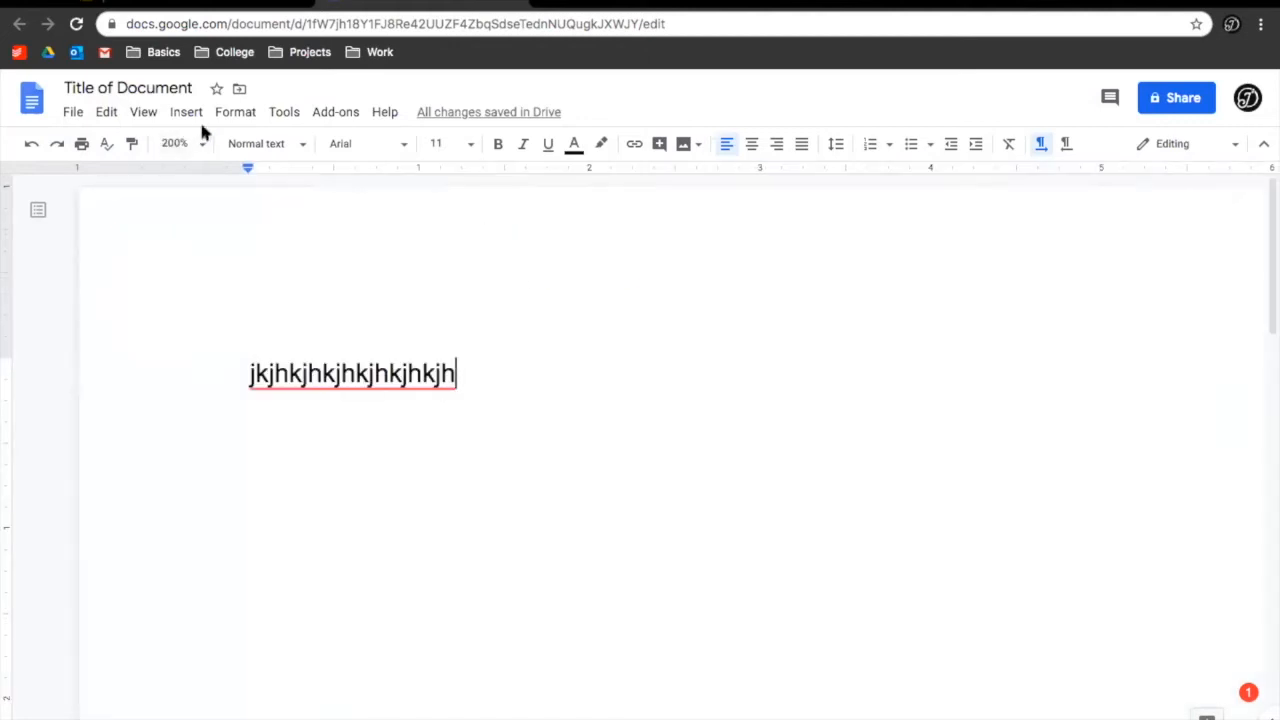
{"action": "left_click", "coordinate": [199, 145]}
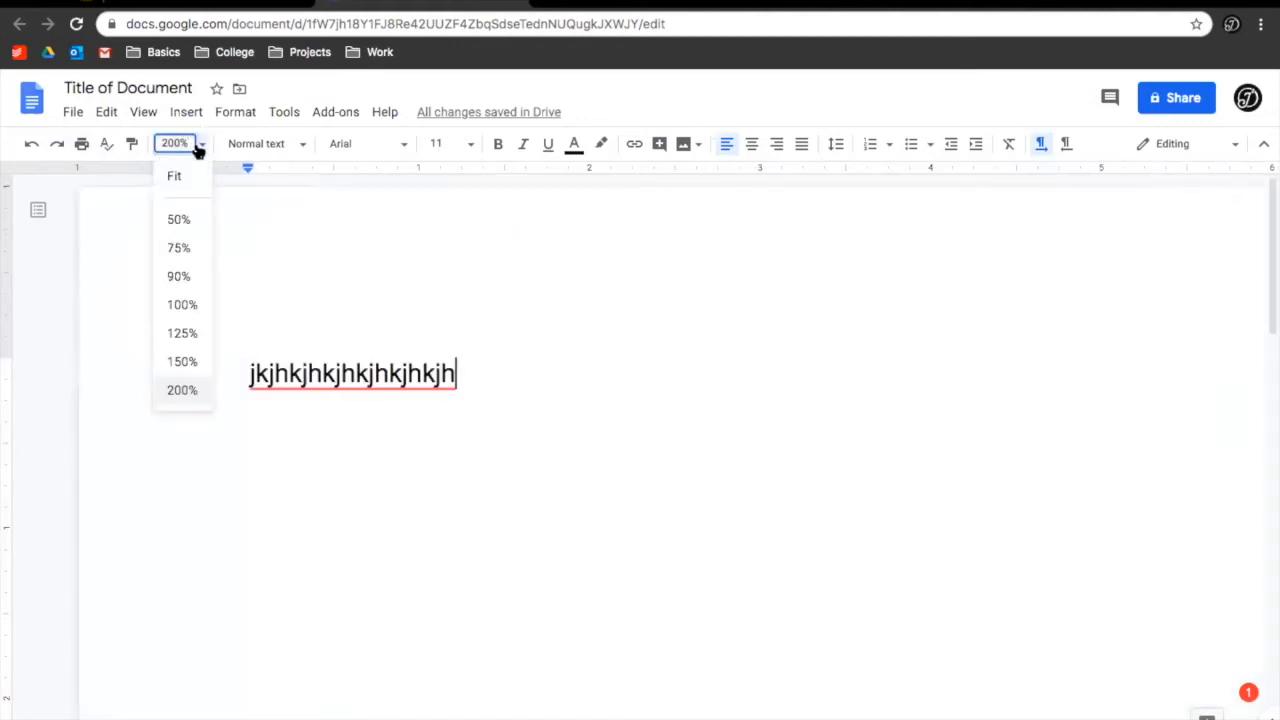
{"action": "left_click", "coordinate": [181, 304]}
{"action": "left_click", "coordinate": [204, 146]}
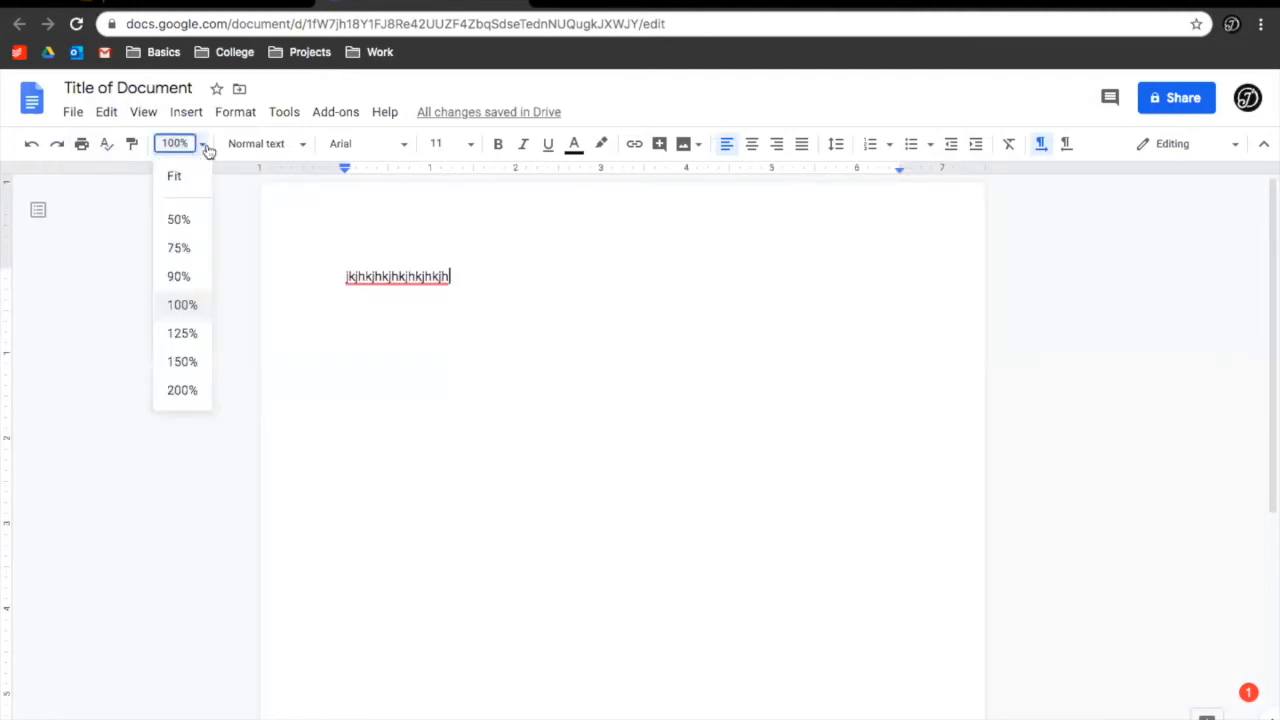
{"action": "left_click", "coordinate": [184, 362]}
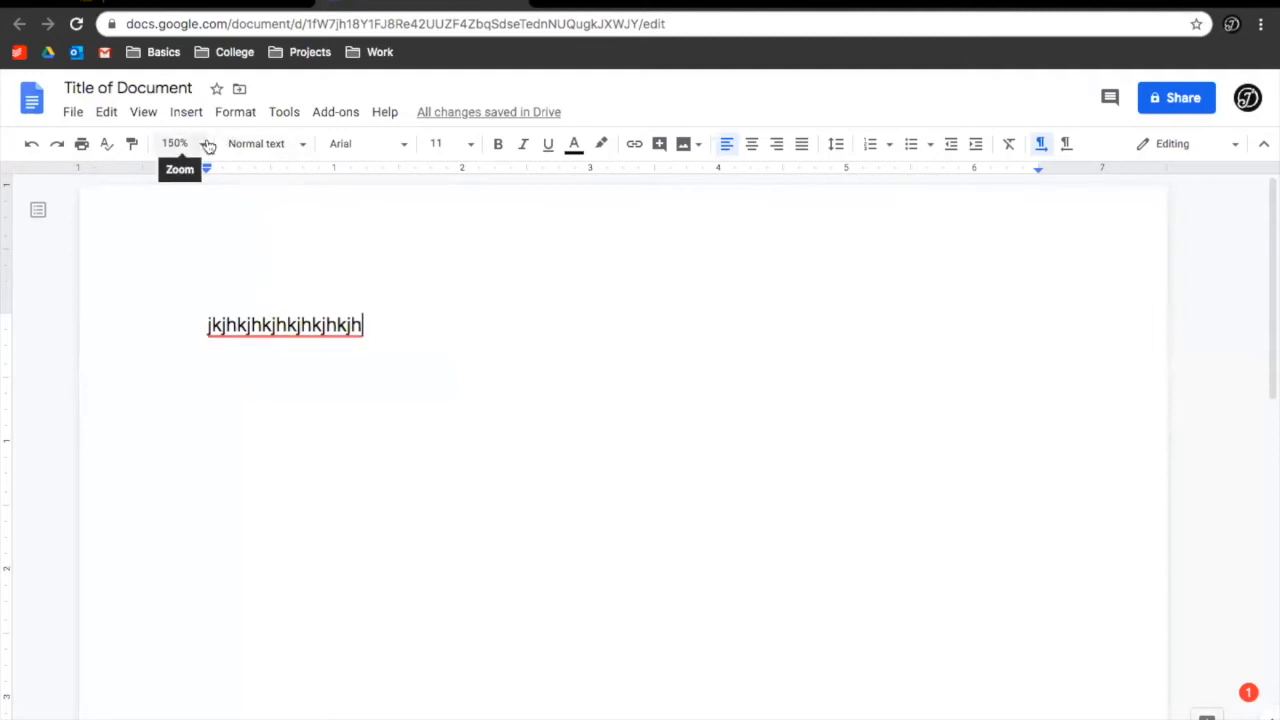
Browse the paragraph styles list and close it, keeping Normal text
{"action": "left_click", "coordinate": [297, 146]}
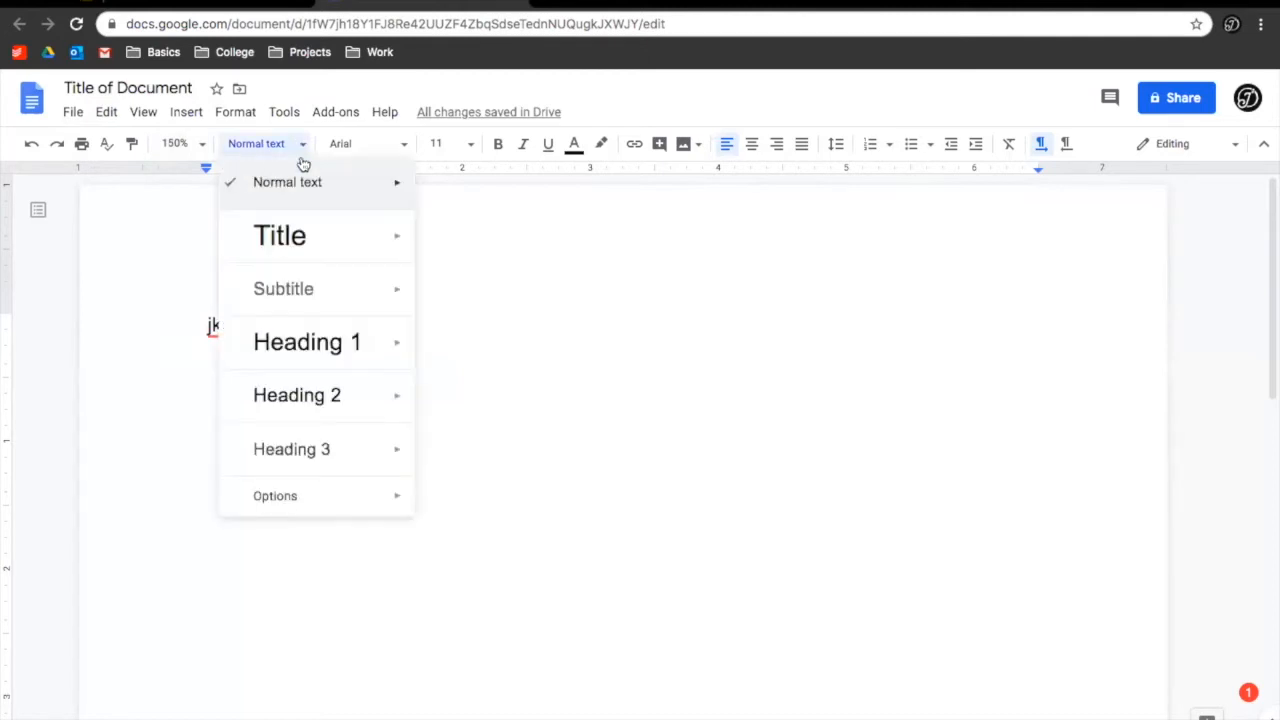
{"action": "mouse_move", "coordinate": [349, 486]}
{"action": "mouse_move", "coordinate": [356, 190]}
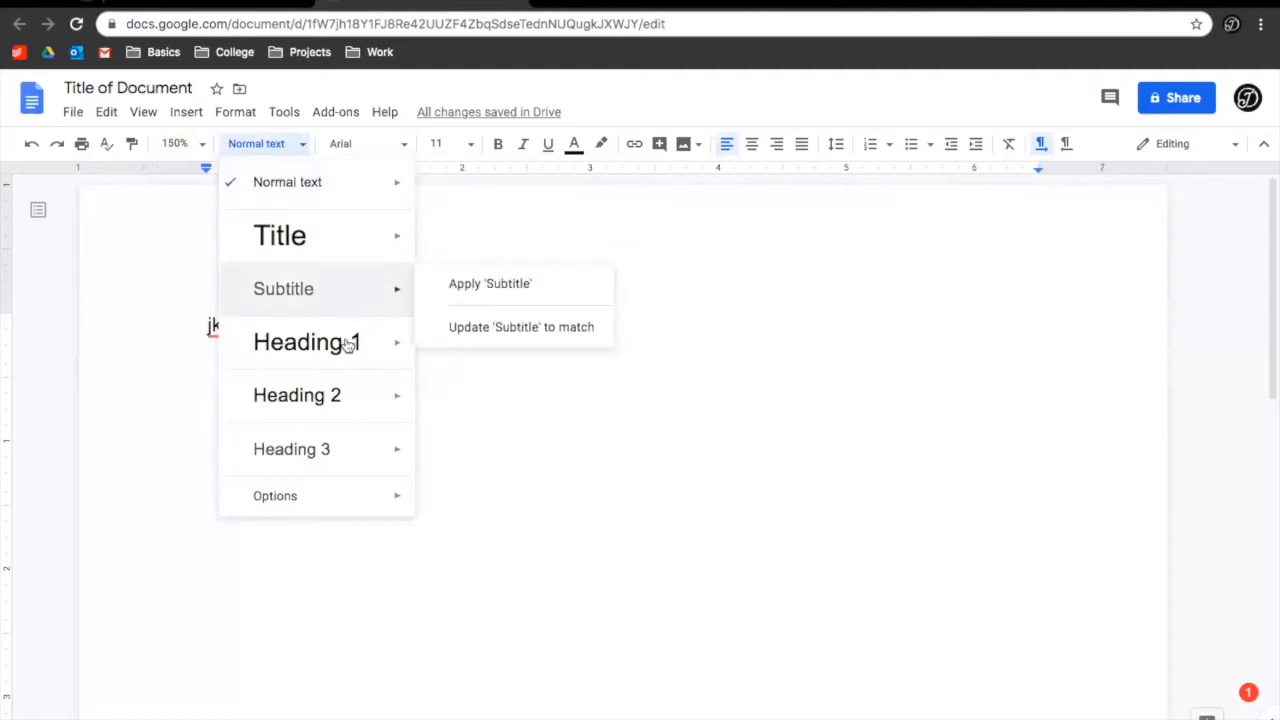
{"action": "mouse_move", "coordinate": [344, 291]}
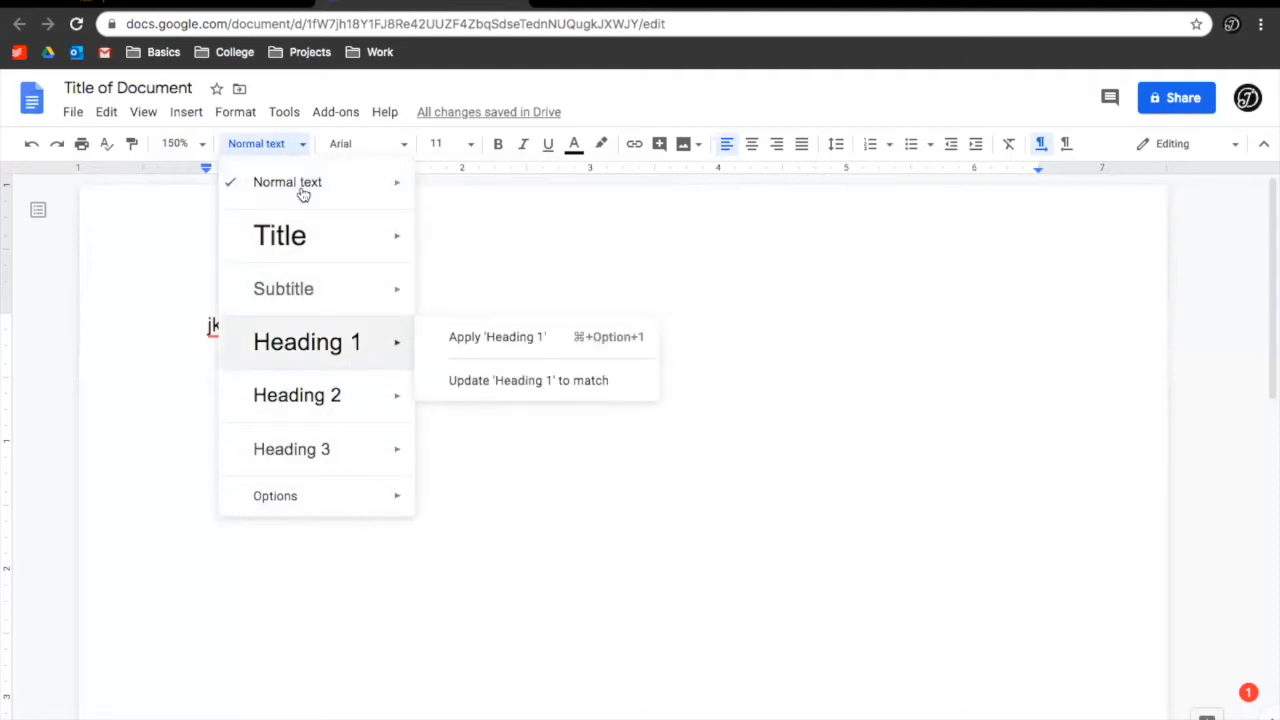
{"action": "left_click", "coordinate": [285, 147]}
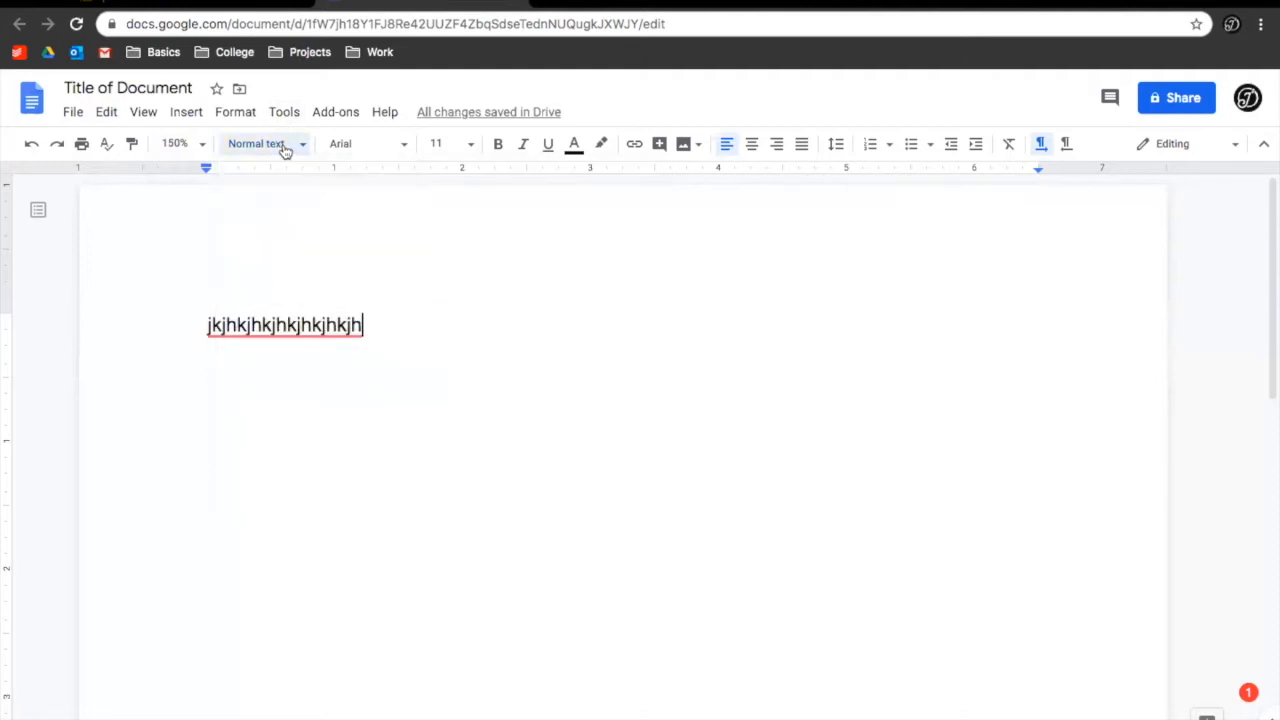
{"action": "left_click_drag", "start_coordinate": [393, 336], "coordinate": [151, 323]}
{"action": "left_click", "coordinate": [393, 148]}
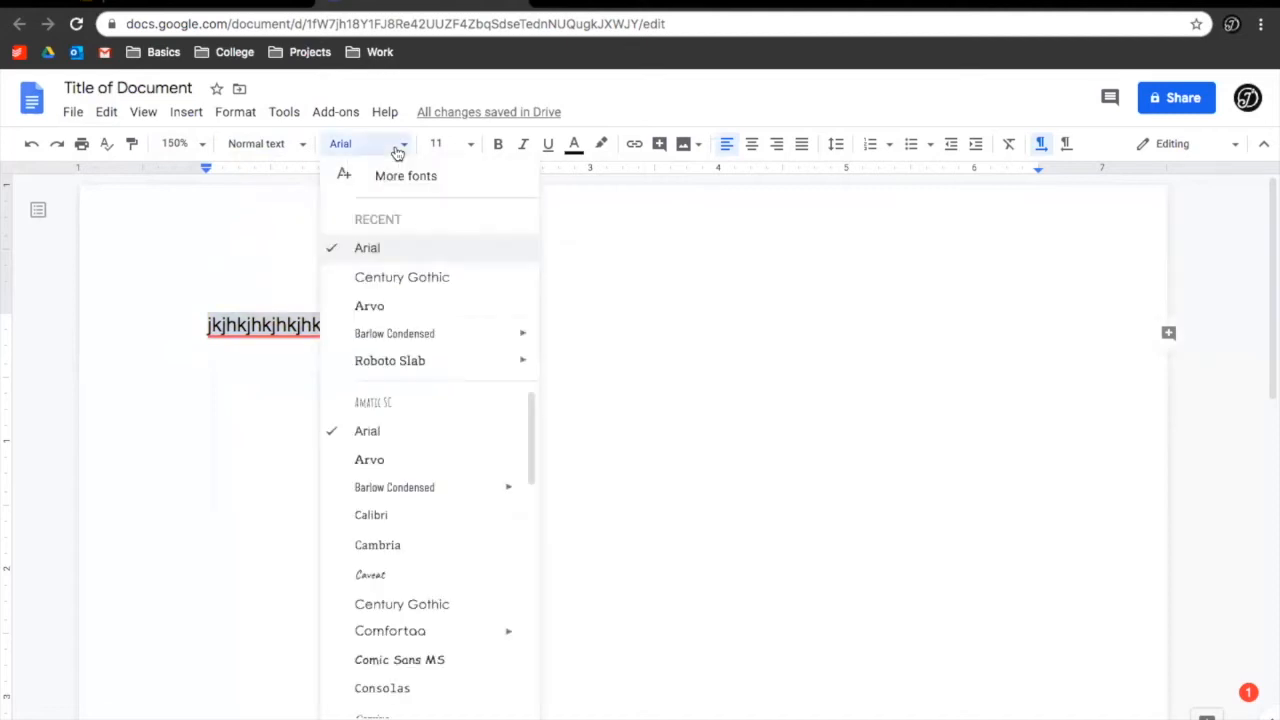
{"action": "left_click", "coordinate": [407, 361]}
{"action": "left_click", "coordinate": [476, 338]}
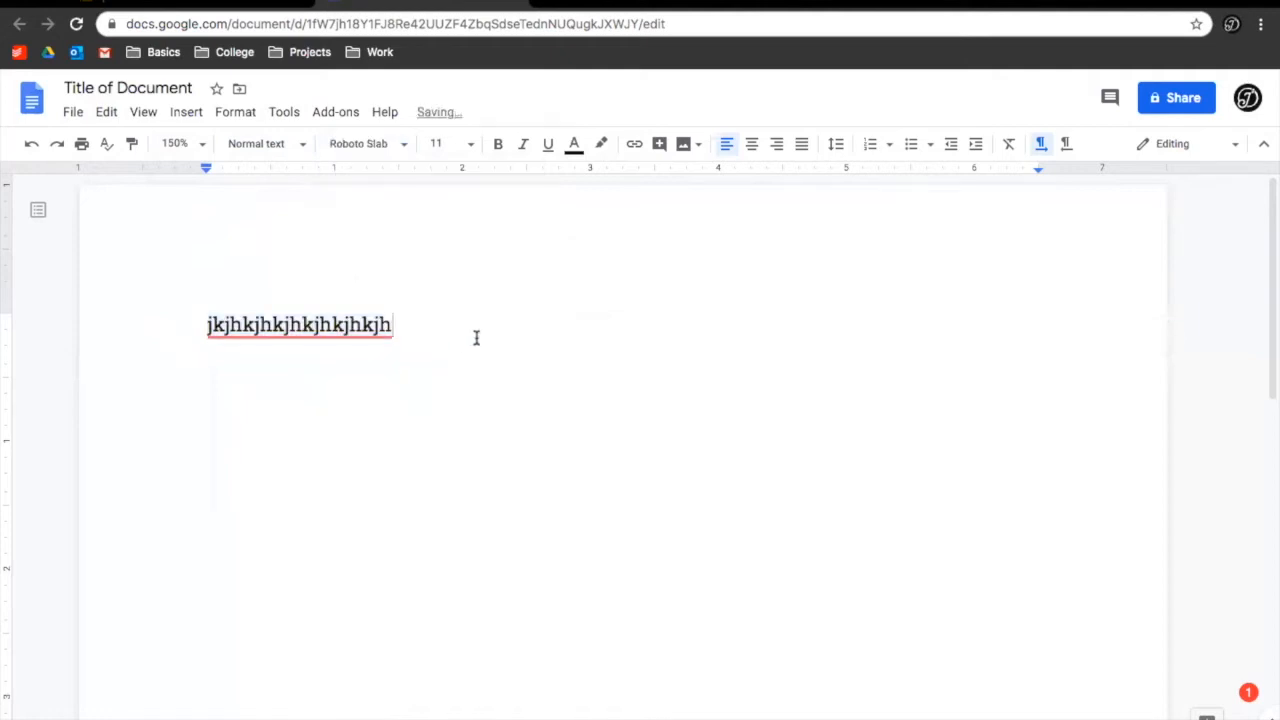
{"action": "left_click_drag", "start_coordinate": [476, 338], "coordinate": [186, 323]}
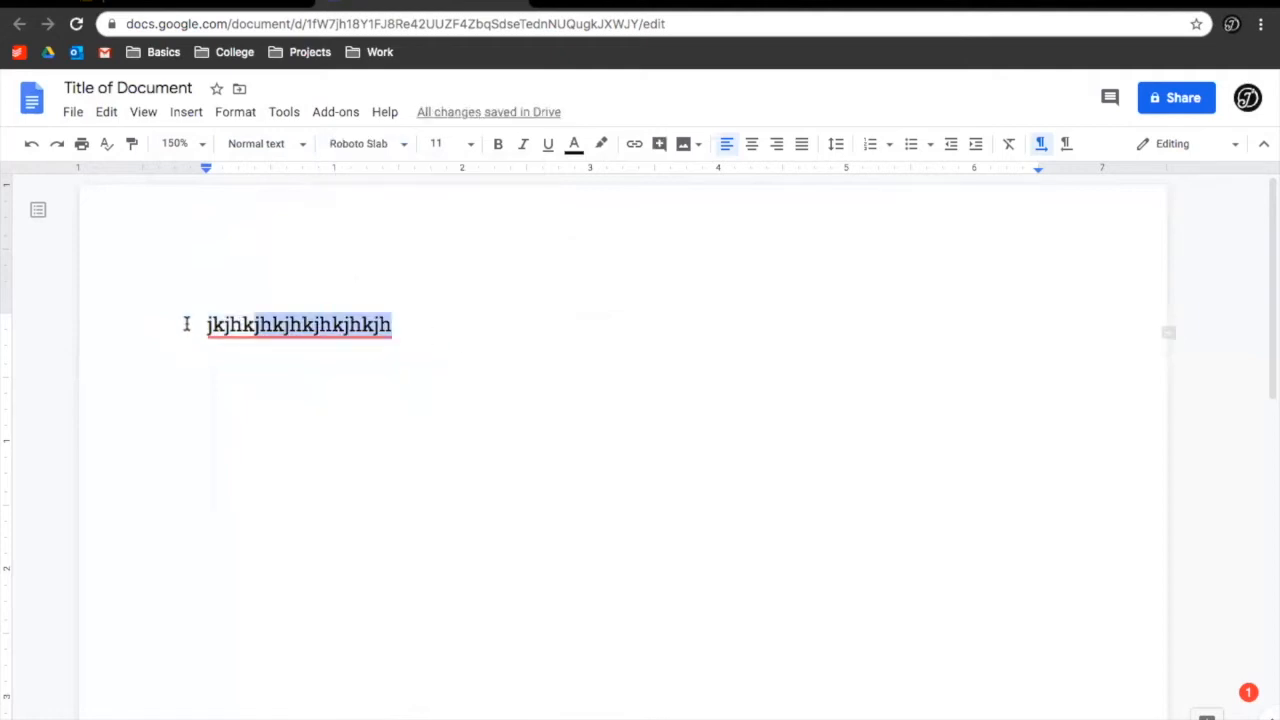
{"action": "left_click", "coordinate": [377, 152]}
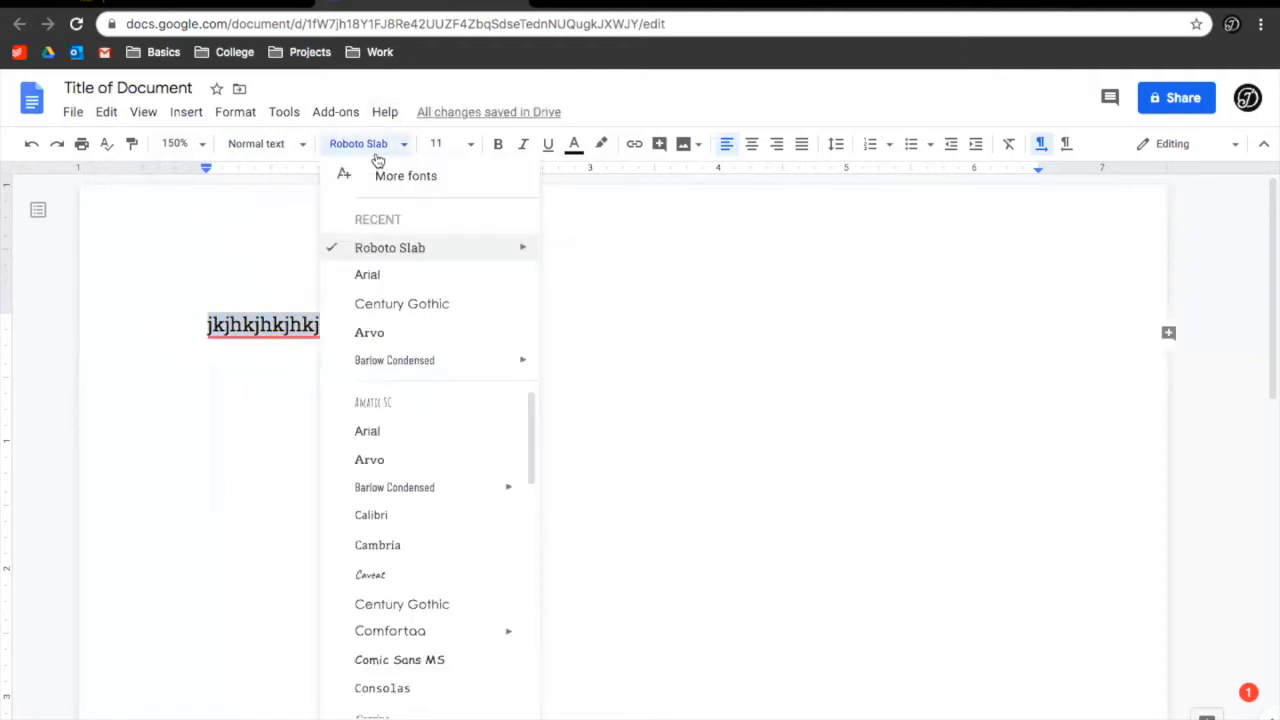
{"action": "left_click", "coordinate": [370, 576]}
{"action": "left_click", "coordinate": [396, 283]}
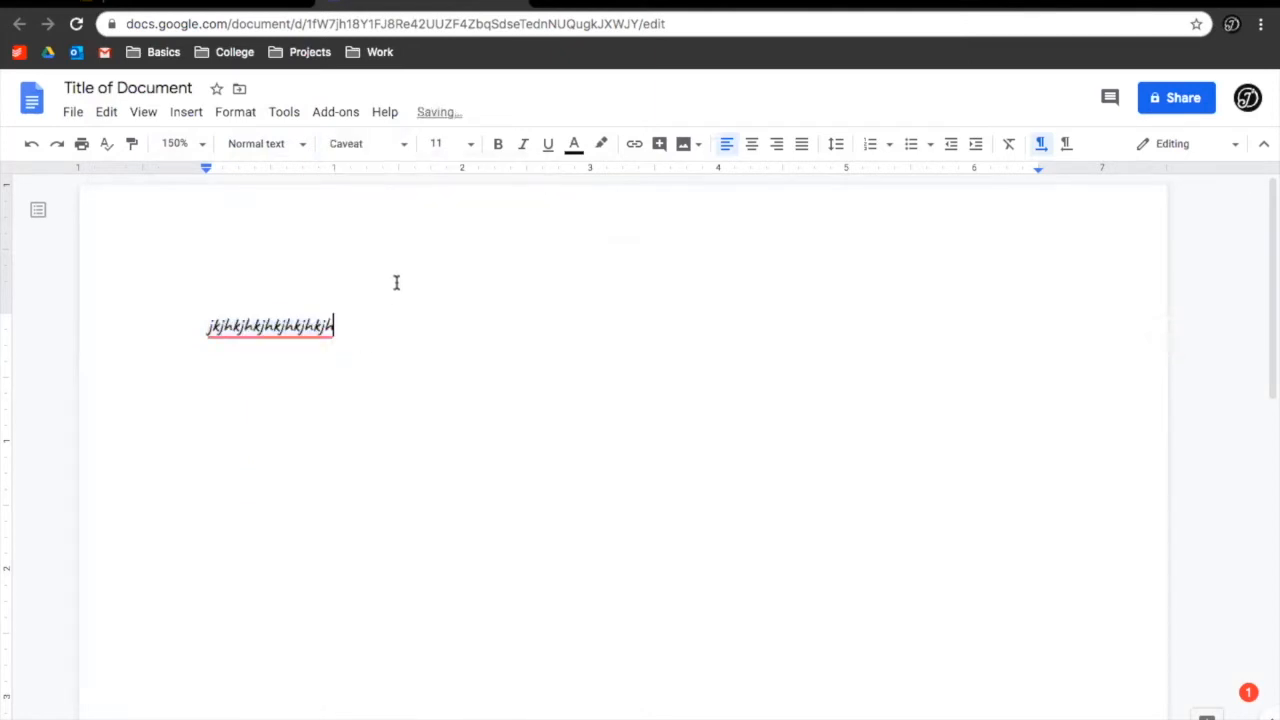
{"action": "left_click_drag", "start_coordinate": [374, 326], "coordinate": [174, 326]}
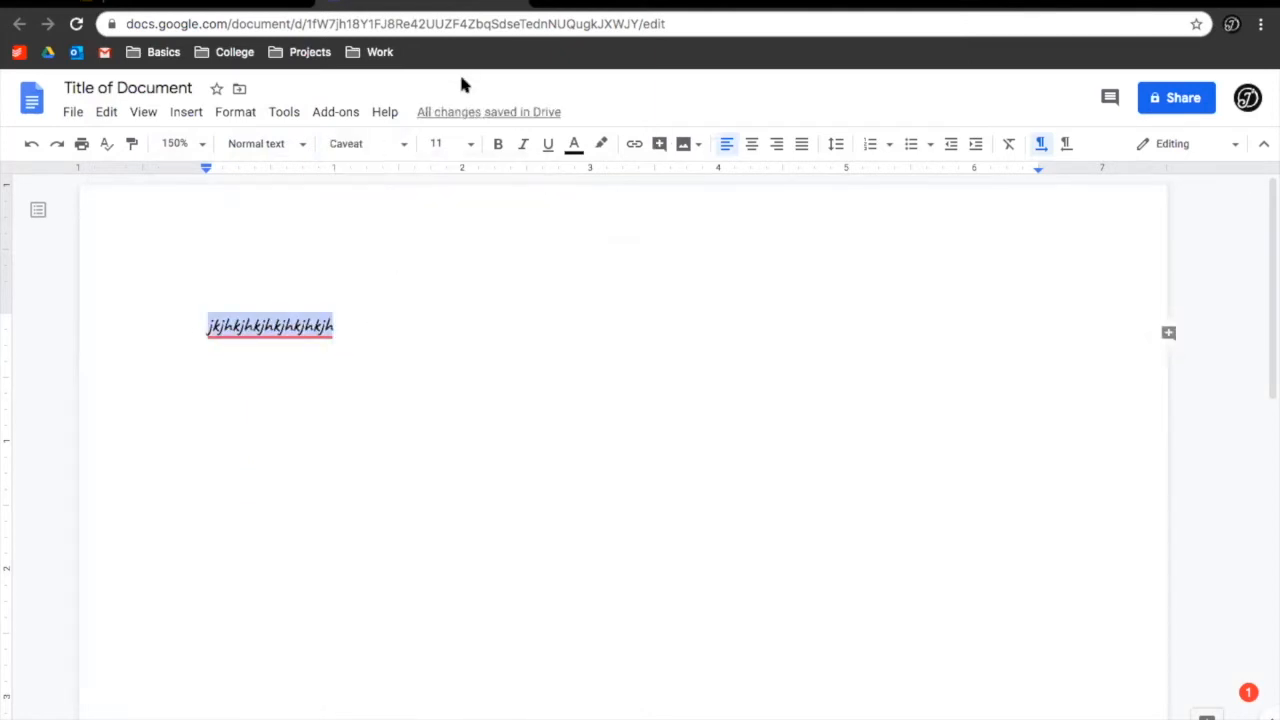
{"action": "left_click", "coordinate": [396, 143]}
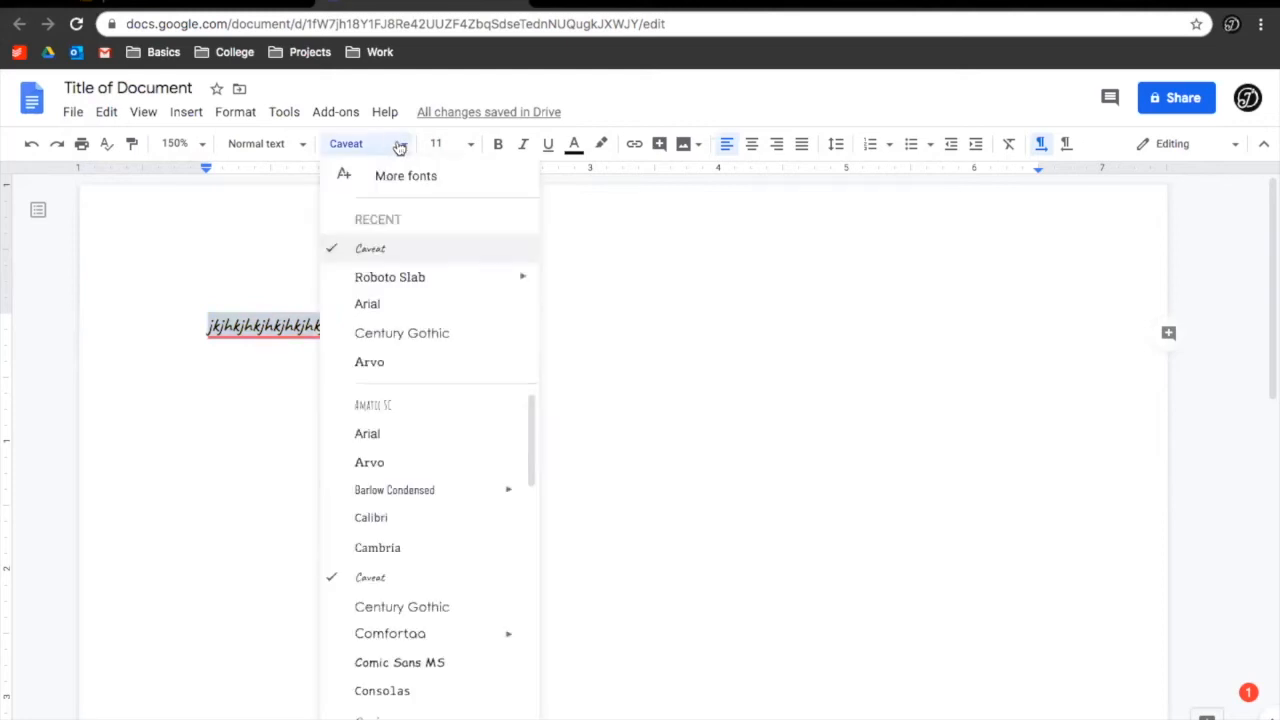
{"action": "left_click", "coordinate": [388, 302]}
{"action": "left_click", "coordinate": [448, 313]}
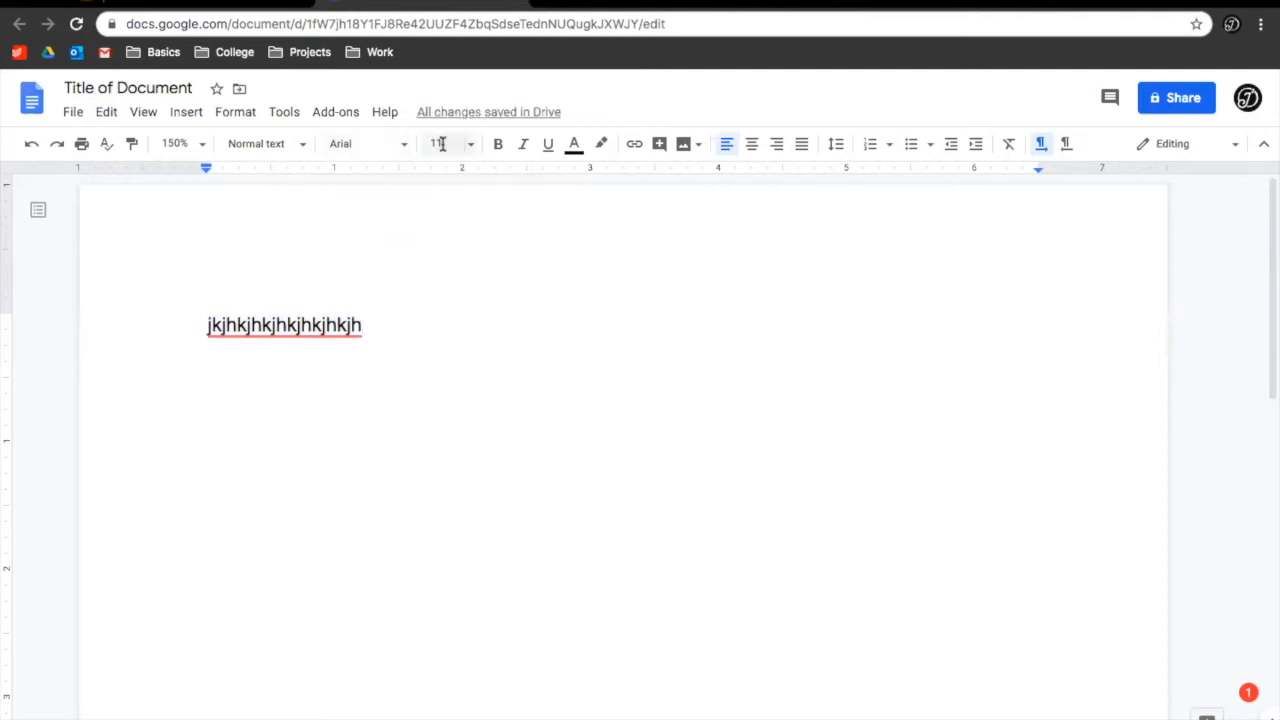
Try font sizes 24 and 9 on the sample line, settling on 12
{"action": "left_click_drag", "start_coordinate": [371, 334], "coordinate": [109, 329]}
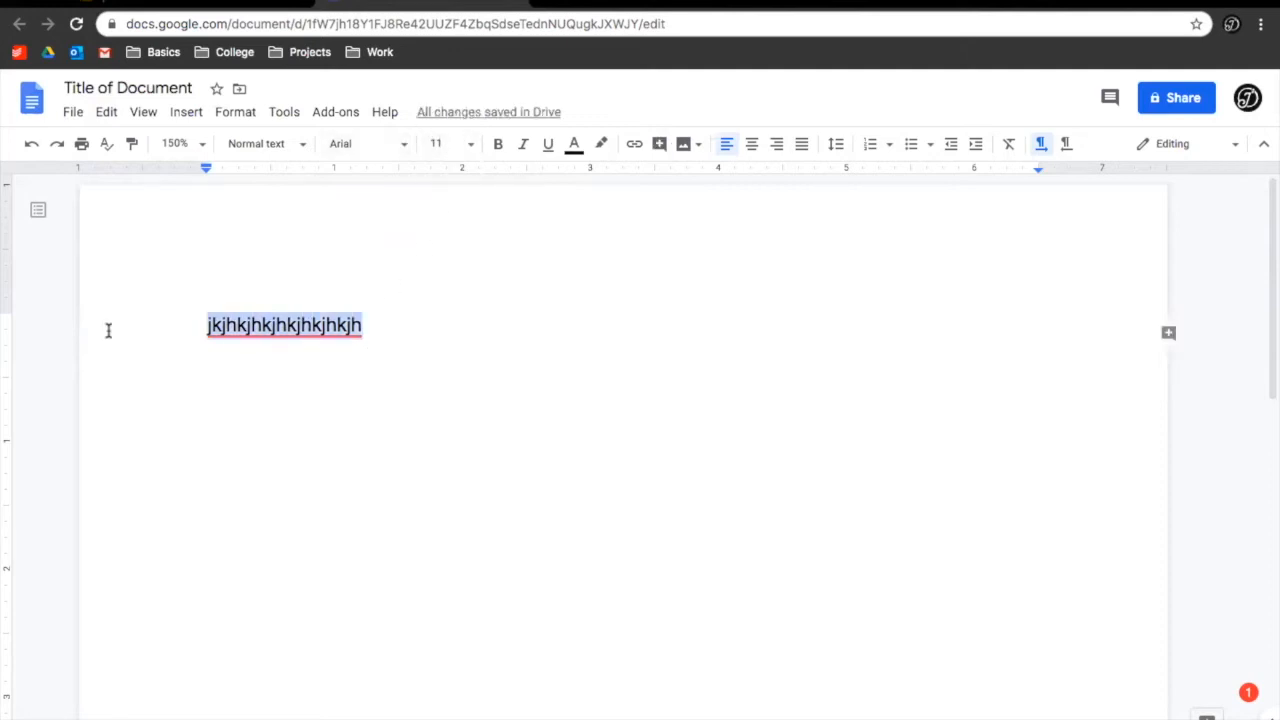
{"action": "left_click", "coordinate": [472, 147]}
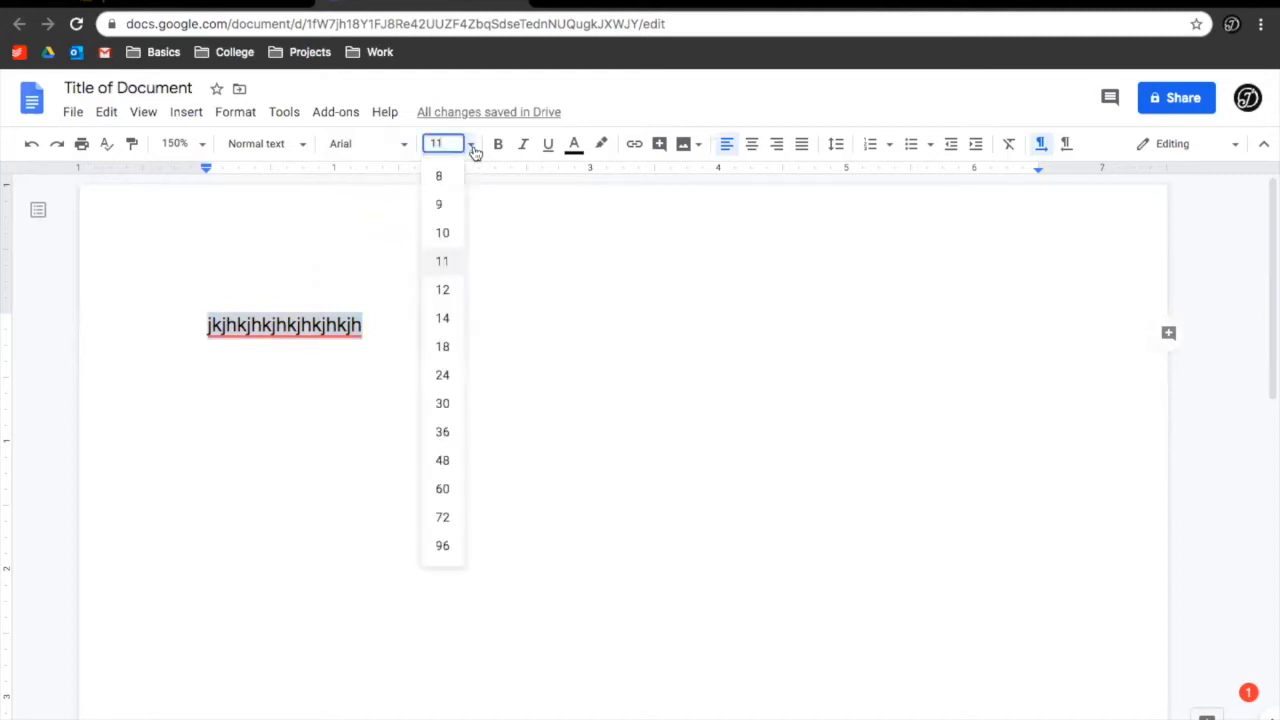
{"action": "left_click", "coordinate": [437, 375]}
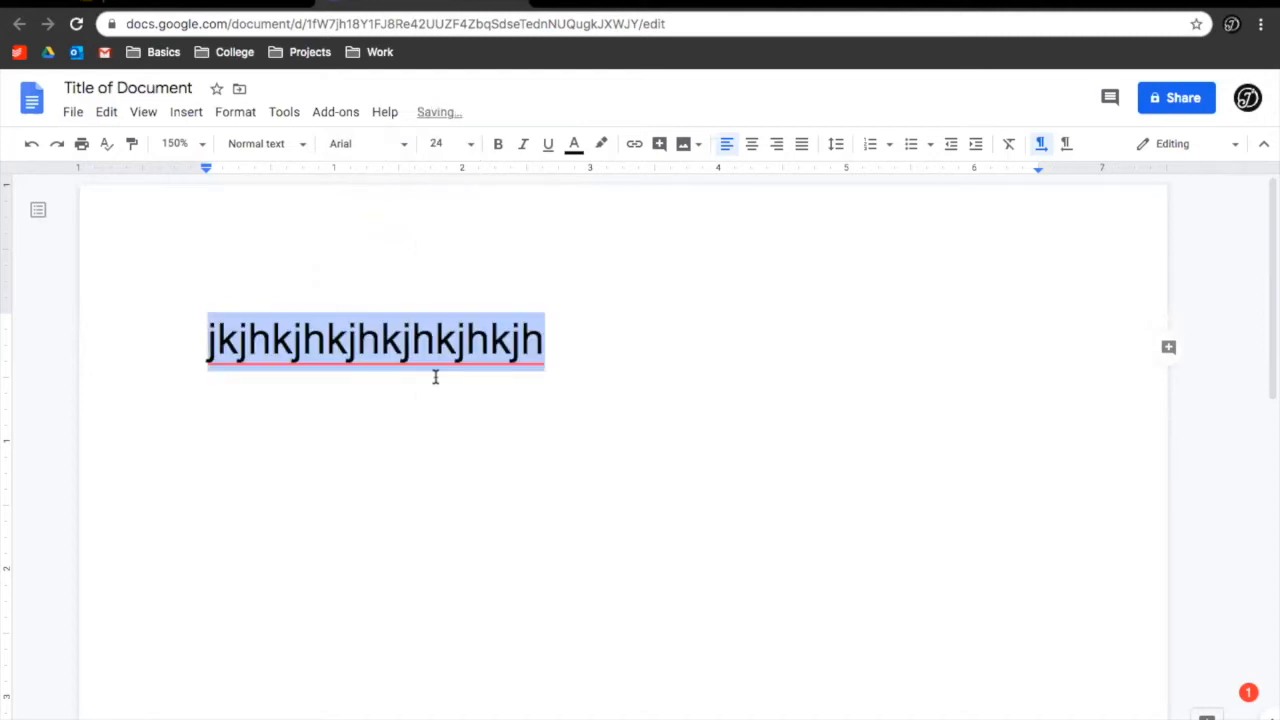
{"action": "left_click", "coordinate": [468, 145]}
{"action": "left_click", "coordinate": [442, 207]}
{"action": "left_click", "coordinate": [466, 144]}
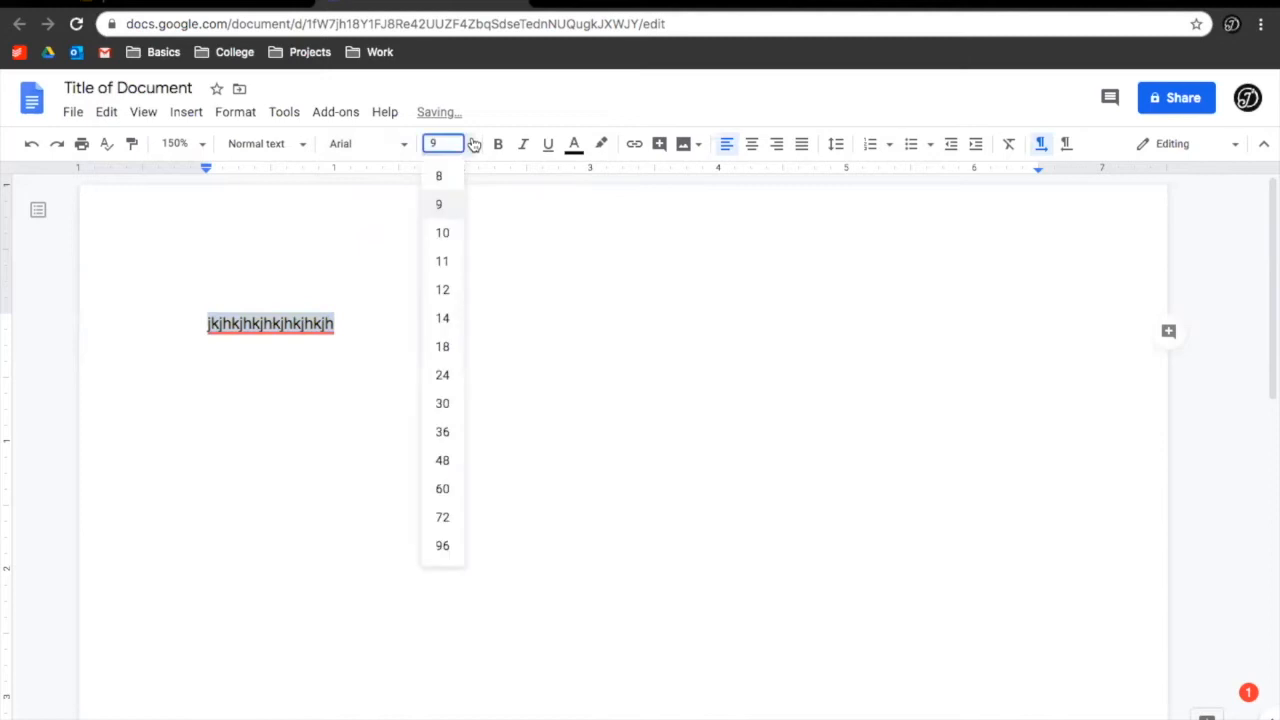
{"action": "left_click", "coordinate": [446, 289]}
{"action": "left_click", "coordinate": [487, 232]}
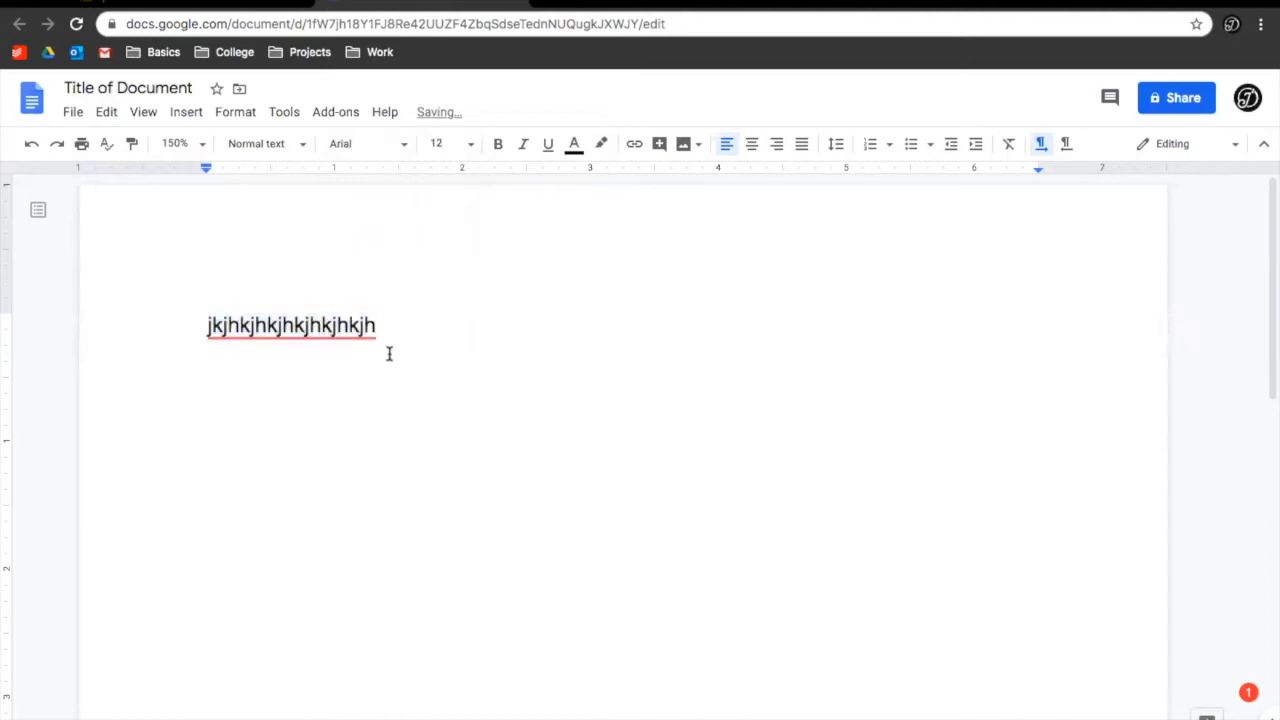
Make the sample text bold, italic and red with a yellow highlight
{"action": "double_click", "coordinate": [290, 326]}
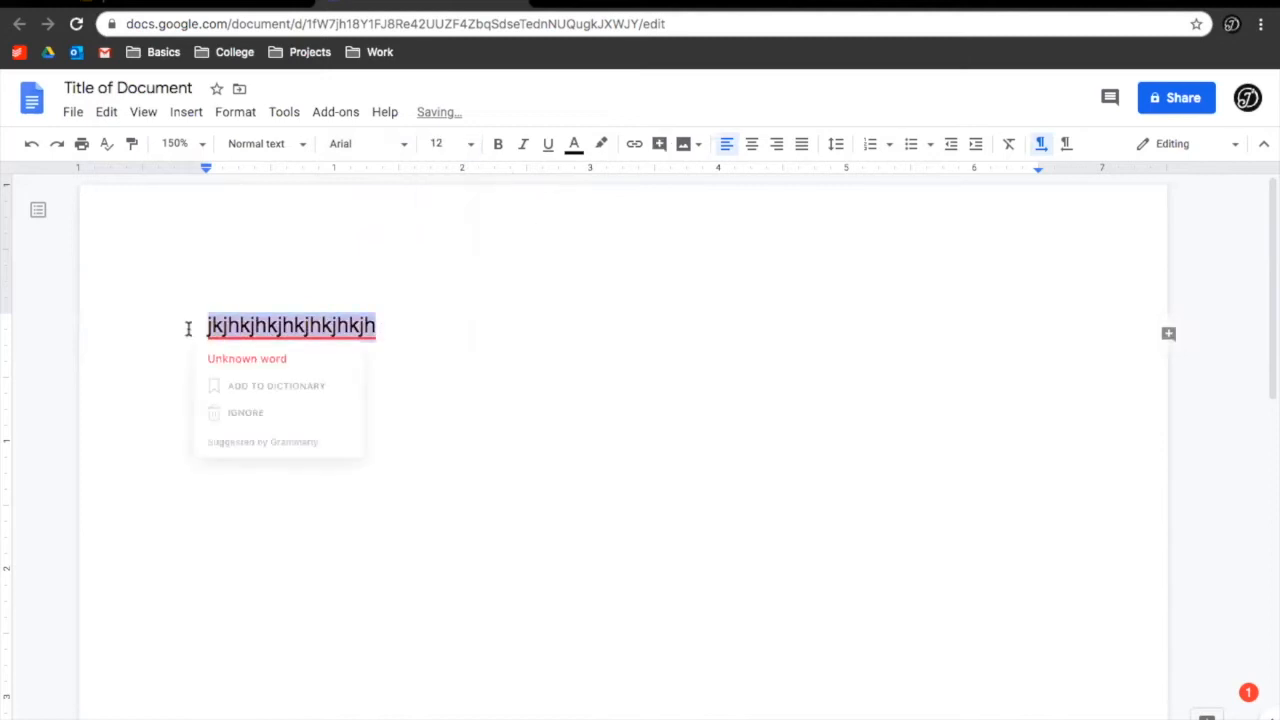
{"action": "left_click", "coordinate": [500, 148]}
{"action": "left_click", "coordinate": [519, 143]}
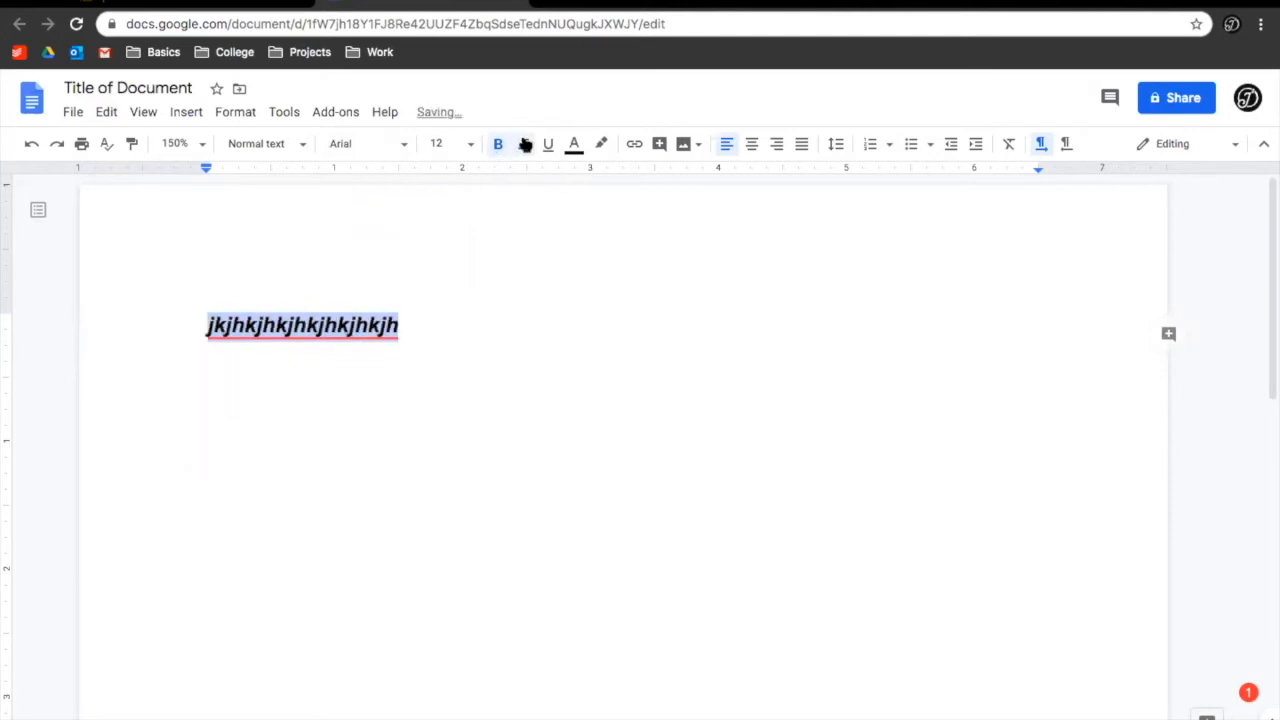
{"action": "left_click", "coordinate": [577, 148]}
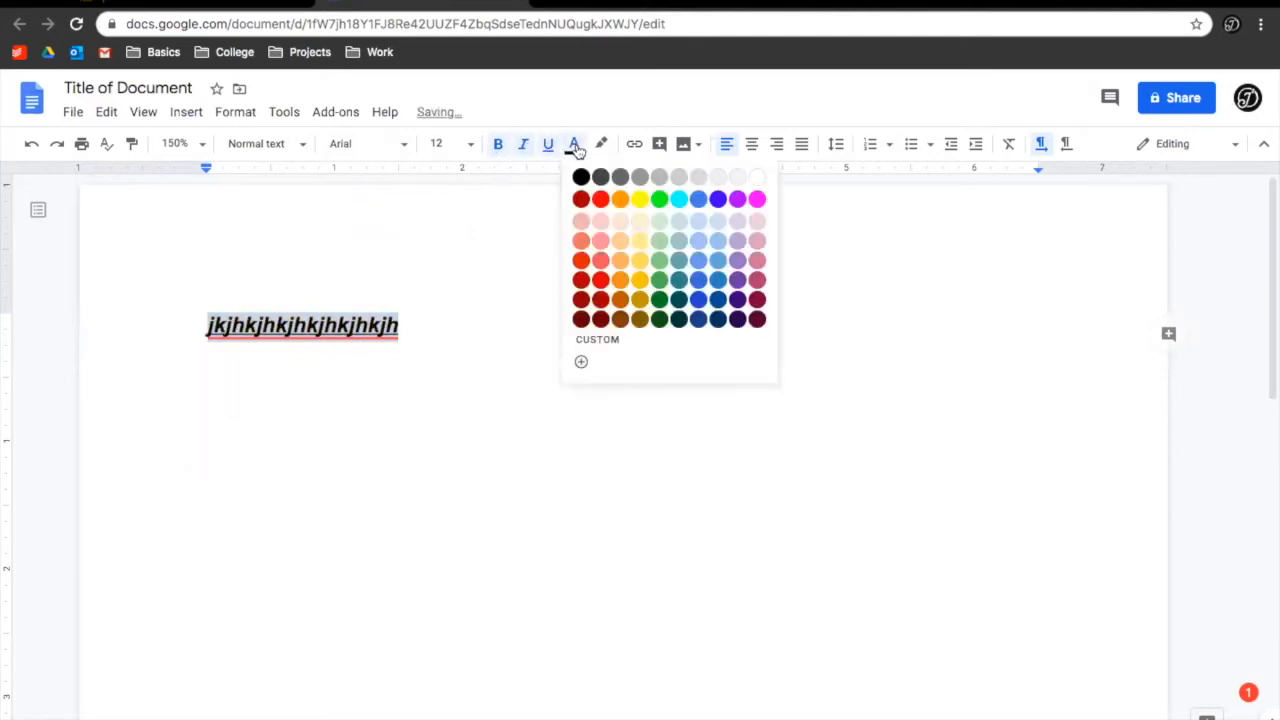
{"action": "left_click", "coordinate": [598, 201]}
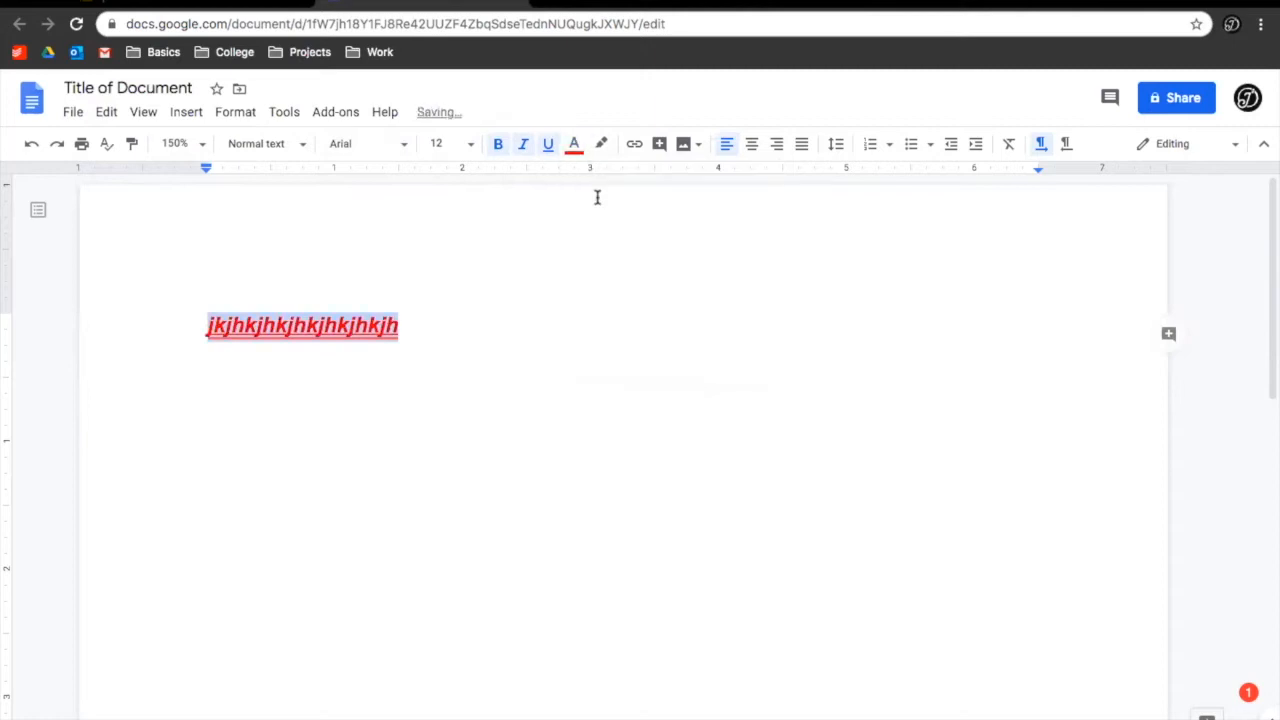
{"action": "left_click", "coordinate": [603, 145]}
{"action": "left_click", "coordinate": [666, 227]}
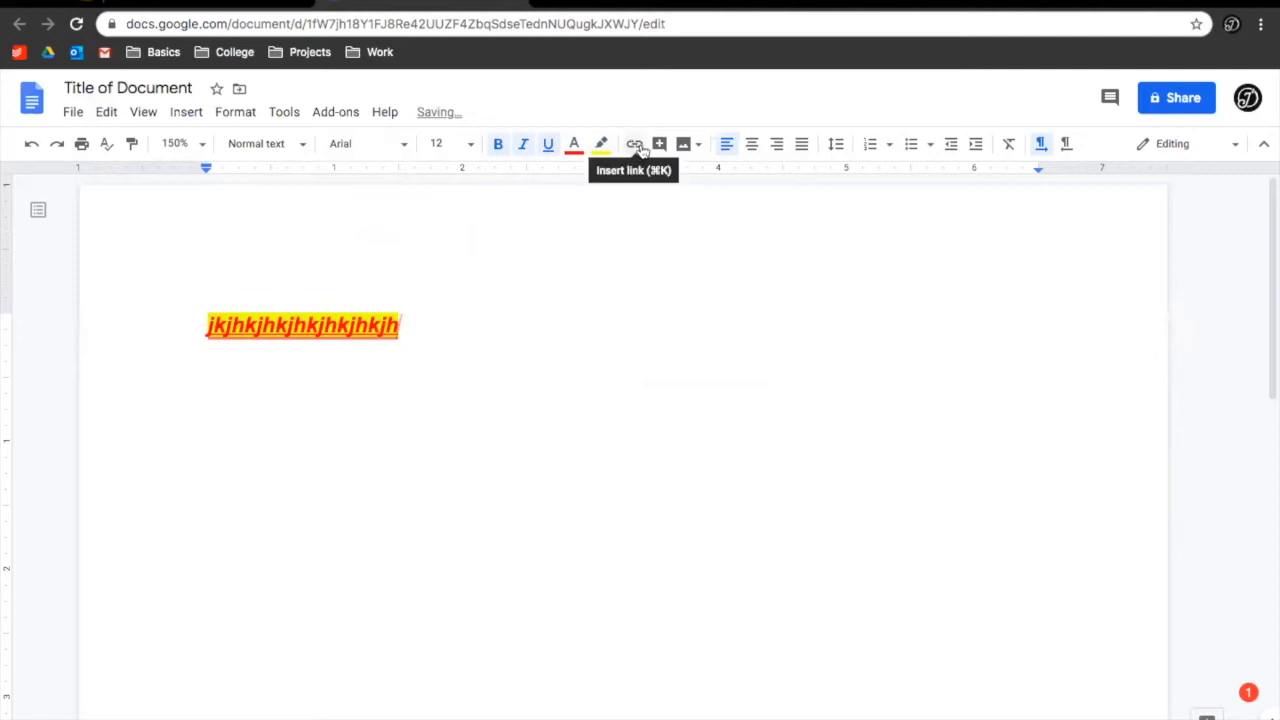
Link the formatted sample line to youtube.com and check the link preview
{"action": "left_click_drag", "start_coordinate": [453, 325], "coordinate": [205, 325]}
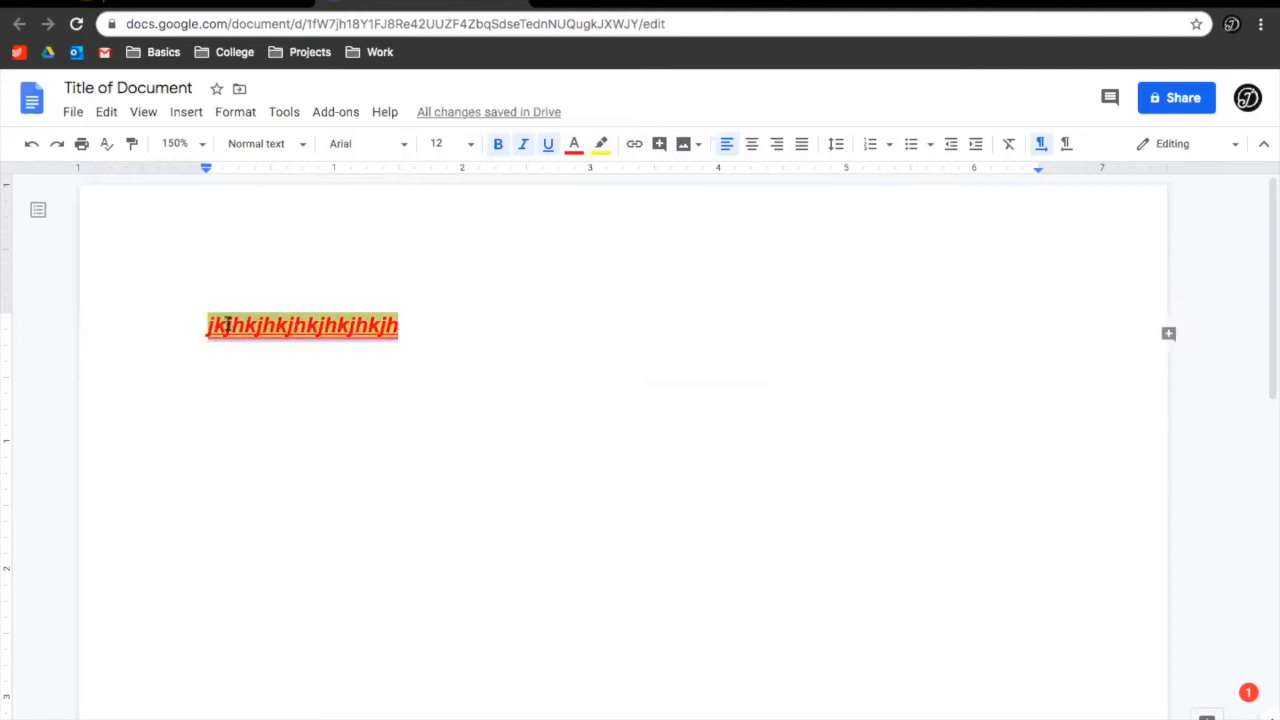
{"action": "left_click", "coordinate": [631, 148]}
{"action": "type", "text": "youtube.com"}
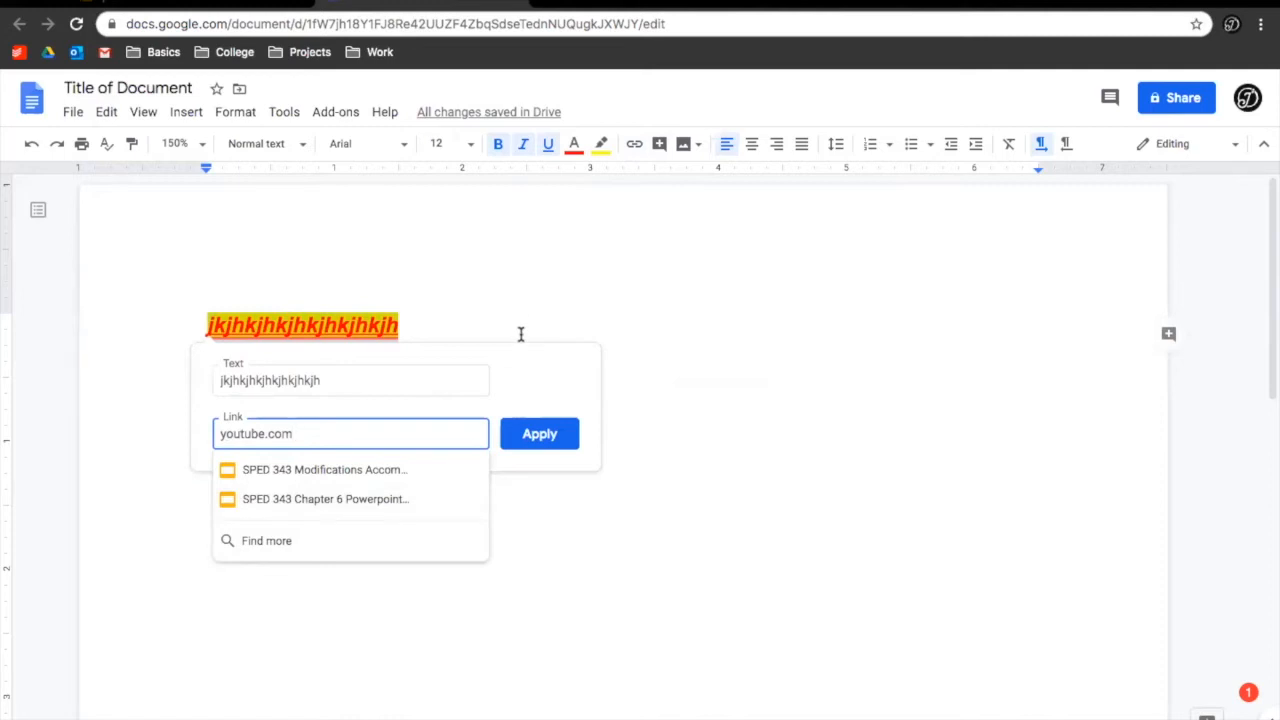
{"action": "key", "text": "Tab"}
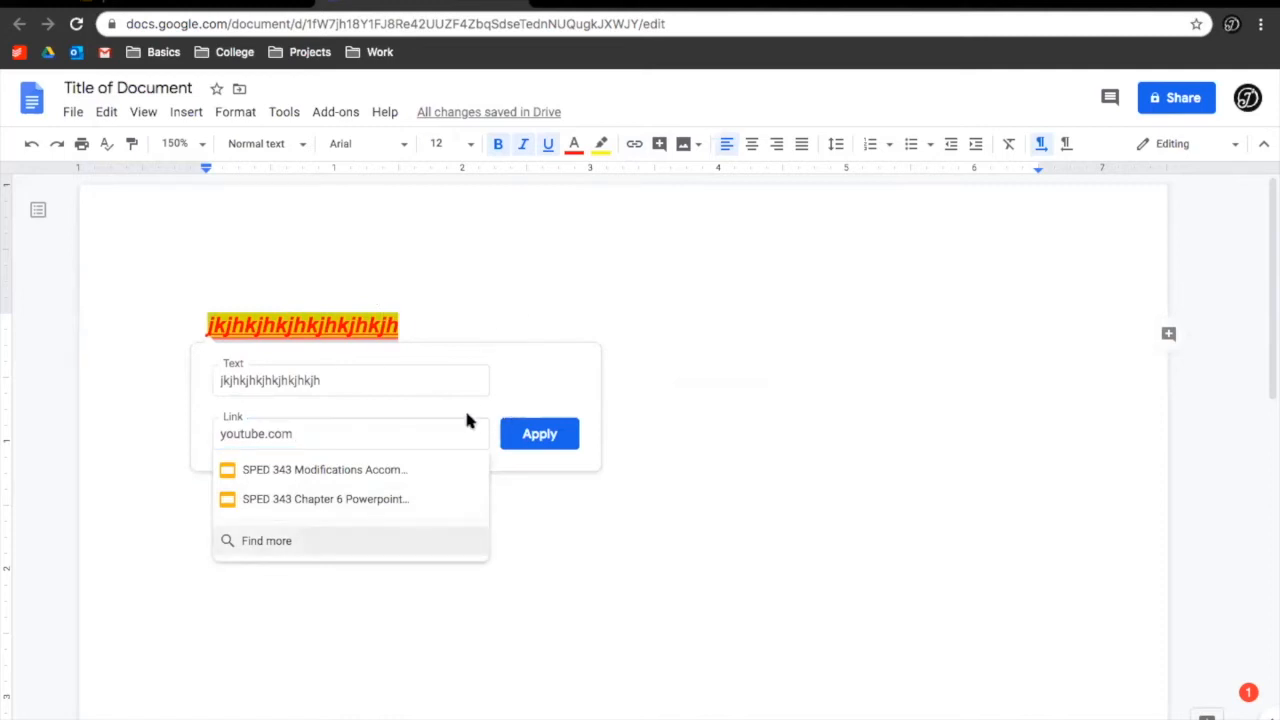
{"action": "left_click", "coordinate": [540, 426]}
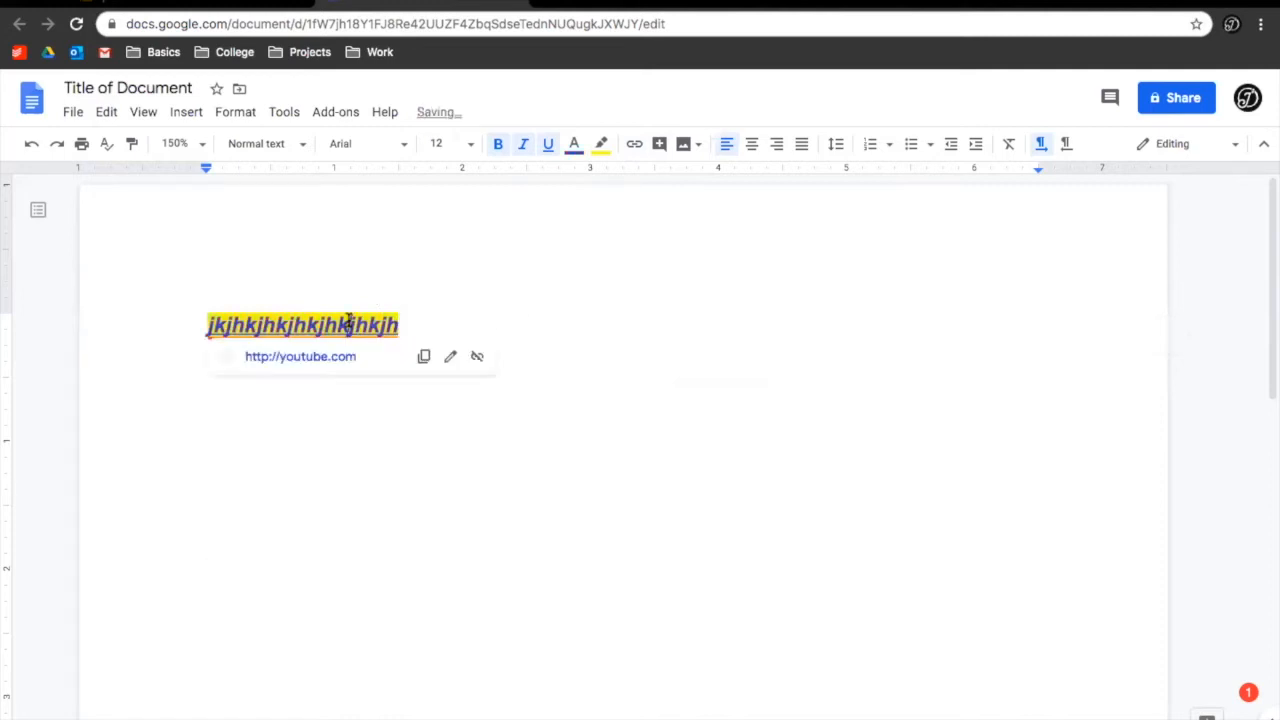
{"action": "left_click", "coordinate": [274, 334]}
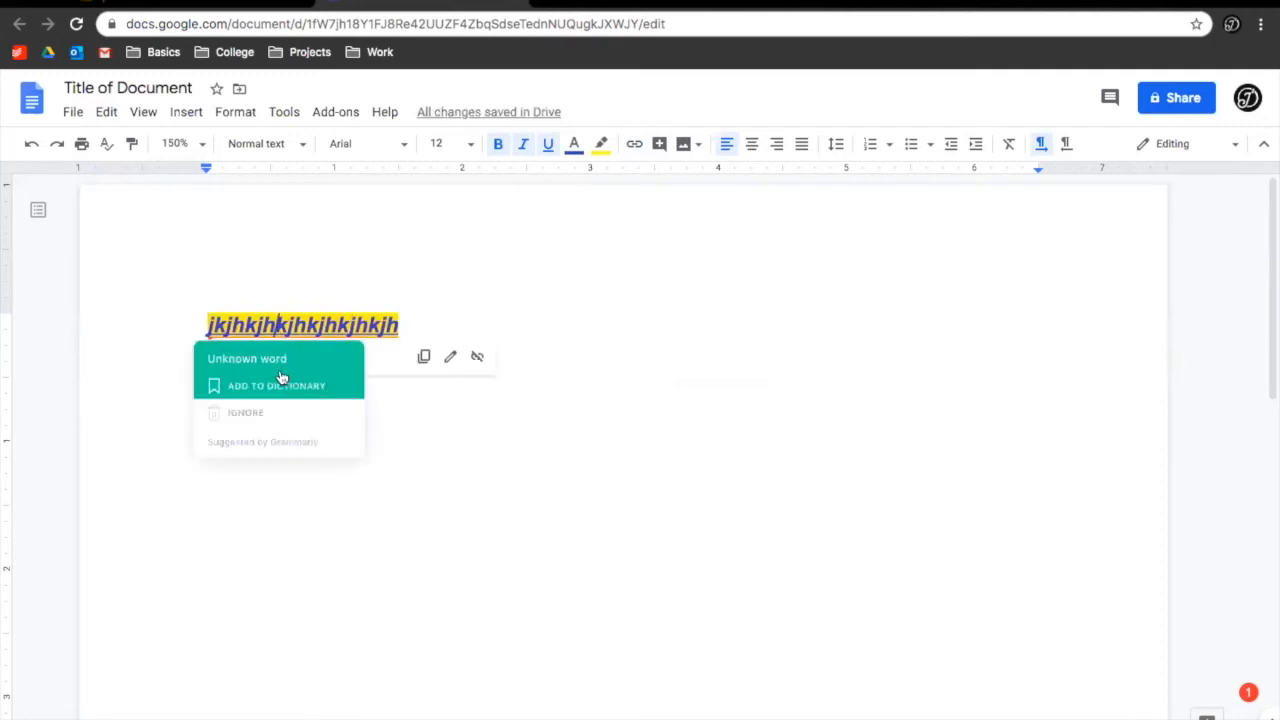
{"action": "left_click", "coordinate": [443, 326]}
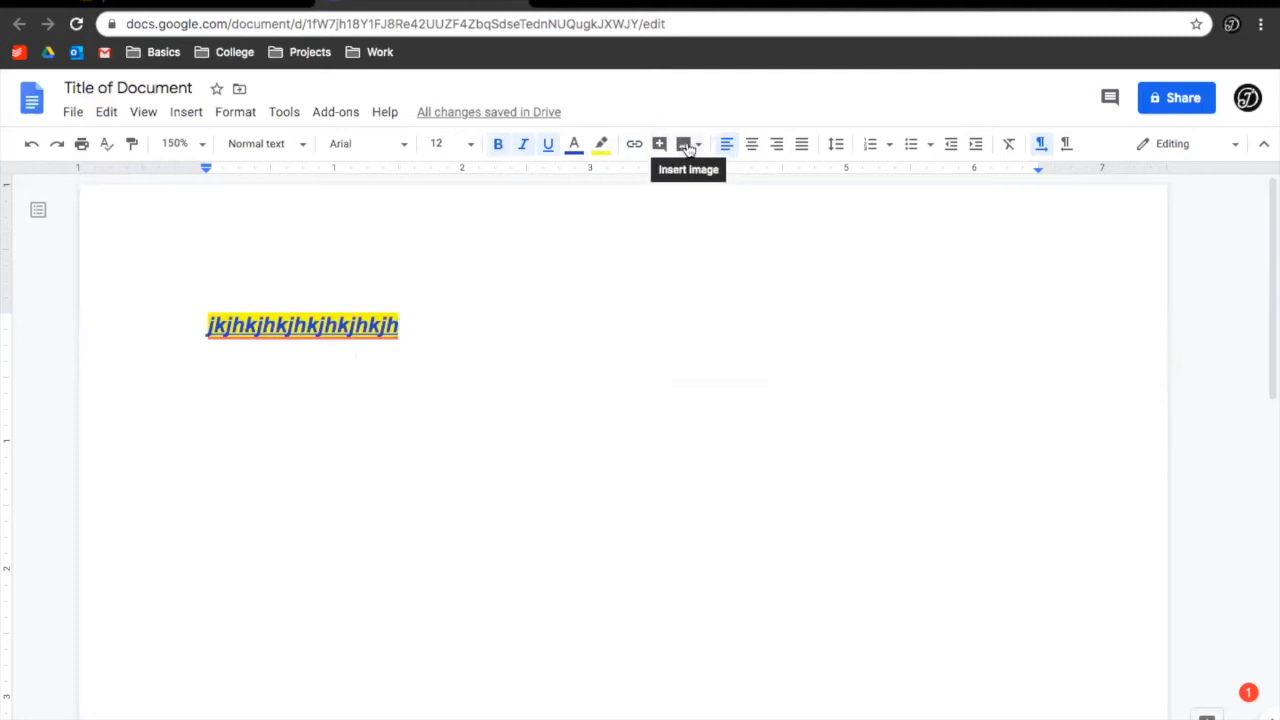
Search web images for 'Cat' and insert the orange tabby cat photo
{"action": "left_click", "coordinate": [686, 146]}
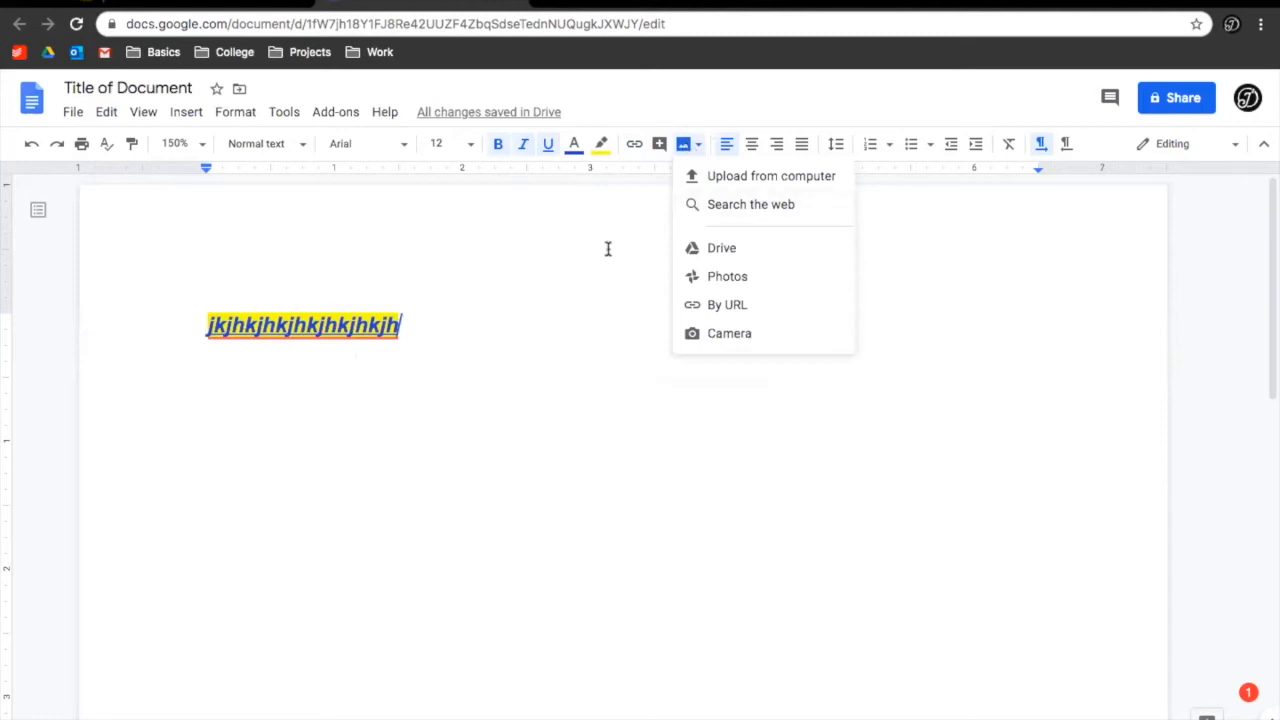
{"action": "left_click", "coordinate": [540, 312]}
{"action": "left_click", "coordinate": [685, 148]}
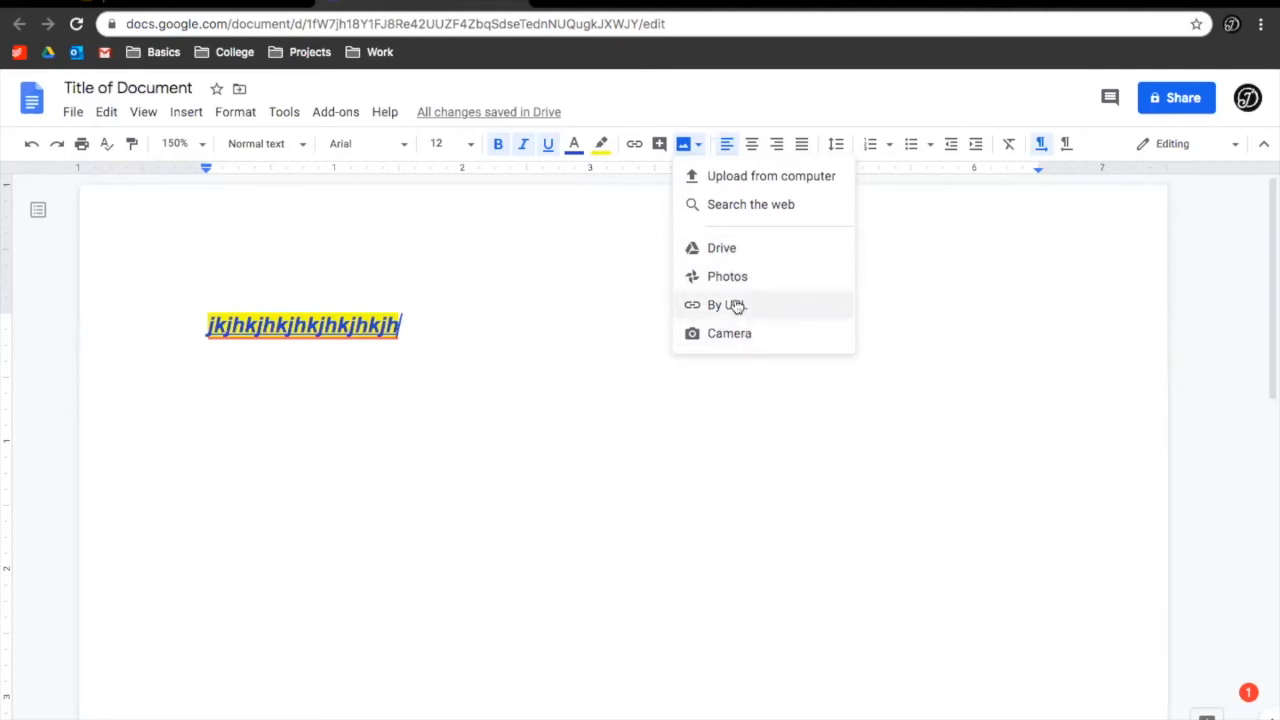
{"action": "left_click", "coordinate": [713, 203]}
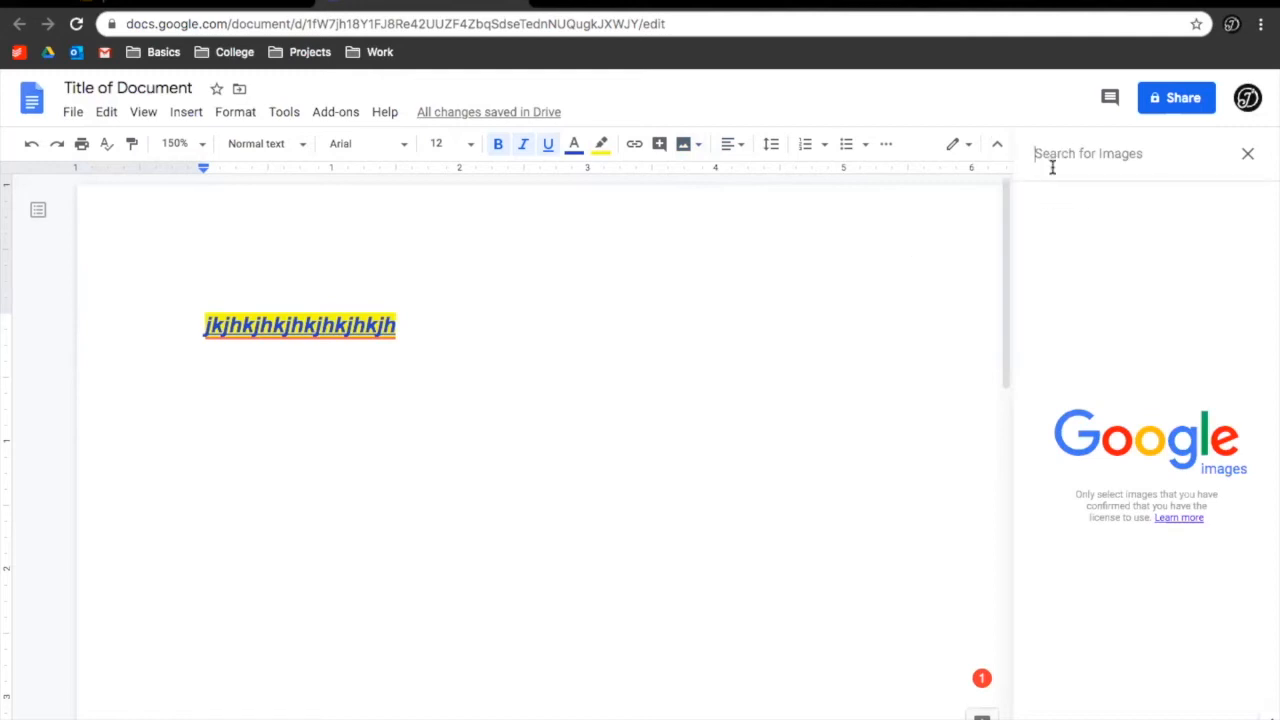
{"action": "type", "text": "Cats"}
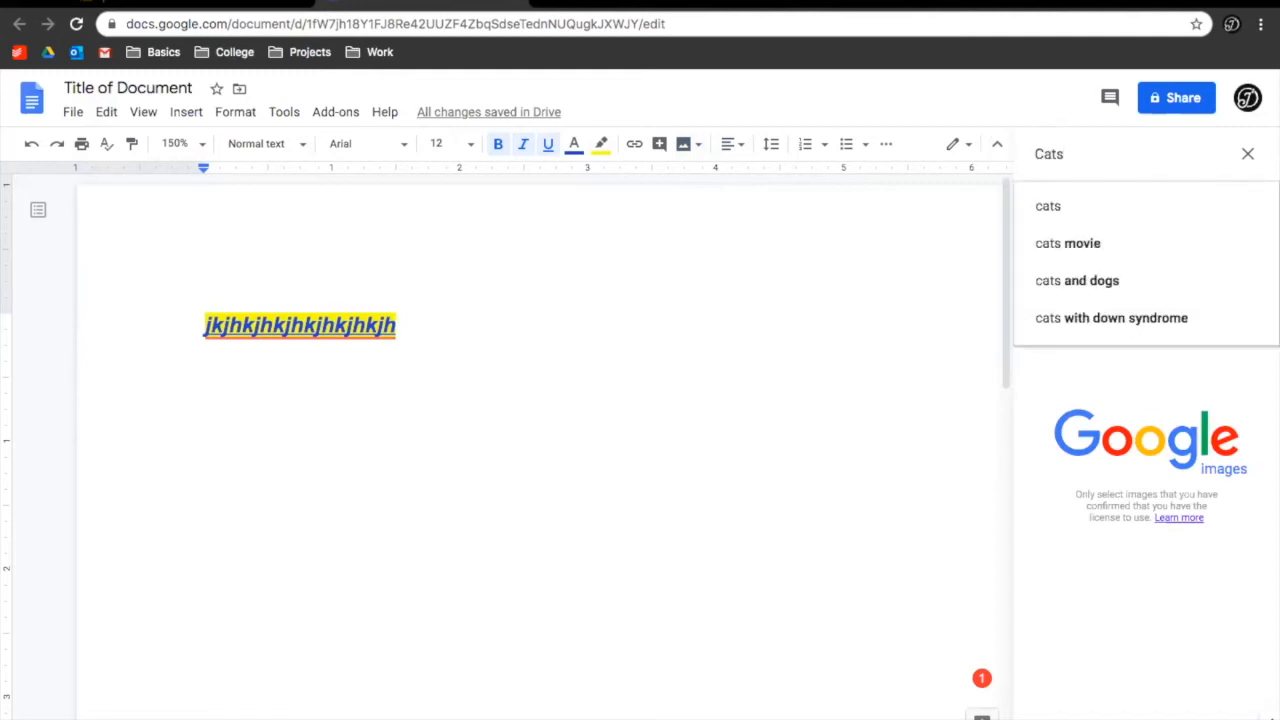
{"action": "left_click", "coordinate": [1066, 206]}
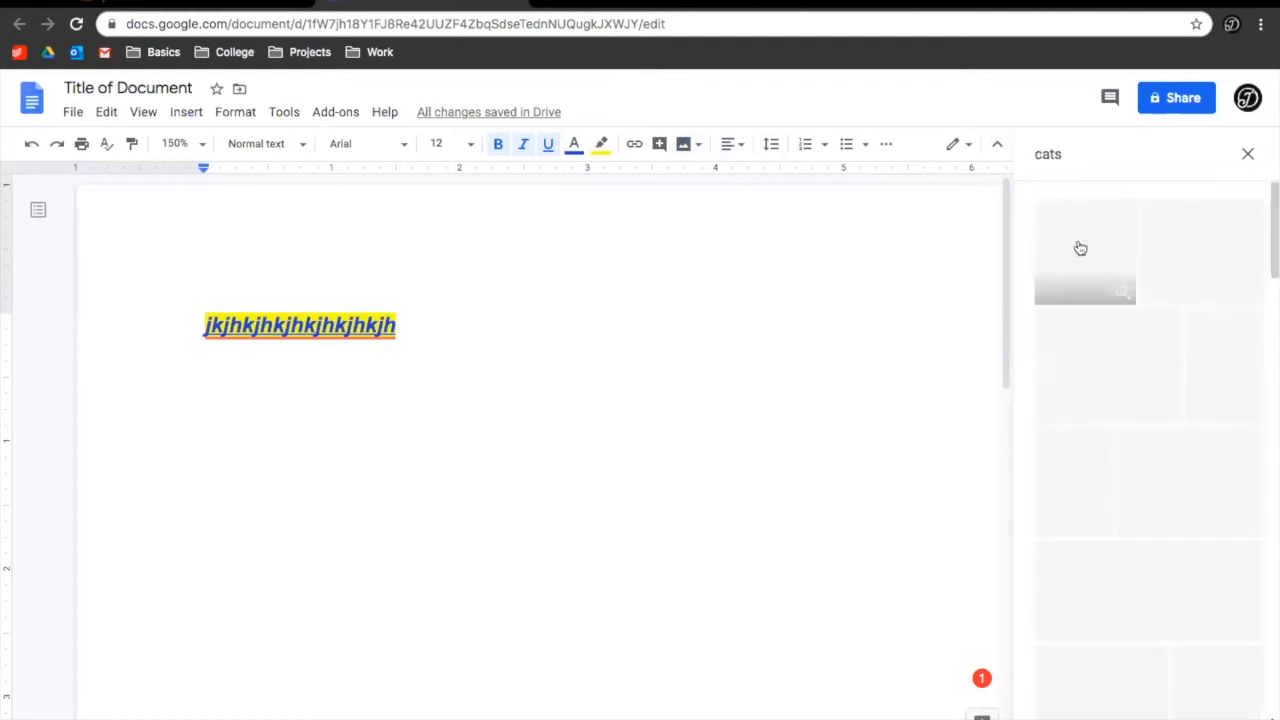
{"action": "scroll", "coordinate": [1160, 385], "scroll_direction": "down", "scroll_amount": 10}
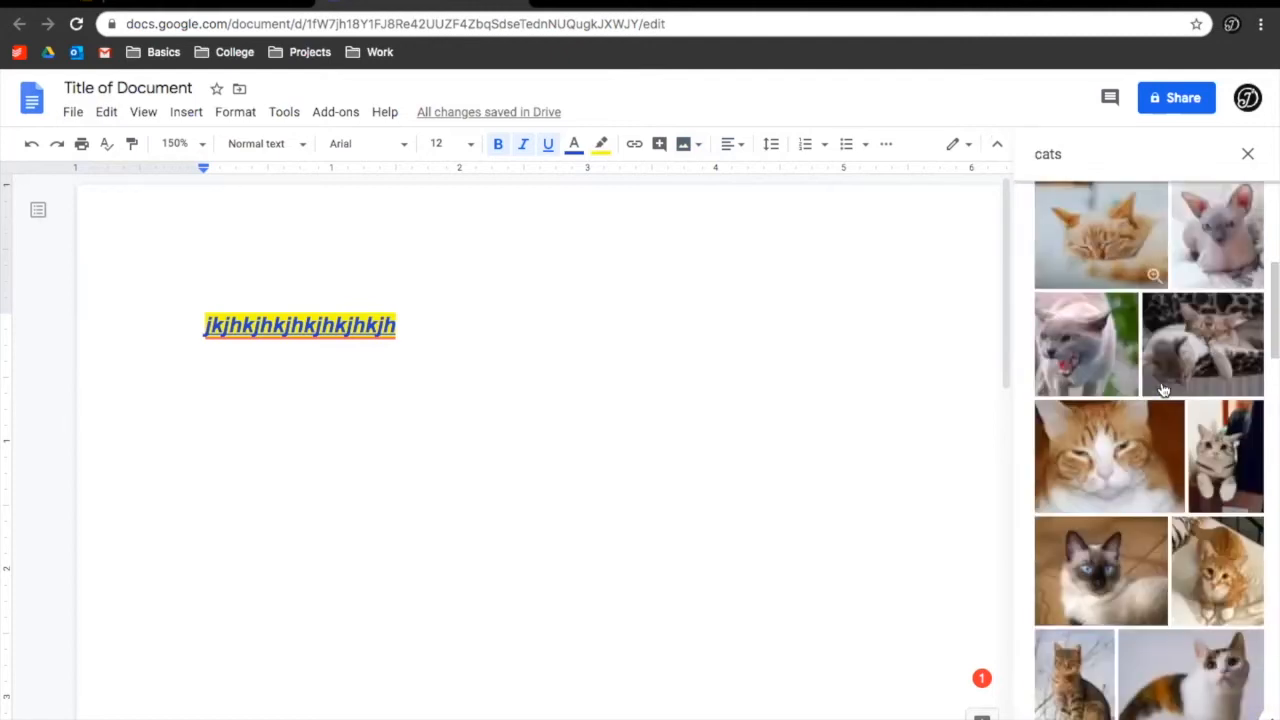
{"action": "scroll", "coordinate": [1163, 390], "scroll_direction": "down", "scroll_amount": 4}
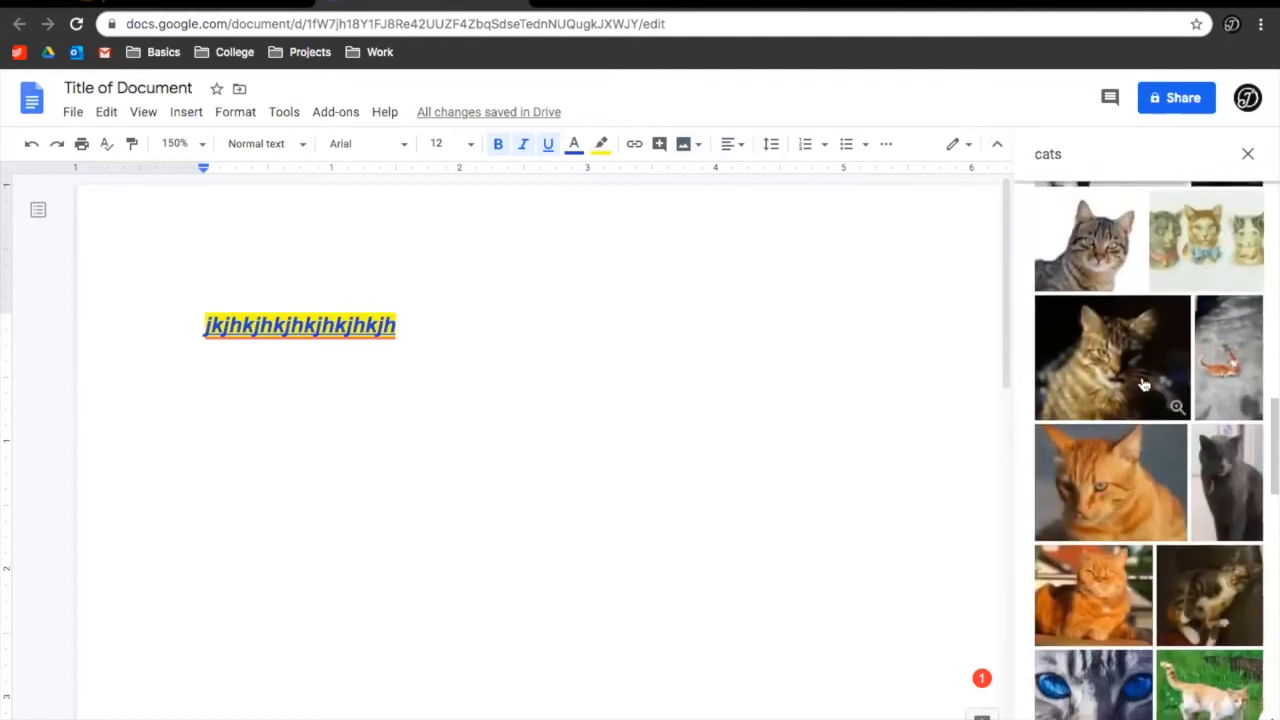
{"action": "left_click", "coordinate": [1122, 480]}
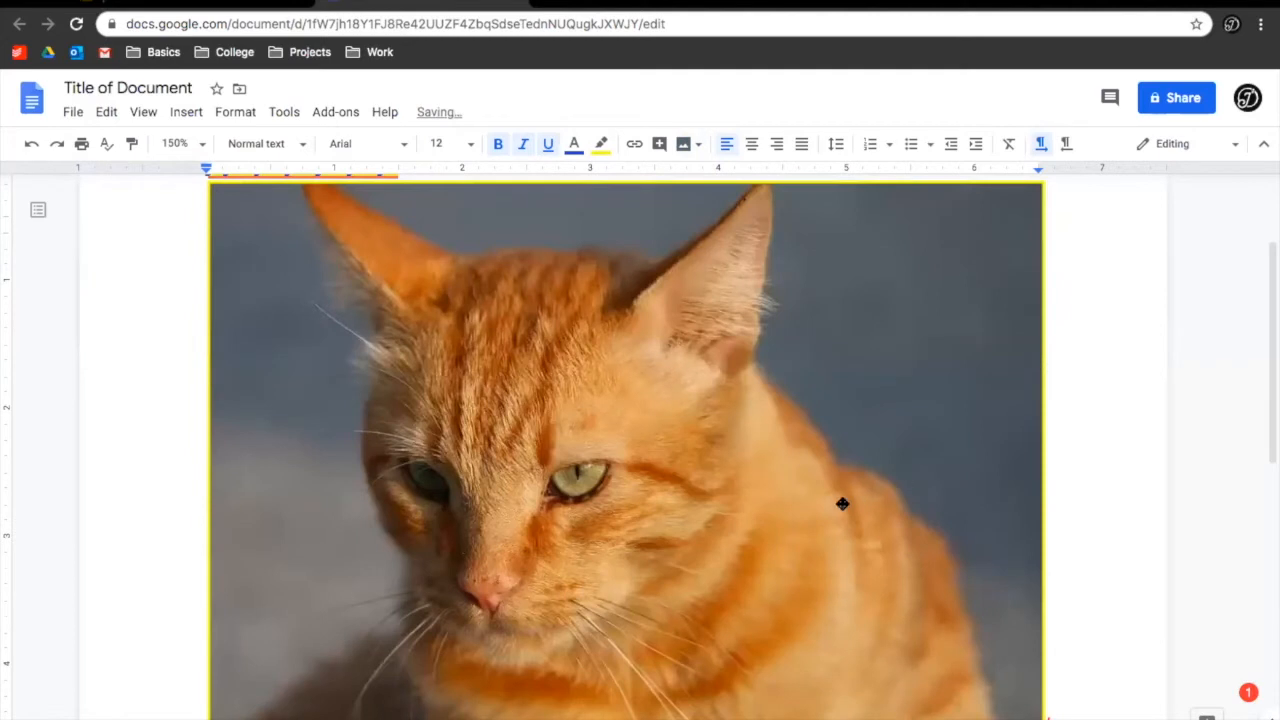
Shrink the cat photo to sit beside the link text and remove the line's yellow highlight
{"action": "left_click_drag", "start_coordinate": [1042, 718], "coordinate": [571, 427]}
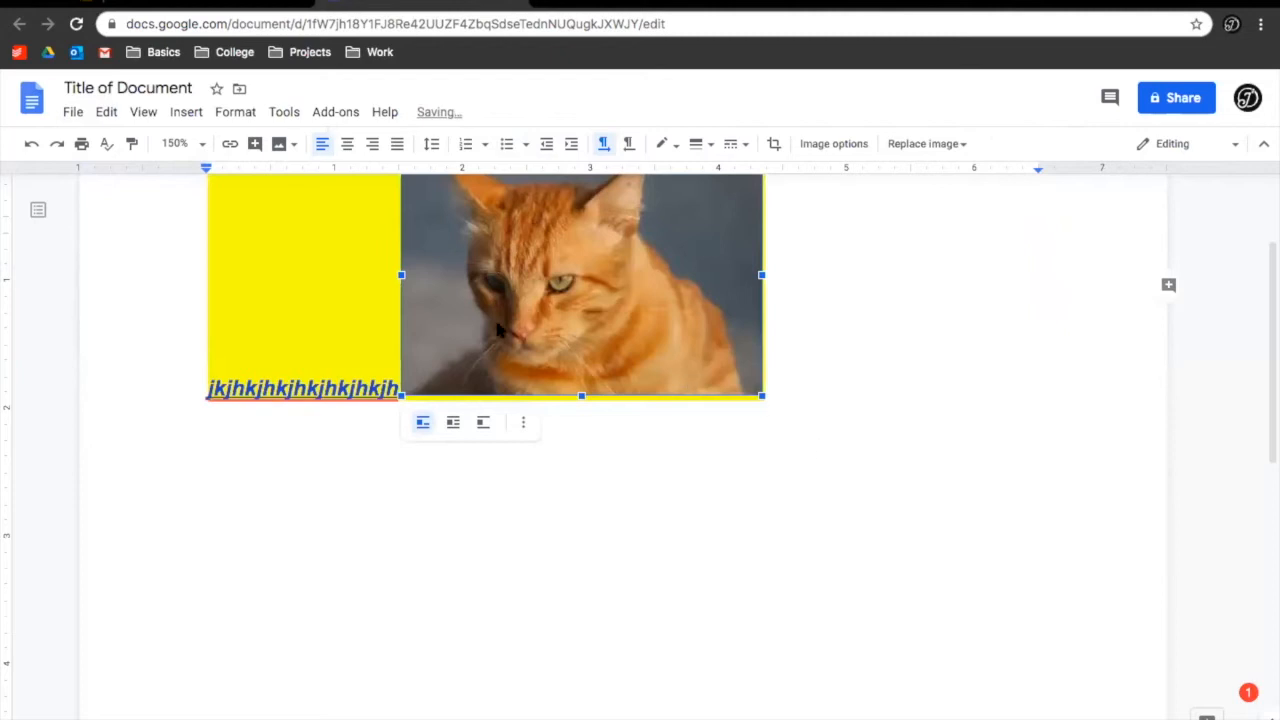
{"action": "scroll", "coordinate": [497, 330], "scroll_direction": "up", "scroll_amount": 3}
{"action": "left_click", "coordinate": [350, 373]}
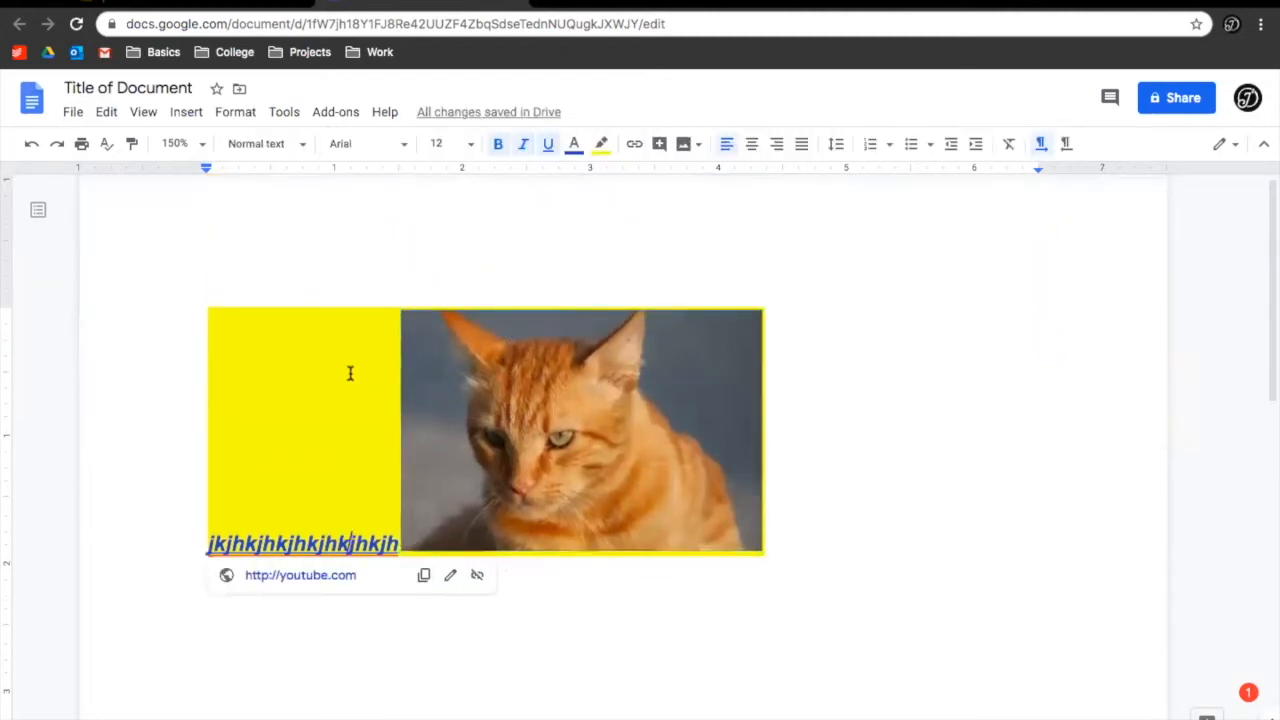
{"action": "key", "text": "ctrl+a"}
{"action": "left_click", "coordinate": [601, 146]}
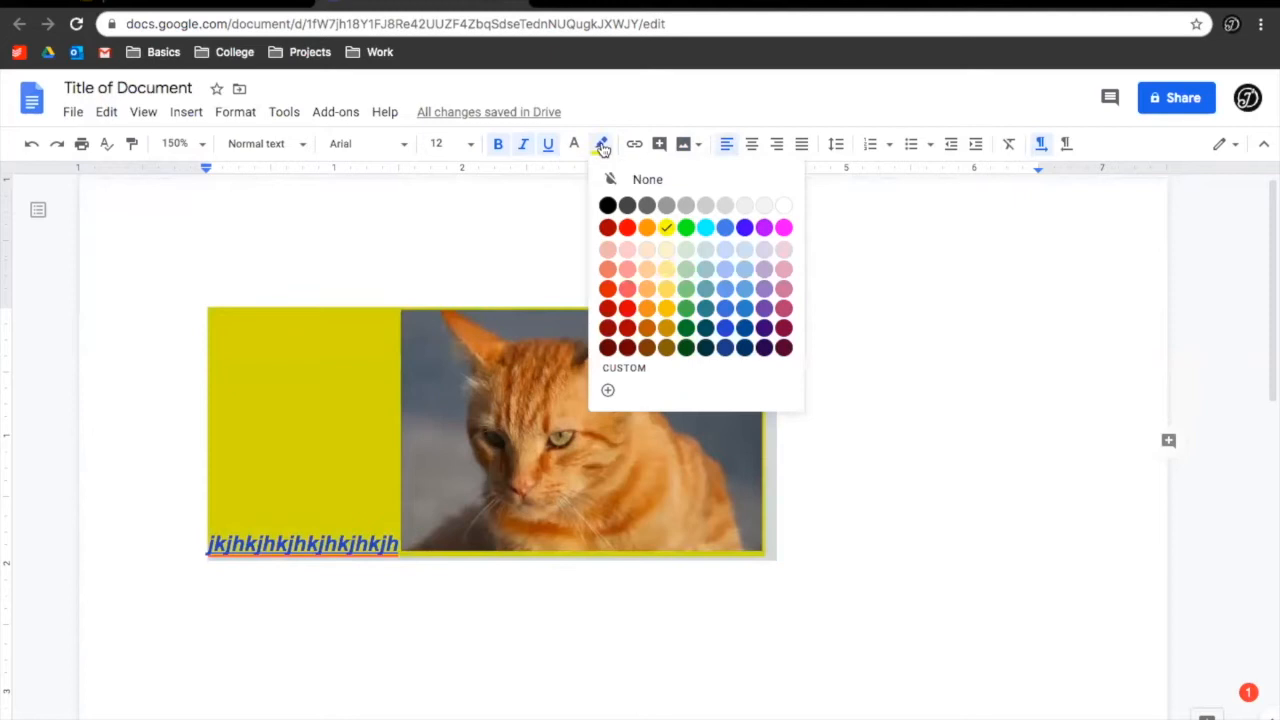
{"action": "left_click", "coordinate": [646, 177]}
{"action": "left_click", "coordinate": [782, 286]}
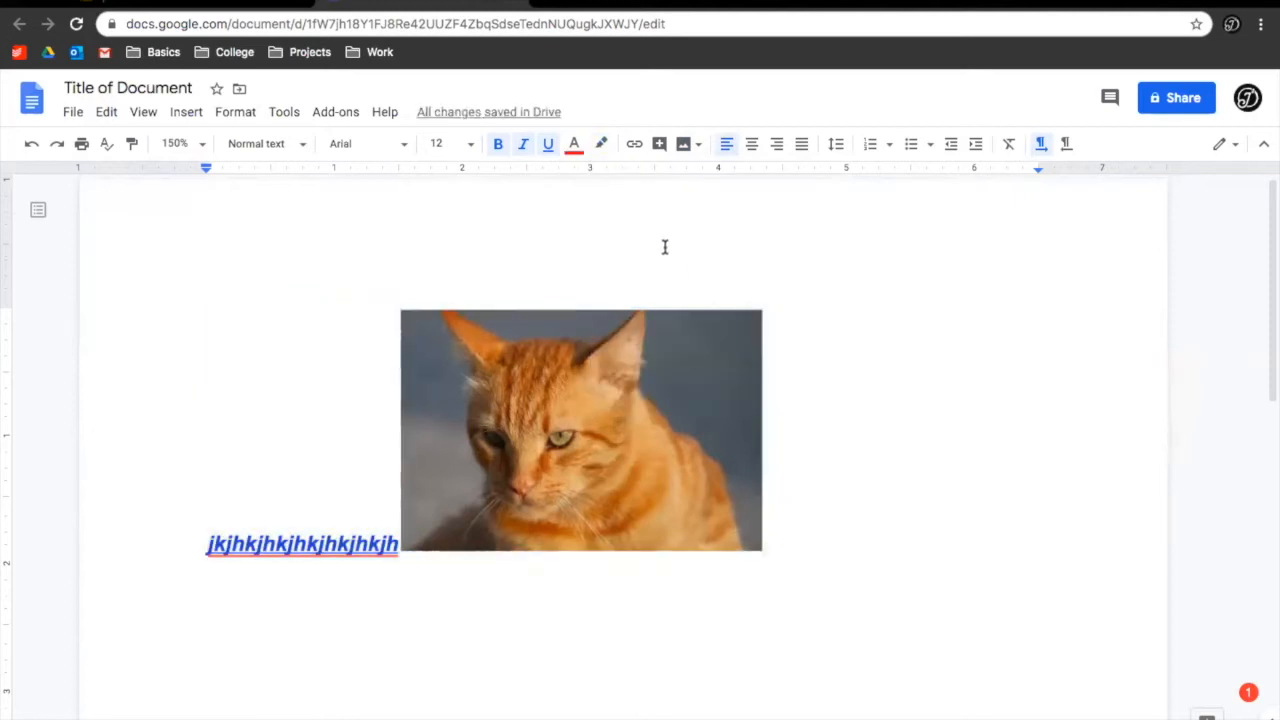
Centre-align the line holding the link text and the cat photo
{"action": "left_click_drag", "start_coordinate": [784, 485], "coordinate": [209, 471]}
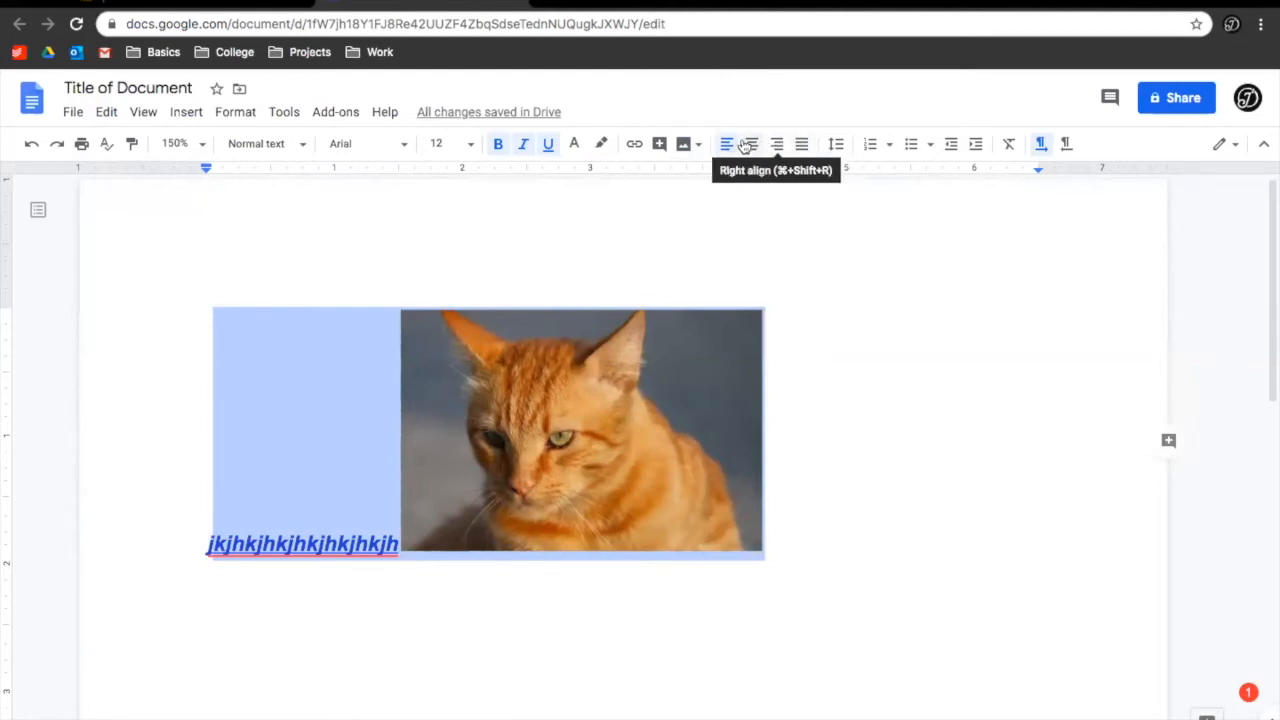
{"action": "left_click", "coordinate": [752, 146]}
{"action": "left_click", "coordinate": [923, 214]}
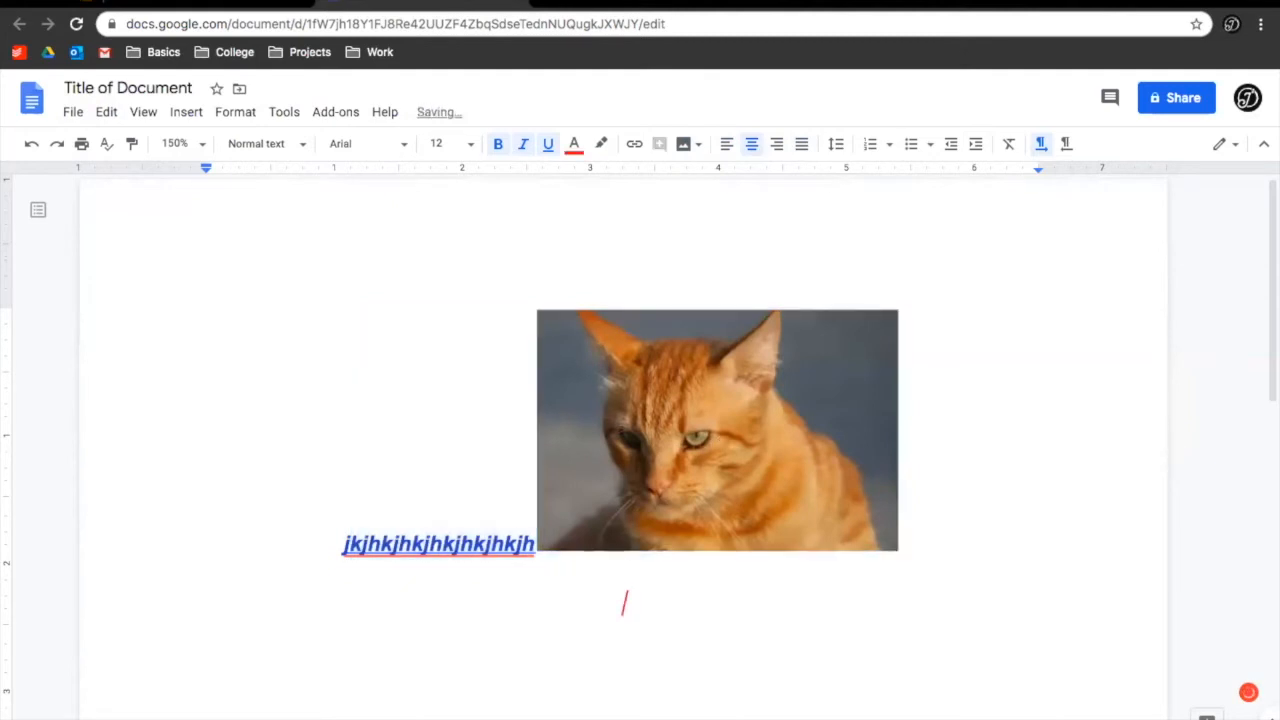
Copy the italic link text and paste it onto five lines below the cat photo
{"action": "left_click_drag", "start_coordinate": [323, 543], "coordinate": [638, 553]}
{"action": "key", "text": "ctrl+c"}
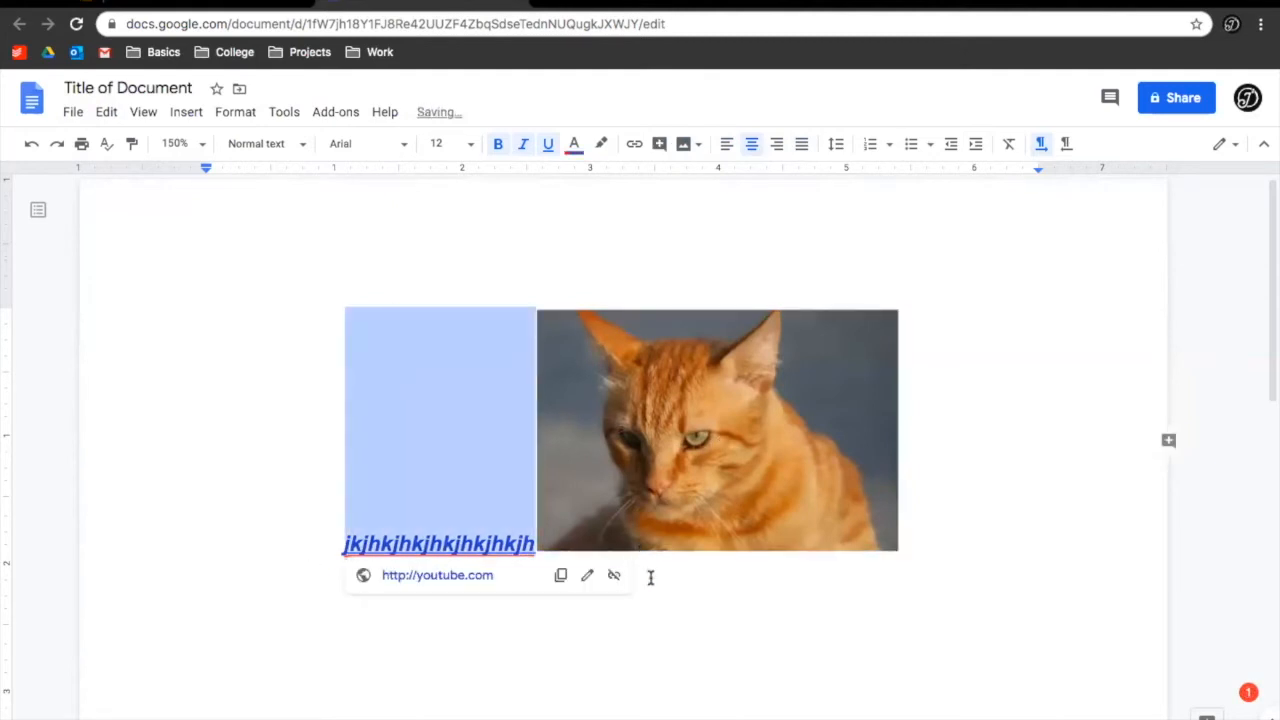
{"action": "left_click", "coordinate": [686, 602]}
{"action": "key", "text": "ctrl+v"}
{"action": "key", "text": "Return"}
{"action": "key", "text": "ctrl+v"}
{"action": "key", "text": "Return"}
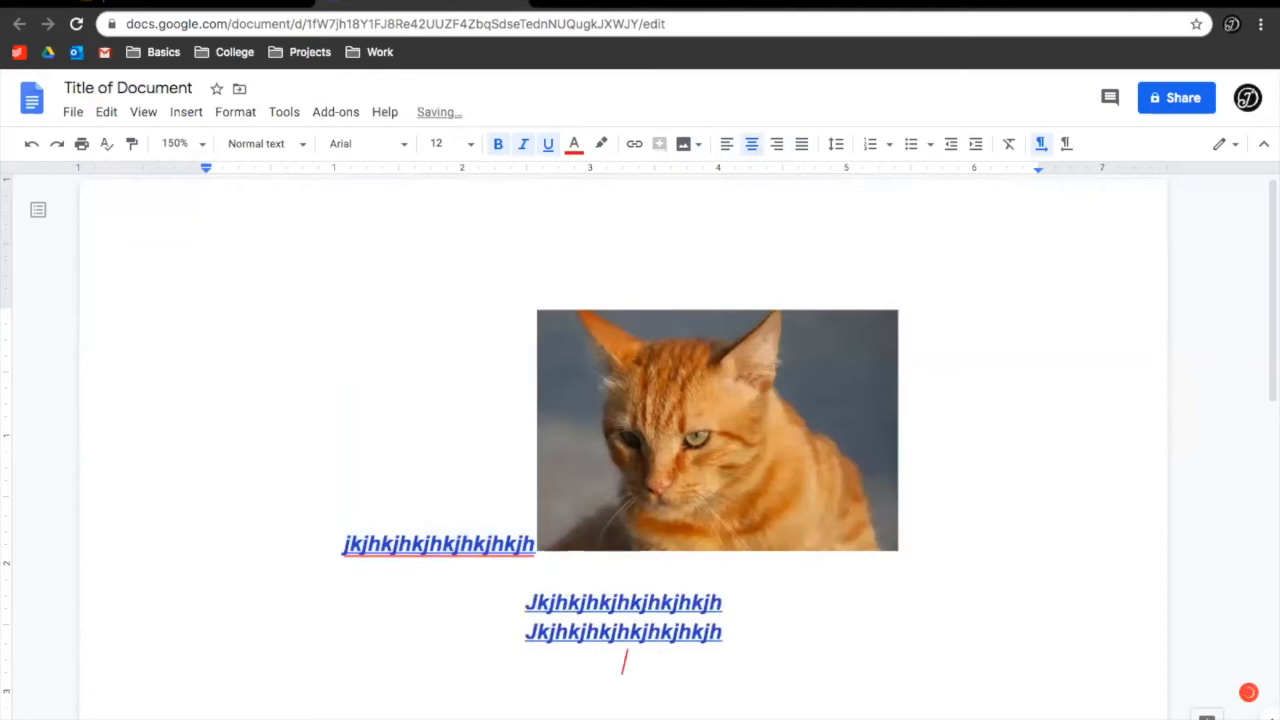
{"action": "key", "text": "ctrl+v"}
{"action": "key", "text": "Return"}
{"action": "key", "text": "ctrl+v"}
{"action": "key", "text": "Return"}
{"action": "key", "text": "ctrl+v"}
Double-space the five lines, return them to single spacing, and make them a numbered list
{"action": "left_click_drag", "start_coordinate": [735, 709], "coordinate": [471, 609]}
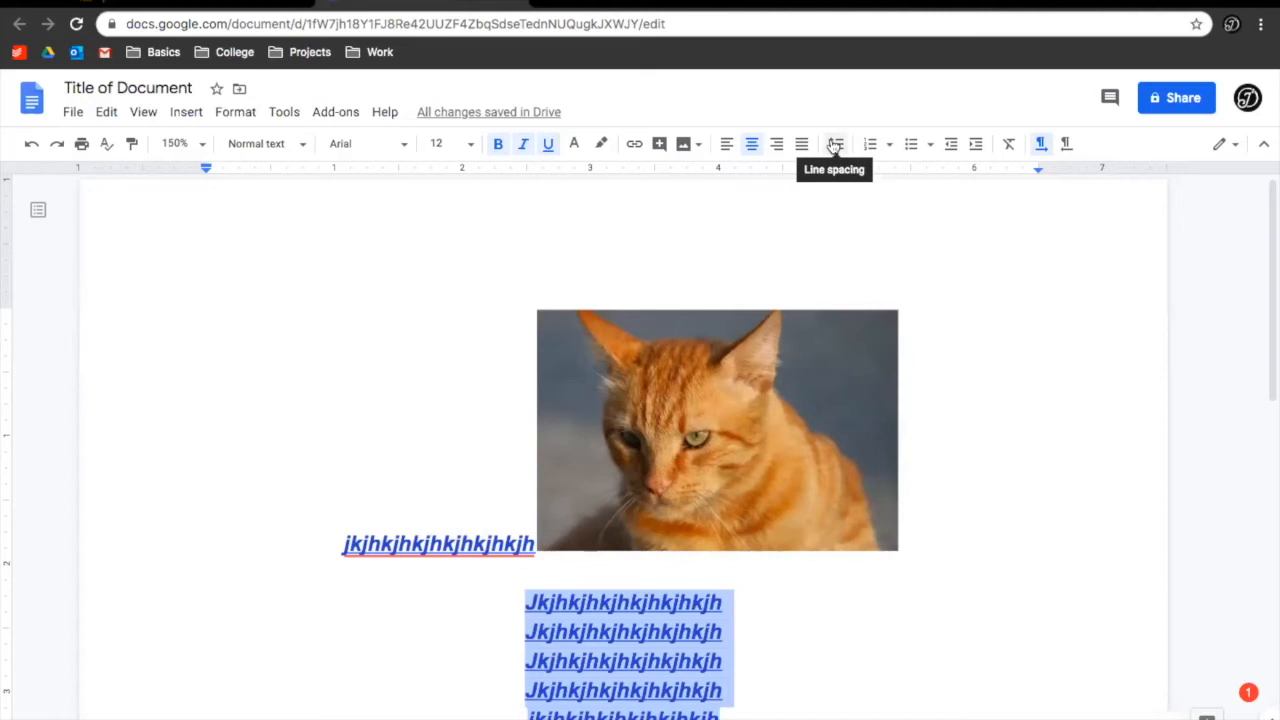
{"action": "left_click", "coordinate": [834, 145]}
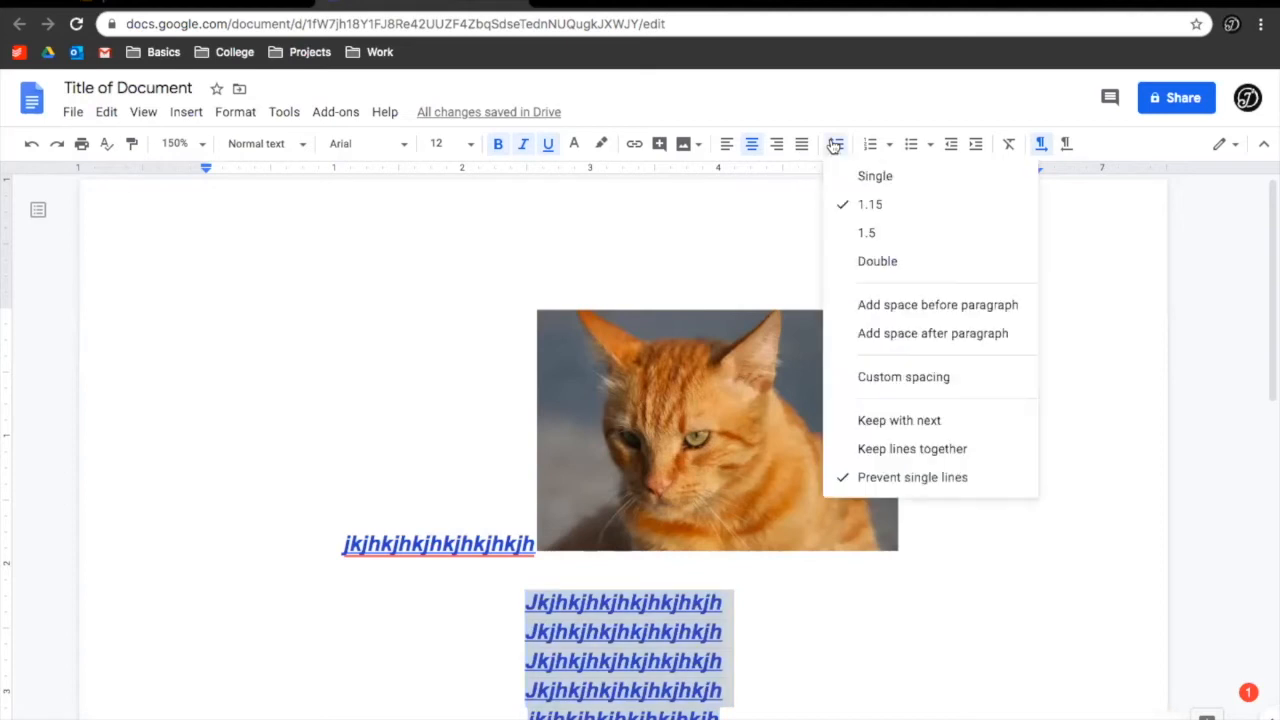
{"action": "left_click", "coordinate": [874, 263]}
{"action": "scroll", "coordinate": [798, 586], "scroll_direction": "down", "scroll_amount": 2}
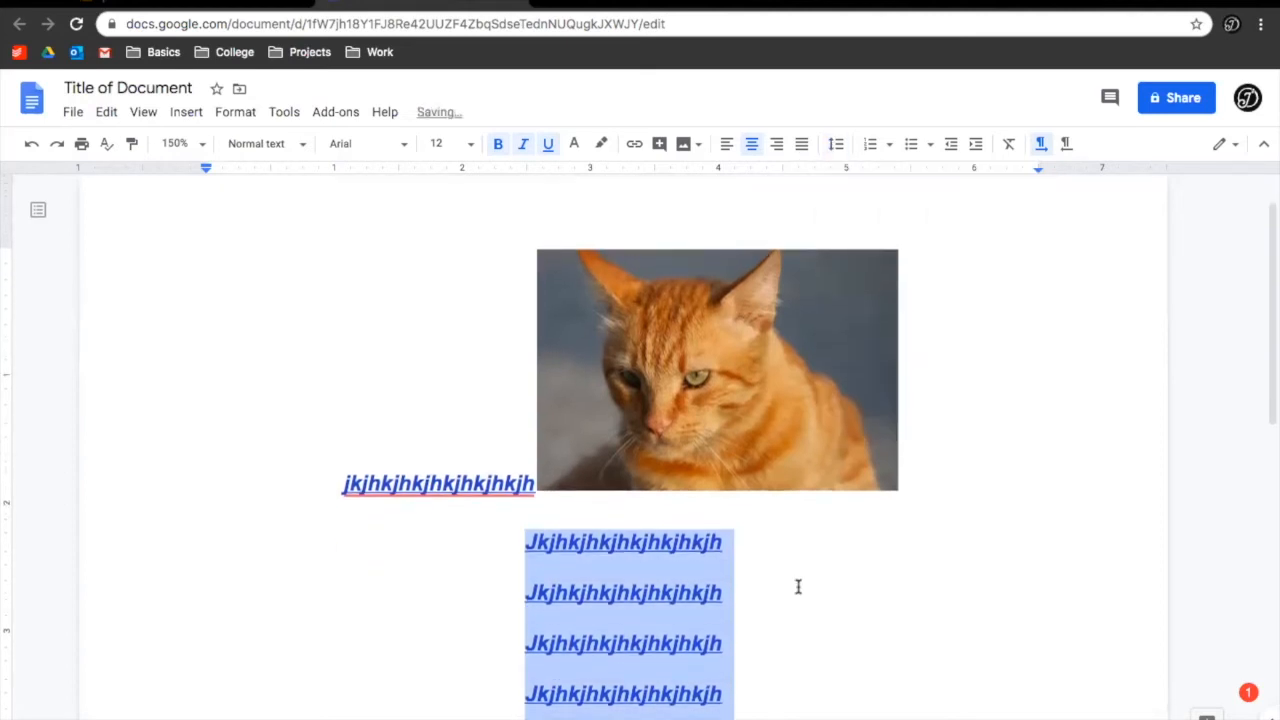
{"action": "left_click", "coordinate": [836, 146]}
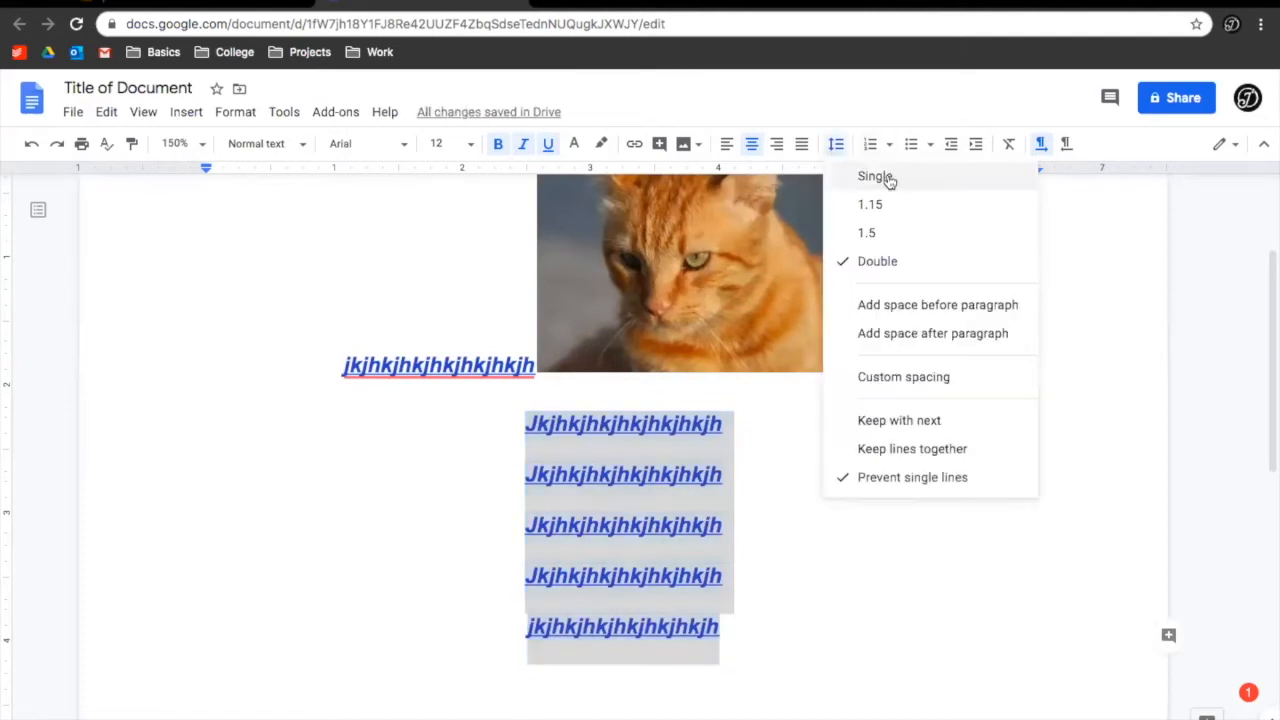
{"action": "left_click", "coordinate": [889, 178]}
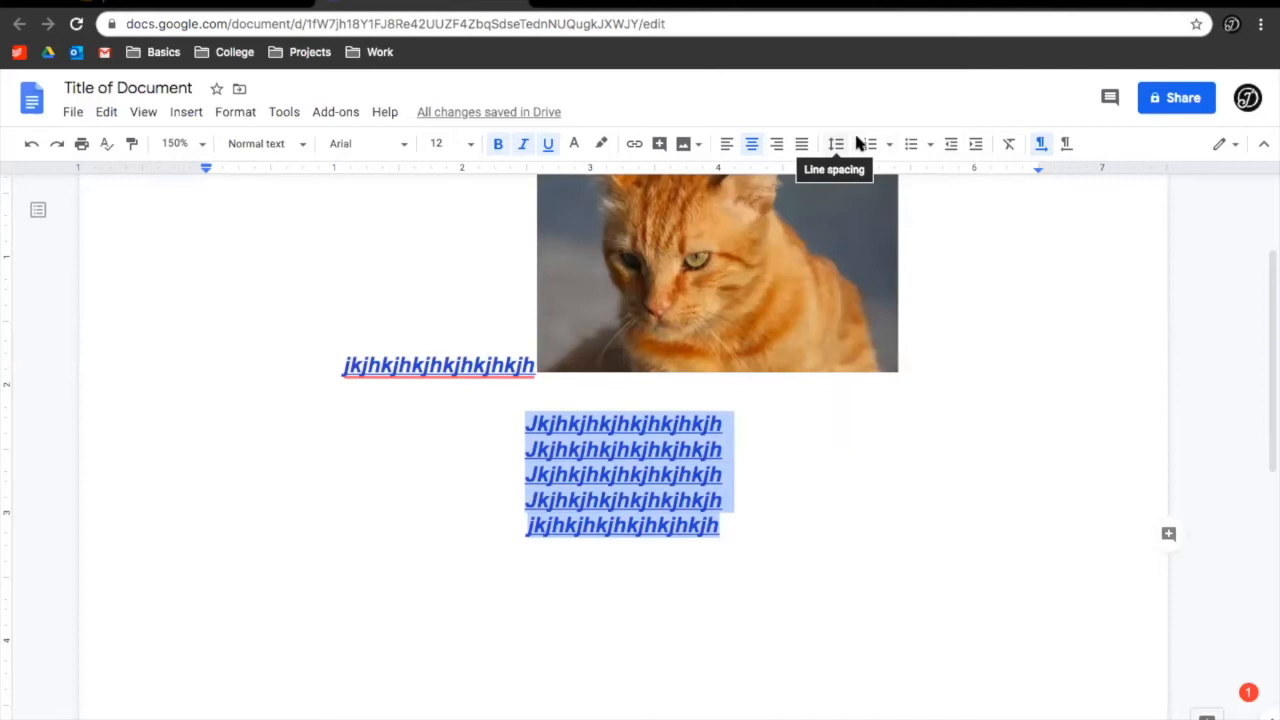
{"action": "left_click", "coordinate": [872, 145]}
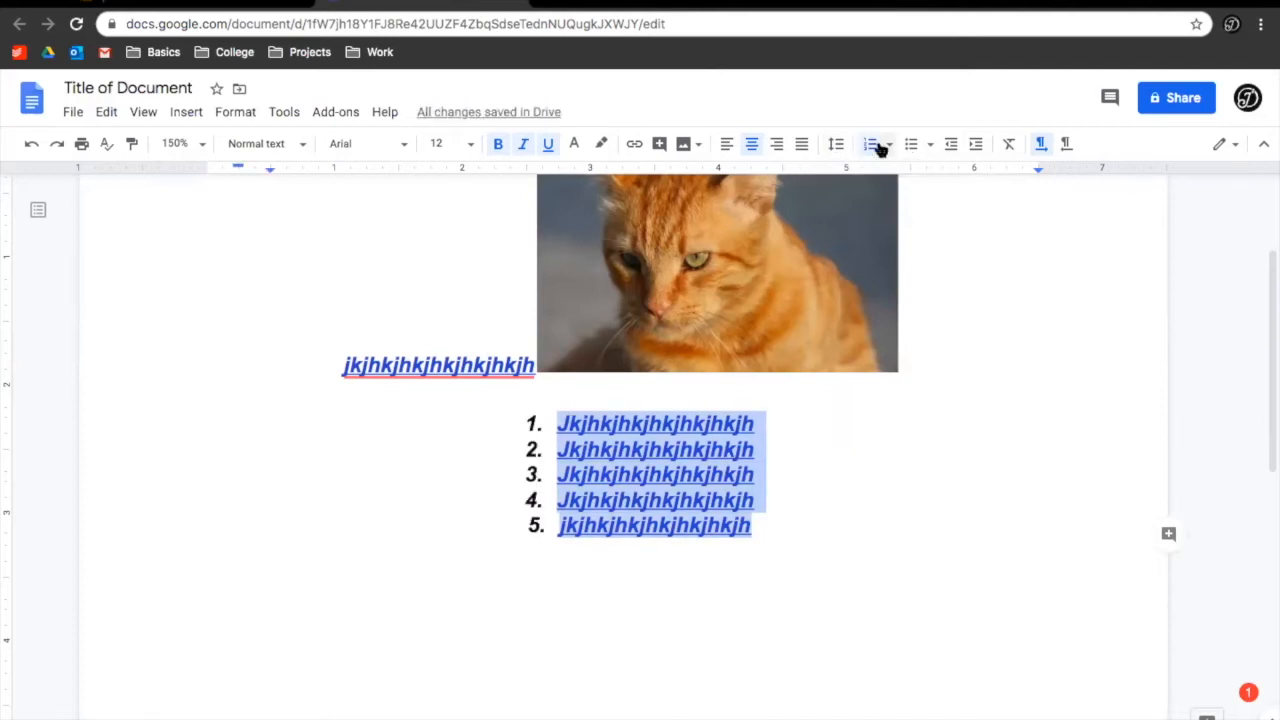
Change the five-line numbered list to bullets and clear its bold, italic, centring and size
{"action": "left_click", "coordinate": [910, 145]}
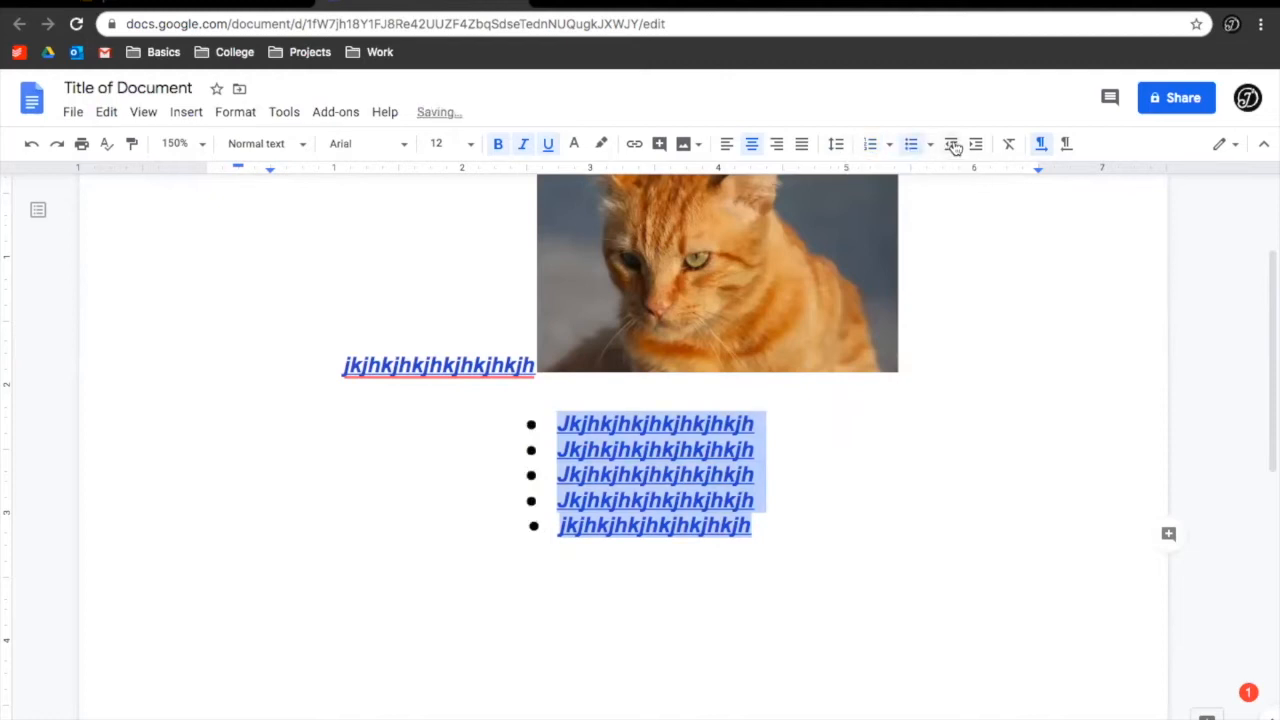
{"action": "left_click", "coordinate": [1010, 146]}
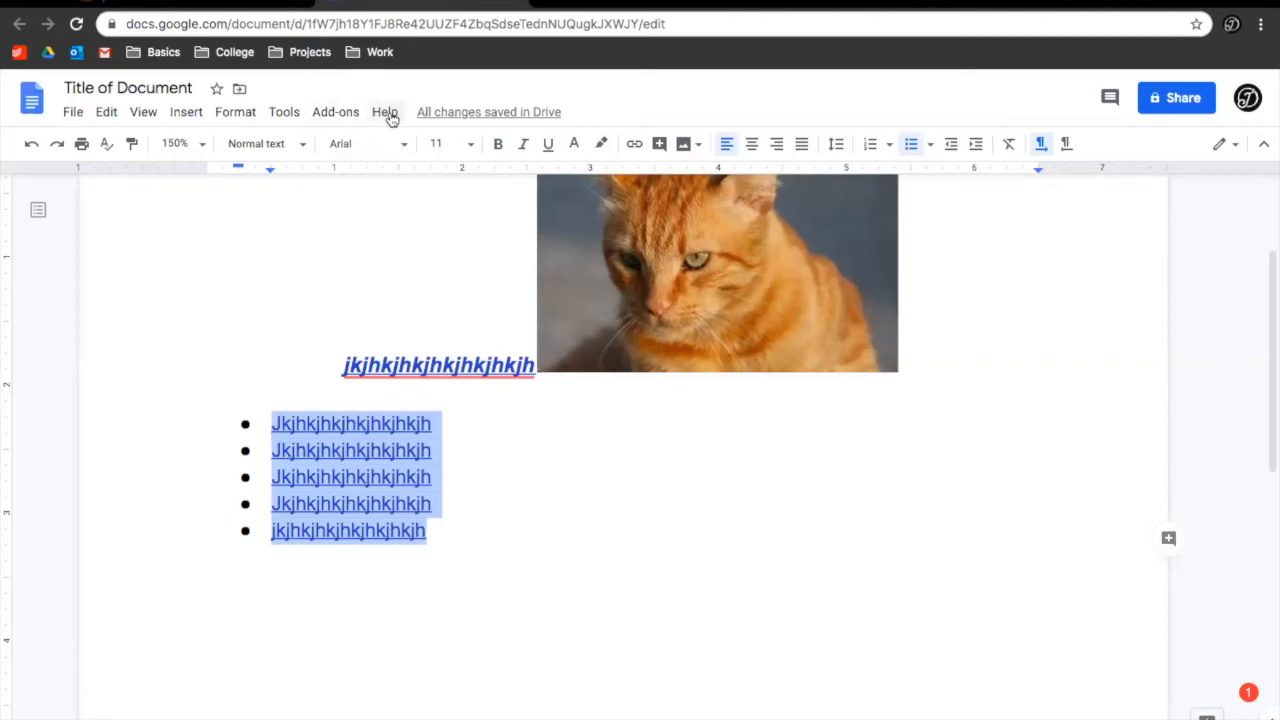
Search the menus for 'header' and close the headers and footers settings without changes
{"action": "scroll", "coordinate": [363, 289], "scroll_direction": "up", "scroll_amount": 3}
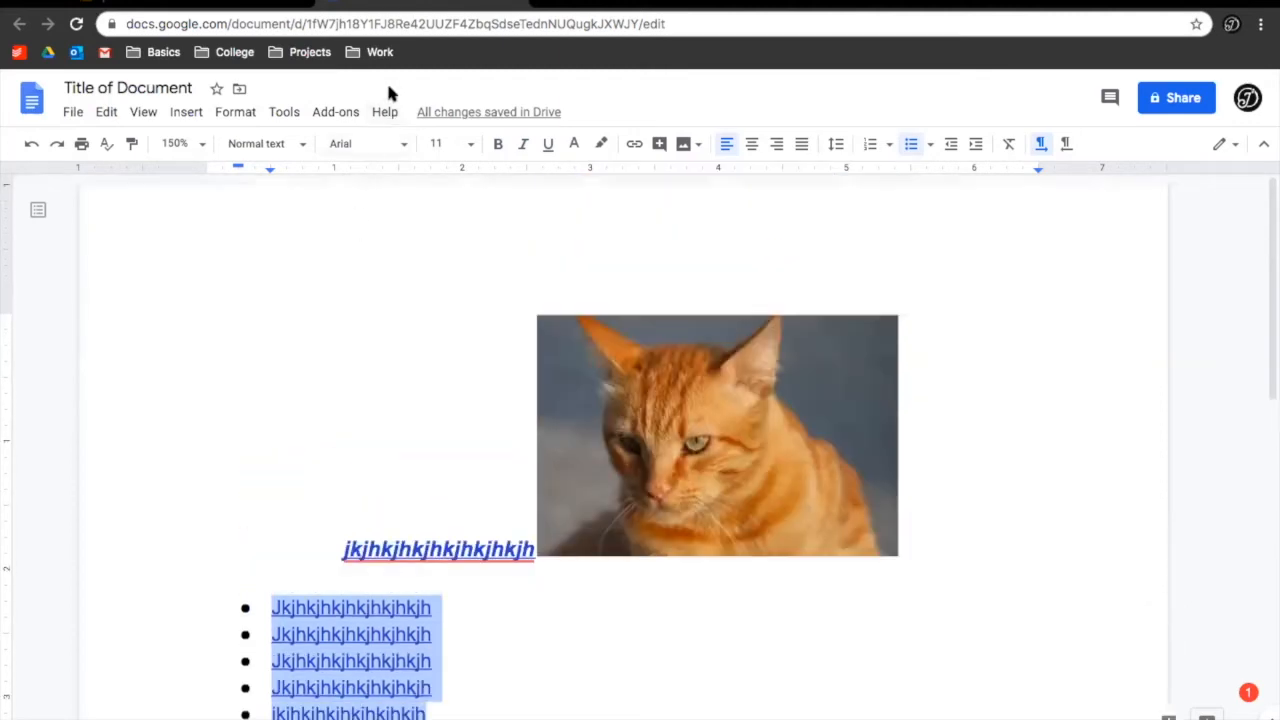
{"action": "left_click", "coordinate": [385, 113]}
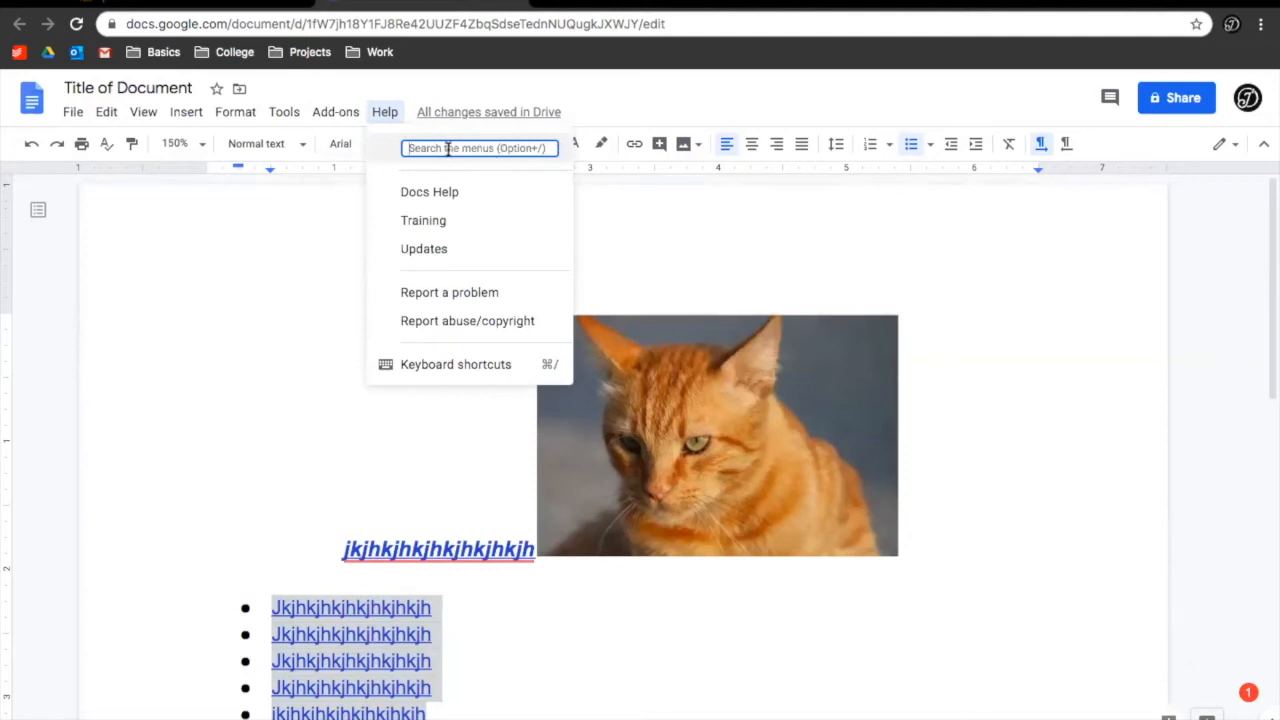
{"action": "type", "text": "header"}
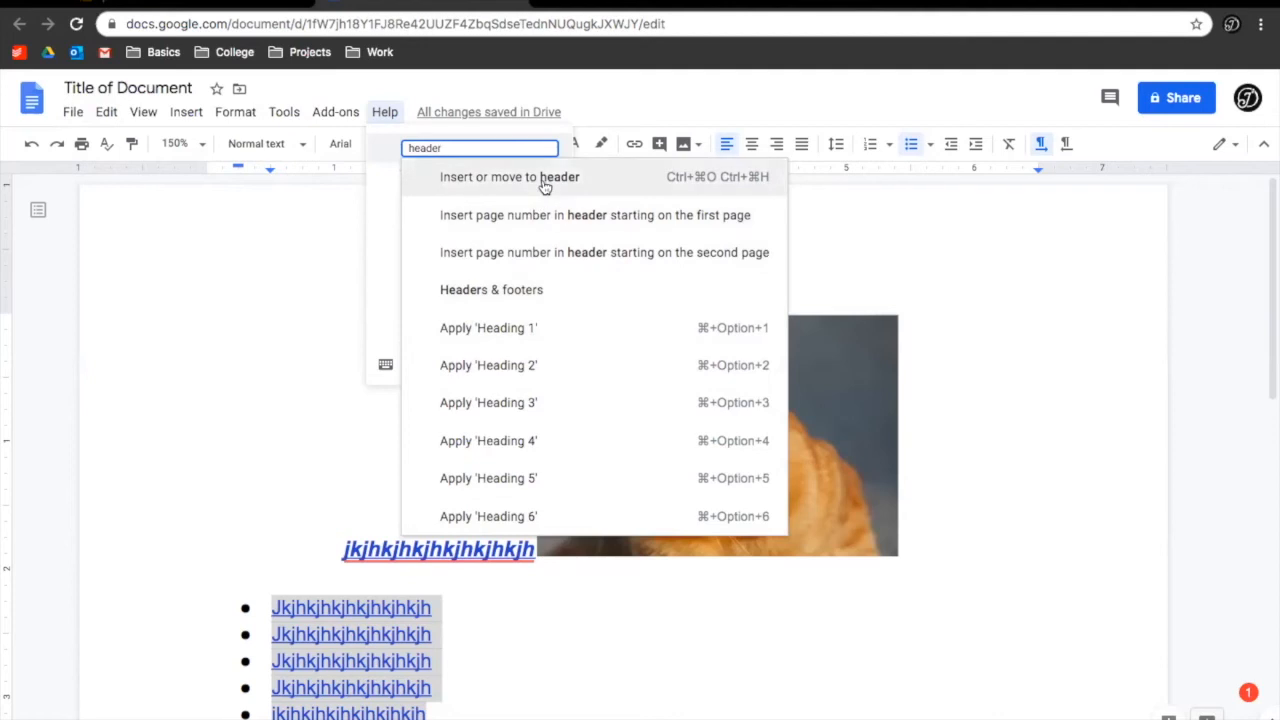
{"action": "left_click", "coordinate": [530, 295]}
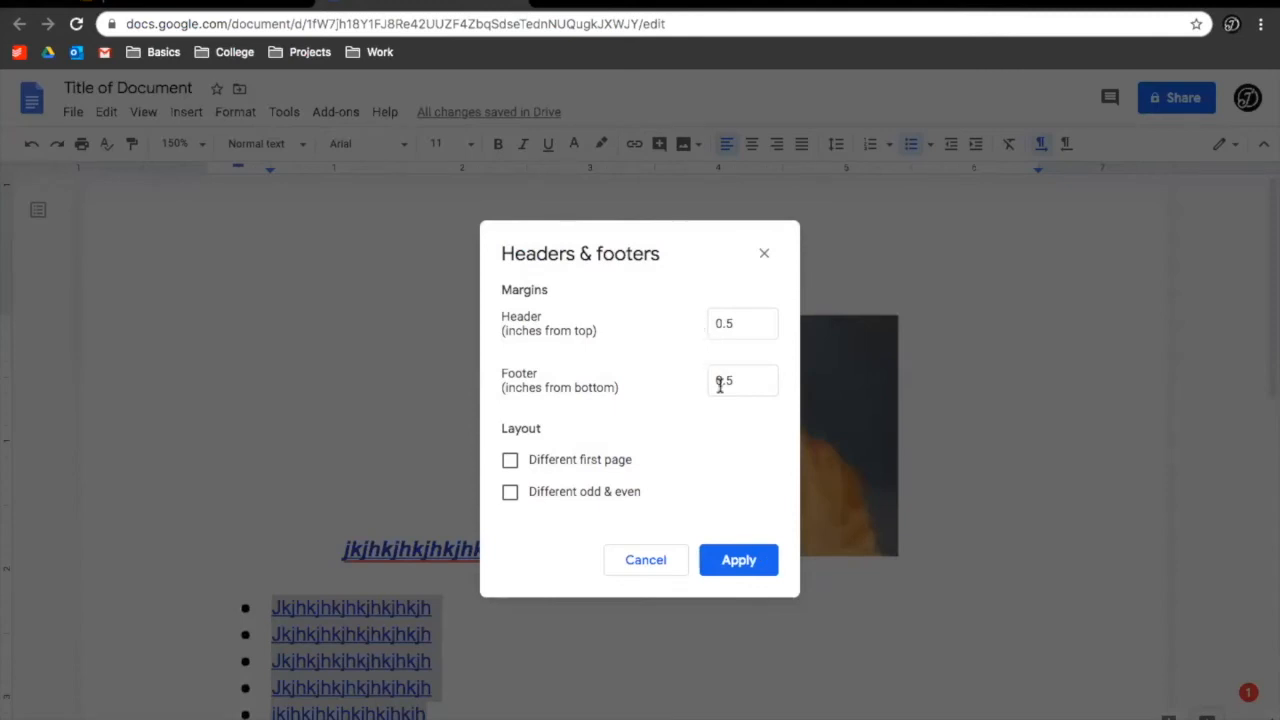
{"action": "left_click", "coordinate": [646, 560]}
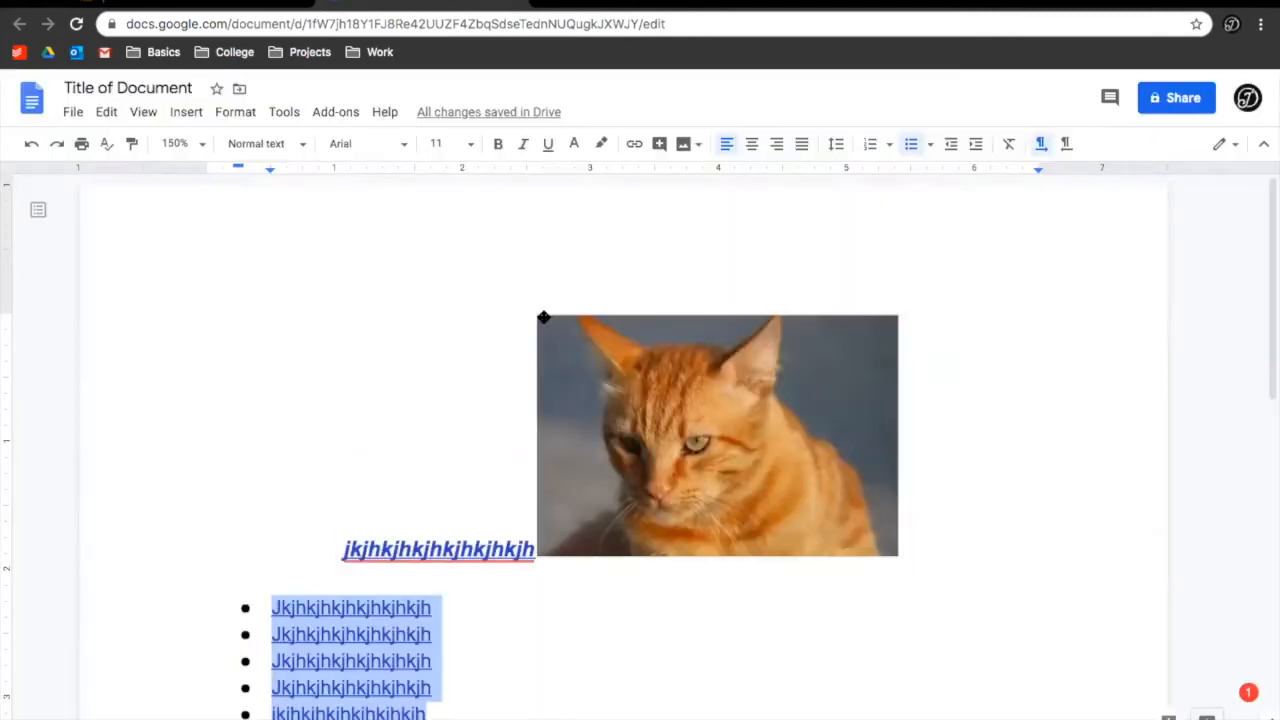
Insert a page header reading 'Header' at the top of the page
{"action": "left_click", "coordinate": [388, 111]}
{"action": "left_click", "coordinate": [483, 150]}
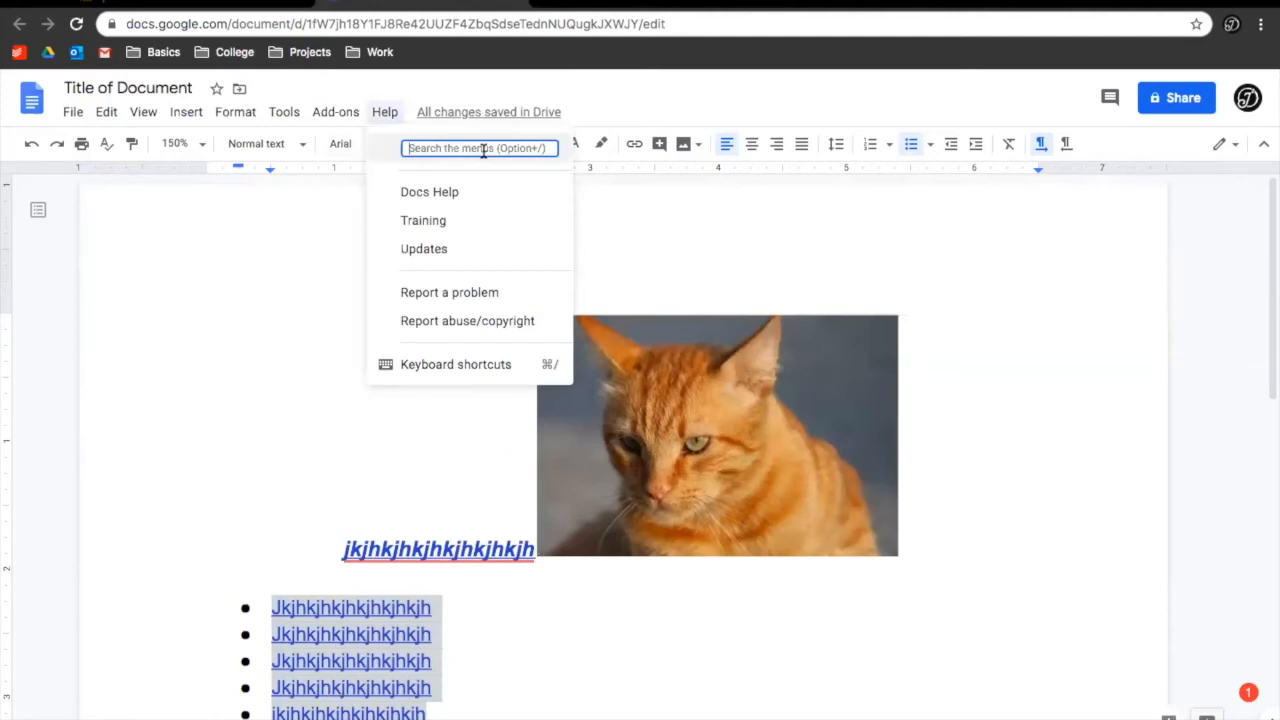
{"action": "type", "text": "ha"}
{"action": "type", "text": "aders"}
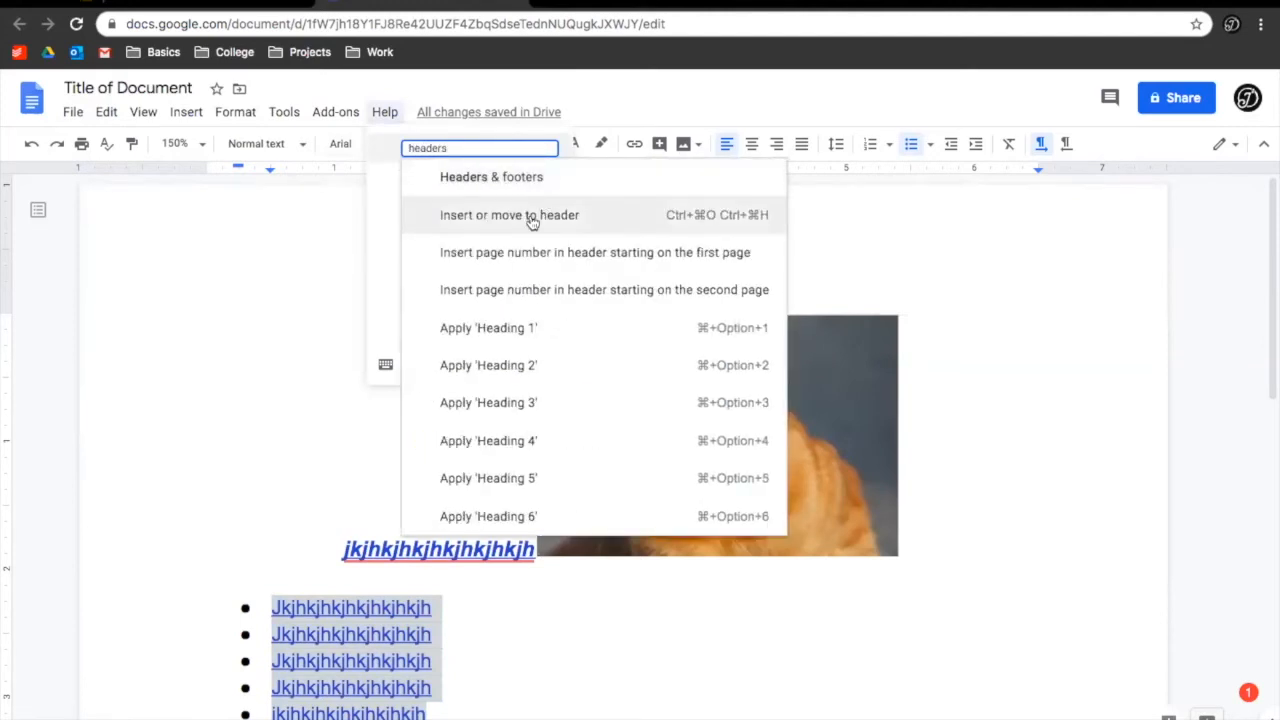
{"action": "left_click", "coordinate": [521, 215]}
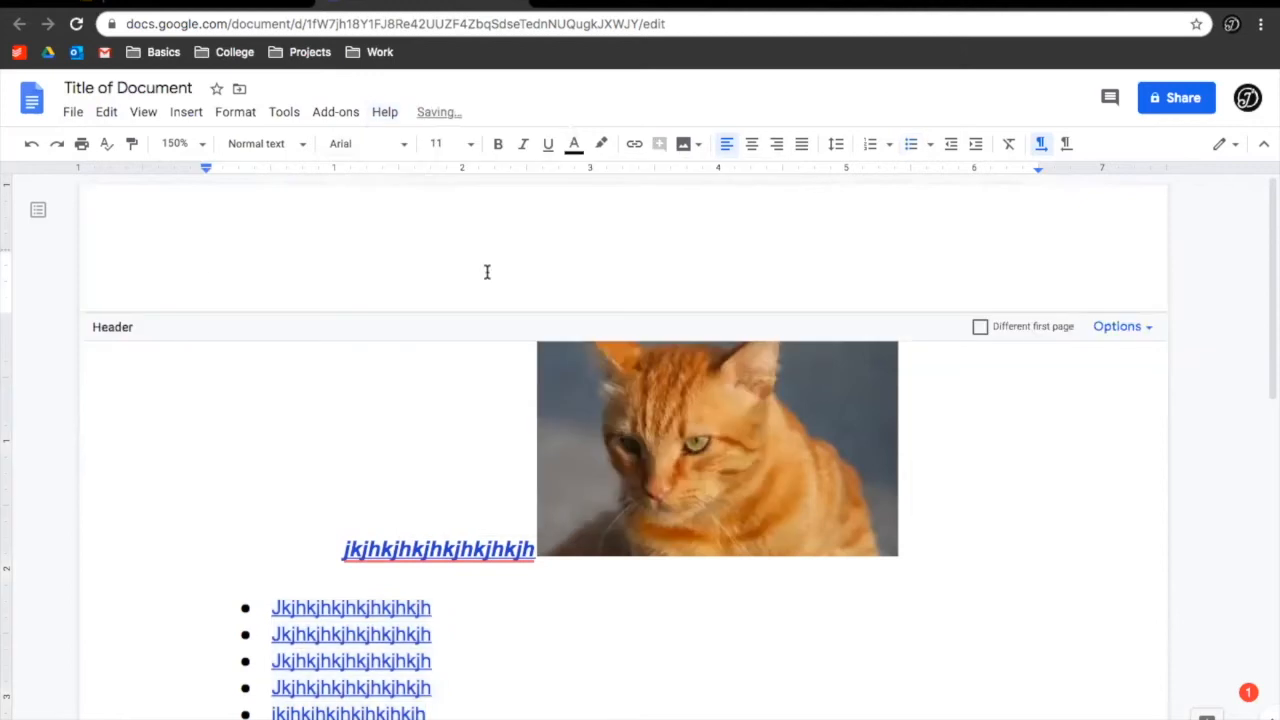
{"action": "type", "text": "Header"}
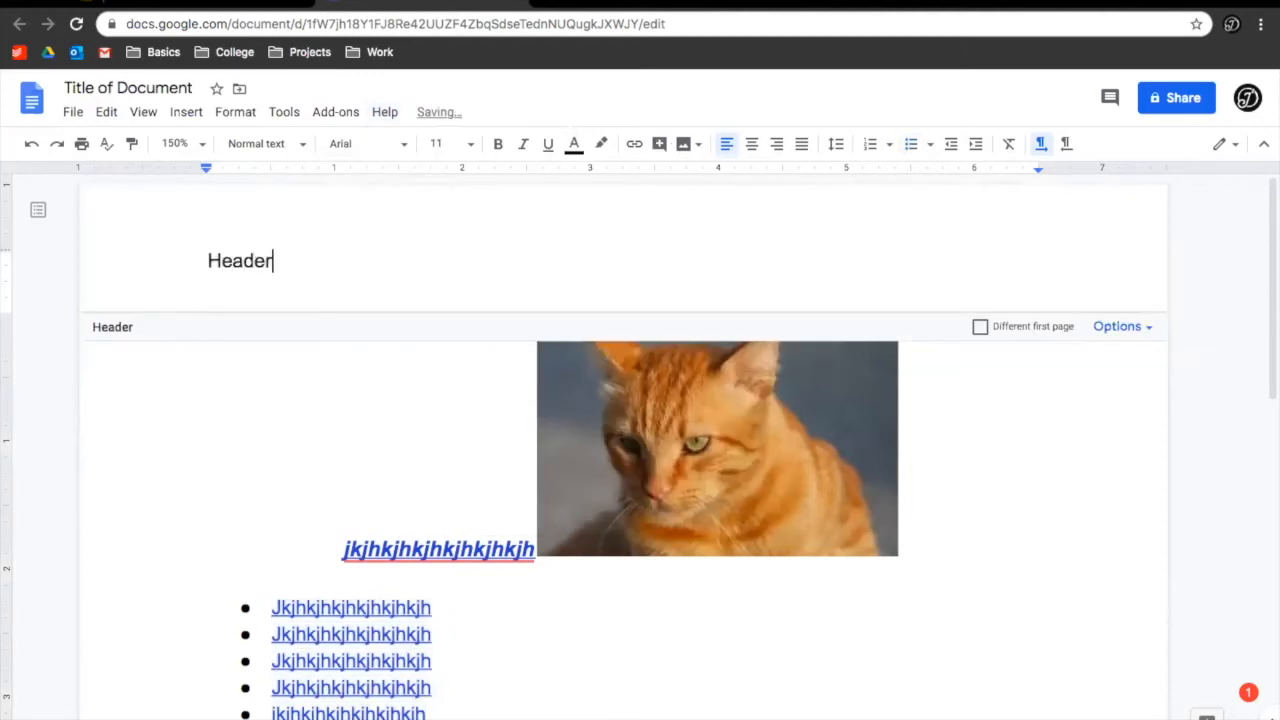
{"action": "left_click", "coordinate": [362, 433]}
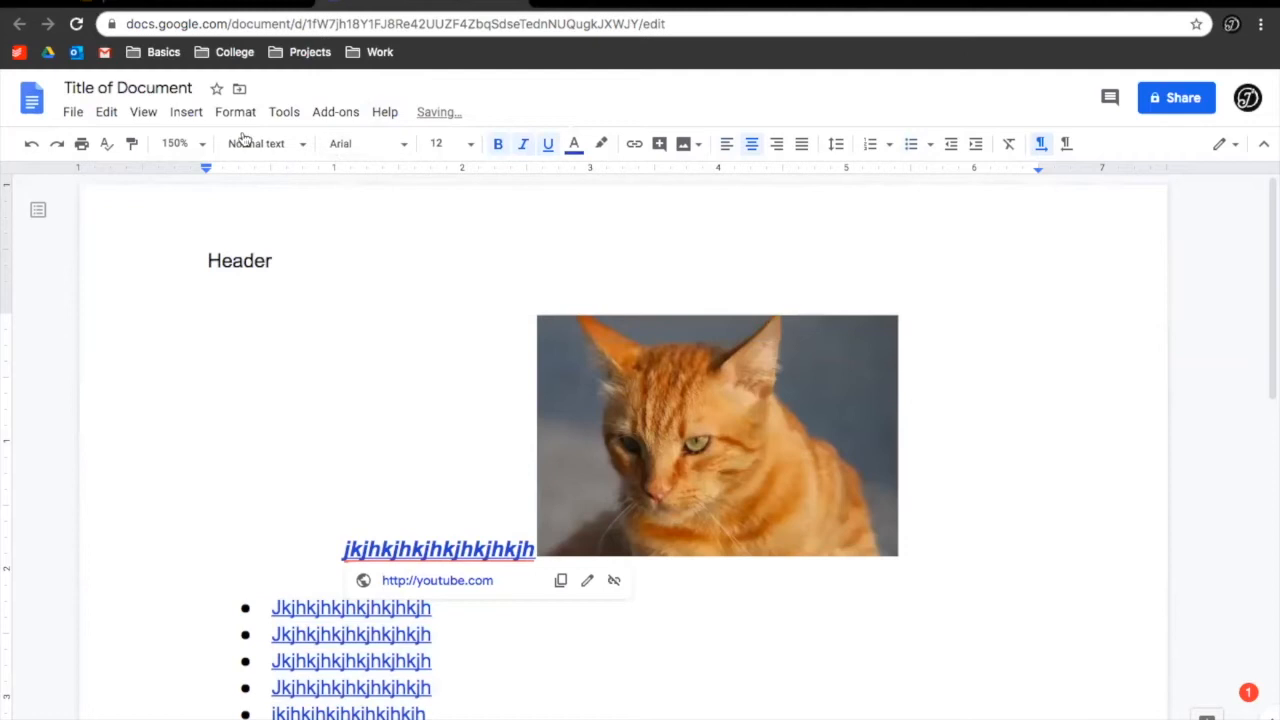
{"action": "left_click", "coordinate": [186, 112]}
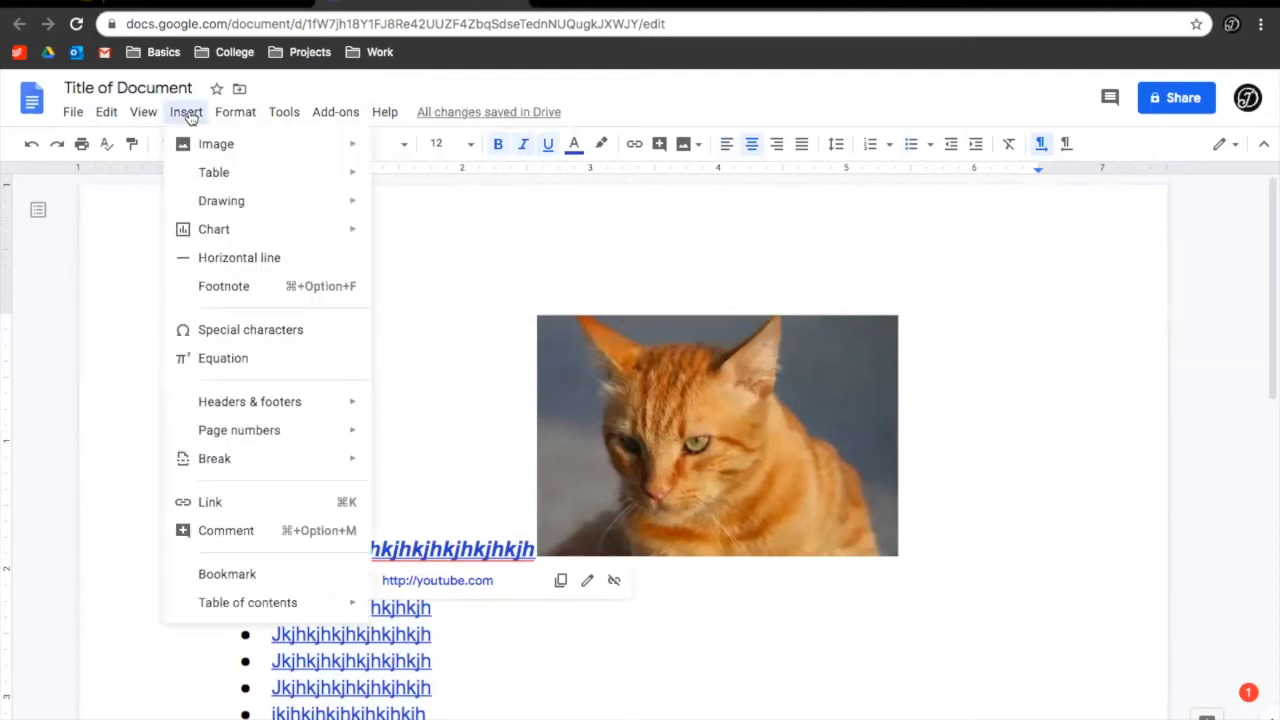
{"action": "mouse_move", "coordinate": [228, 403]}
{"action": "left_click", "coordinate": [73, 112]}
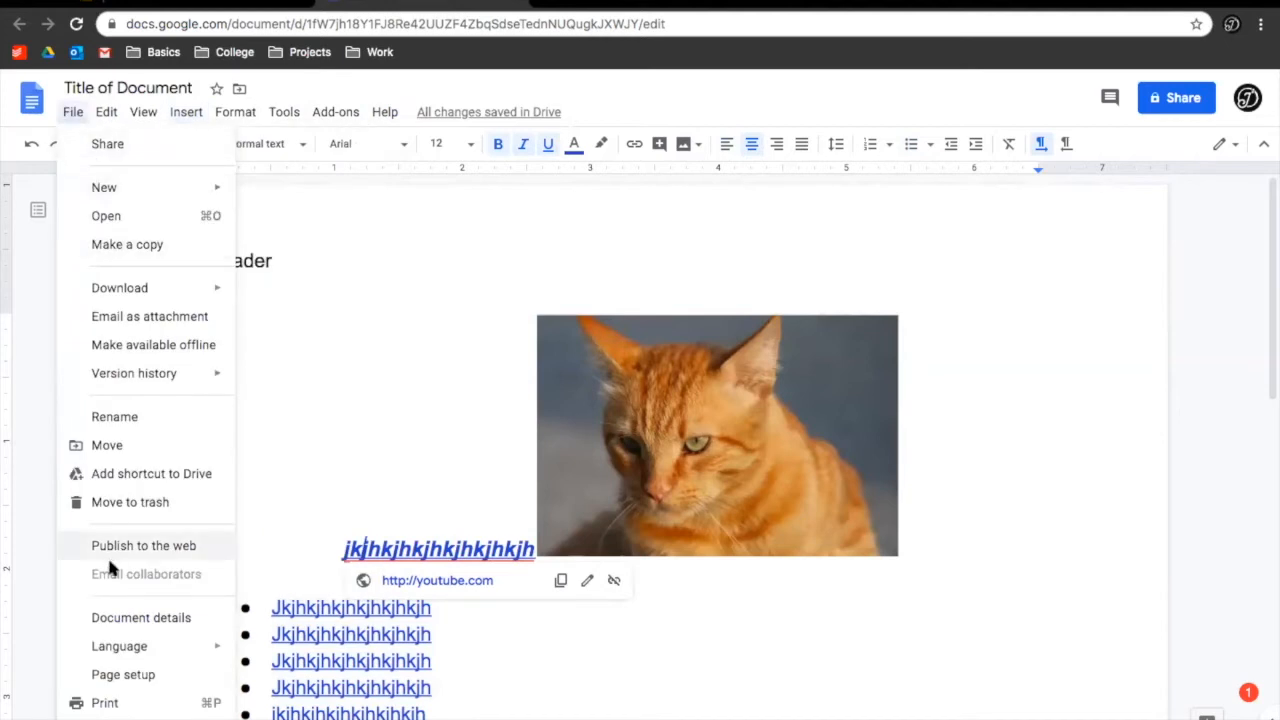
{"action": "mouse_move", "coordinate": [106, 116]}
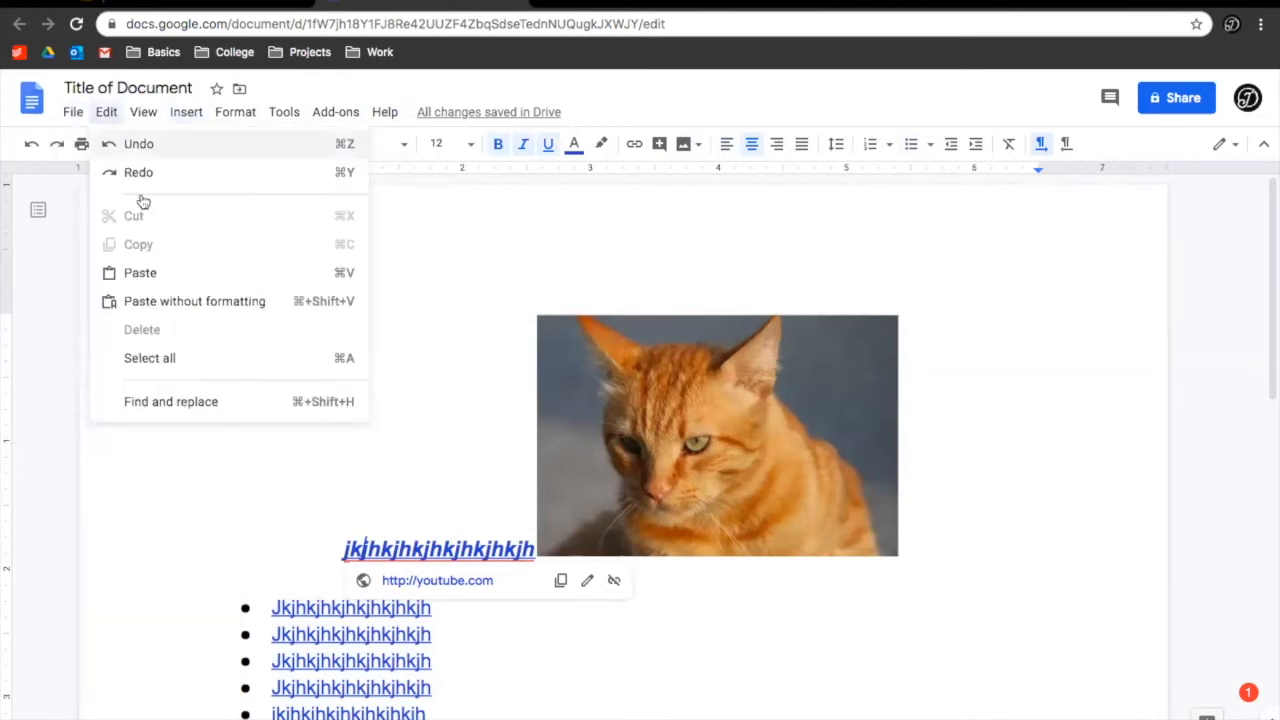
{"action": "mouse_move", "coordinate": [186, 112]}
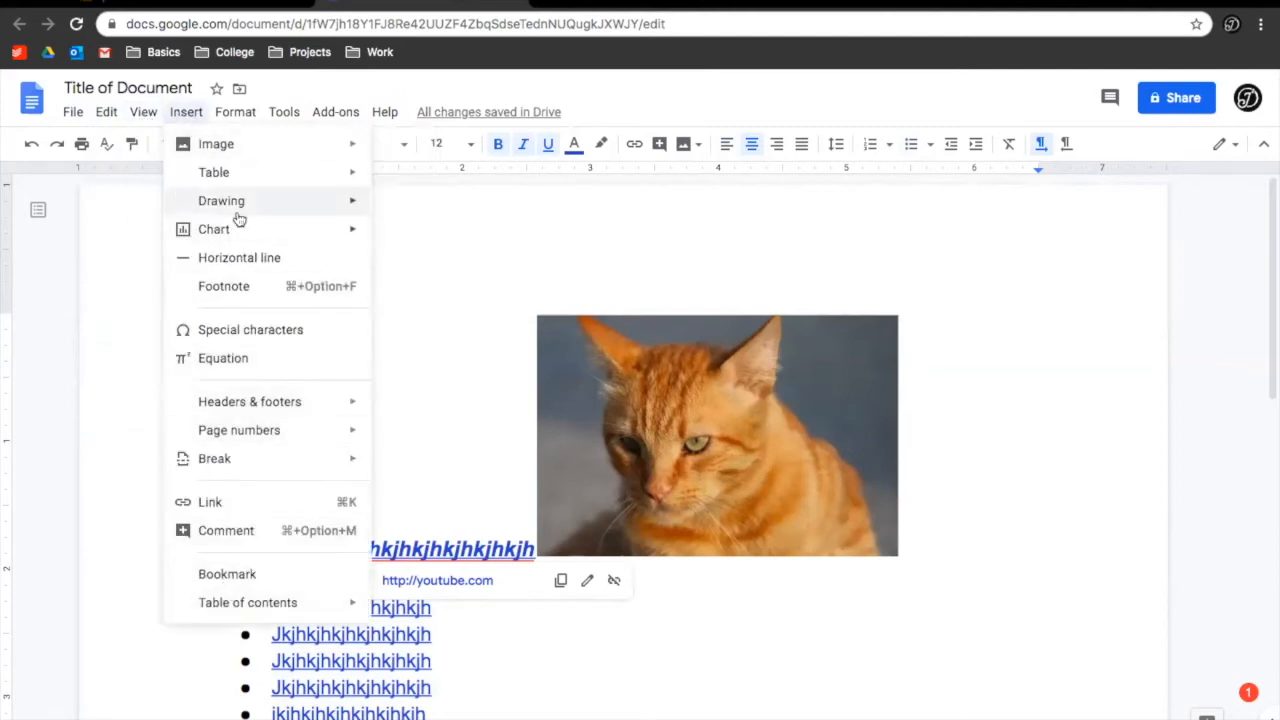
{"action": "mouse_move", "coordinate": [236, 114]}
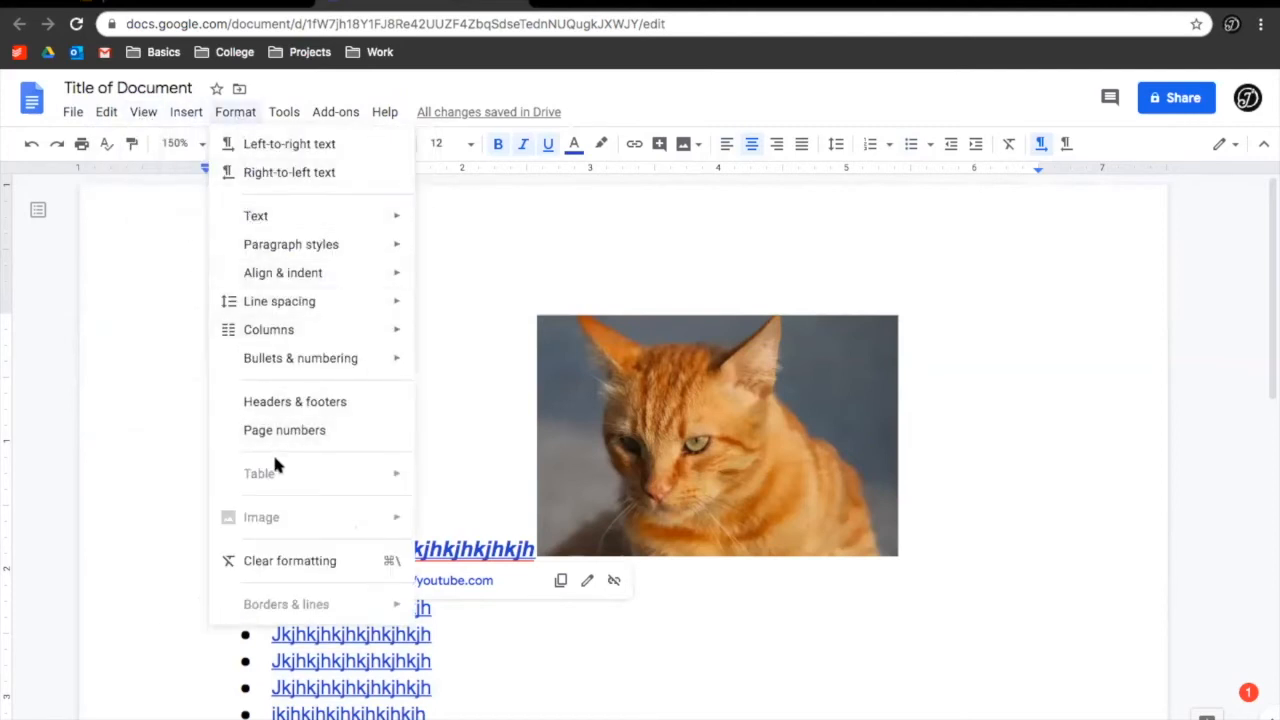
{"action": "mouse_move", "coordinate": [286, 114]}
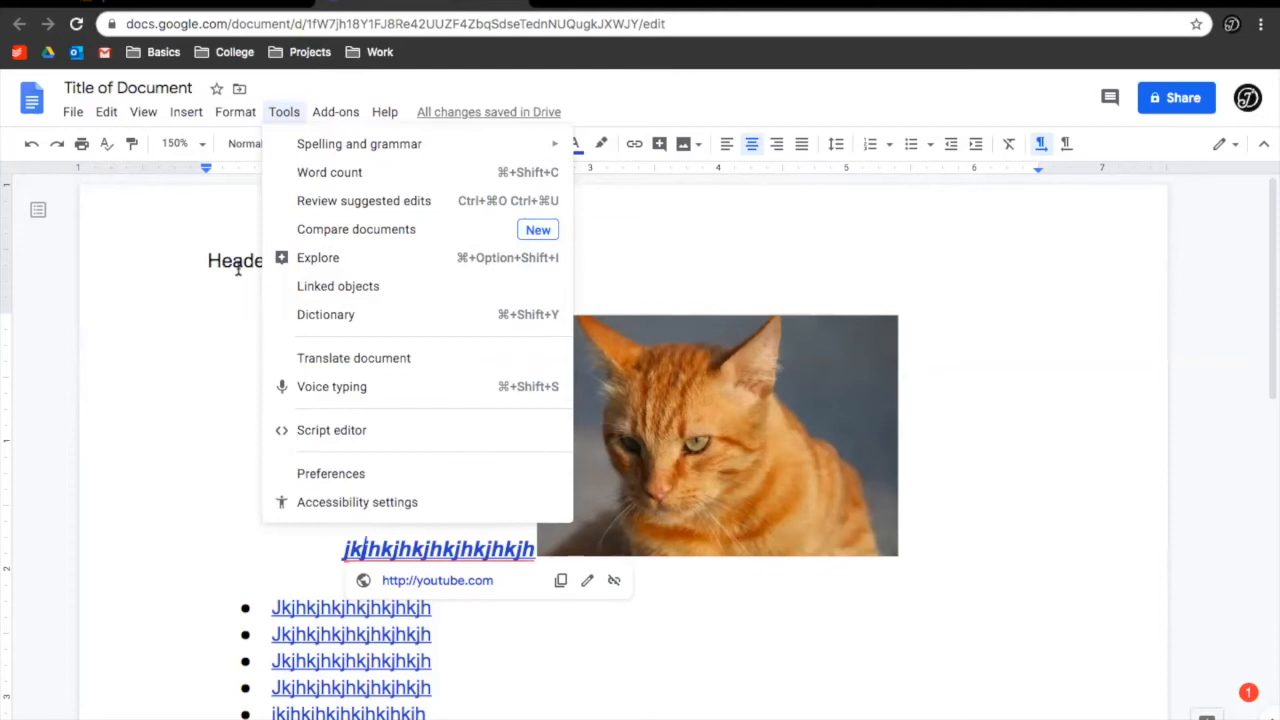
{"action": "key", "text": "Escape"}
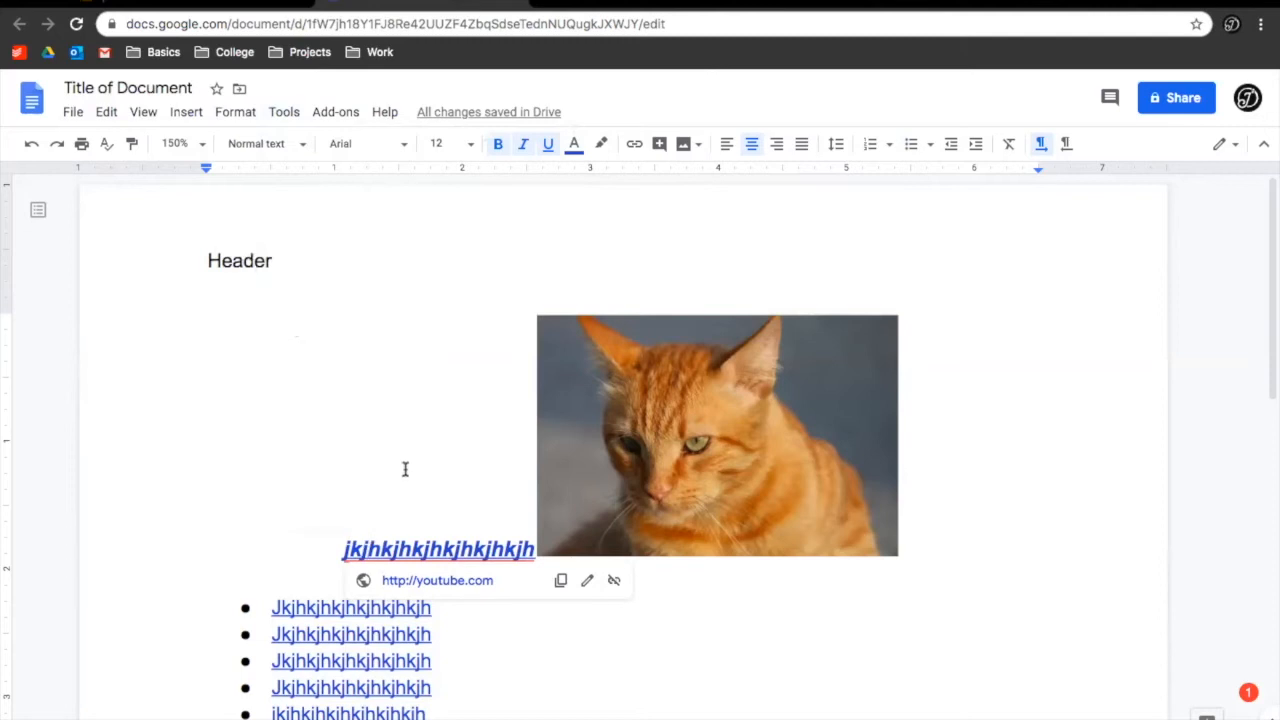
Put Jkj on its own line and insert a 3x7 table on a new empty line
{"action": "key", "text": "Return"}
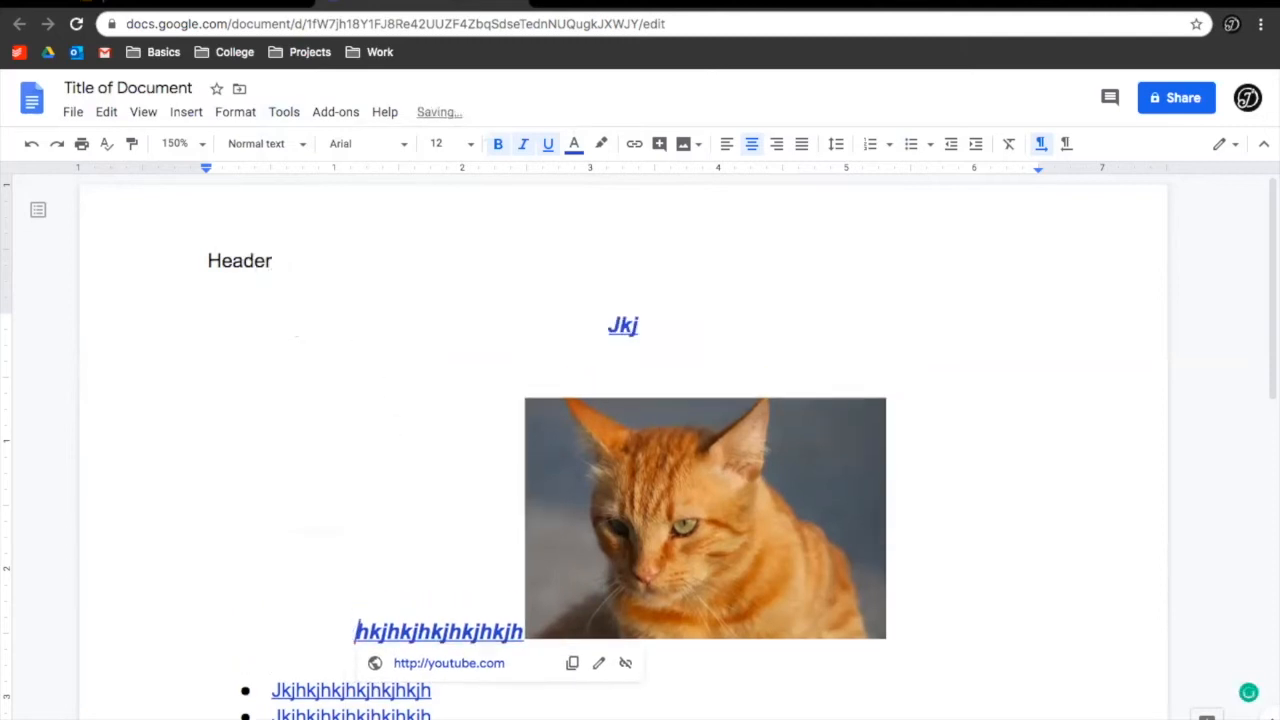
{"action": "key", "text": "Return"}
{"action": "left_click", "coordinate": [543, 376]}
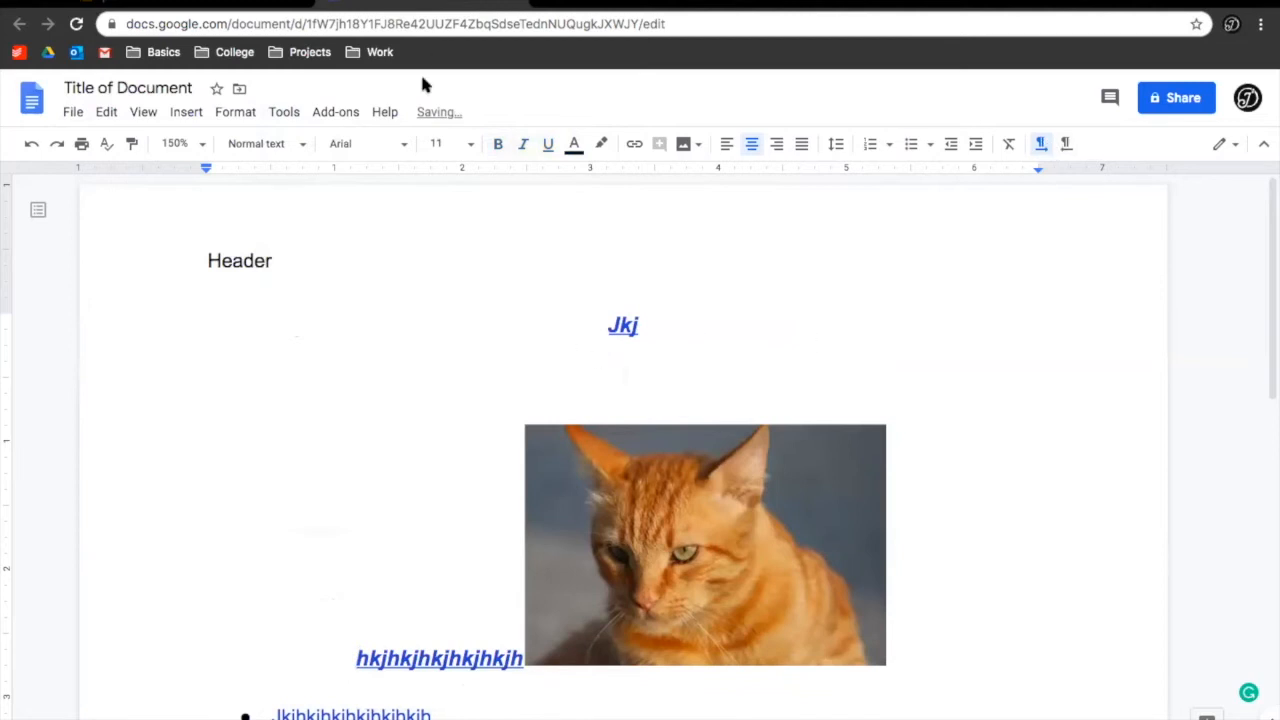
{"action": "left_click", "coordinate": [186, 112]}
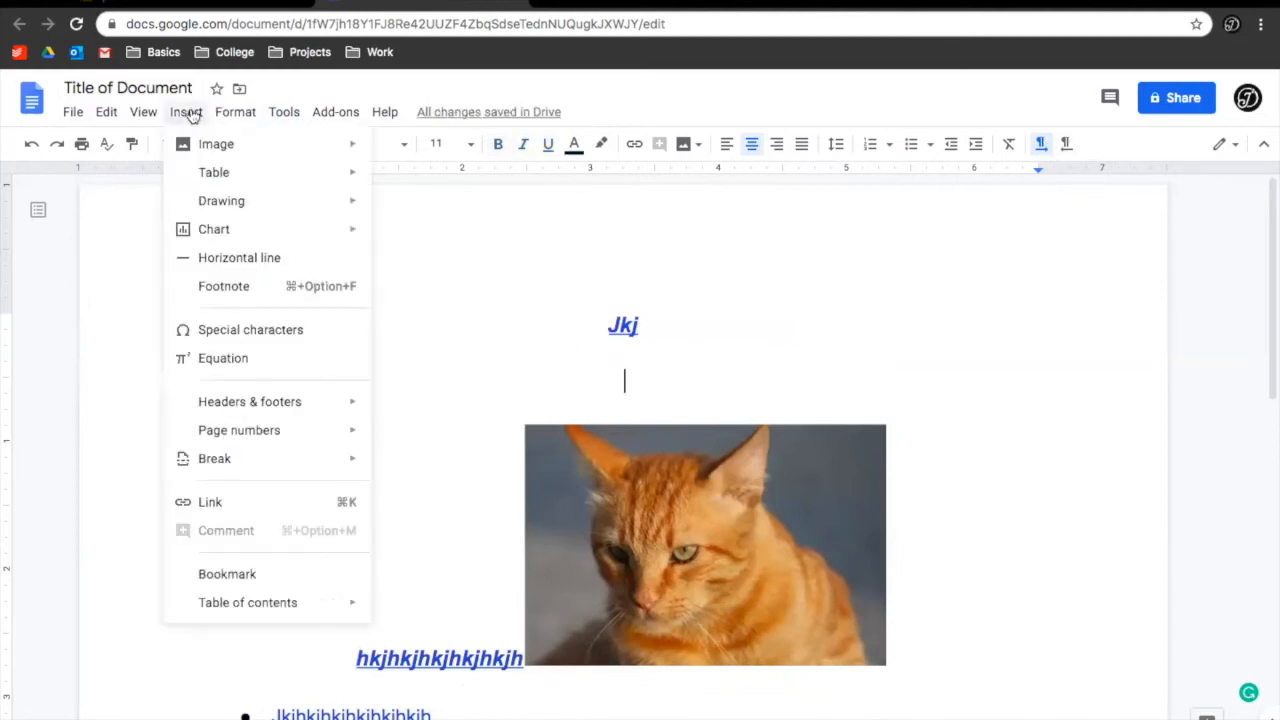
{"action": "mouse_move", "coordinate": [280, 181]}
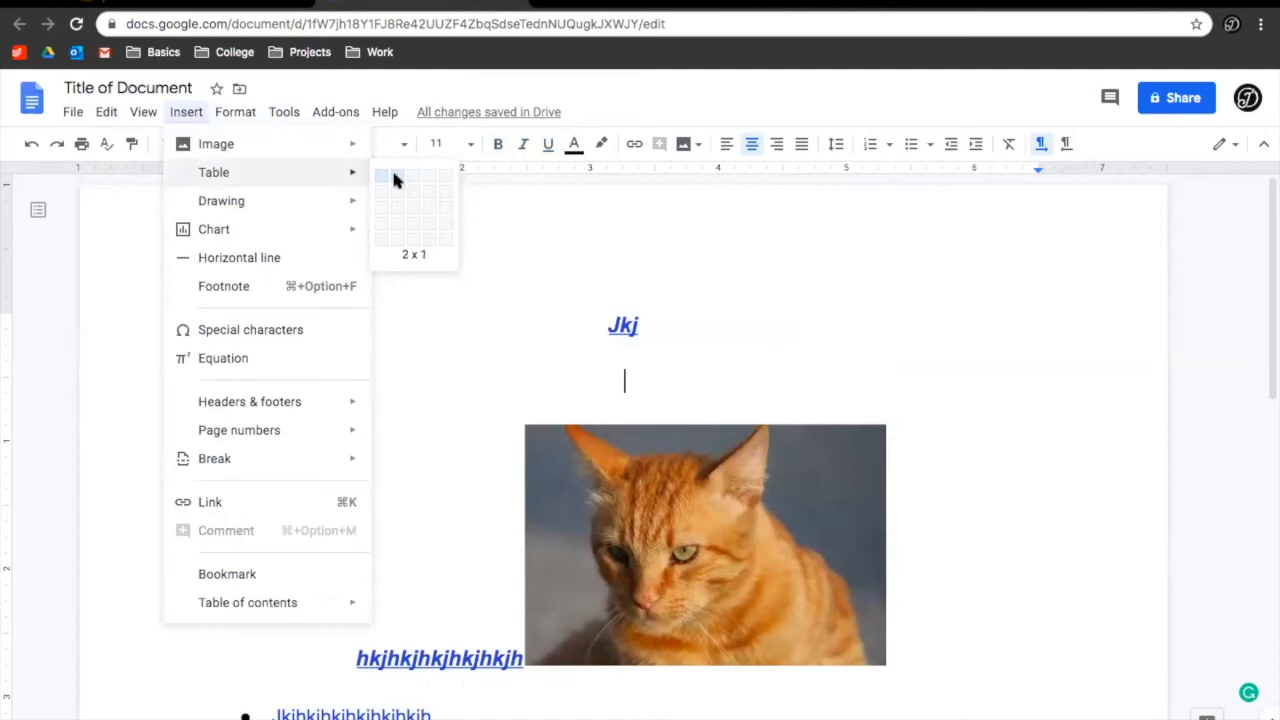
{"action": "left_click", "coordinate": [412, 272]}
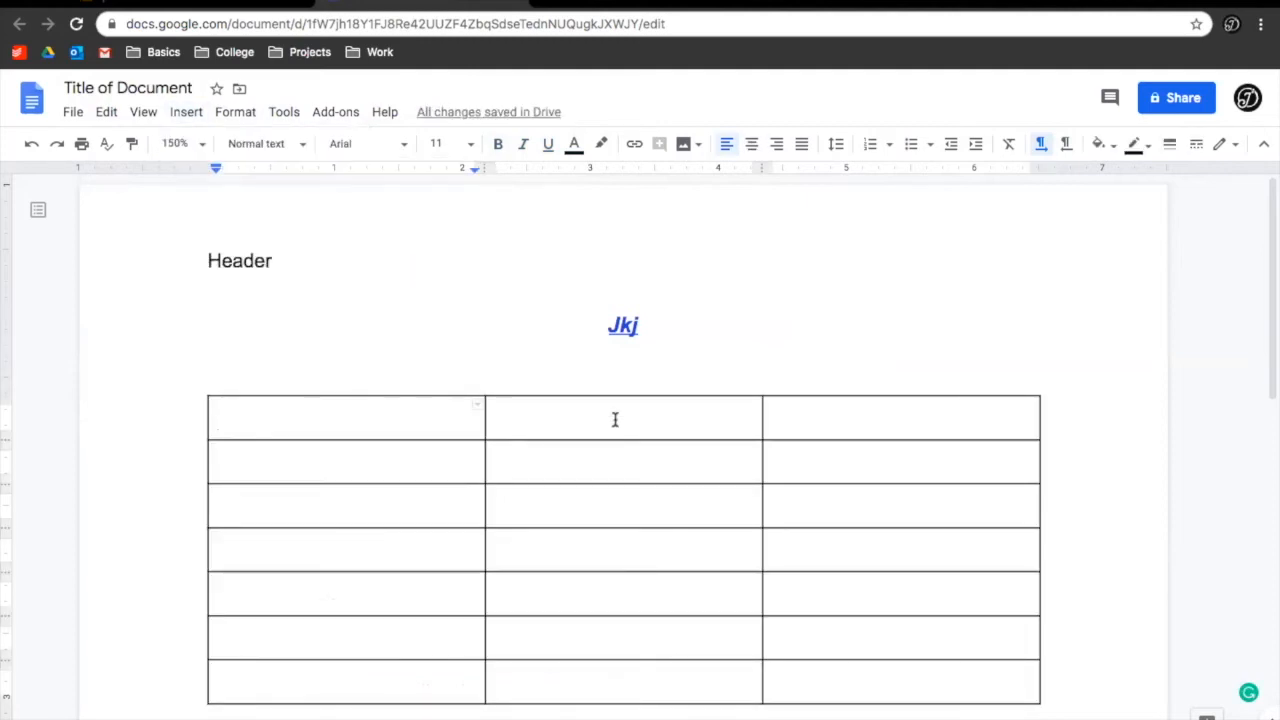
Add a blank line below the table, then select and delete all body content
{"action": "scroll", "coordinate": [680, 614], "scroll_direction": "down", "scroll_amount": 2}
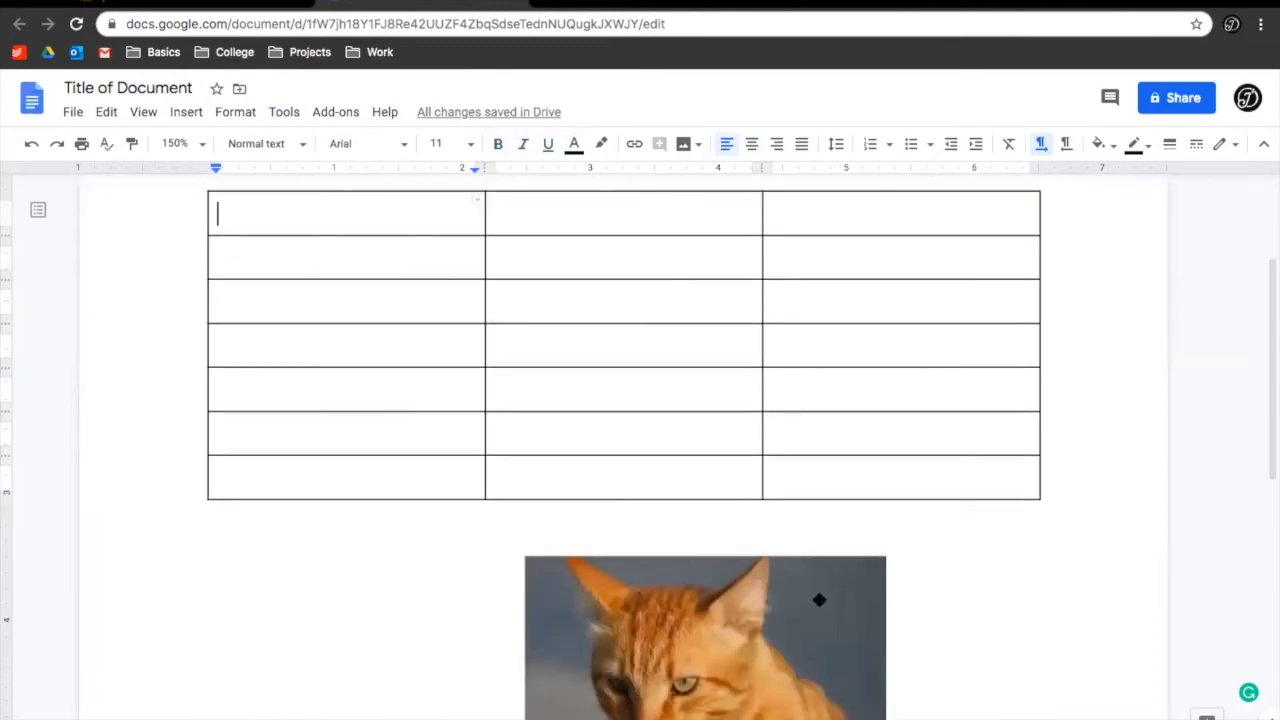
{"action": "left_click", "coordinate": [991, 520]}
{"action": "key", "text": "Return"}
{"action": "key", "text": "Return"}
{"action": "key", "text": "Return"}
{"action": "key", "text": "Return"}
{"action": "key", "text": "Return"}
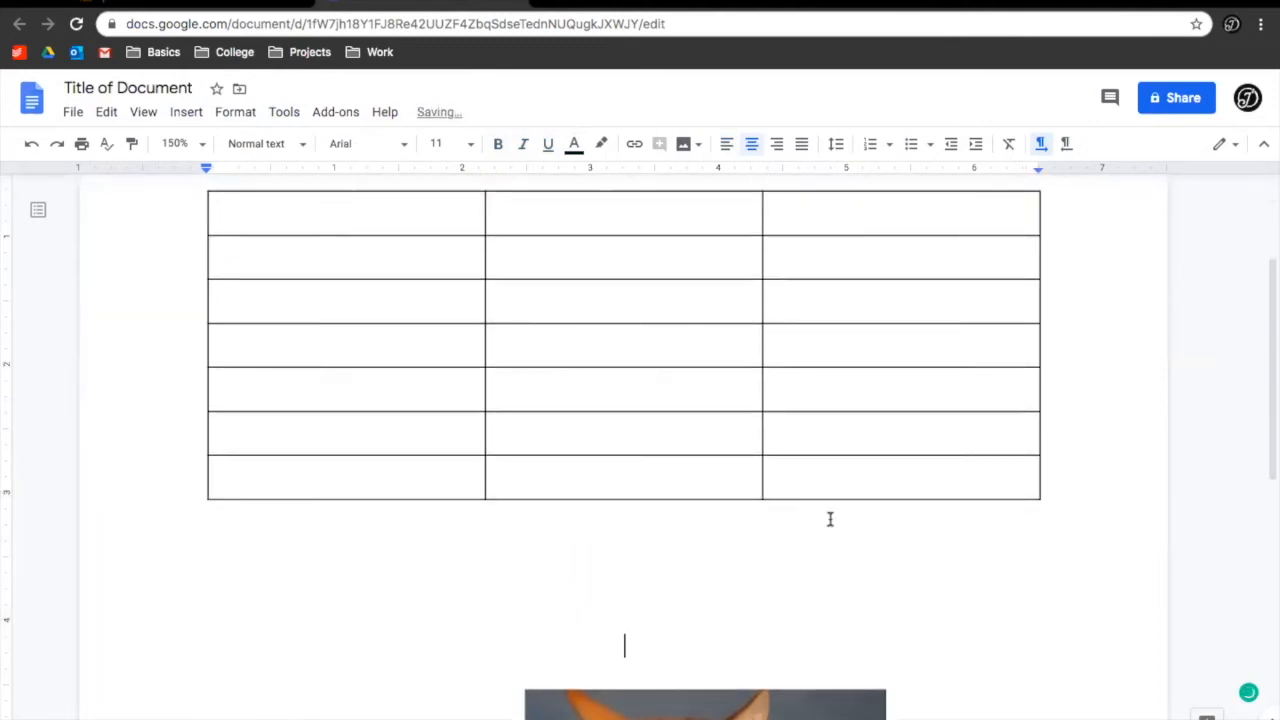
{"action": "key", "text": "ctrl+a"}
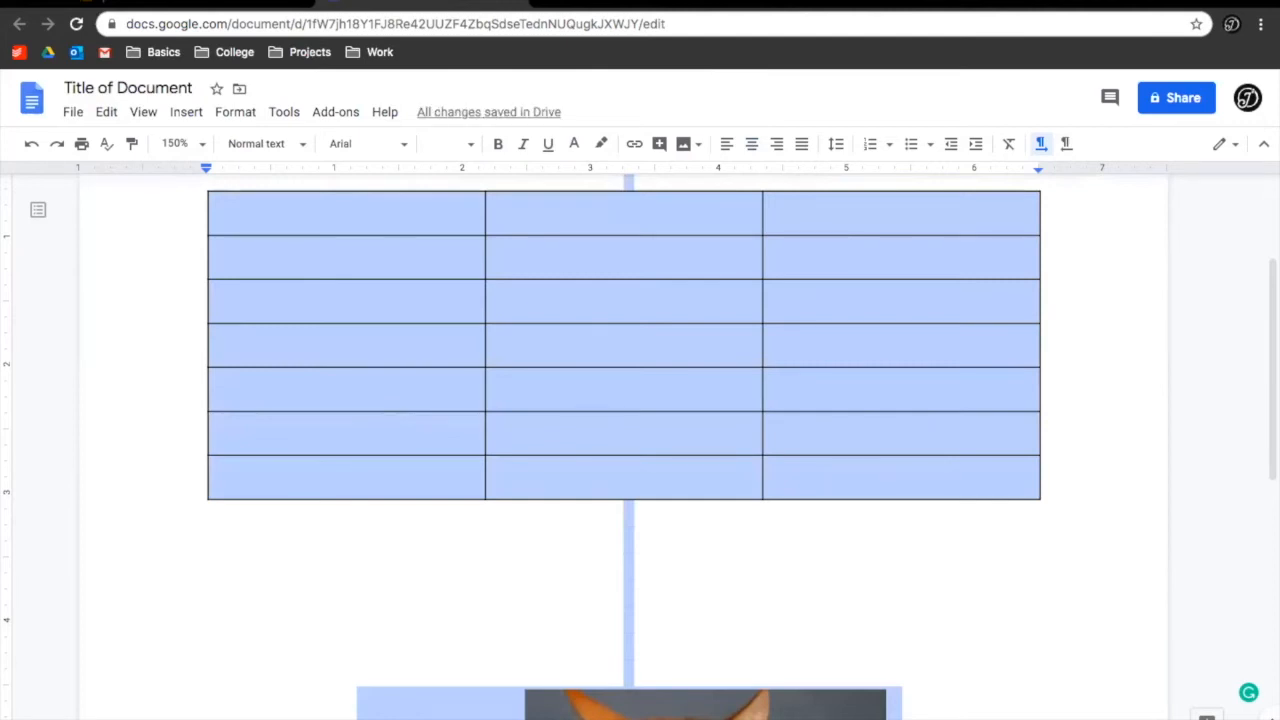
{"action": "key", "text": "BackSpace"}
Lay the page out in three columns
{"action": "scroll", "coordinate": [395, 201], "scroll_direction": "up", "scroll_amount": 1}
{"action": "key", "text": "ctrl+a"}
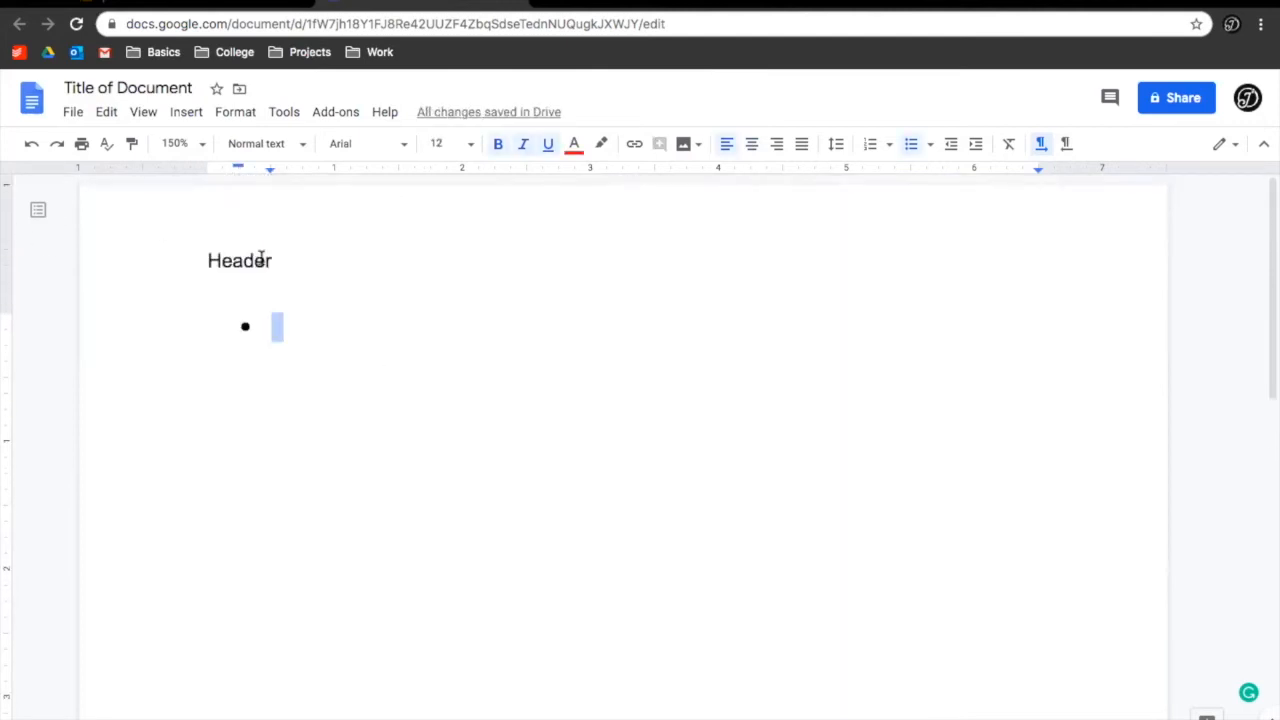
{"action": "left_click", "coordinate": [196, 115]}
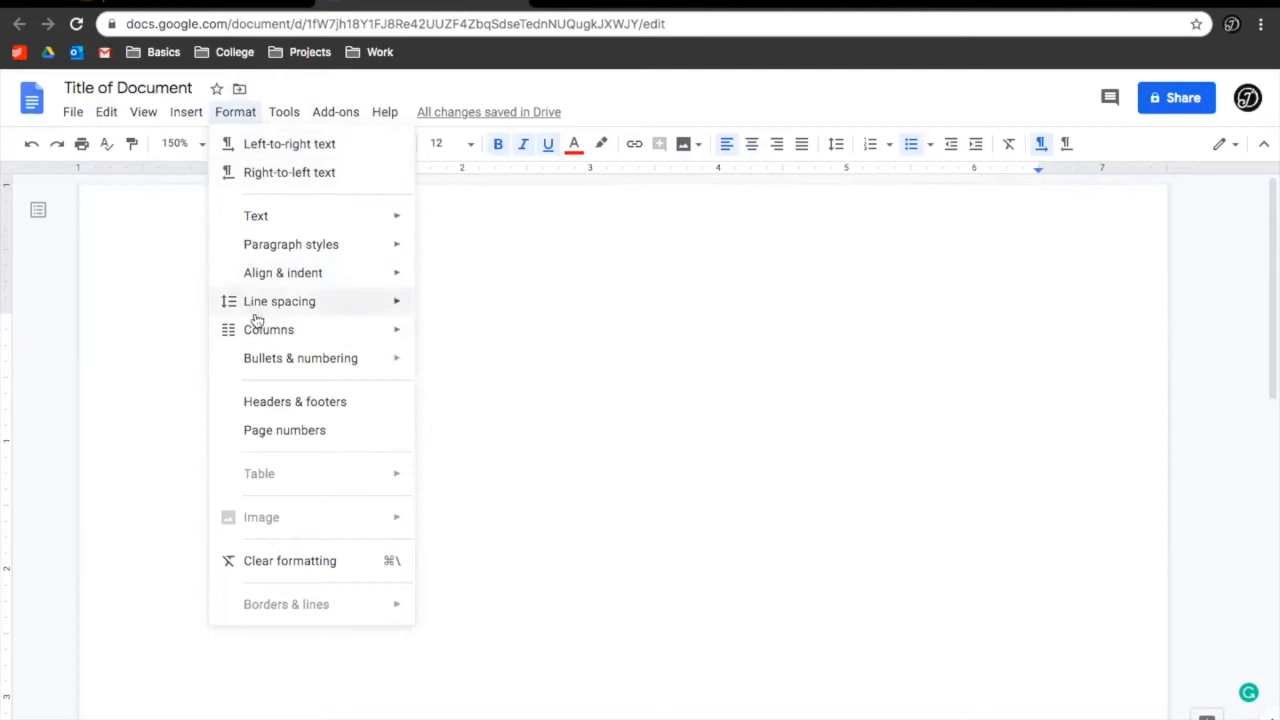
{"action": "mouse_move", "coordinate": [255, 330]}
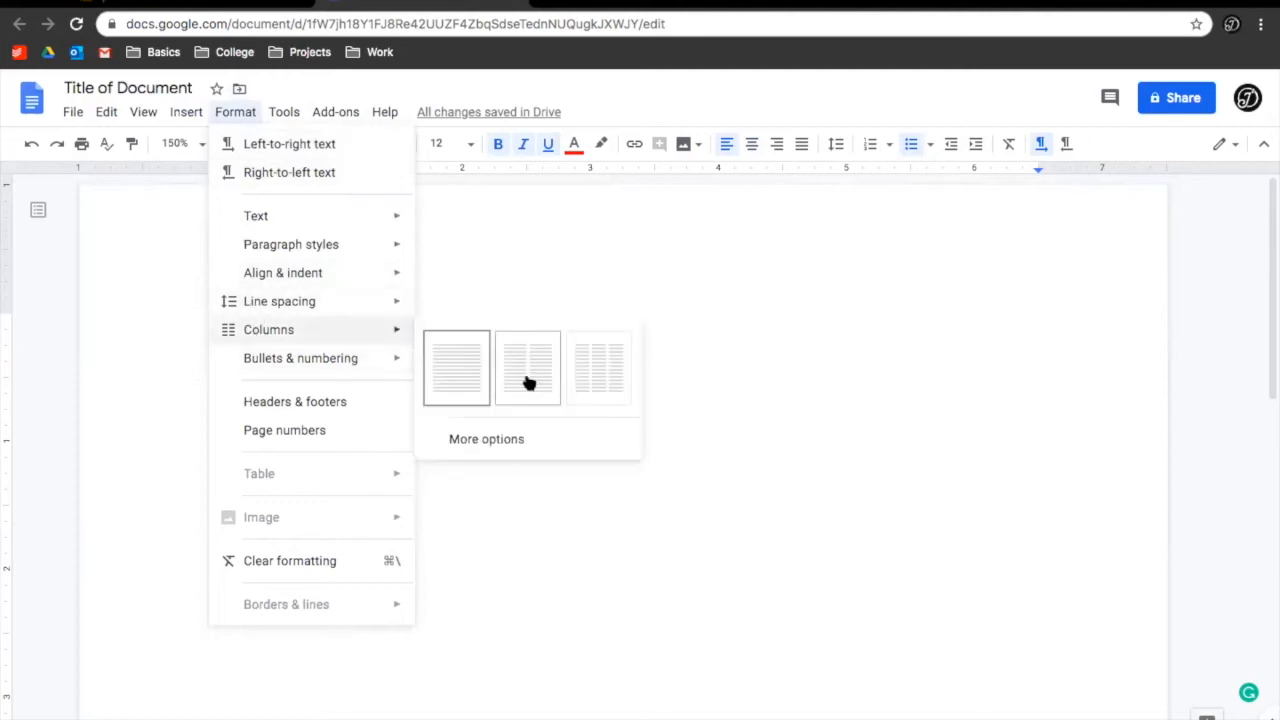
{"action": "left_click", "coordinate": [613, 372]}
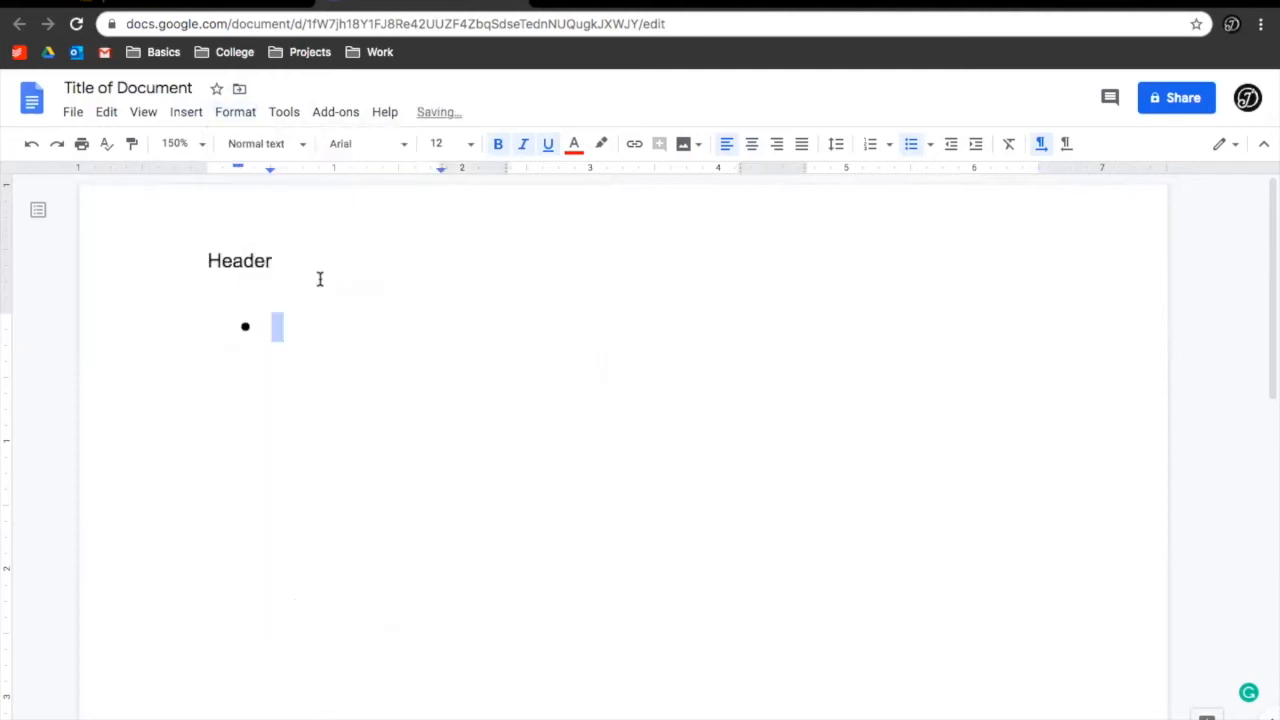
Type the bullet line 'mhb,jhglkjhgljhljhljhbh' and start a new bullet below it
{"action": "type", "text": "mhb,jhglkjhgljhljhljhbh"}
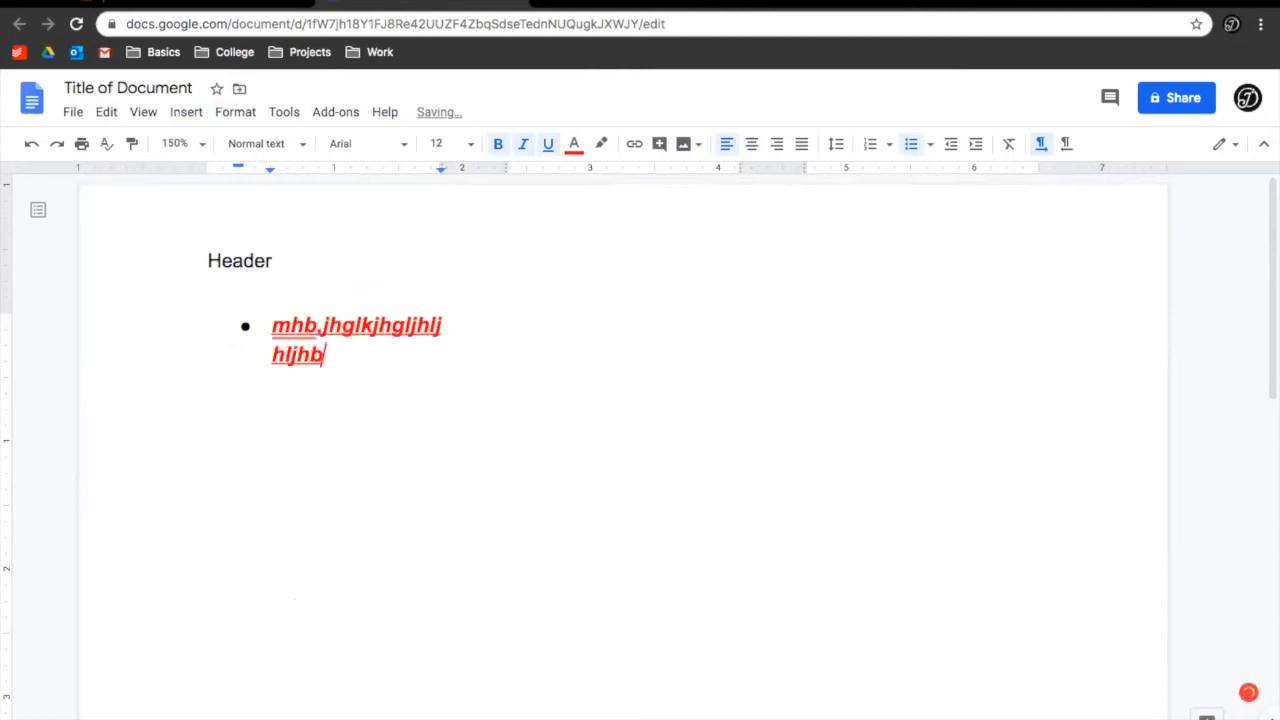
{"action": "left_click", "coordinate": [643, 332]}
{"action": "left_click", "coordinate": [800, 354]}
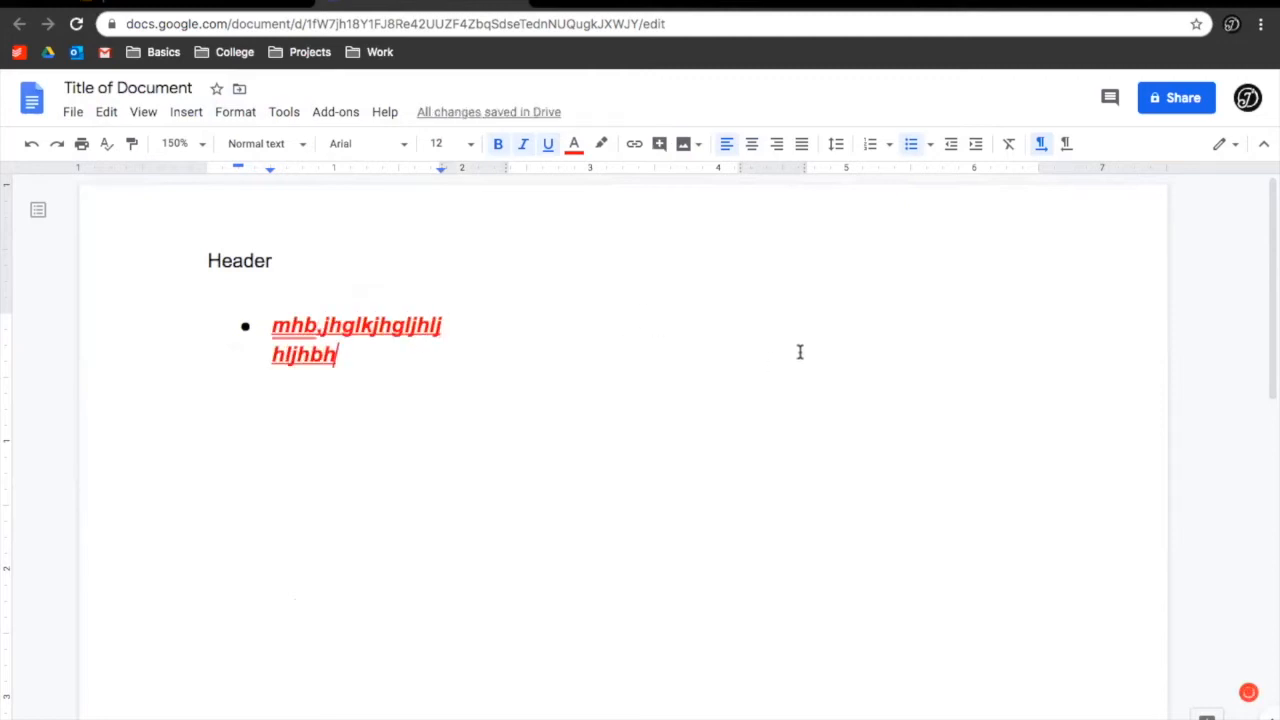
{"action": "scroll", "coordinate": [332, 448], "scroll_direction": "down", "scroll_amount": 1}
{"action": "scroll", "coordinate": [332, 448], "scroll_direction": "down", "scroll_amount": 1}
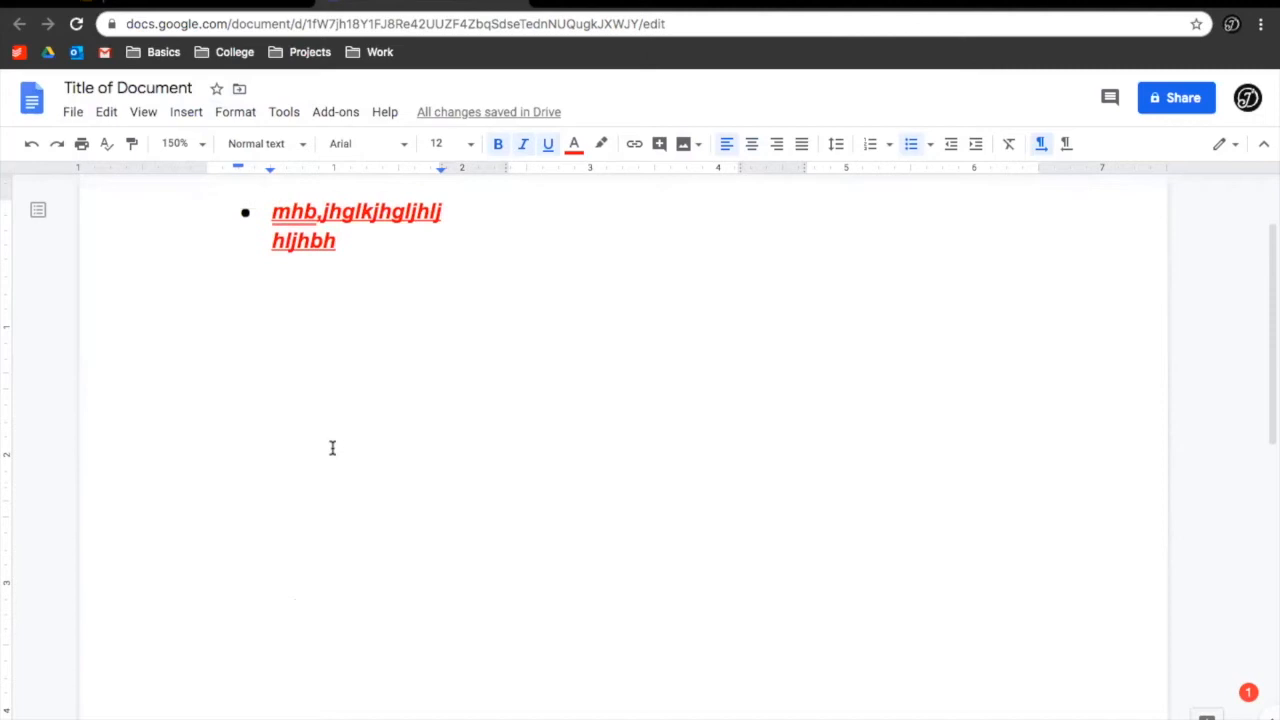
{"action": "key", "text": "Return"}
Copy the bullet text, paste another copy, and add a page break
{"action": "key", "text": "ctrl+a"}
{"action": "key", "text": "ctrl+c"}
{"action": "key", "text": "Right"}
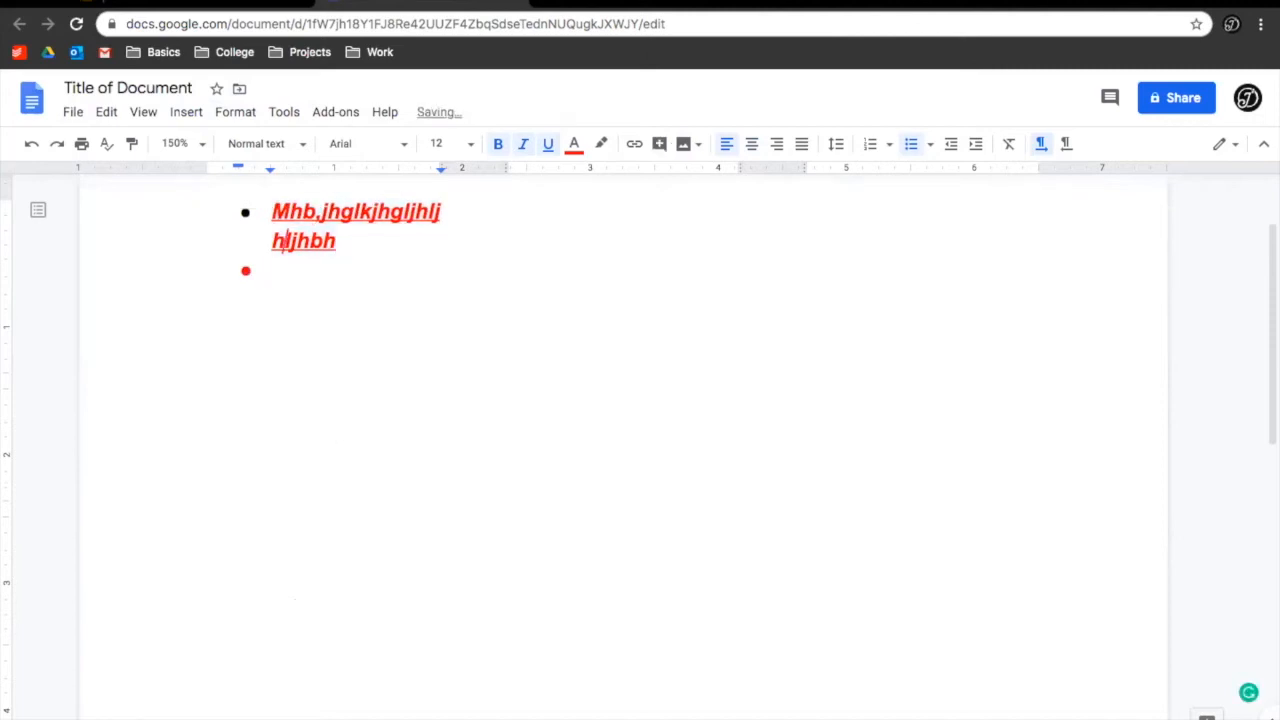
{"action": "key", "text": "ctrl+v"}
{"action": "key", "text": "ctrl+v"}
{"action": "key", "text": "ctrl+v"}
{"action": "key", "text": "ctrl+Return"}
{"action": "key", "text": "ctrl+Return"}
{"action": "key", "text": "ctrl+Return"}
{"action": "key", "text": "ctrl+Return"}
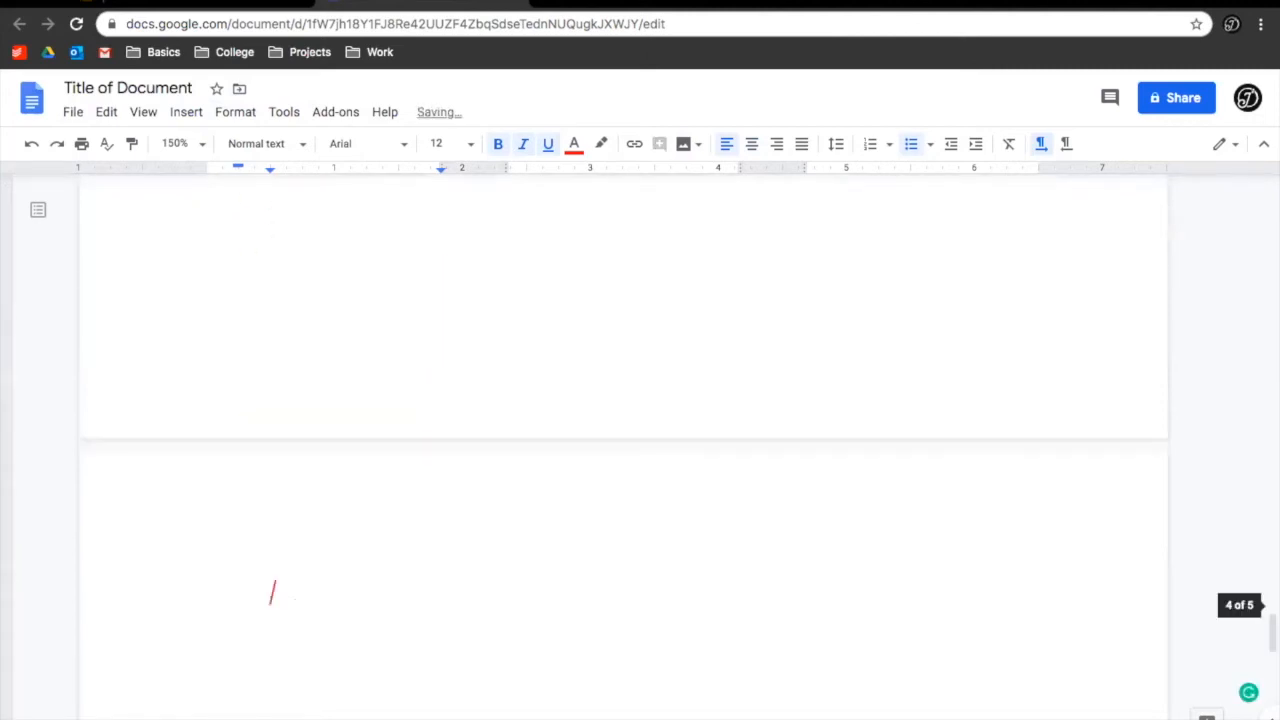
{"action": "scroll", "coordinate": [334, 458], "scroll_direction": "down", "scroll_amount": 2}
{"action": "scroll", "coordinate": [334, 458], "scroll_direction": "up", "scroll_amount": 20}
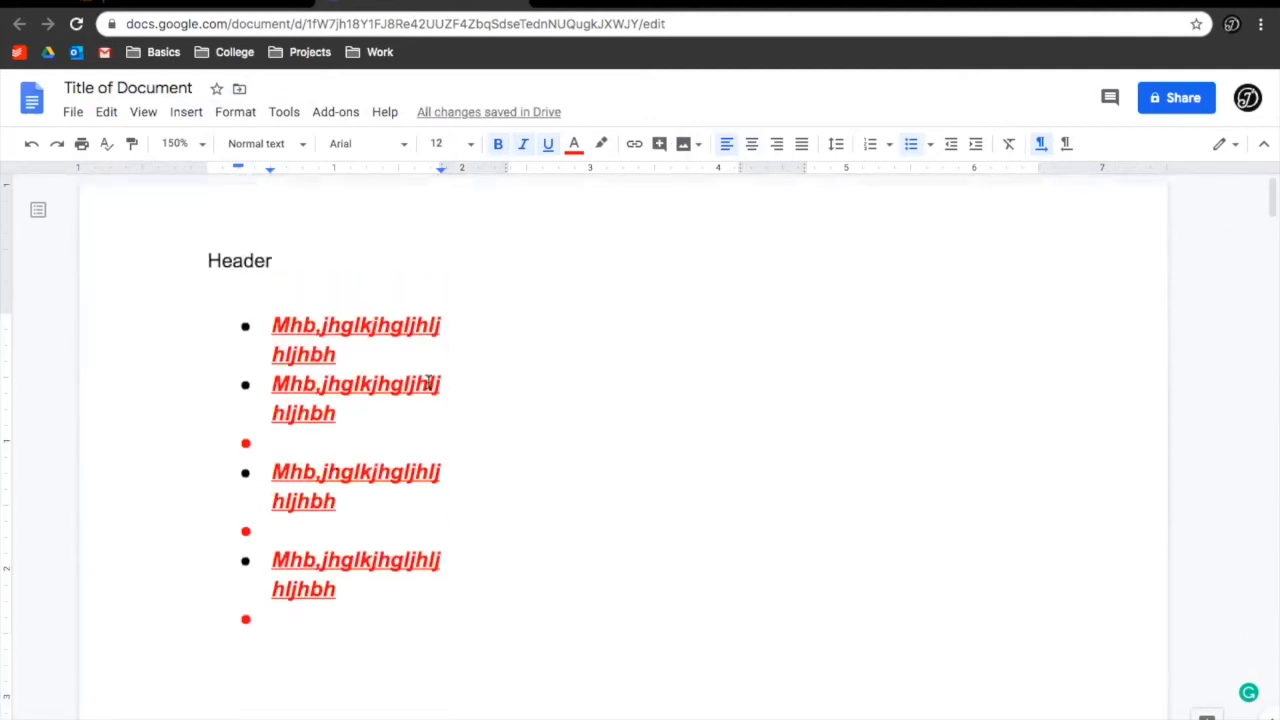
{"action": "key", "text": "ctrl+a"}
Switch the selected text's layout to two columns
{"action": "left_click", "coordinate": [236, 113]}
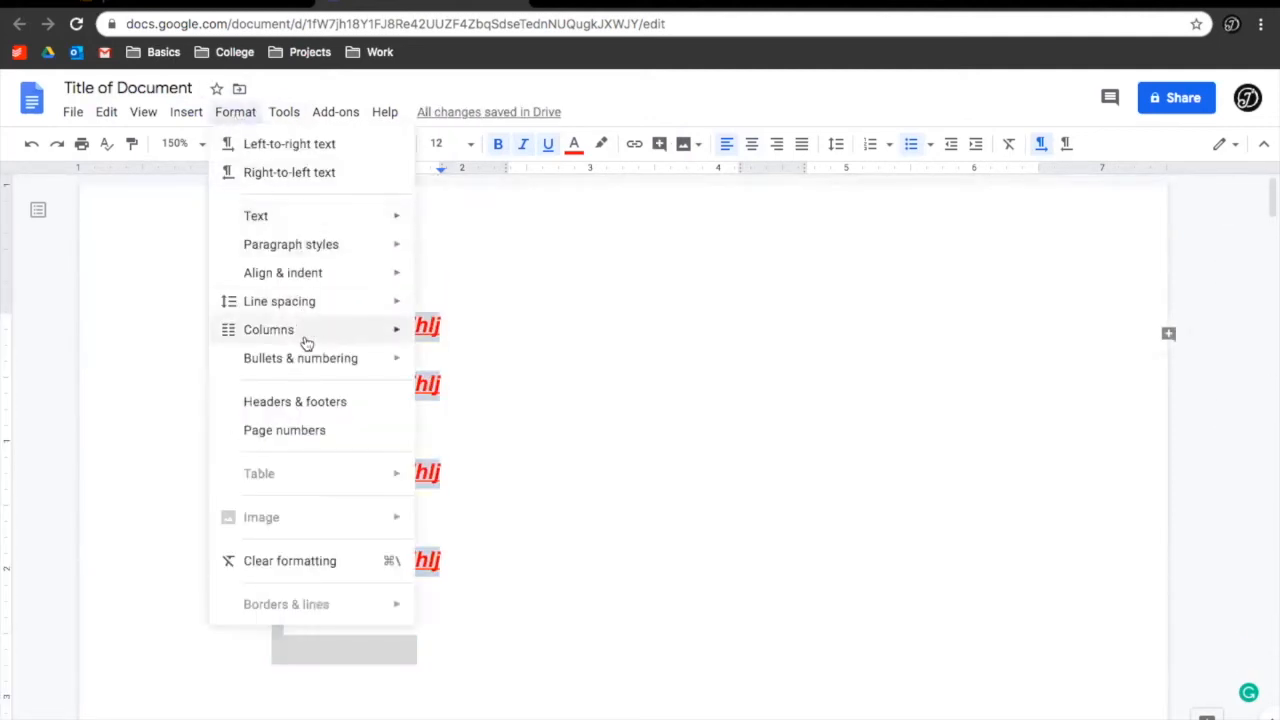
{"action": "mouse_move", "coordinate": [304, 333]}
{"action": "left_click", "coordinate": [519, 379]}
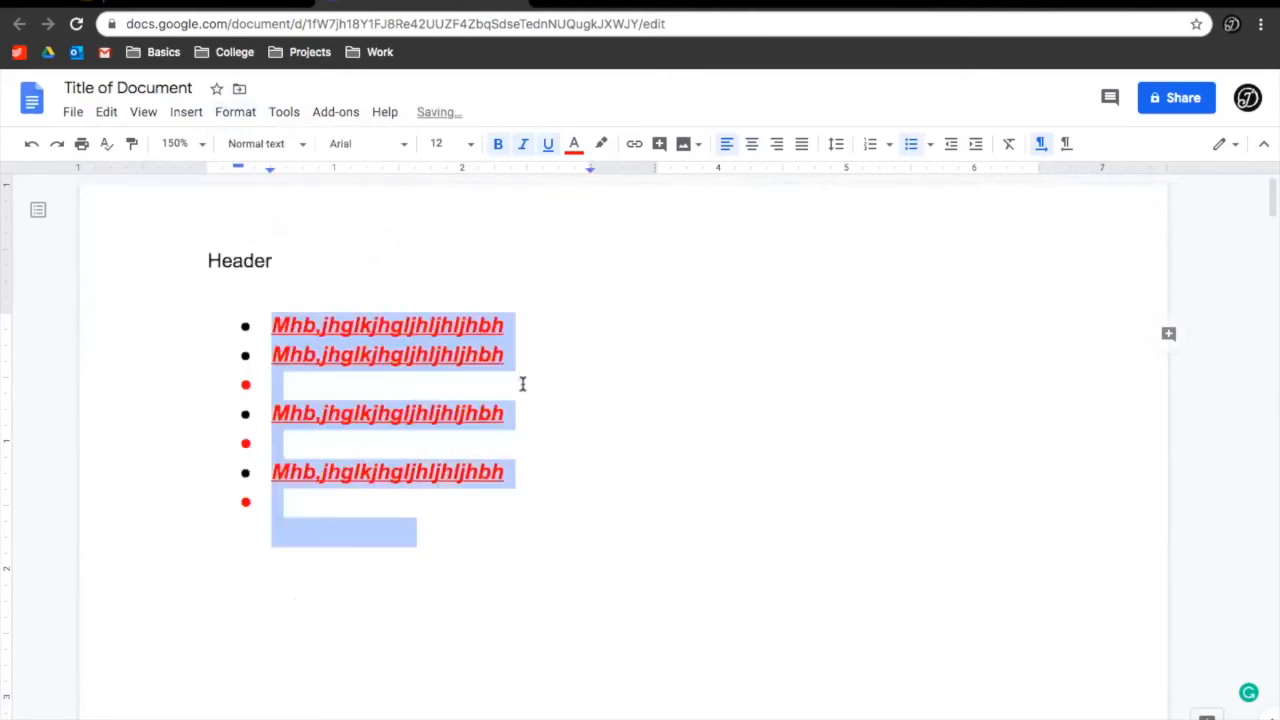
{"action": "left_click", "coordinate": [752, 336]}
Open and leave the page header, then place the cursor in page 2's bullet text
{"action": "double_click", "coordinate": [913, 270]}
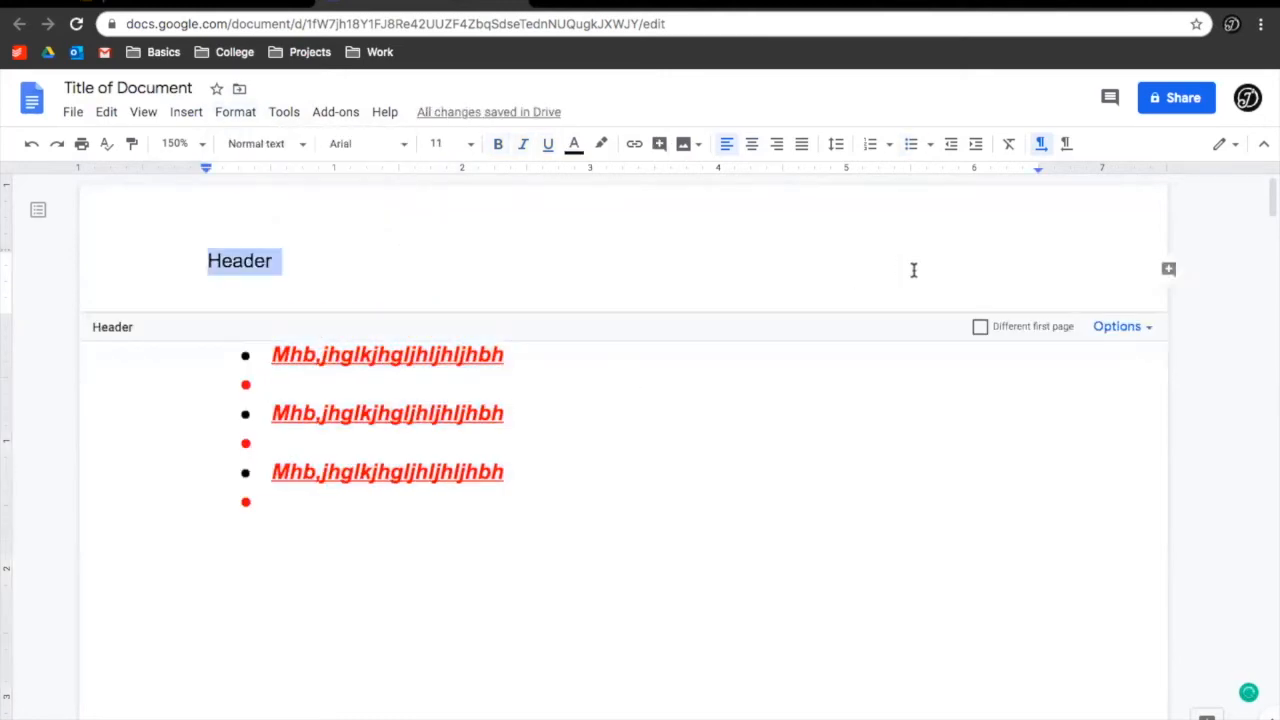
{"action": "left_click", "coordinate": [790, 496]}
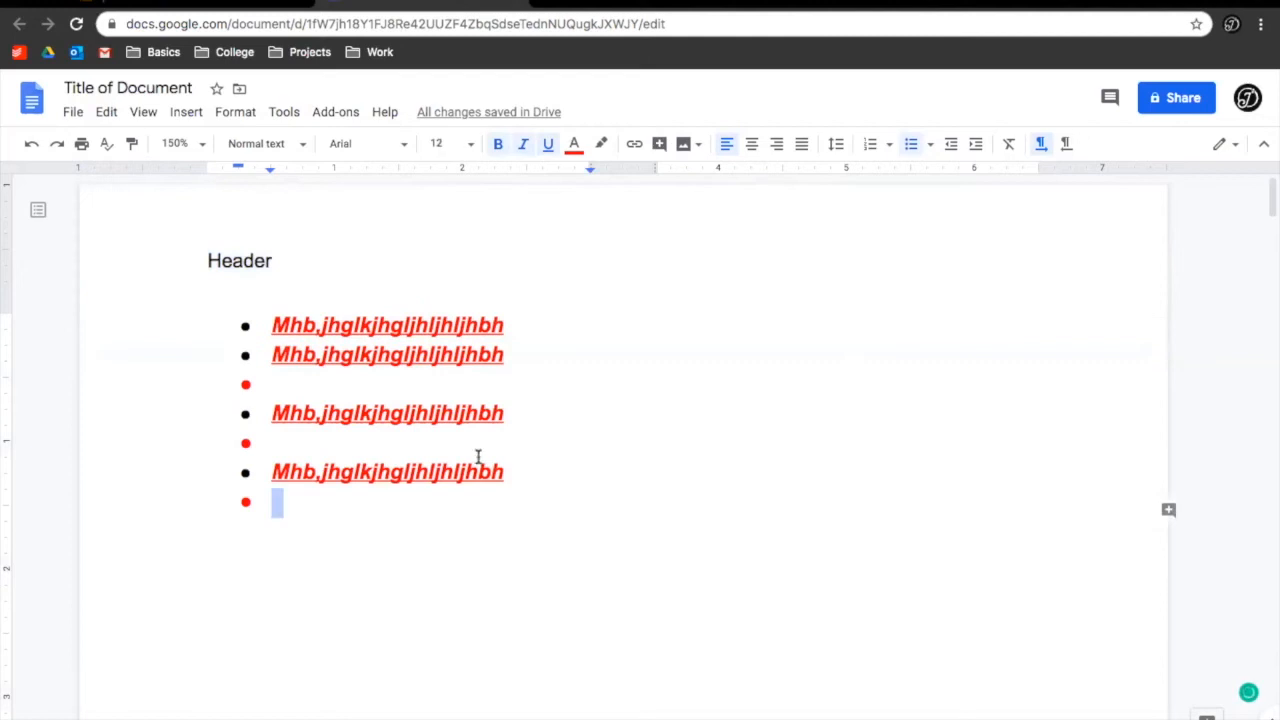
{"action": "scroll", "coordinate": [477, 457], "scroll_direction": "down", "scroll_amount": 15}
{"action": "left_click", "coordinate": [372, 522]}
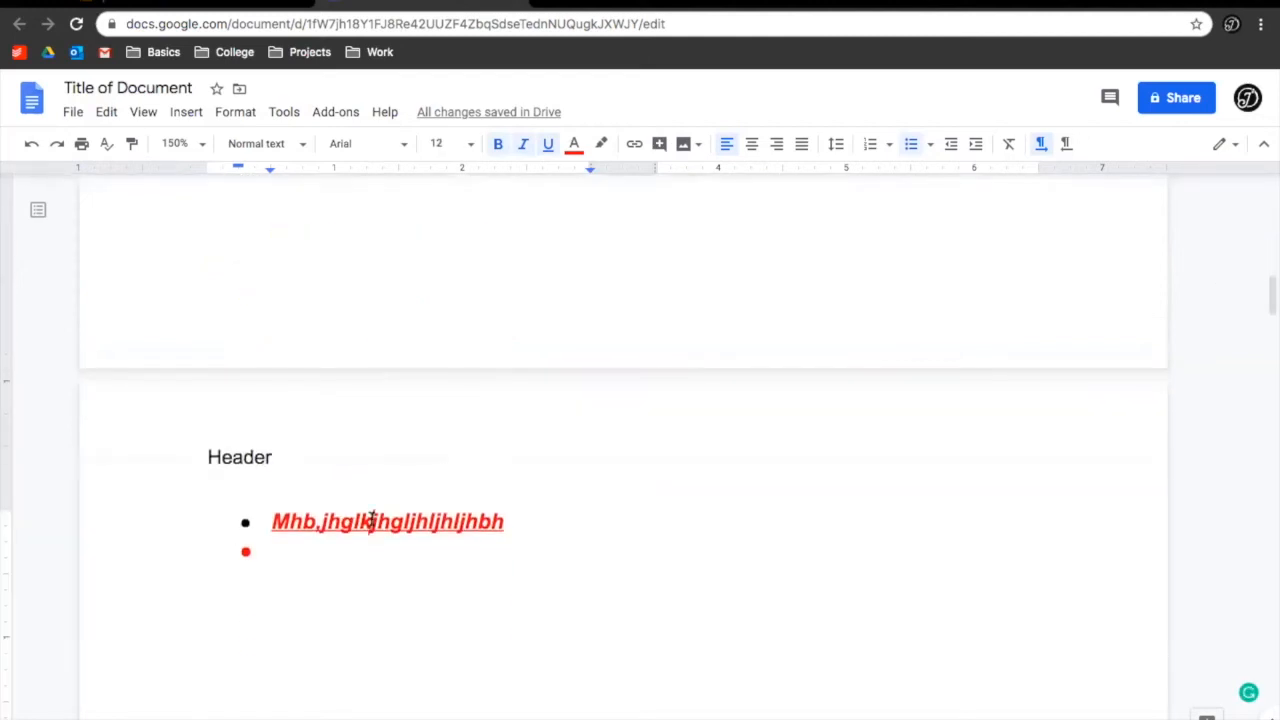
Remove the red bold italic styling and bullets from the first line on page 2
{"action": "left_click_drag", "start_coordinate": [277, 539], "coordinate": [246, 521]}
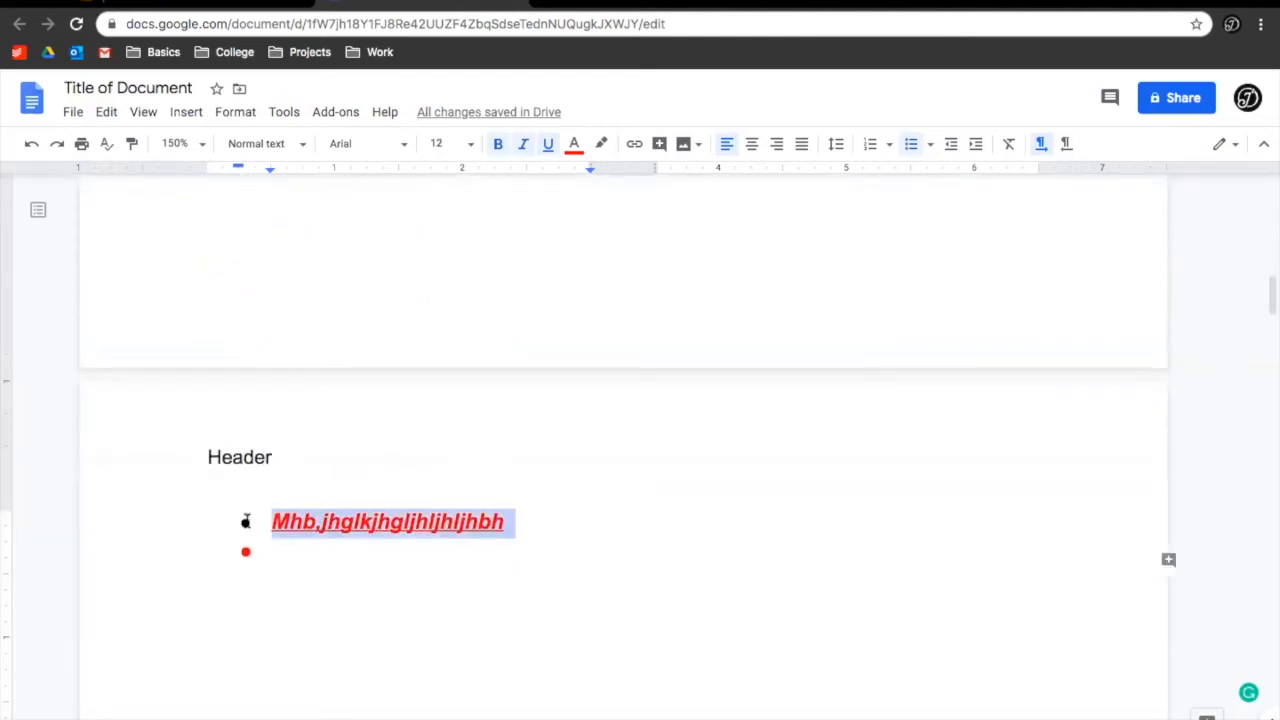
{"action": "left_click", "coordinate": [1008, 145]}
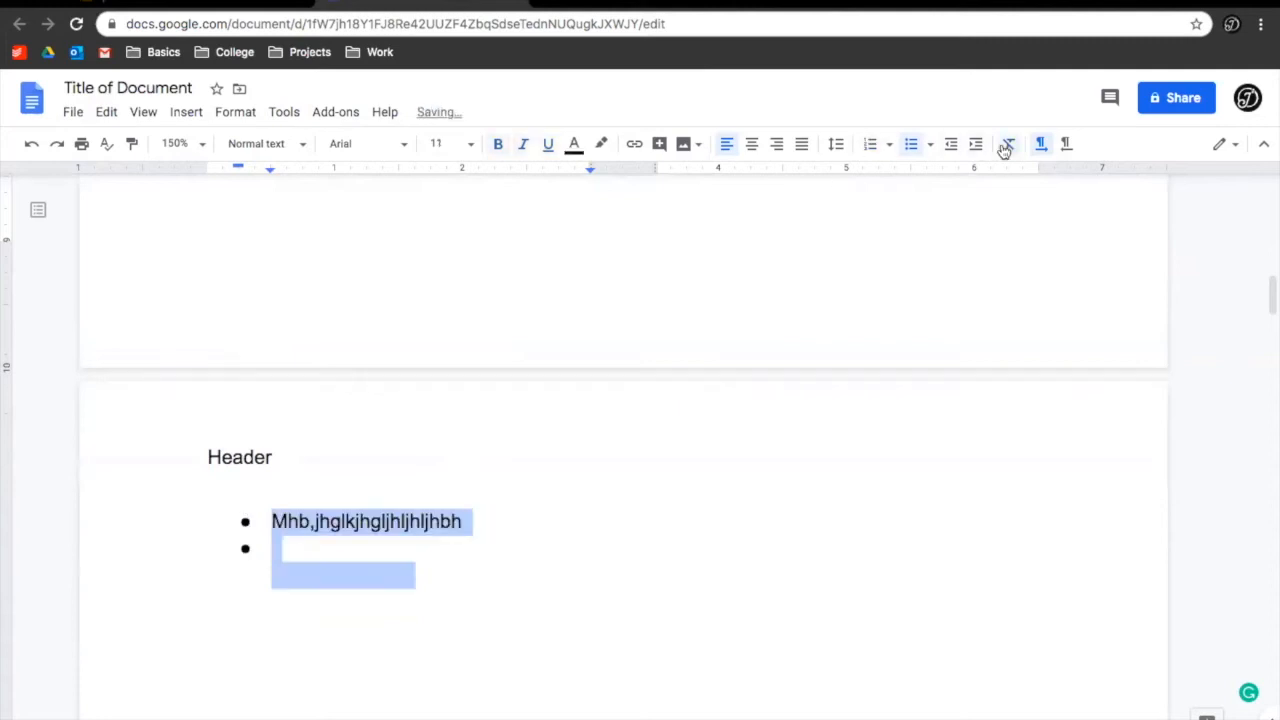
{"action": "left_click", "coordinate": [909, 146]}
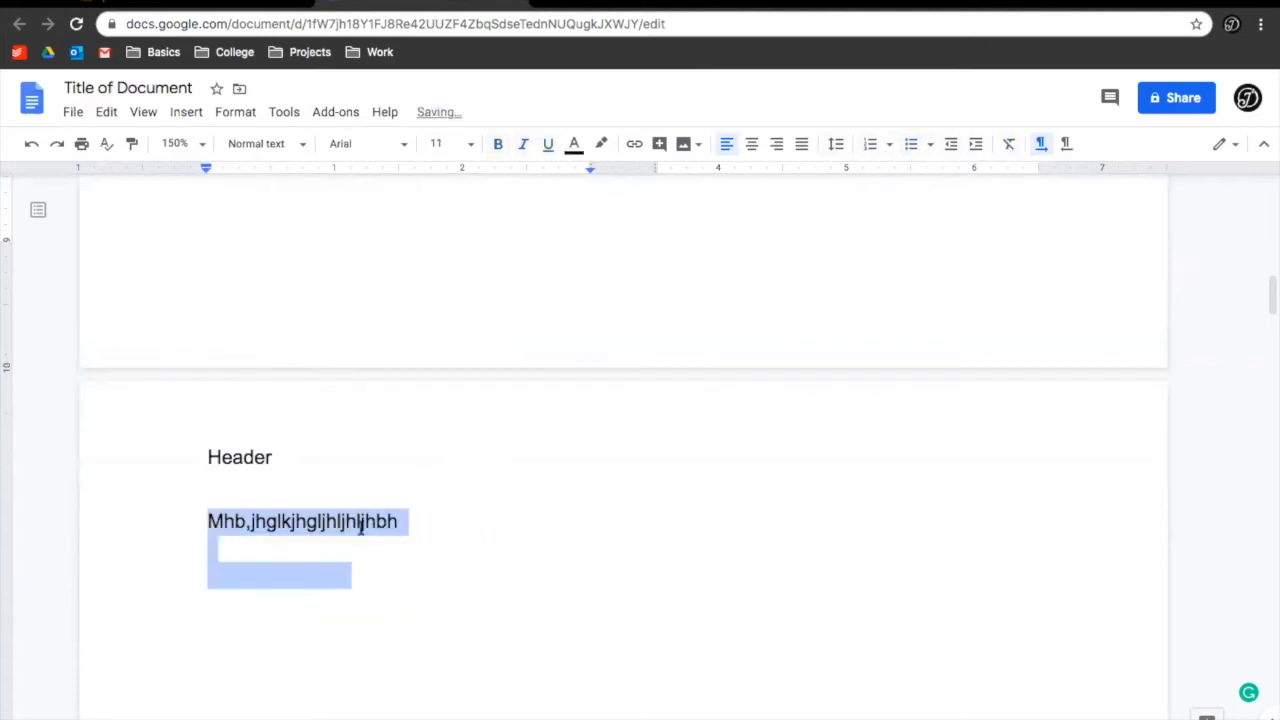
{"action": "left_click", "coordinate": [363, 586]}
Add an empty line after the first body line, select that line, and briefly open the header
{"action": "scroll", "coordinate": [411, 380], "scroll_direction": "up", "scroll_amount": 12}
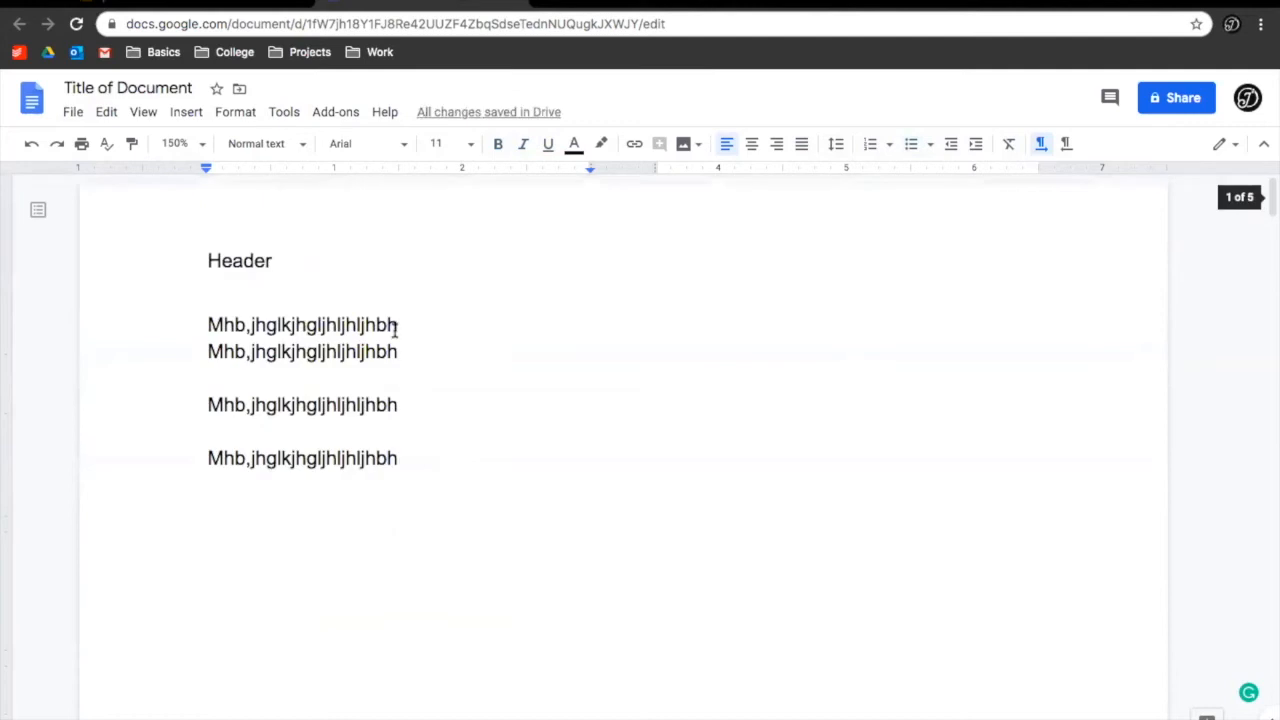
{"action": "left_click", "coordinate": [396, 329]}
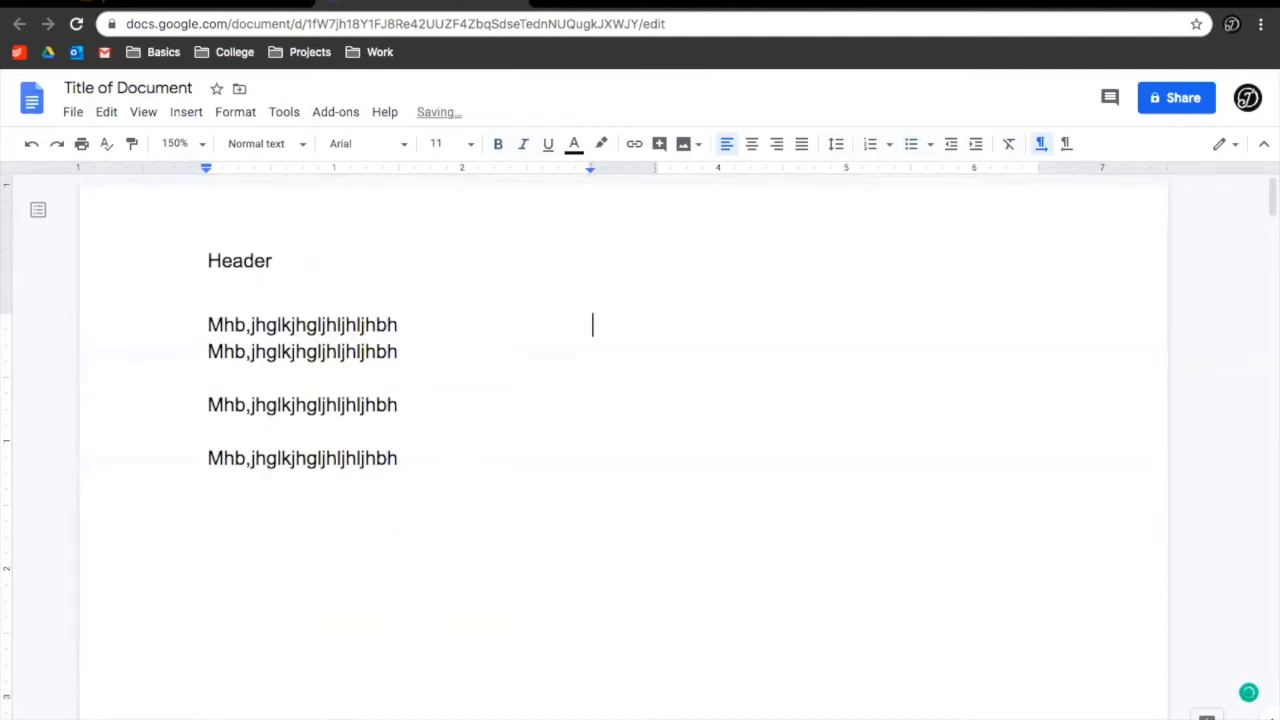
{"action": "key", "text": "Return"}
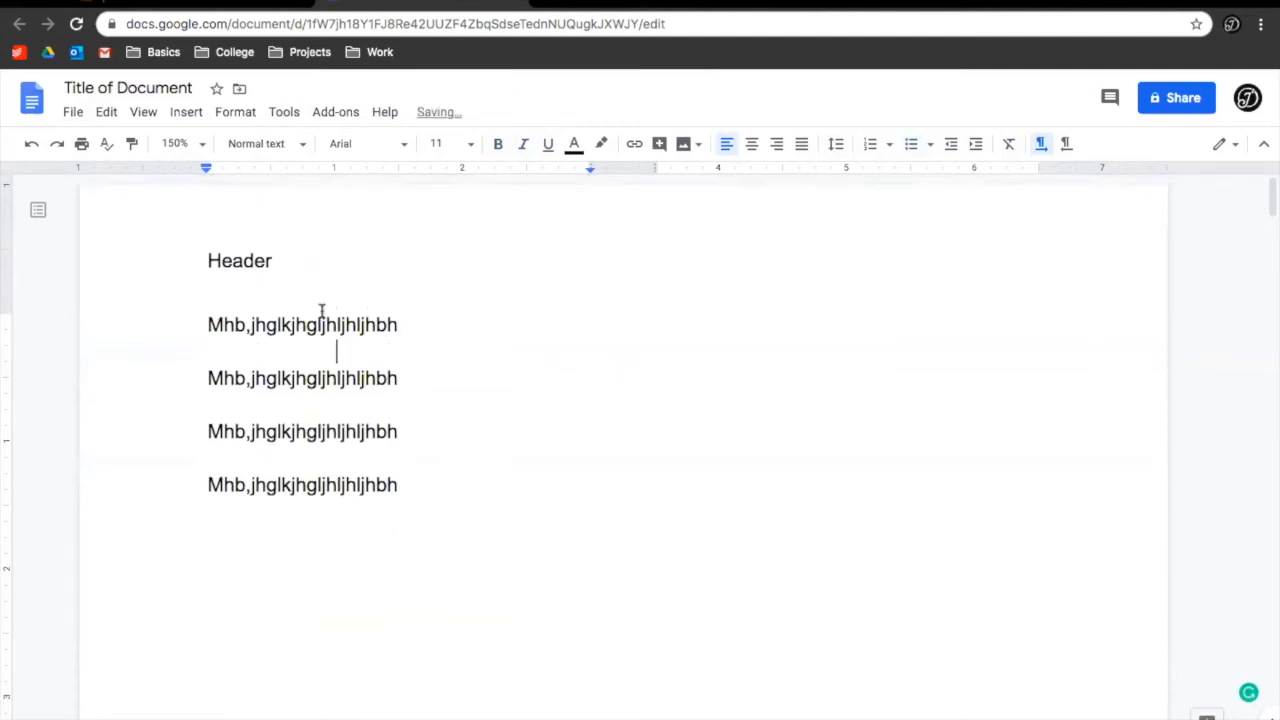
{"action": "triple_click", "coordinate": [556, 341]}
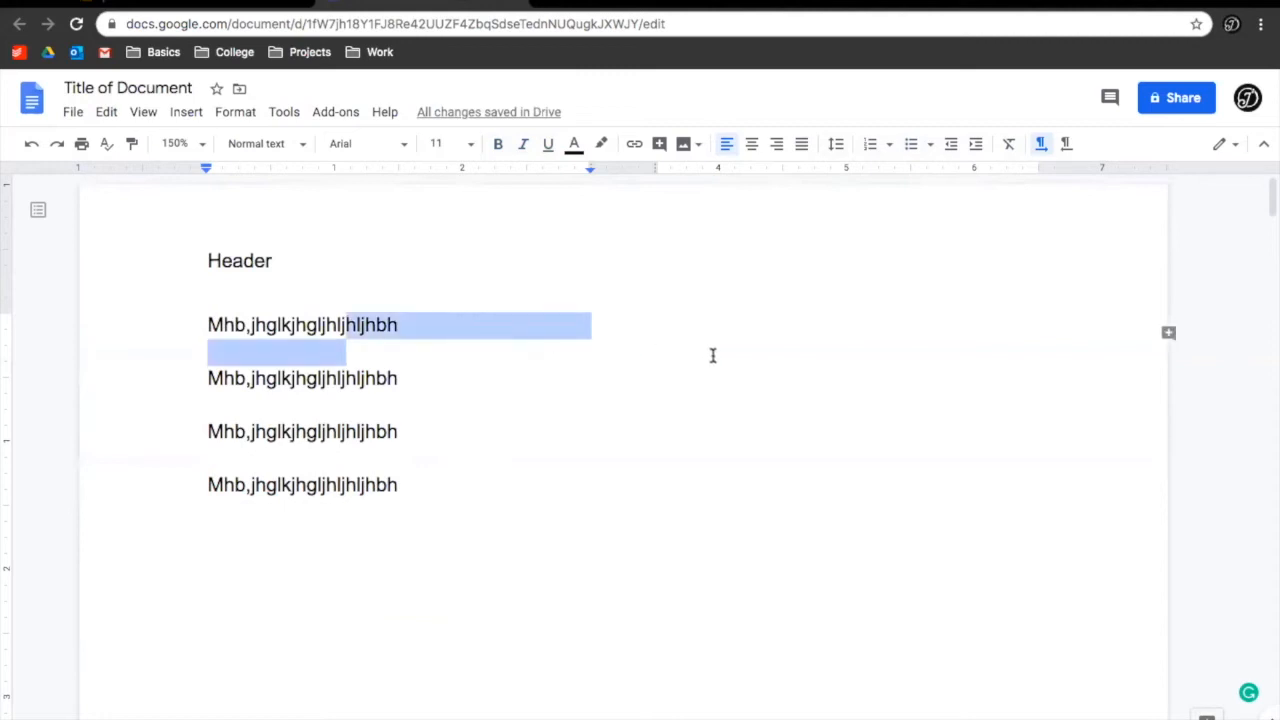
{"action": "triple_click", "coordinate": [826, 318]}
{"action": "double_click", "coordinate": [817, 309]}
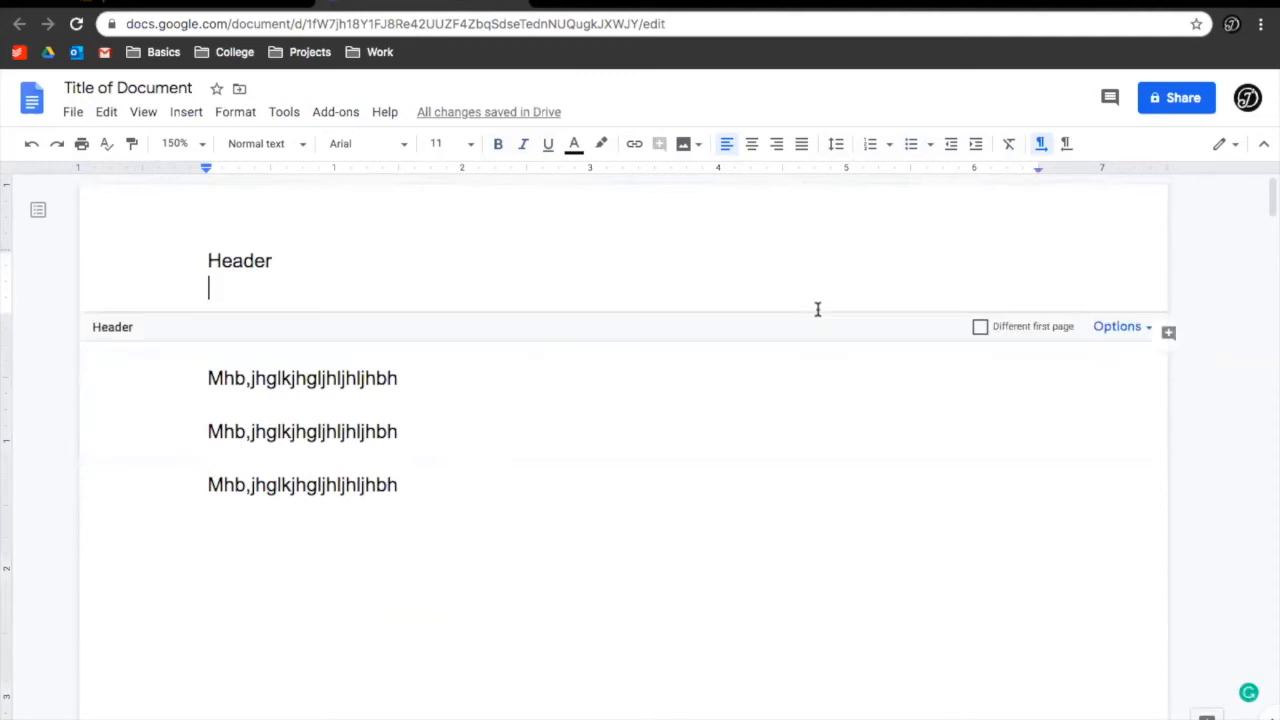
{"action": "double_click", "coordinate": [920, 417]}
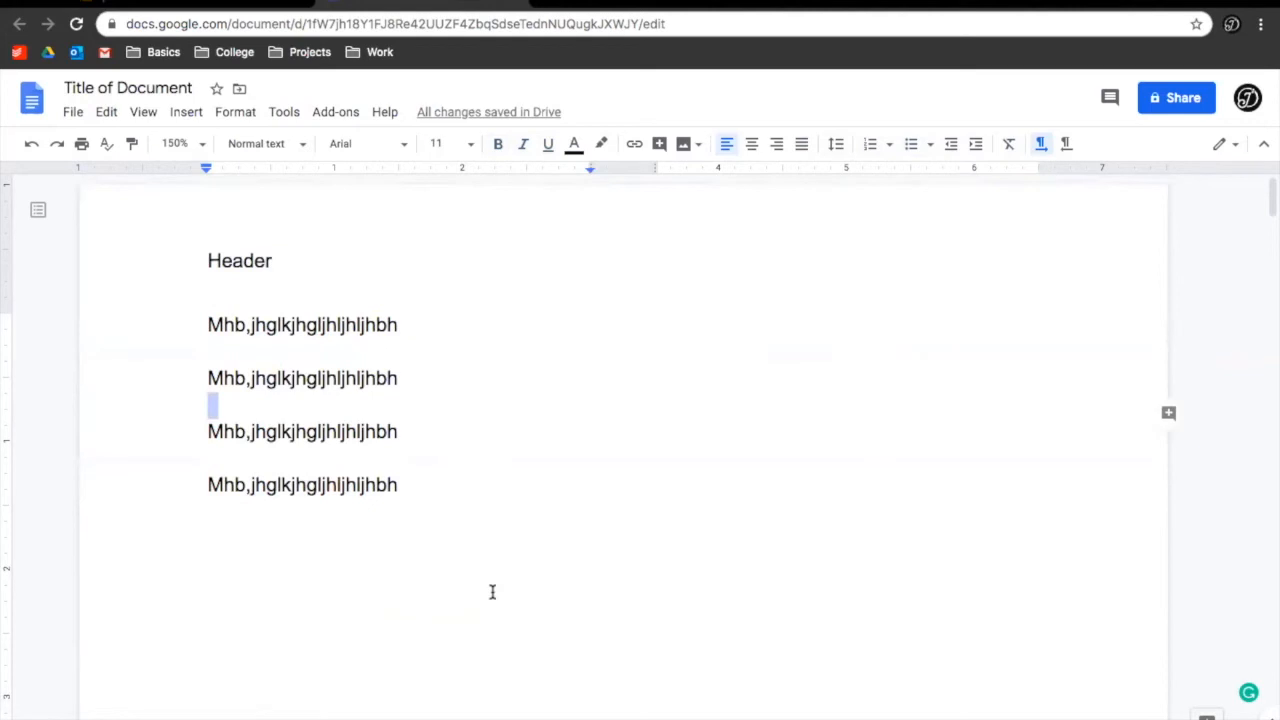
Add a page break, undo it, then select and delete all body text
{"action": "scroll", "coordinate": [492, 592], "scroll_direction": "down", "scroll_amount": 3}
{"action": "left_click", "coordinate": [370, 479]}
{"action": "key", "text": "ctrl+Return"}
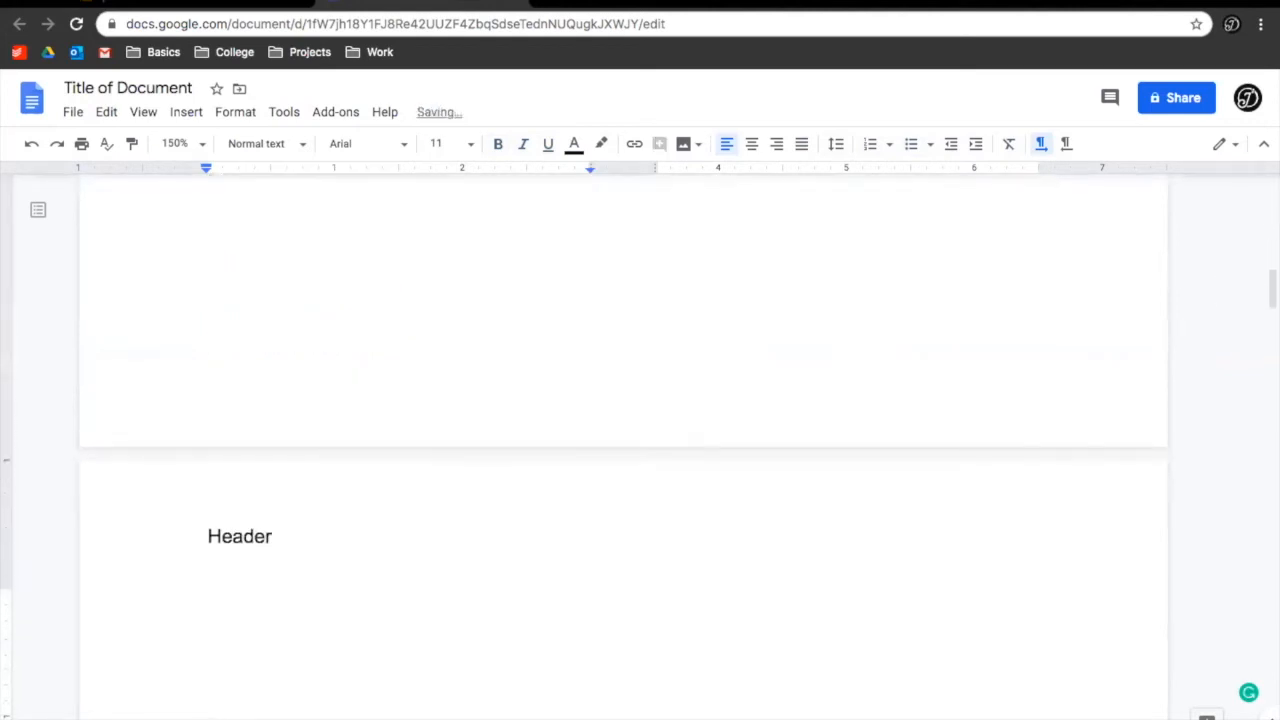
{"action": "scroll", "coordinate": [249, 554], "scroll_direction": "down", "scroll_amount": 1}
{"action": "key", "text": "ctrl+z"}
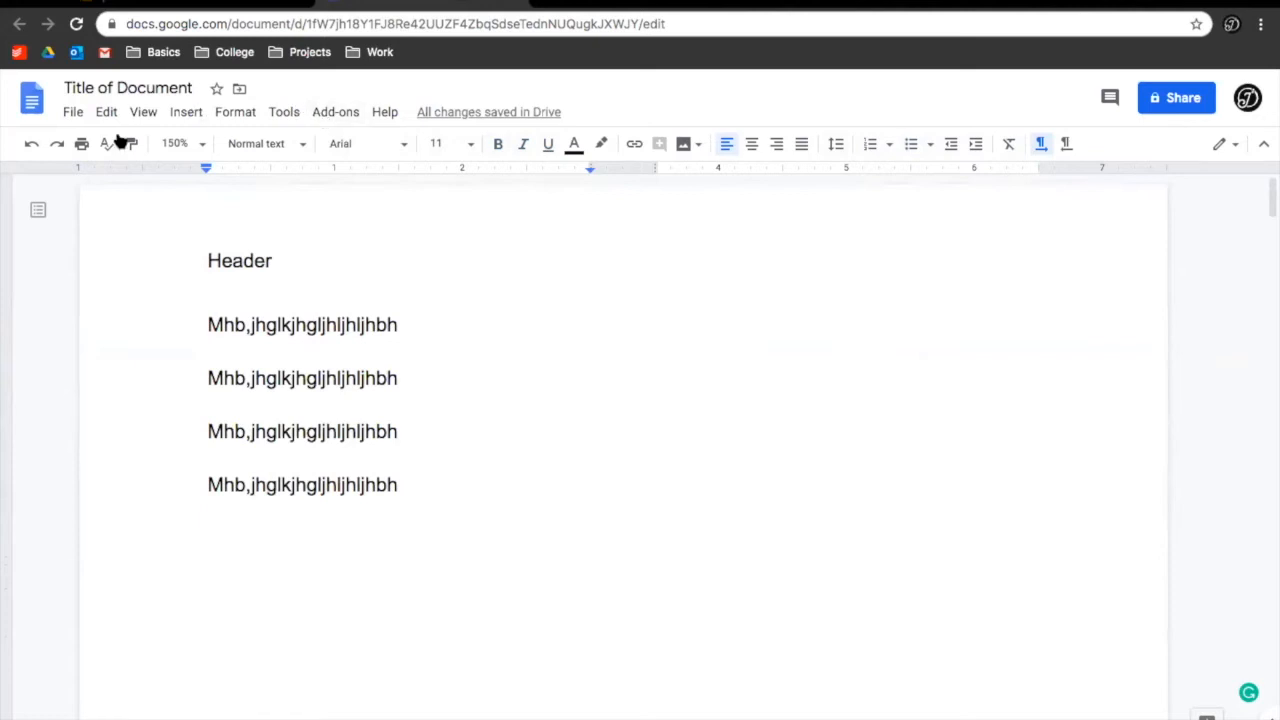
{"action": "left_click", "coordinate": [245, 391]}
{"action": "key", "text": "ctrl+a"}
{"action": "key", "text": "BackSpace"}
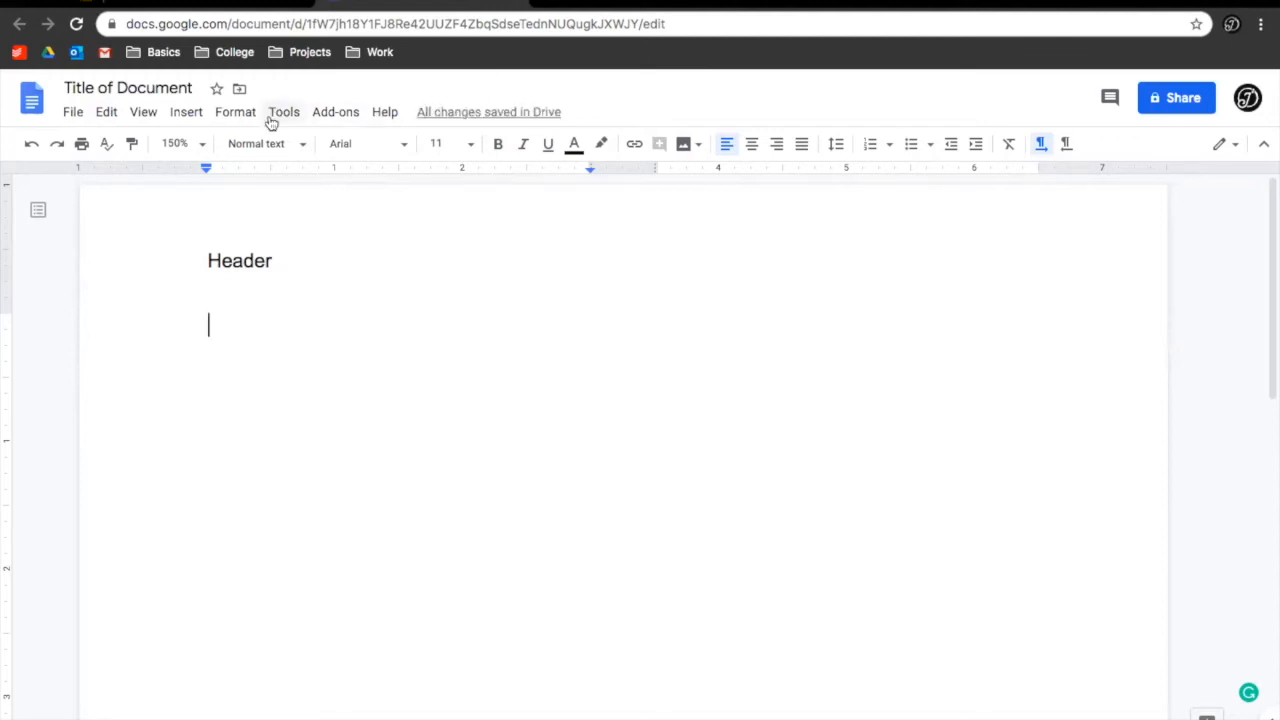
Start a new drawing and draw a diagonal line across the canvas
{"action": "left_click", "coordinate": [187, 113]}
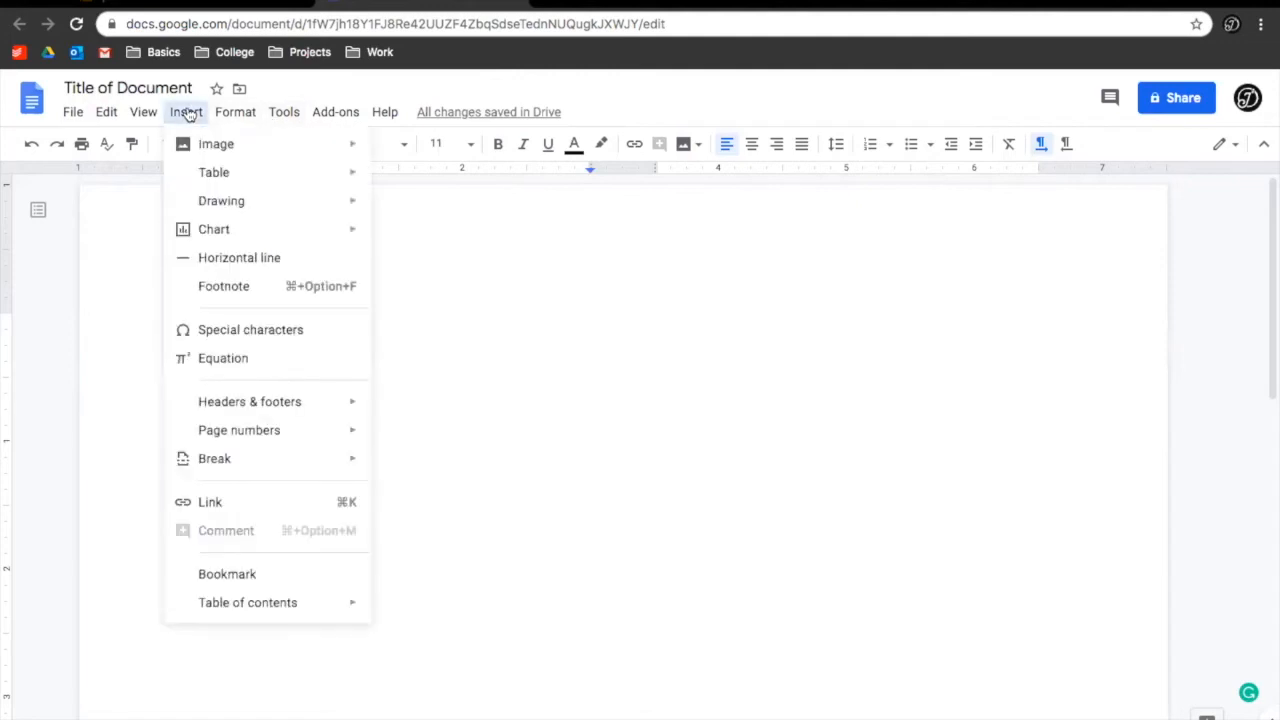
{"action": "mouse_move", "coordinate": [237, 200]}
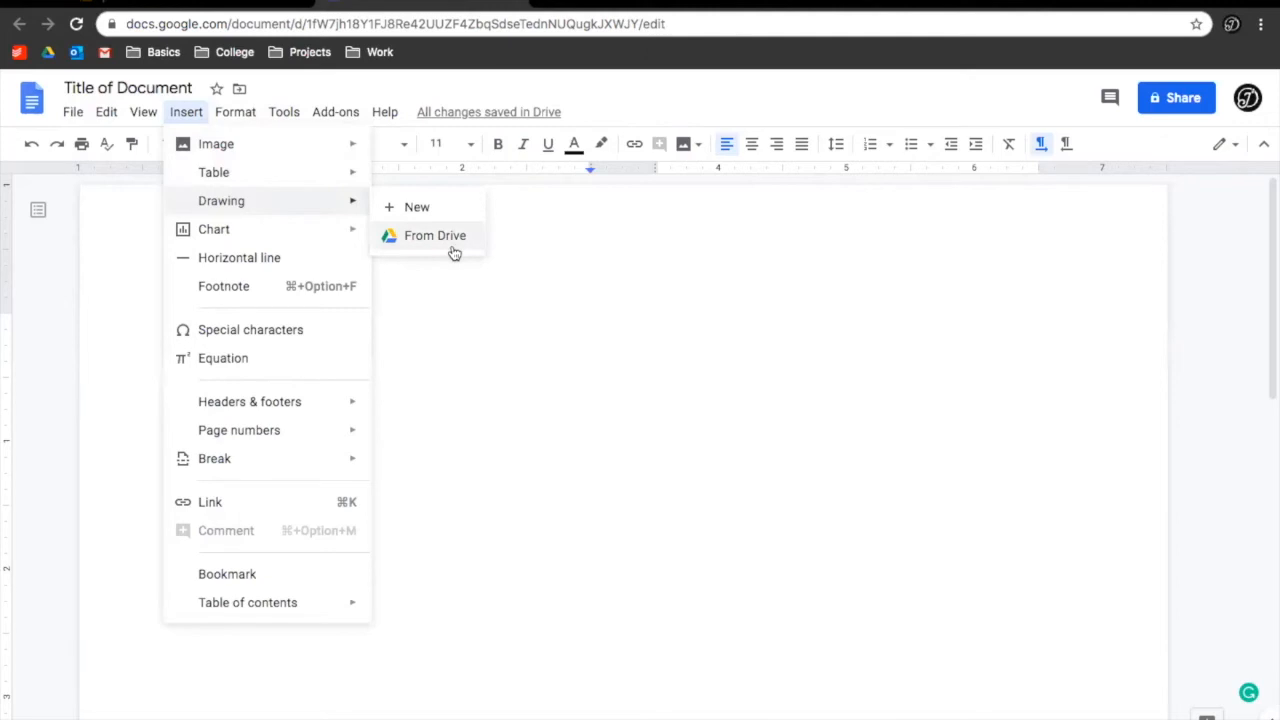
{"action": "left_click", "coordinate": [420, 207]}
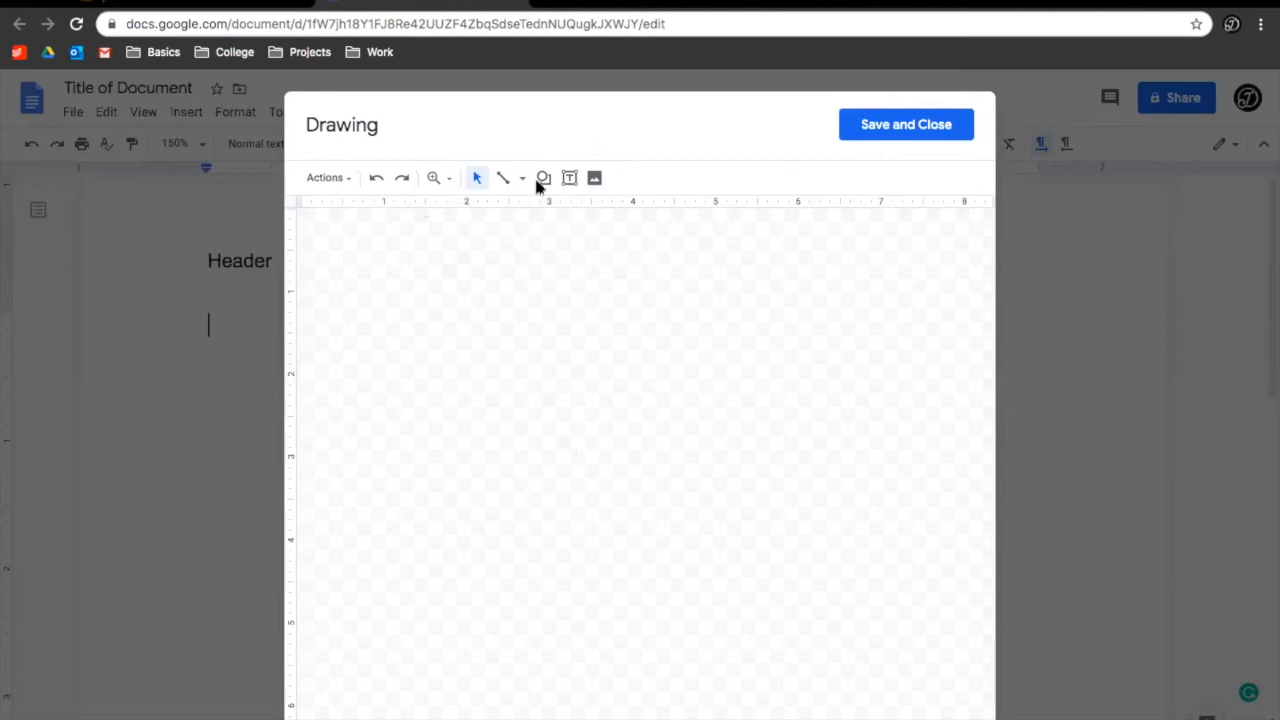
{"action": "left_click", "coordinate": [503, 178]}
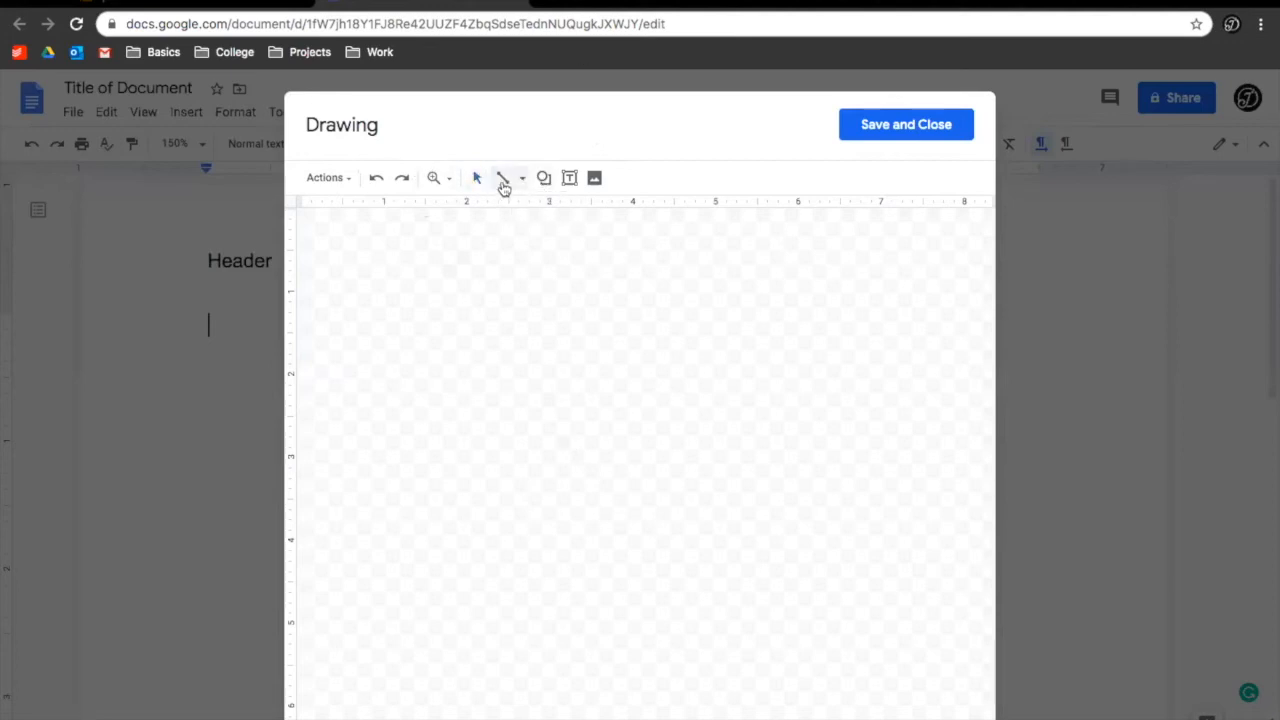
{"action": "left_click_drag", "start_coordinate": [401, 299], "coordinate": [694, 384]}
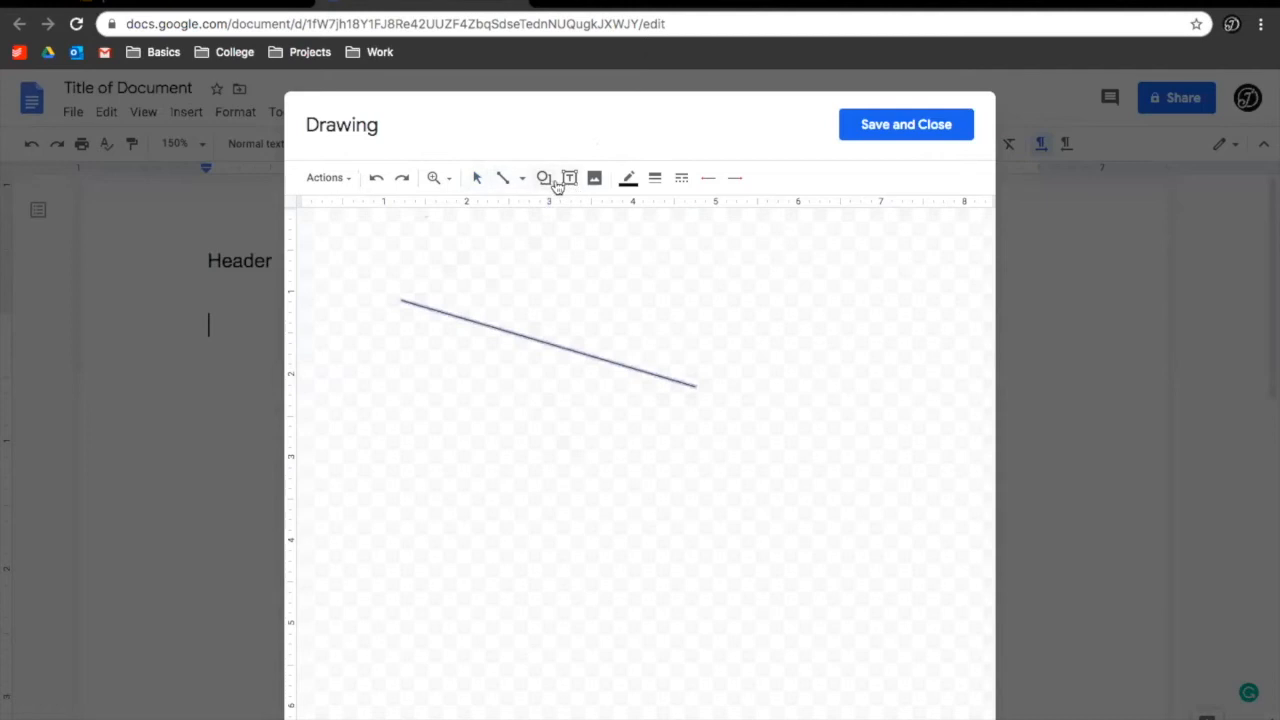
Add a parallelogram shape below the line
{"action": "left_click", "coordinate": [544, 178]}
{"action": "mouse_move", "coordinate": [640, 212]}
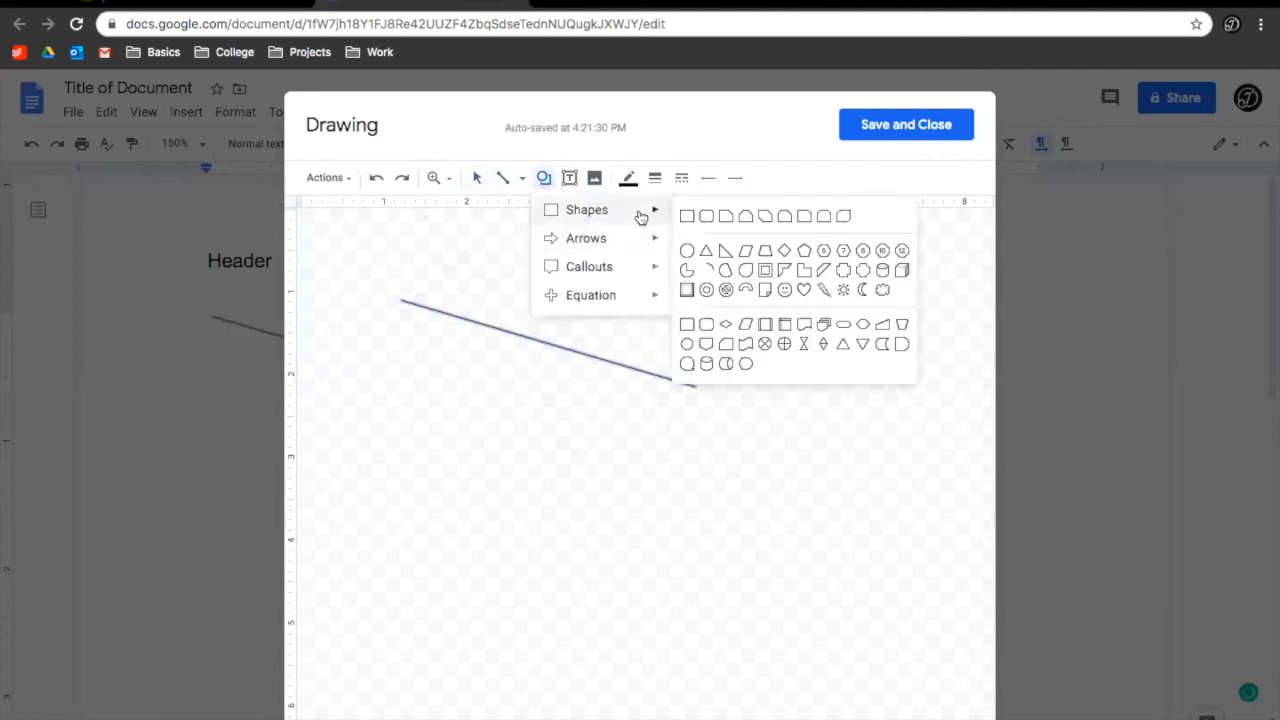
{"action": "left_click", "coordinate": [745, 250]}
{"action": "left_click_drag", "start_coordinate": [506, 423], "coordinate": [843, 623]}
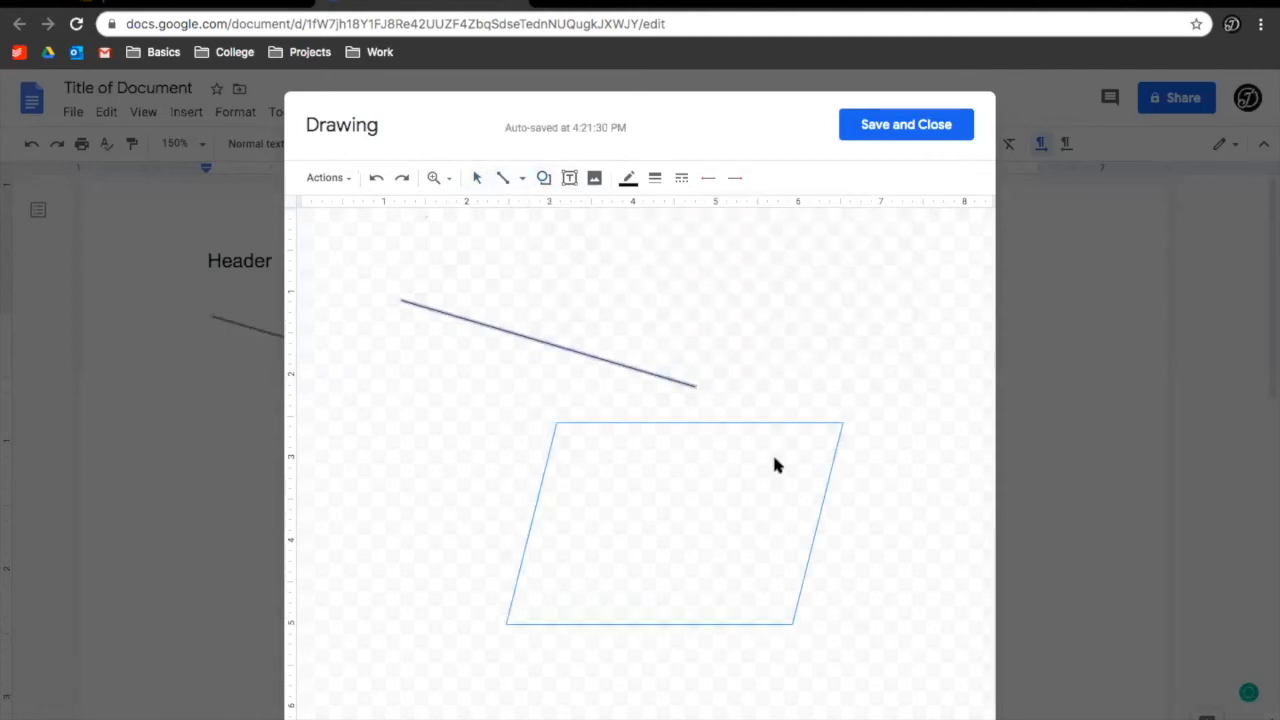
Add a text box reading 'kjhkjhkjhkjh' over the line
{"action": "left_click", "coordinate": [569, 178]}
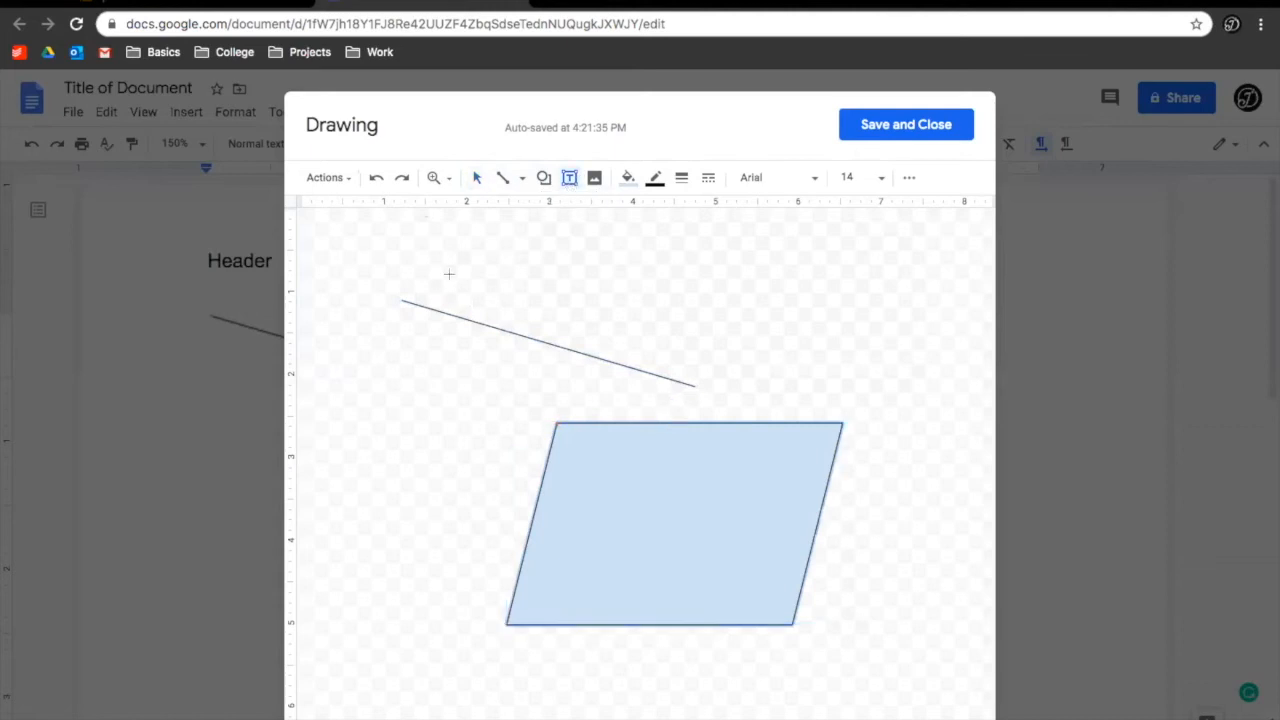
{"action": "left_click_drag", "start_coordinate": [444, 275], "coordinate": [642, 403]}
{"action": "type", "text": "kjhkjhkjhkjh"}
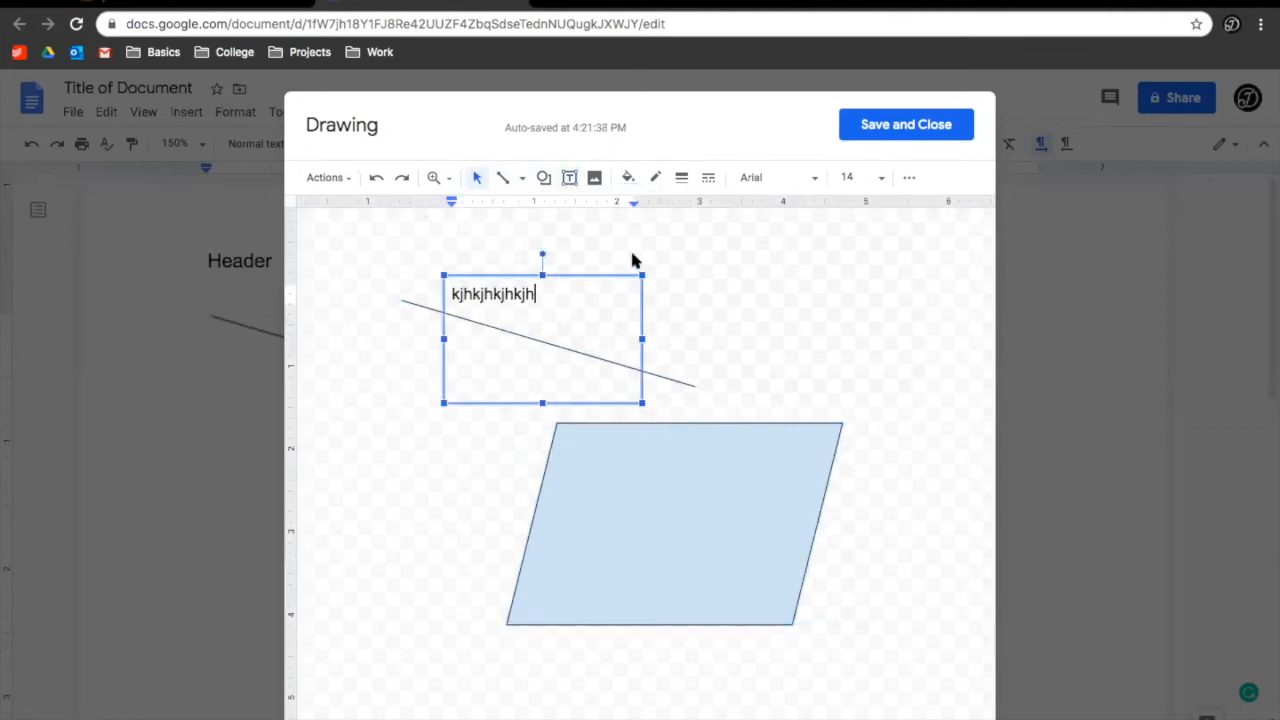
{"action": "left_click", "coordinate": [594, 177]}
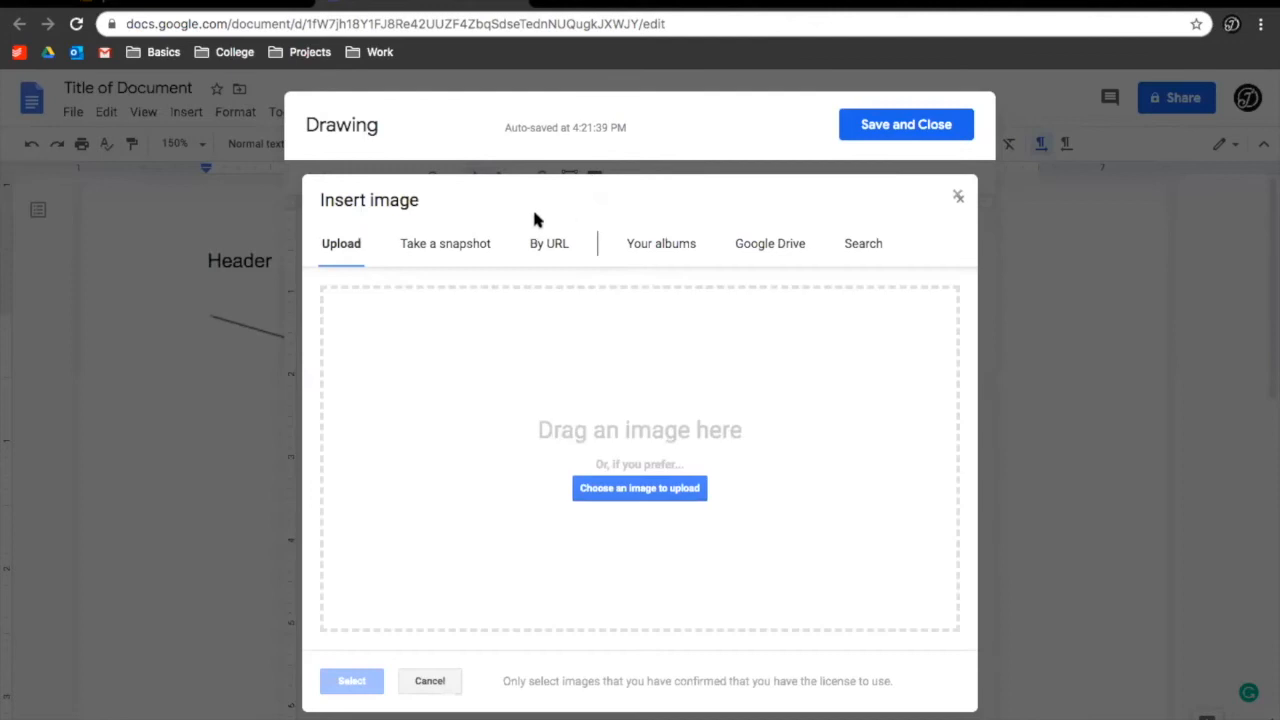
Search the web for 'cats' images and add the tabby kitten photo to the drawing
{"action": "left_click", "coordinate": [862, 243]}
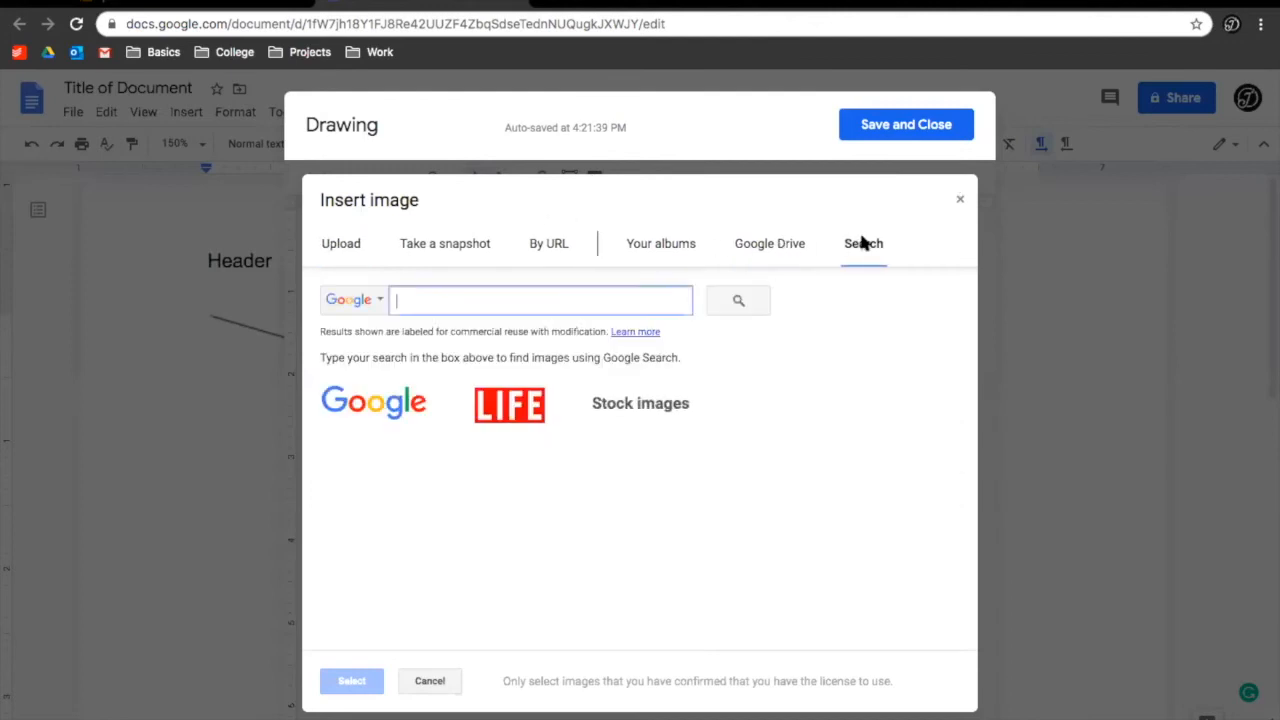
{"action": "type", "text": "cast"}
{"action": "key", "text": "Return"}
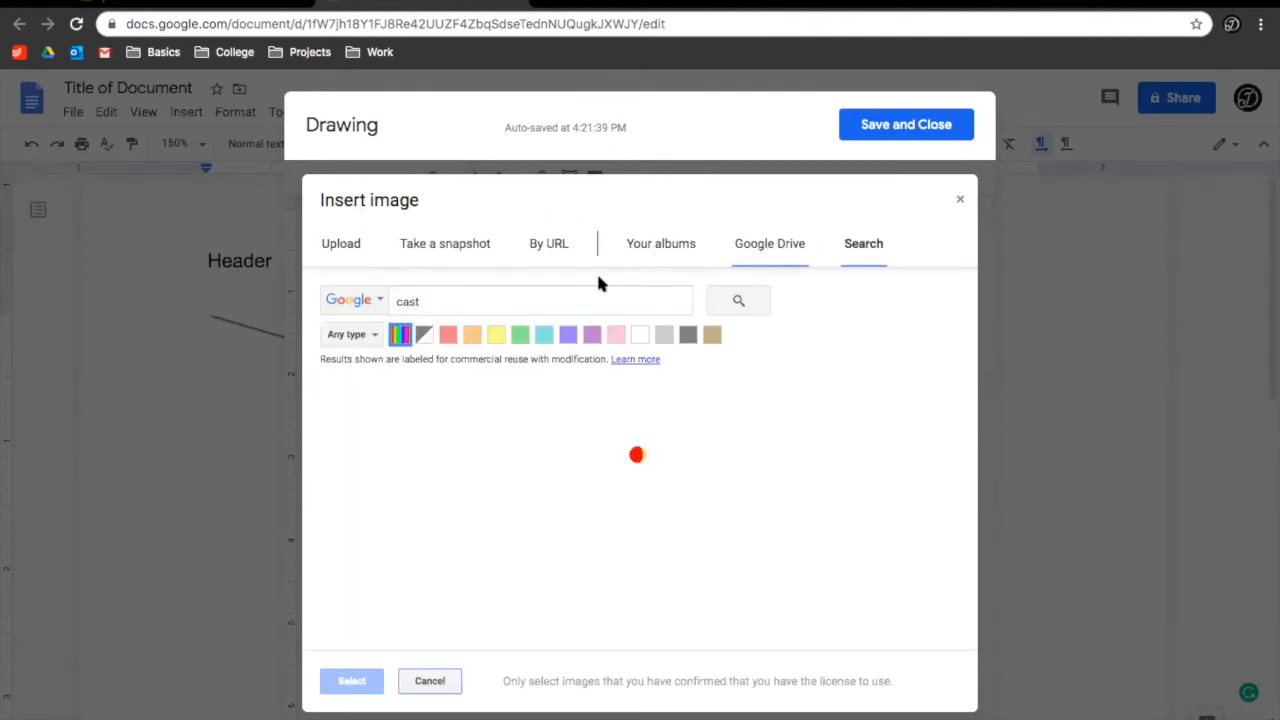
{"action": "key", "text": "shift+Right"}
{"action": "key", "text": "shift+Right"}
{"action": "key", "text": "shift+Right"}
{"action": "key", "text": "shift+Right"}
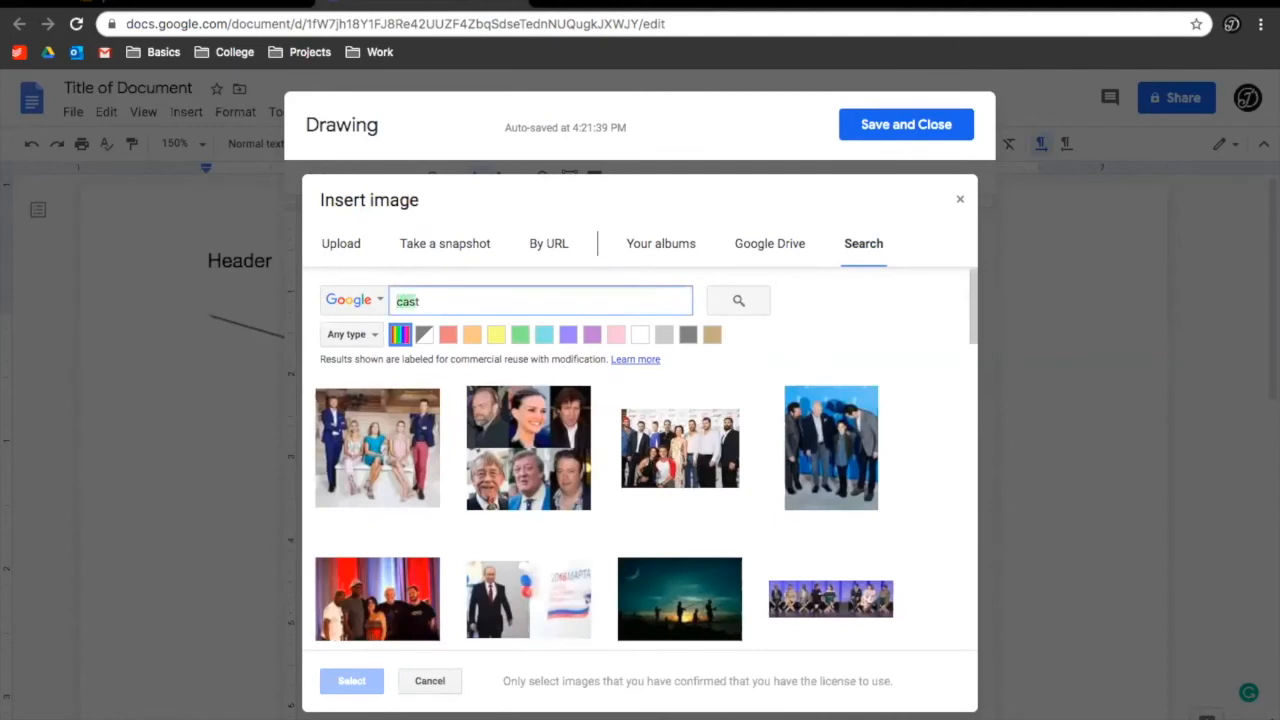
{"action": "type", "text": "cats"}
{"action": "key", "text": "Return"}
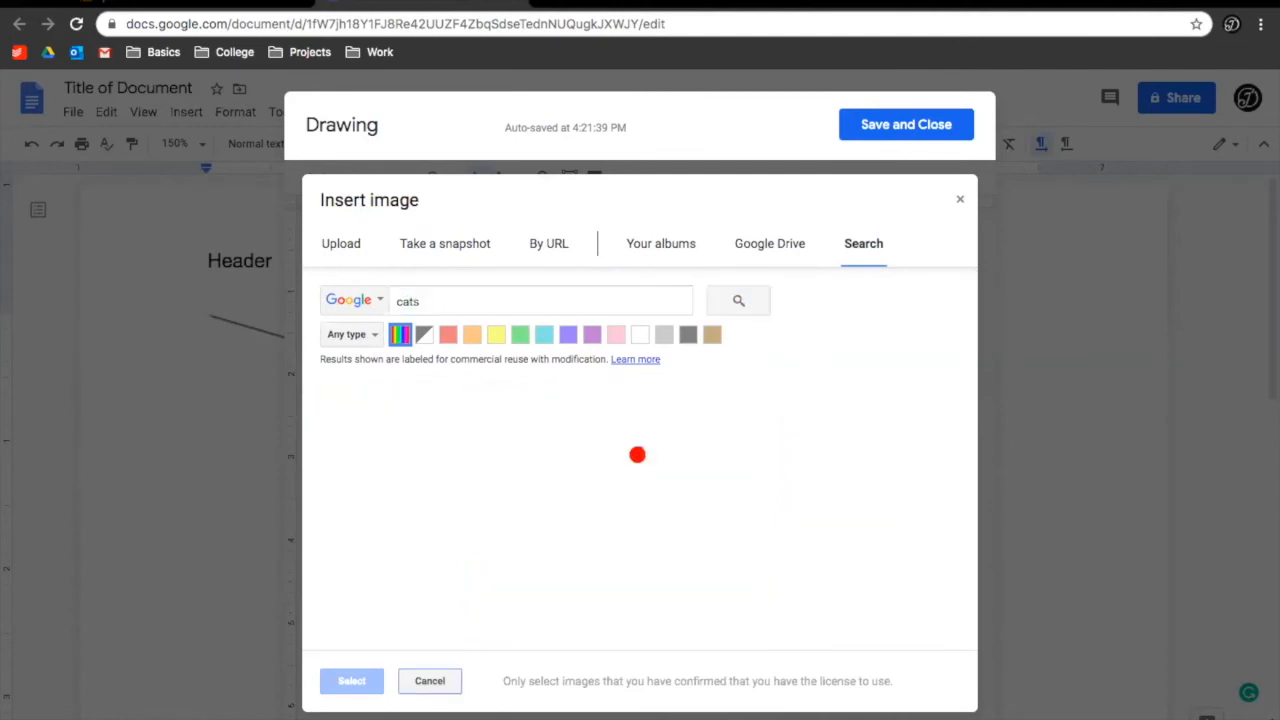
{"action": "left_click", "coordinate": [528, 442]}
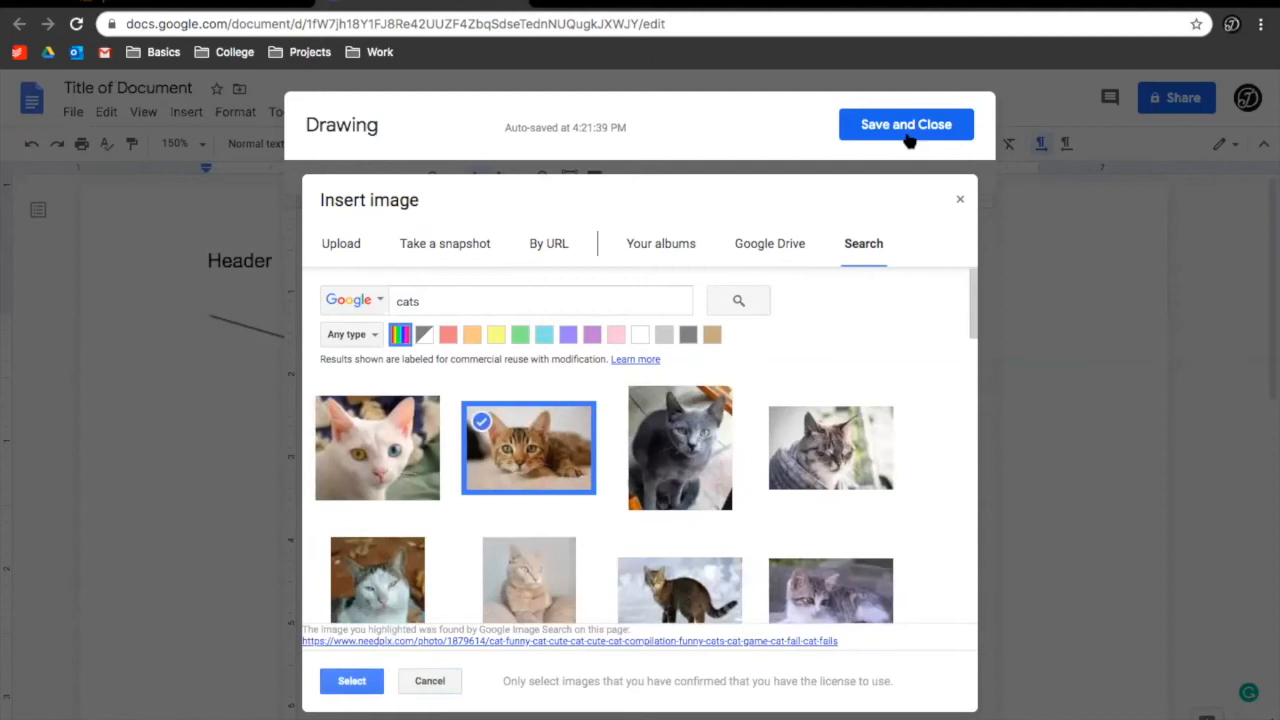
{"action": "left_click", "coordinate": [351, 680]}
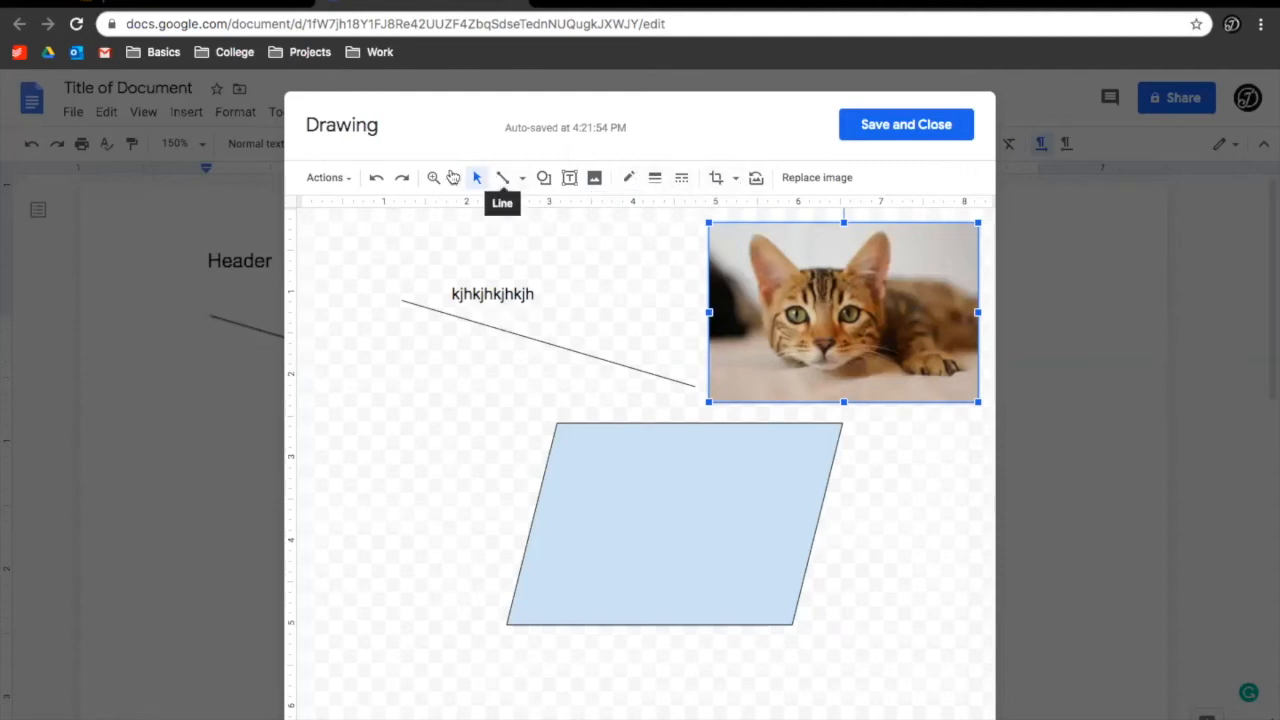
Save the drawing into the document, enlarge it by its corner handle, then delete it
{"action": "left_click", "coordinate": [907, 125]}
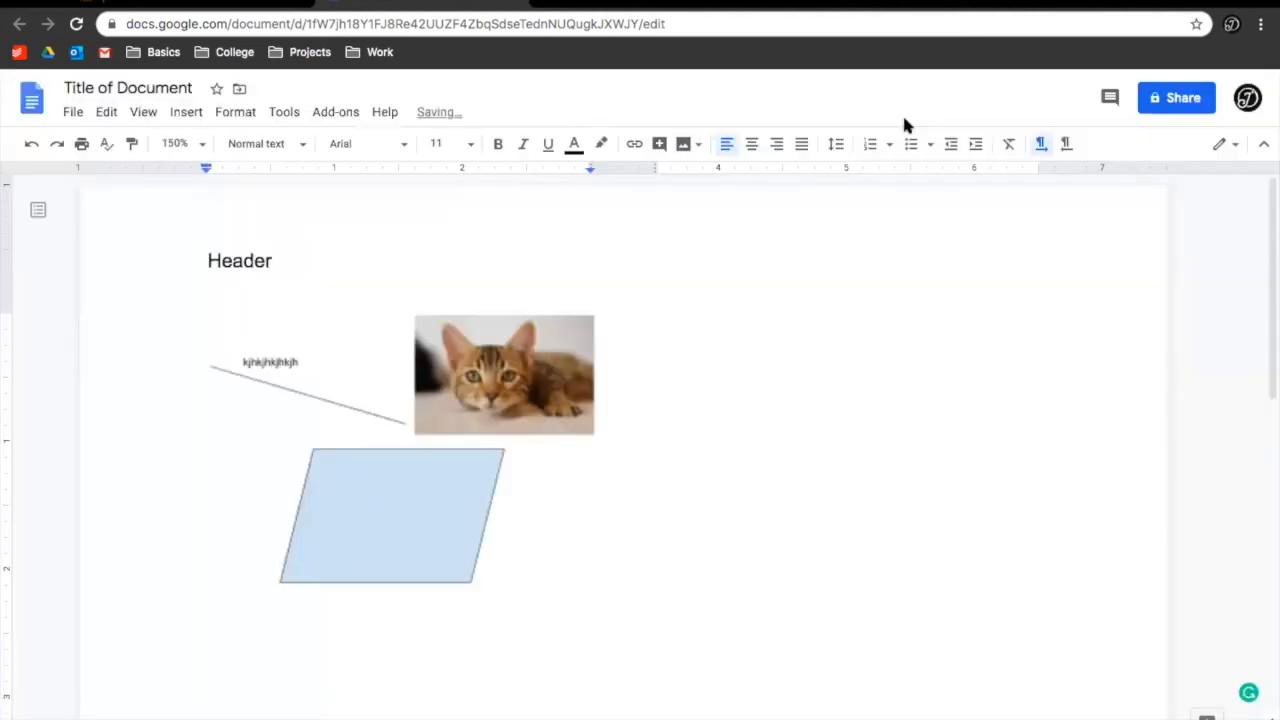
{"action": "left_click", "coordinate": [588, 572]}
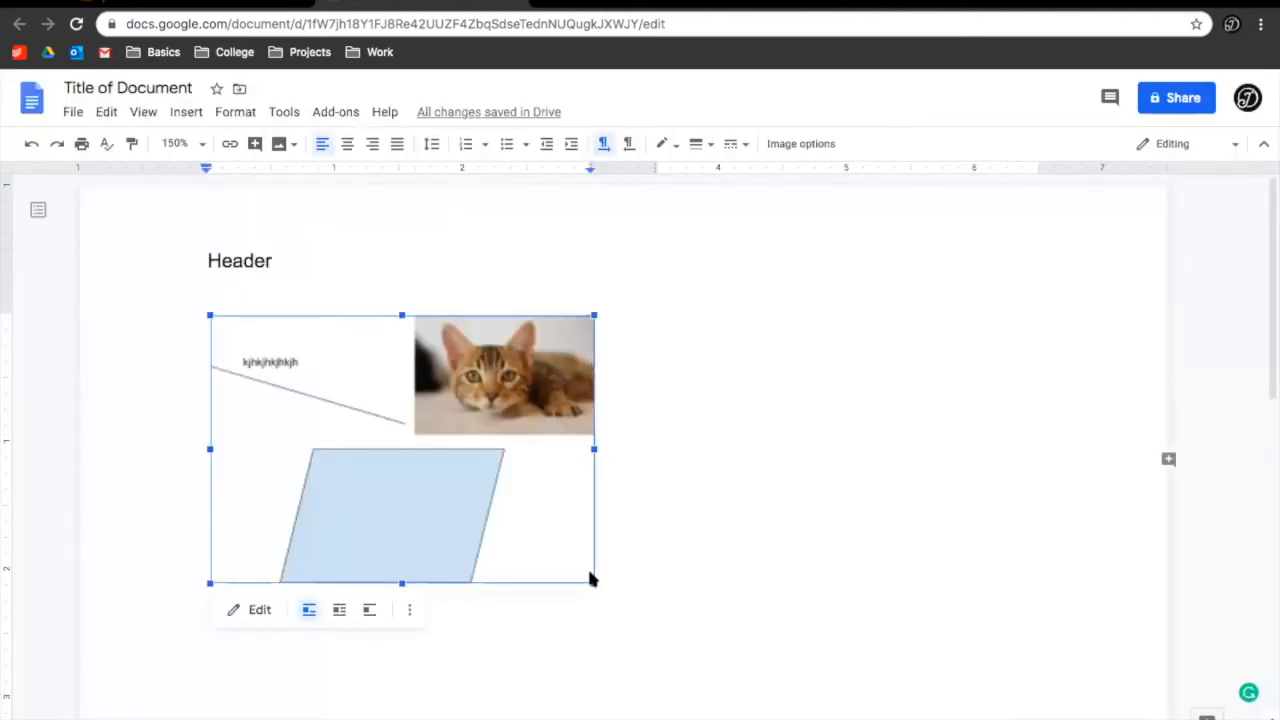
{"action": "mouse_move", "coordinate": [594, 583]}
{"action": "left_mouse_down"}
{"action": "mouse_move", "coordinate": [823, 686]}
{"action": "mouse_move", "coordinate": [830, 705]}
{"action": "left_mouse_up"}
{"action": "scroll", "coordinate": [518, 456], "scroll_direction": "down", "scroll_amount": 3}
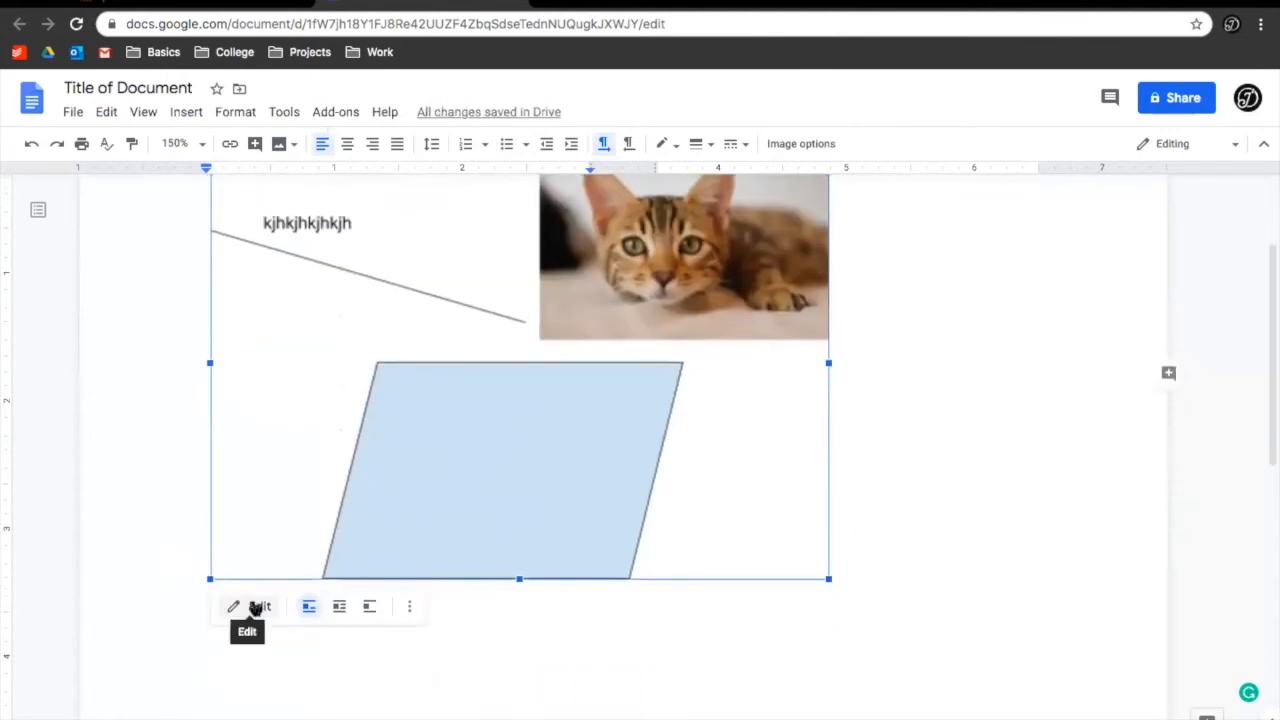
{"action": "scroll", "coordinate": [253, 607], "scroll_direction": "up", "scroll_amount": 2}
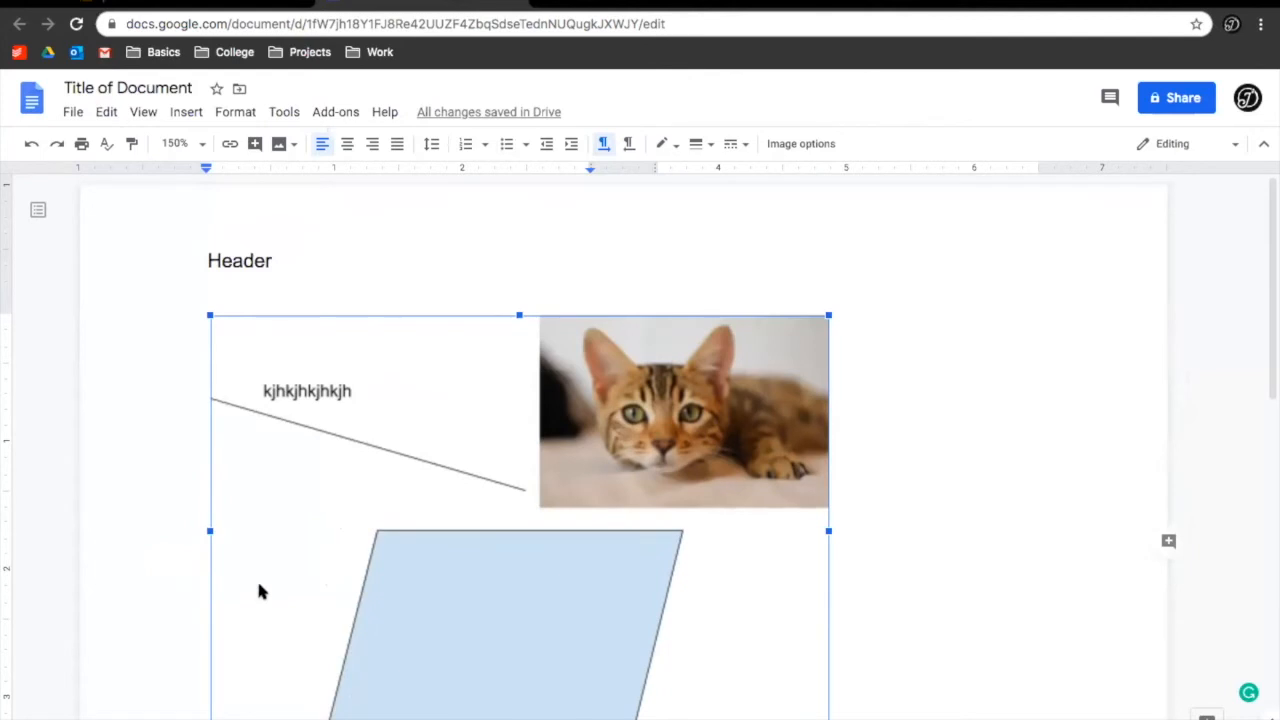
{"action": "key", "text": "BackSpace"}
Look at Insert > Chart without adding one, then show the 150% zoom choices
{"action": "left_click", "coordinate": [186, 112]}
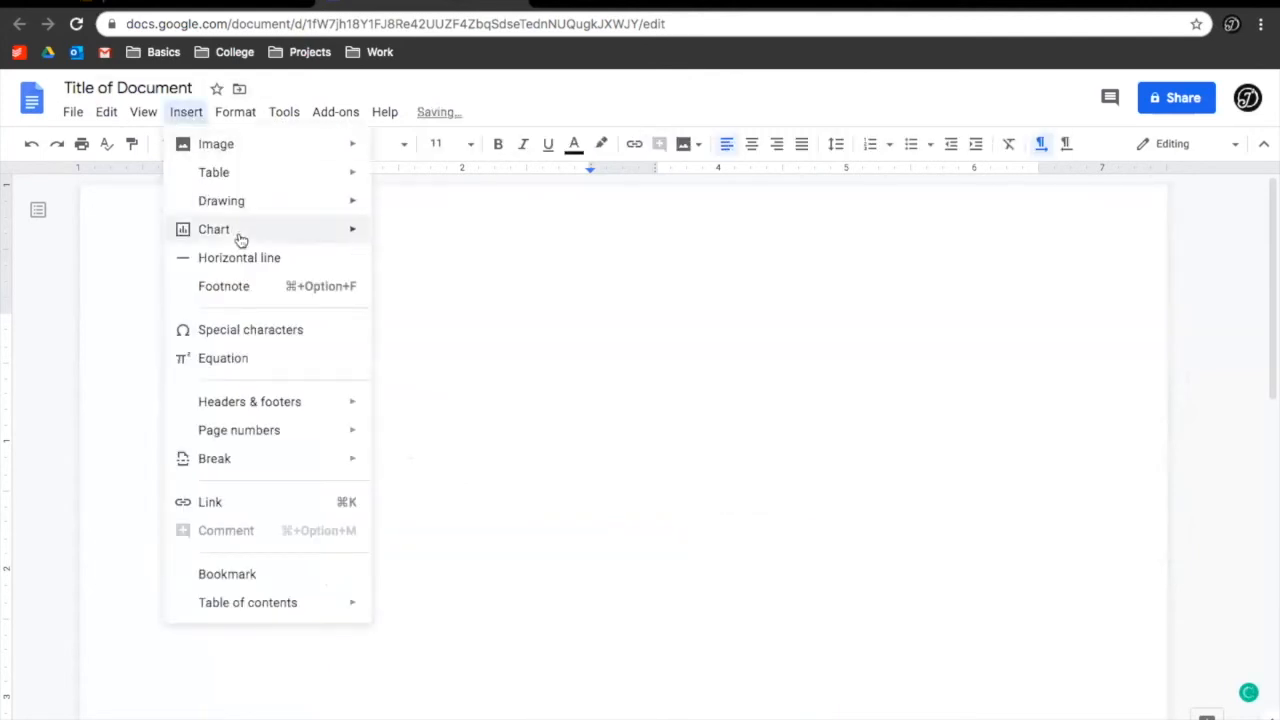
{"action": "mouse_move", "coordinate": [254, 229]}
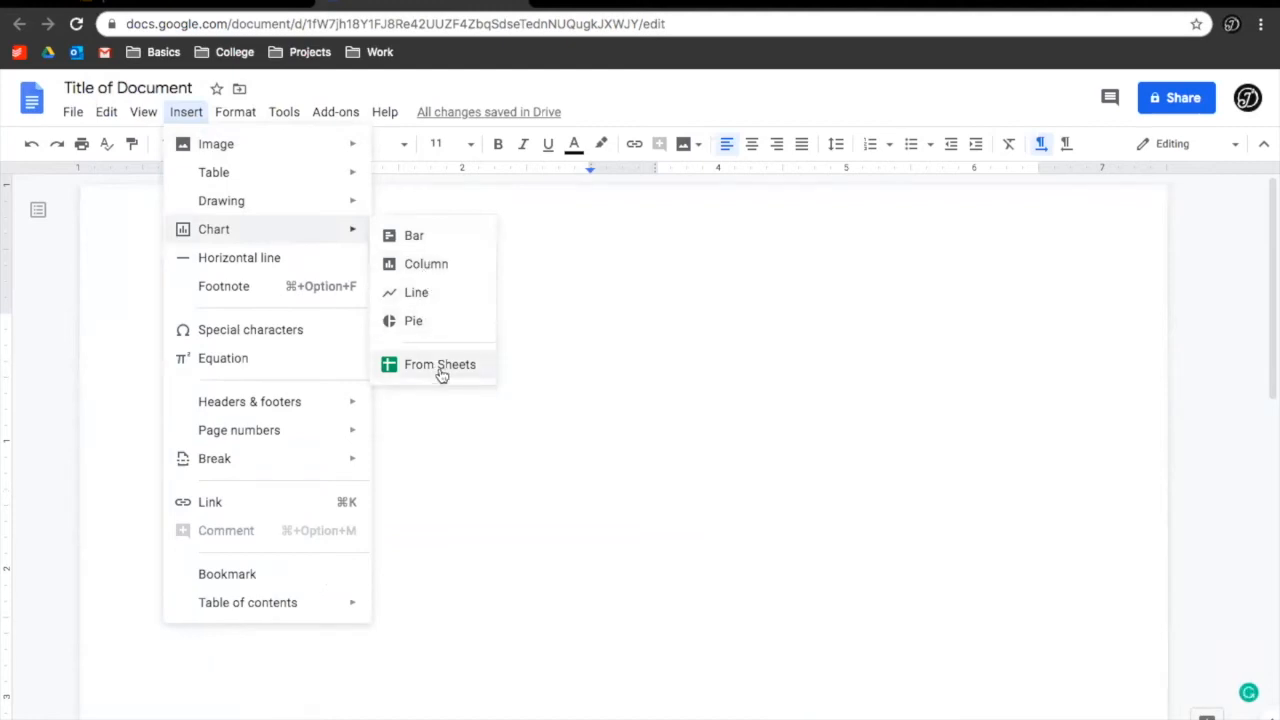
{"action": "left_click", "coordinate": [916, 314]}
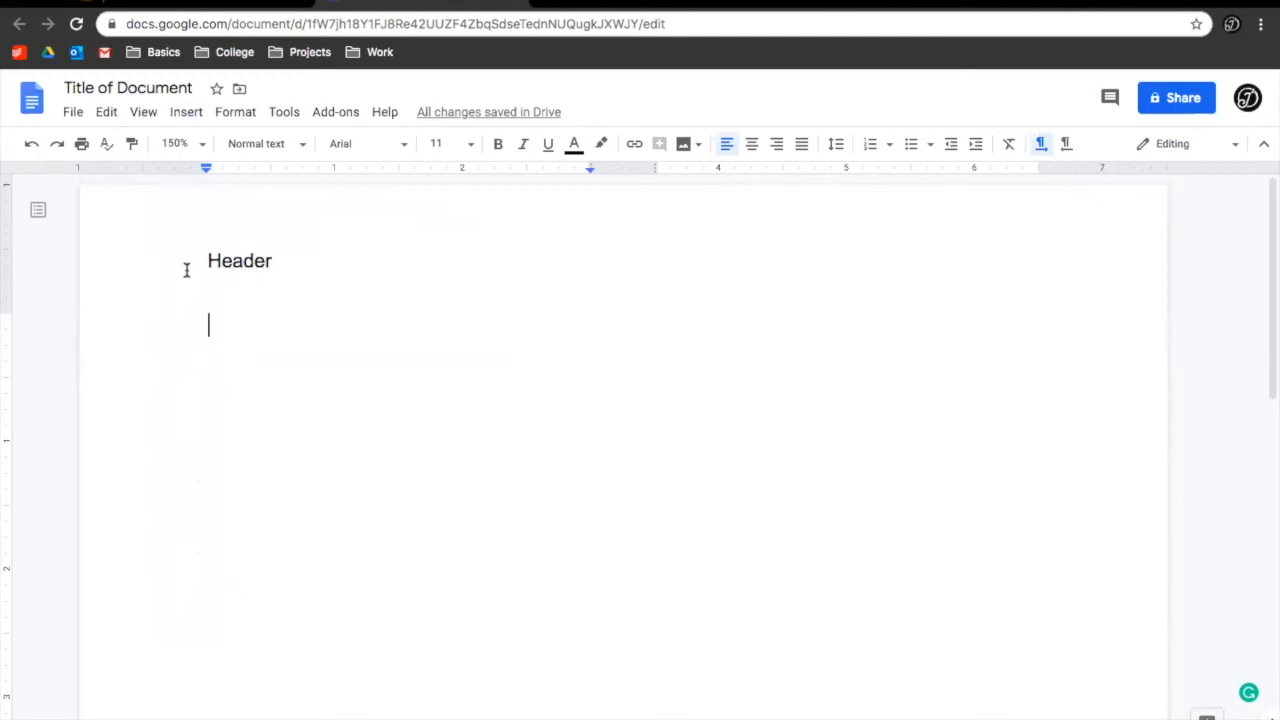
{"action": "left_click", "coordinate": [200, 145]}
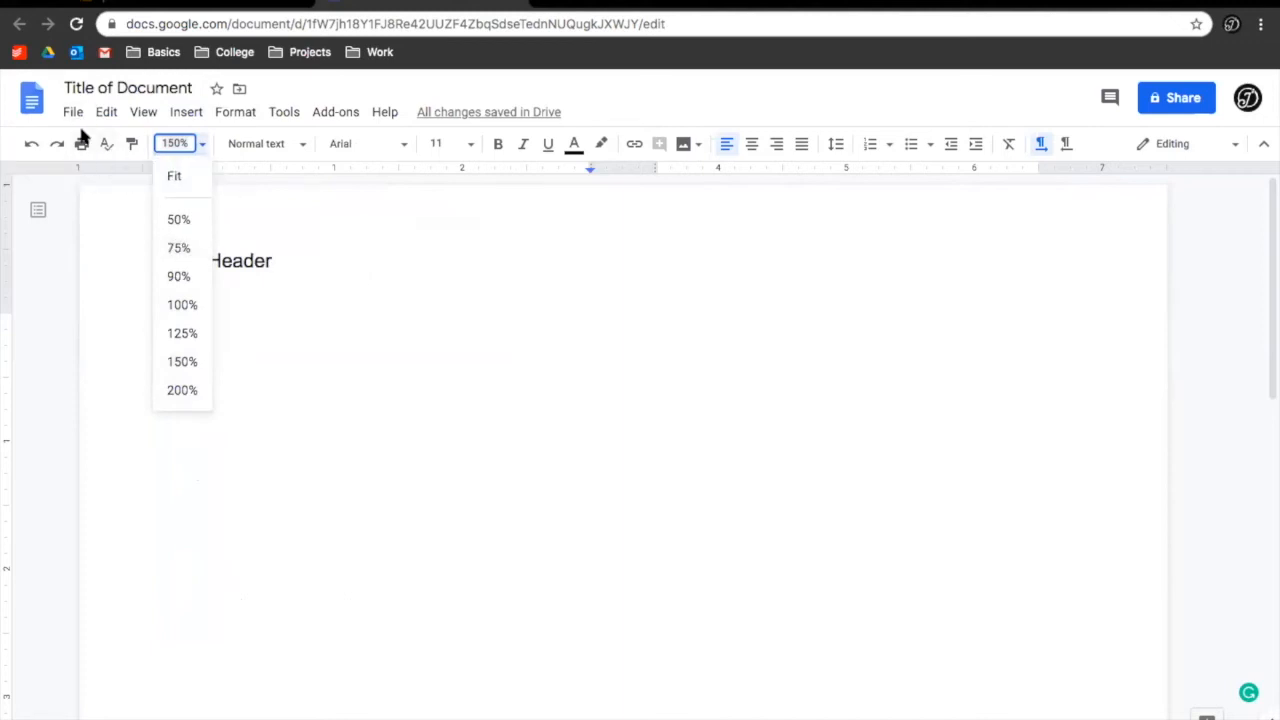
Put the cursor on the empty line below Header and open the Tools menu
{"action": "left_click", "coordinate": [394, 297]}
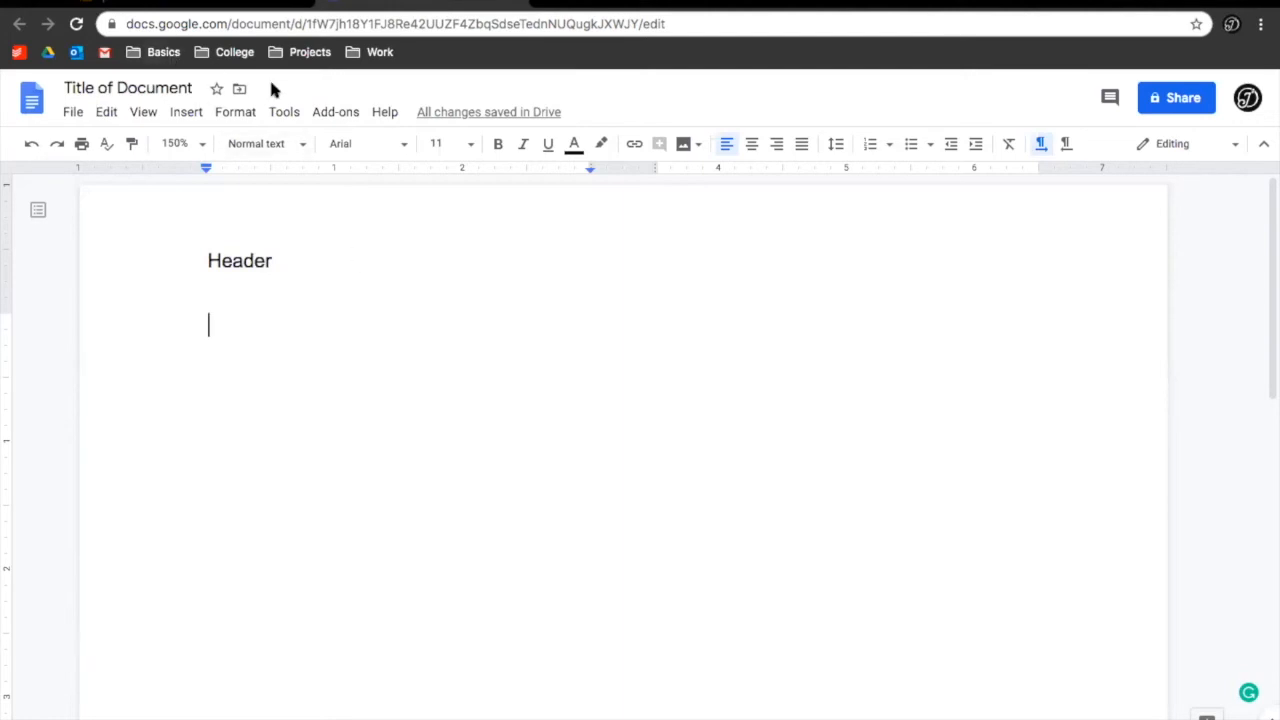
{"action": "left_click", "coordinate": [284, 116]}
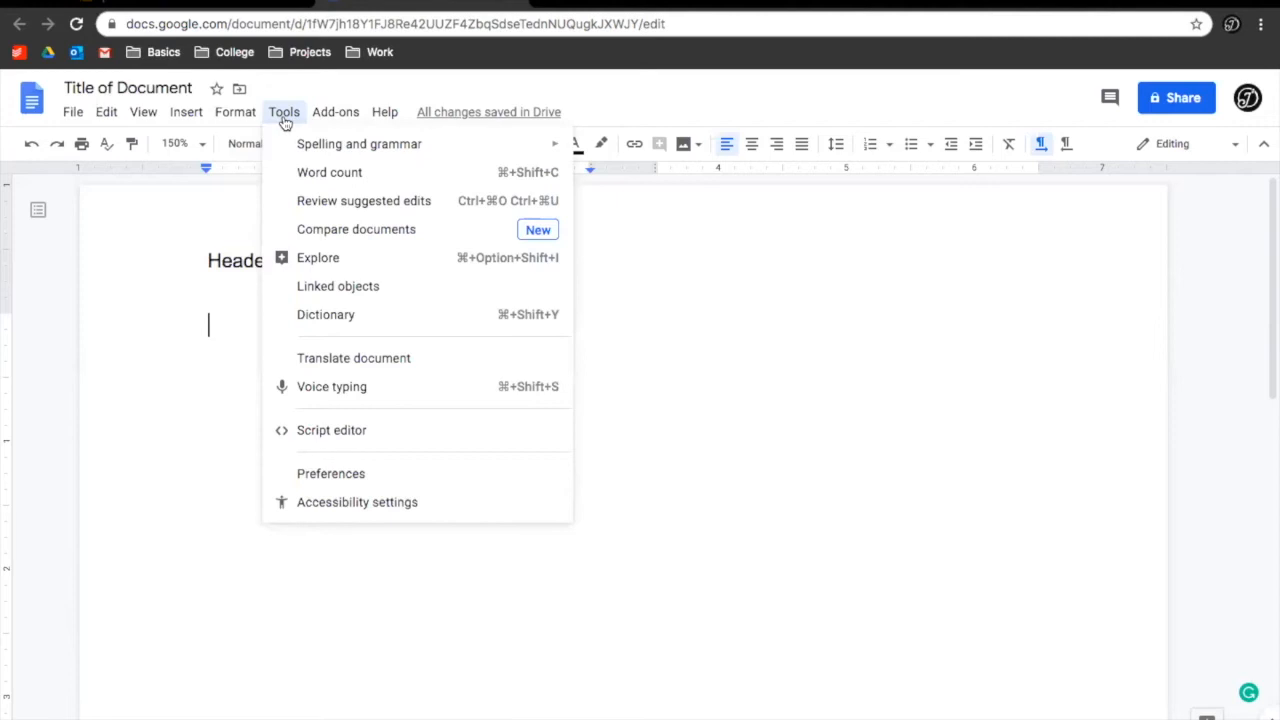
Use Voice typing to dictate a paragraph below Header, ending with 'so I can stop'
{"action": "left_click", "coordinate": [371, 389]}
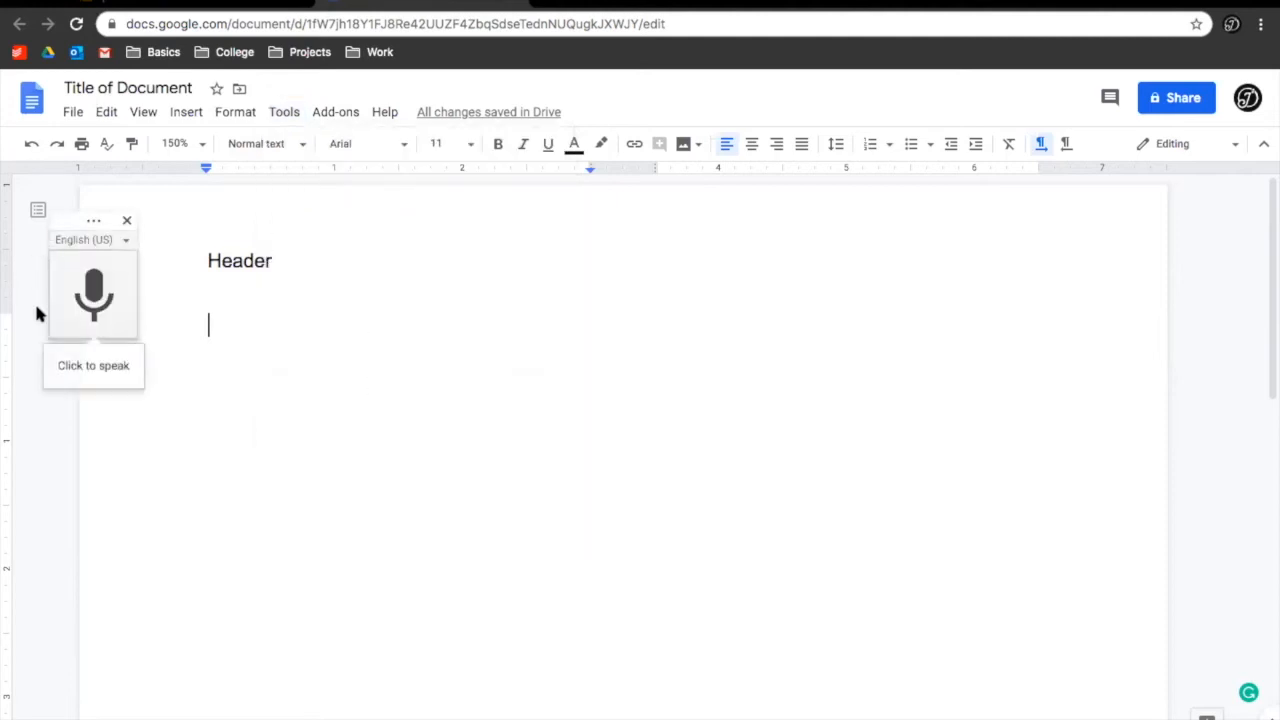
{"action": "left_click", "coordinate": [105, 293]}
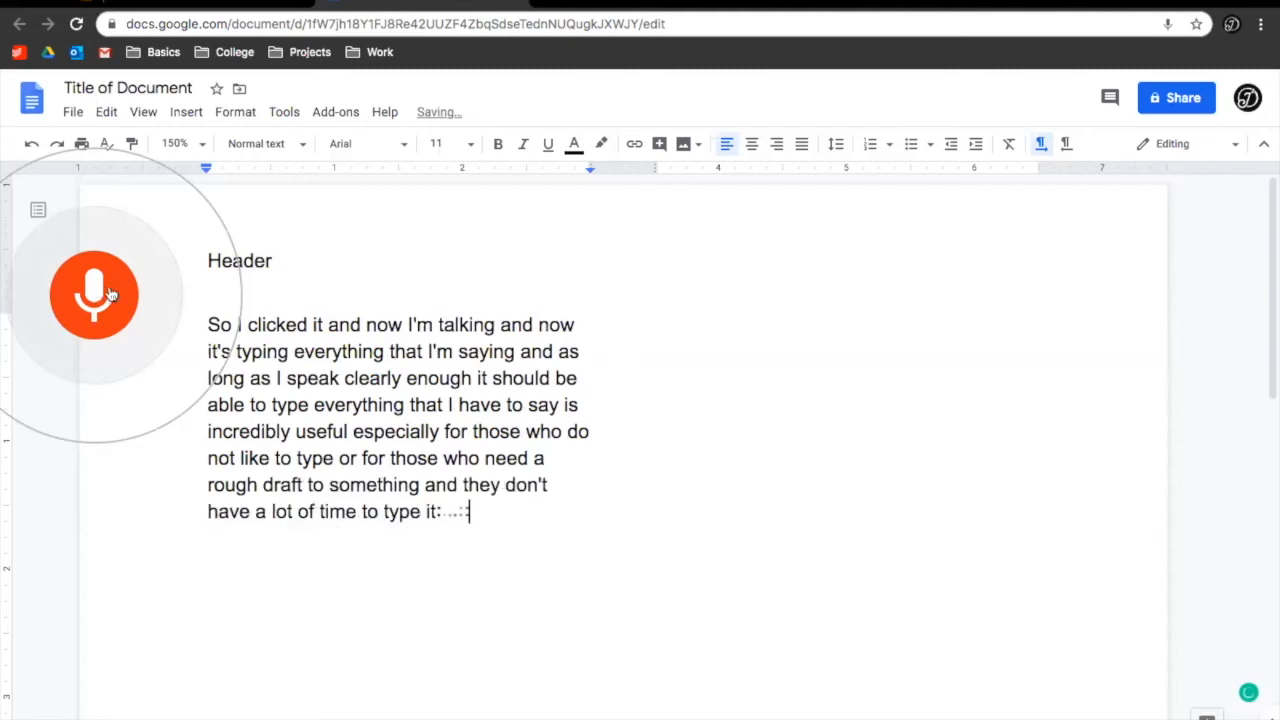
{"action": "left_click", "coordinate": [94, 293]}
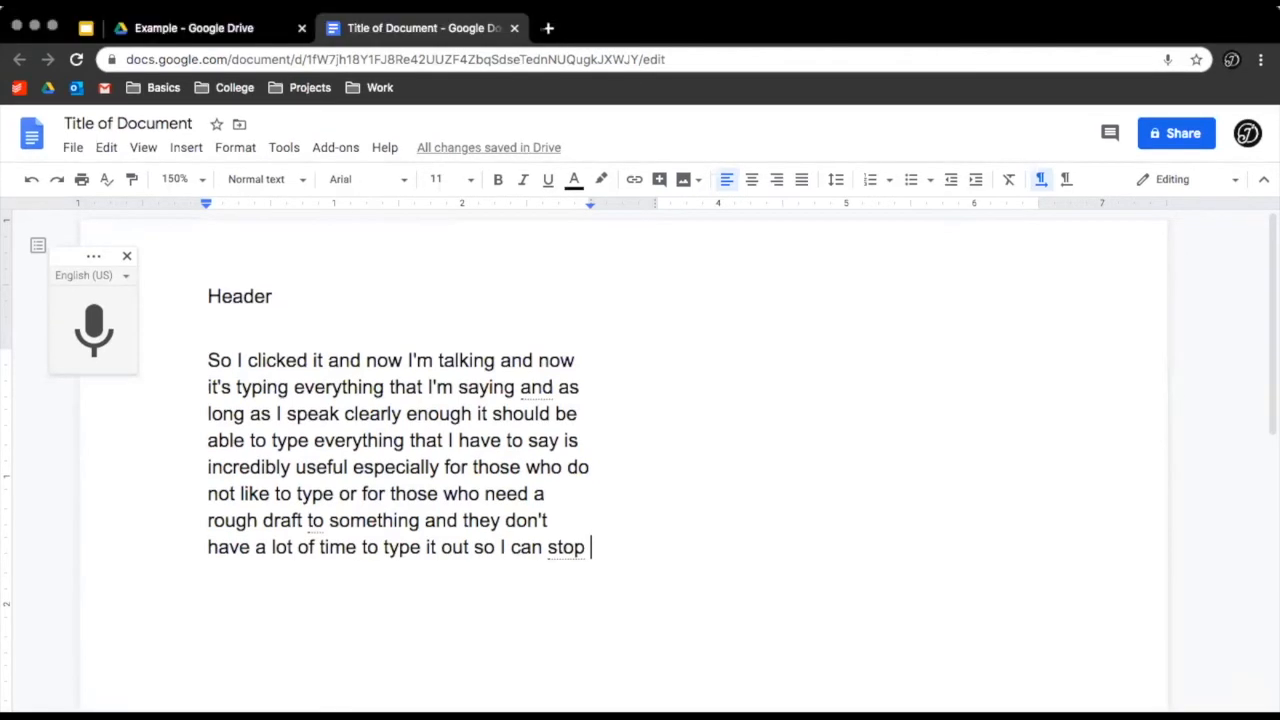
Search Google for 'cat websites' in a new tab and scroll through the results
{"action": "left_click", "coordinate": [549, 29]}
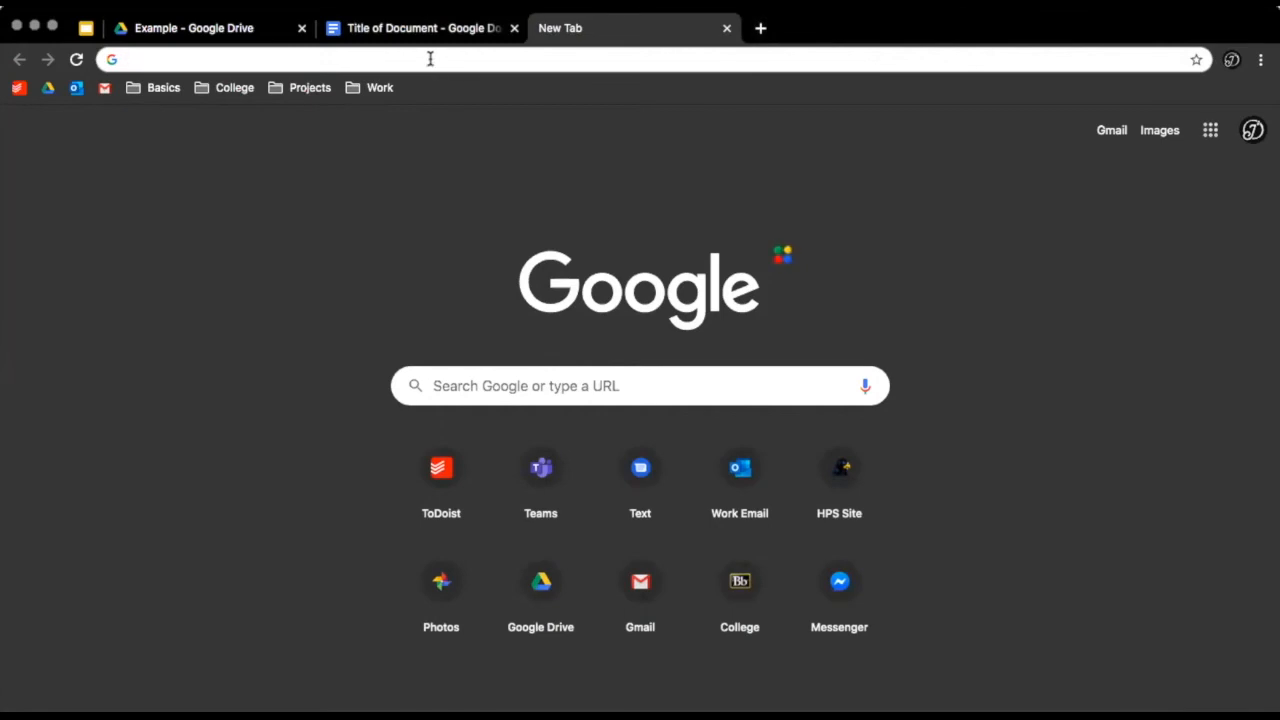
{"action": "type", "text": "cat webs"}
{"action": "key", "text": "BackSpace"}
{"action": "type", "text": "websites"}
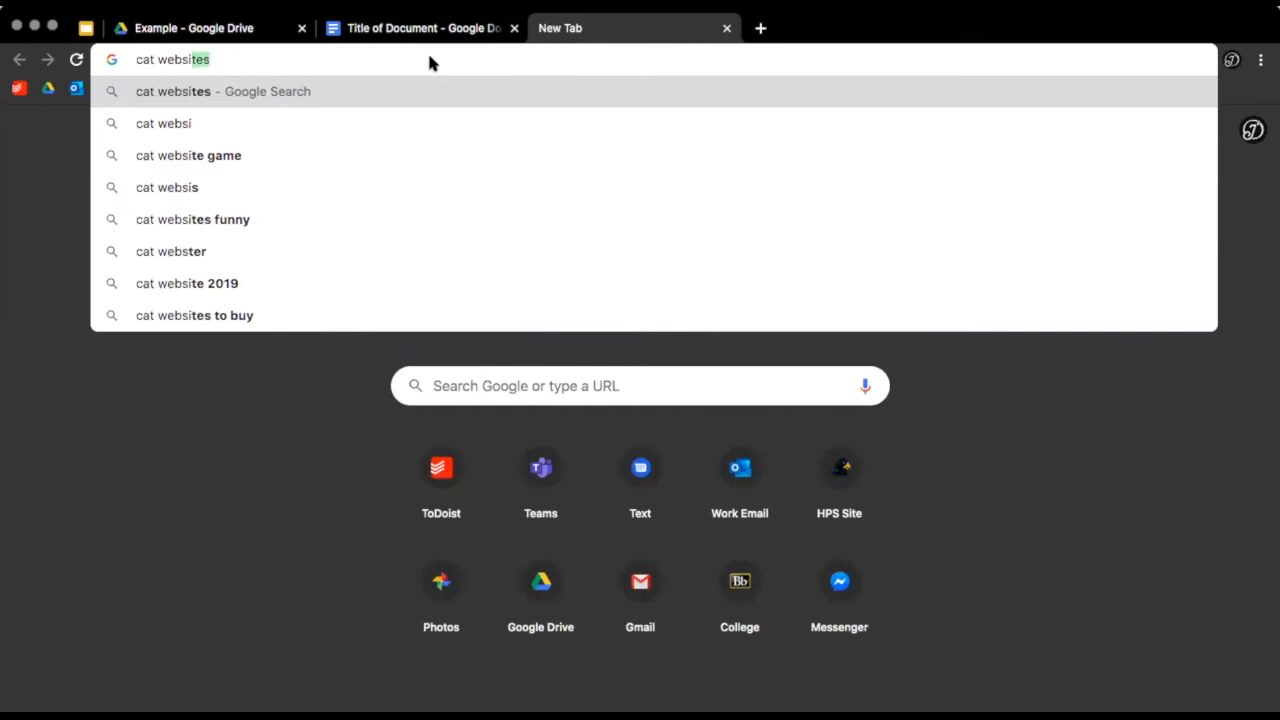
{"action": "key", "text": "Return"}
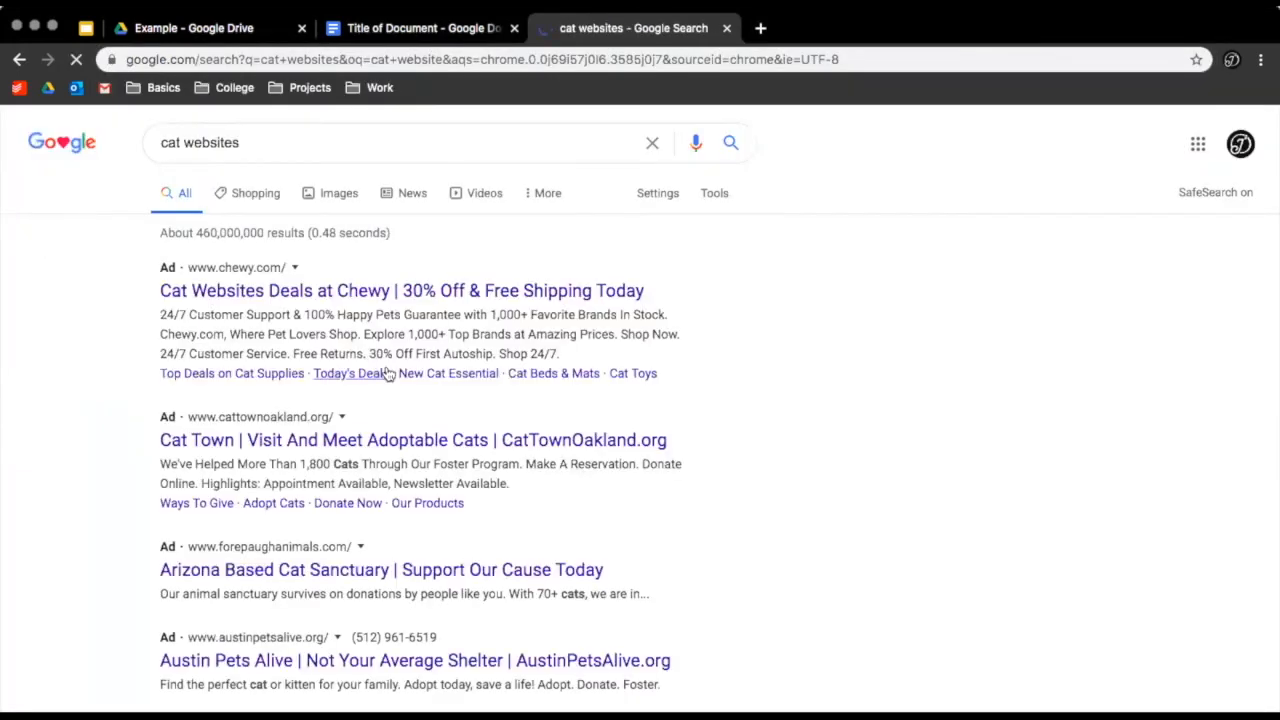
{"action": "scroll", "coordinate": [386, 368], "scroll_direction": "down", "scroll_amount": 10}
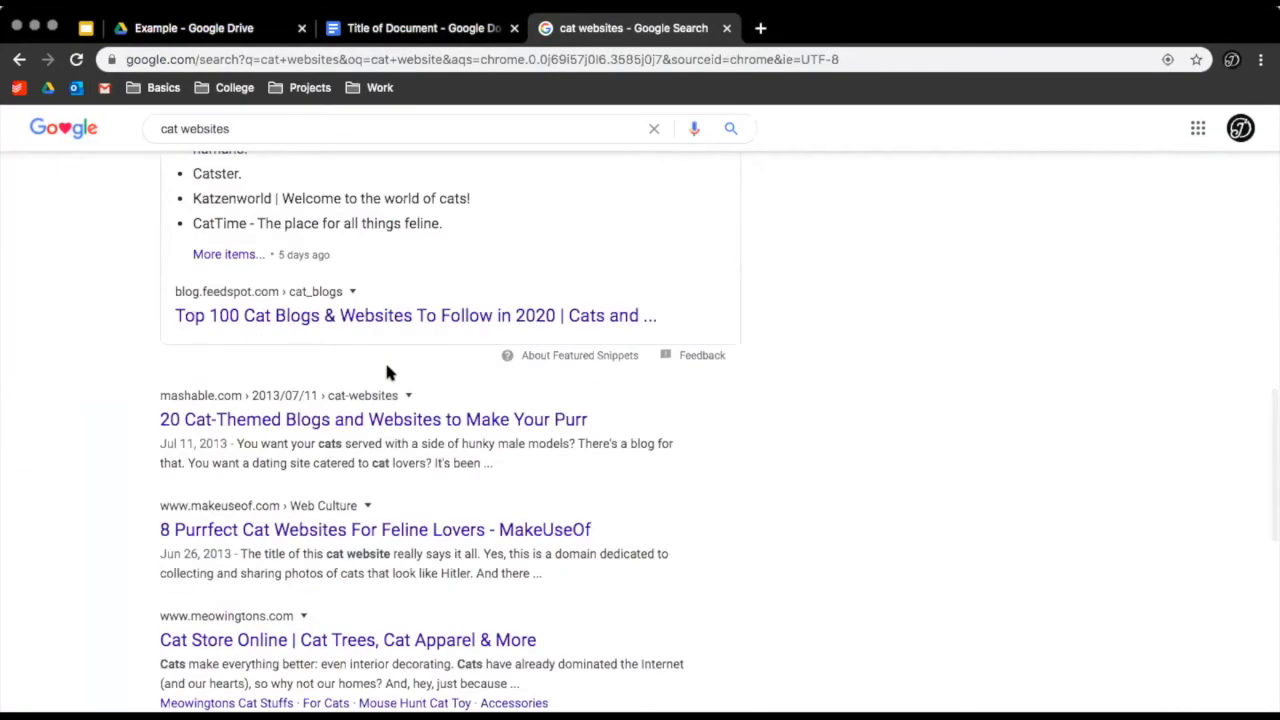
{"action": "scroll", "coordinate": [292, 528], "scroll_direction": "down", "scroll_amount": 5}
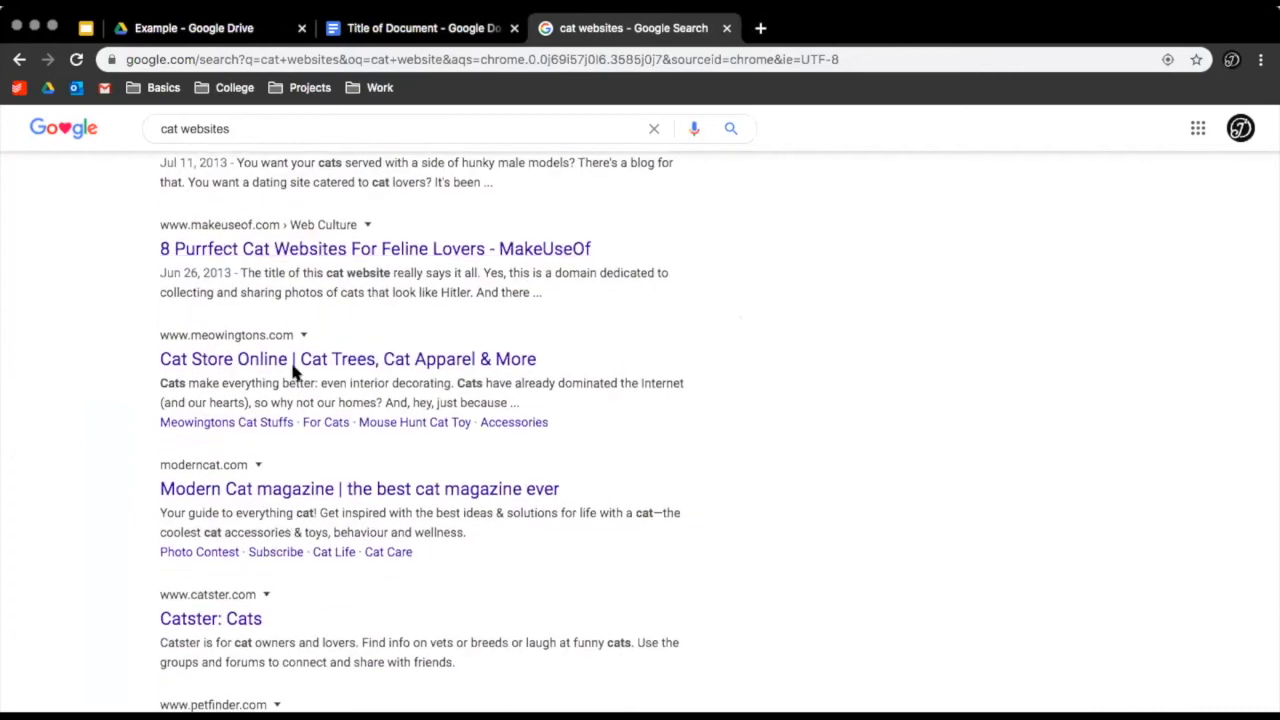
Open the Meowingtons result and copy the footer news headline and excerpt about cats loving boxes
{"action": "left_click", "coordinate": [295, 360]}
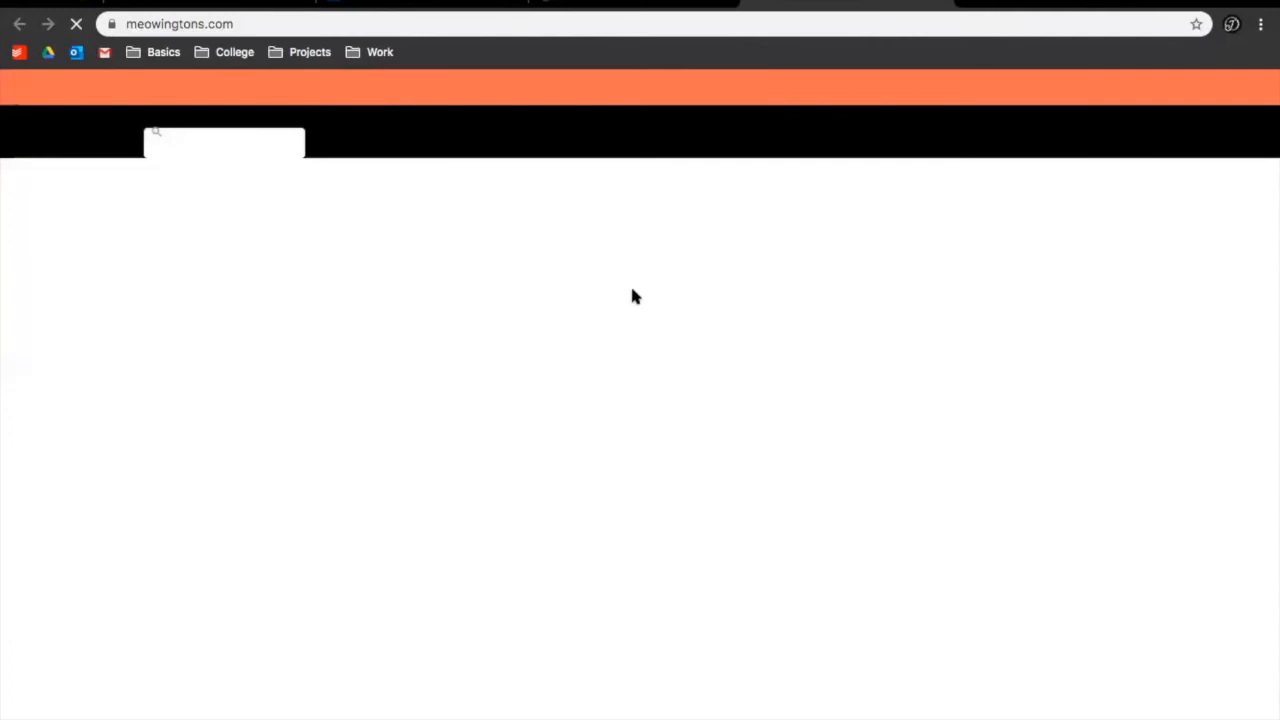
{"action": "scroll", "coordinate": [633, 304], "scroll_direction": "down", "scroll_amount": 10}
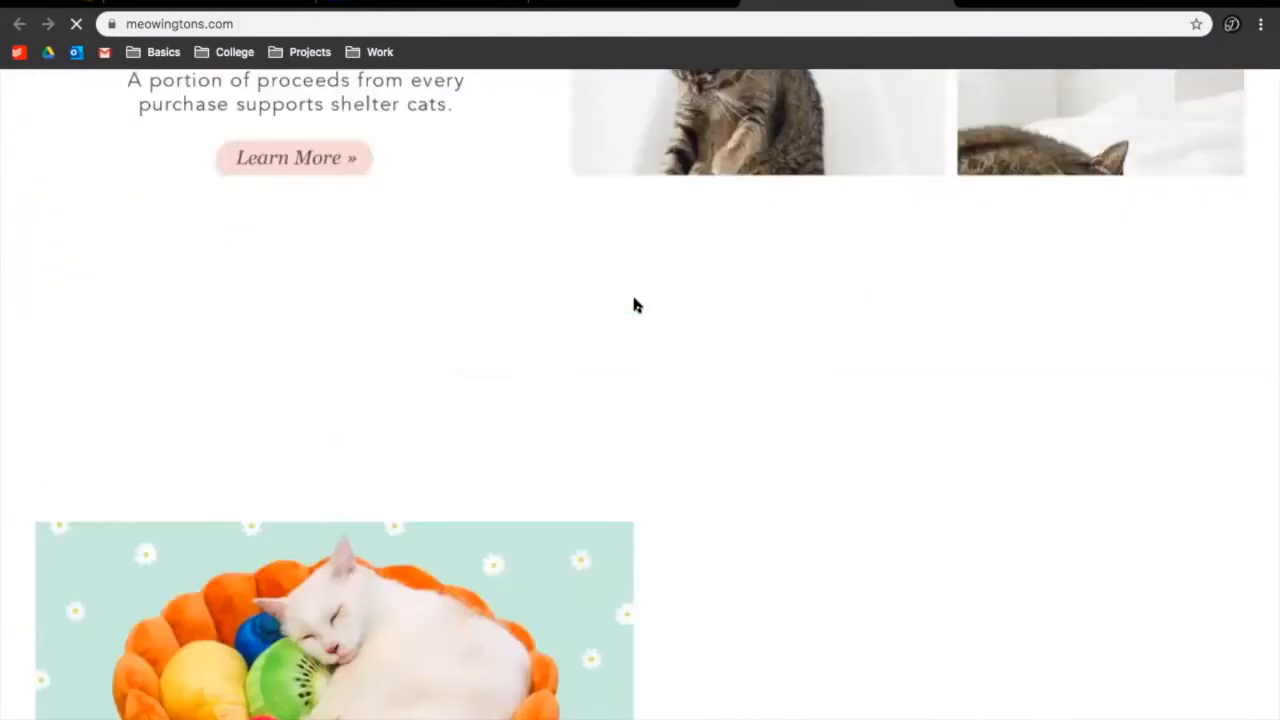
{"action": "scroll", "coordinate": [650, 312], "scroll_direction": "down", "scroll_amount": 3}
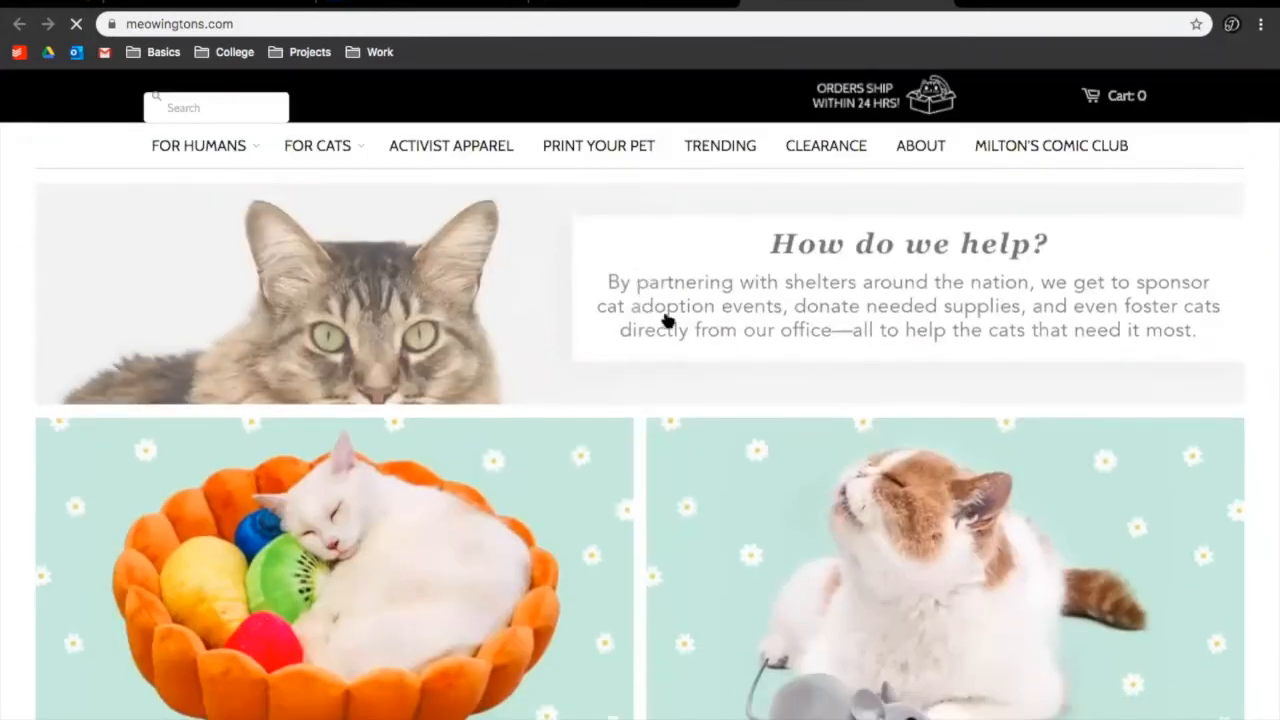
{"action": "scroll", "coordinate": [680, 364], "scroll_direction": "down", "scroll_amount": 8}
{"action": "scroll", "coordinate": [683, 370], "scroll_direction": "down", "scroll_amount": 10}
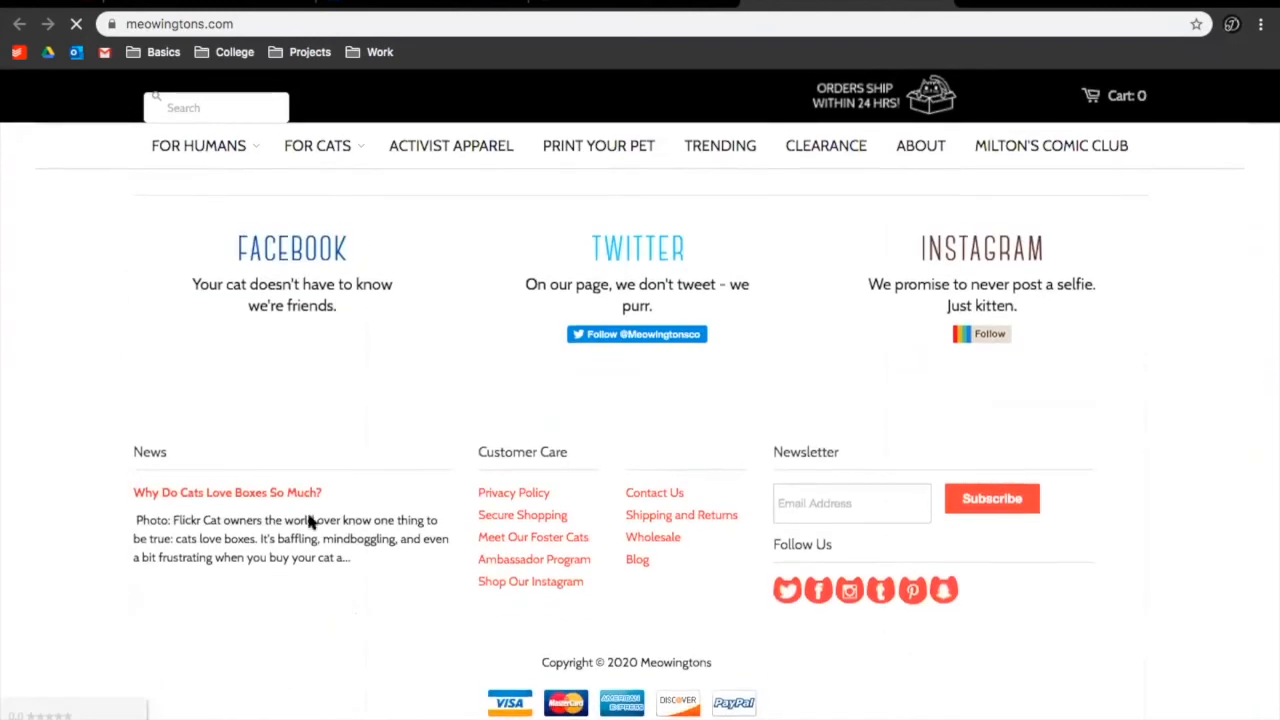
{"action": "left_click_drag", "start_coordinate": [116, 492], "coordinate": [397, 557]}
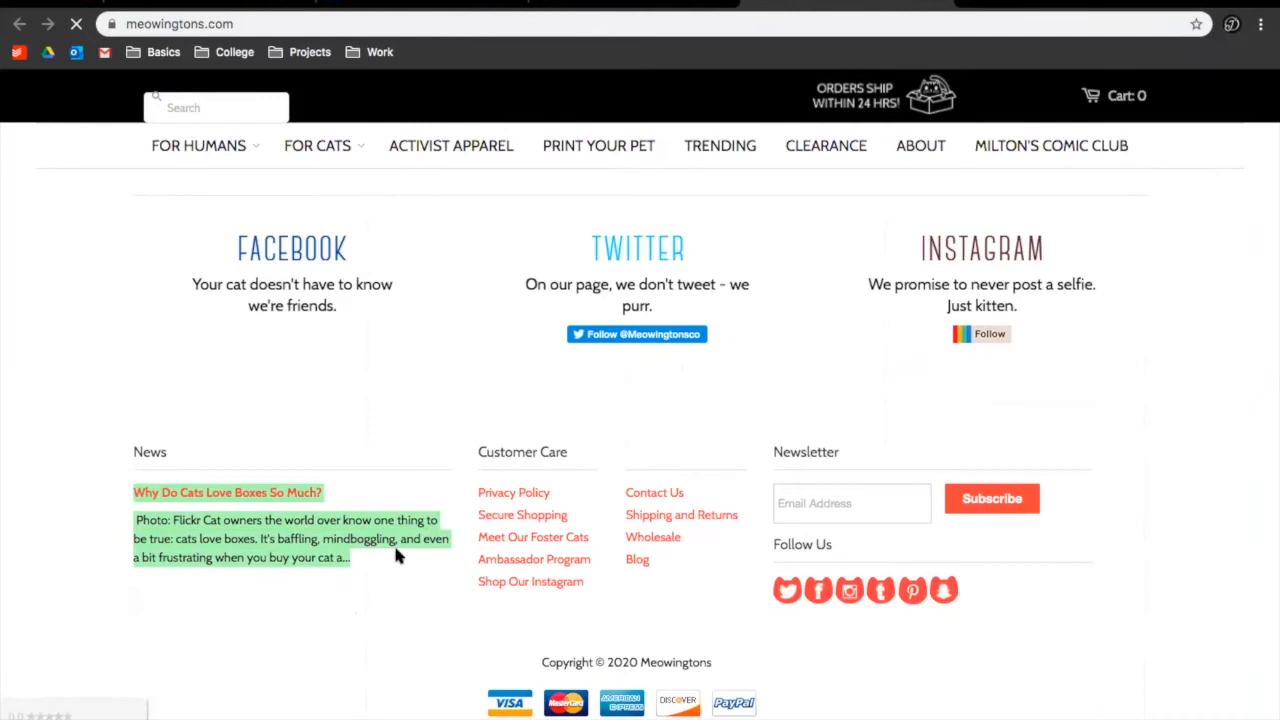
{"action": "right_click", "coordinate": [255, 532]}
{"action": "left_click", "coordinate": [288, 566]}
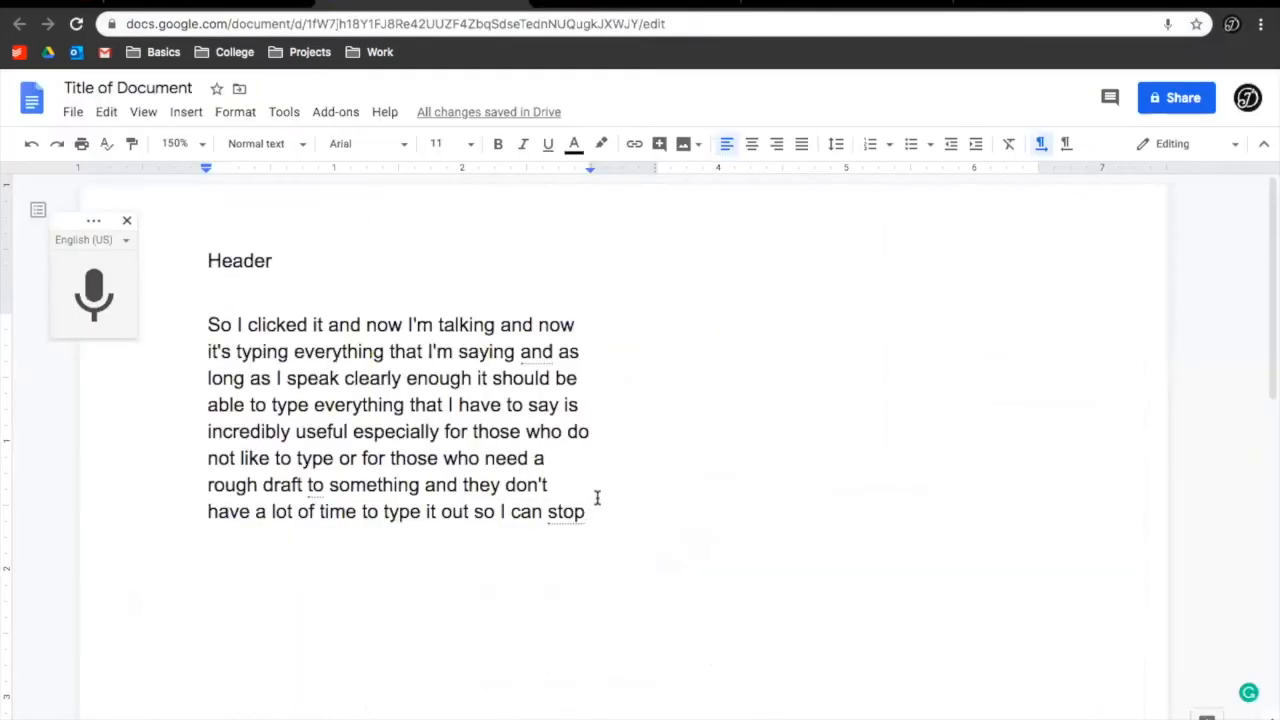
Paste the copied cat article on a new line below the dictated paragraph
{"action": "key", "text": "Return"}
{"action": "key", "text": "Return"}
{"action": "key", "text": "ctrl+v"}
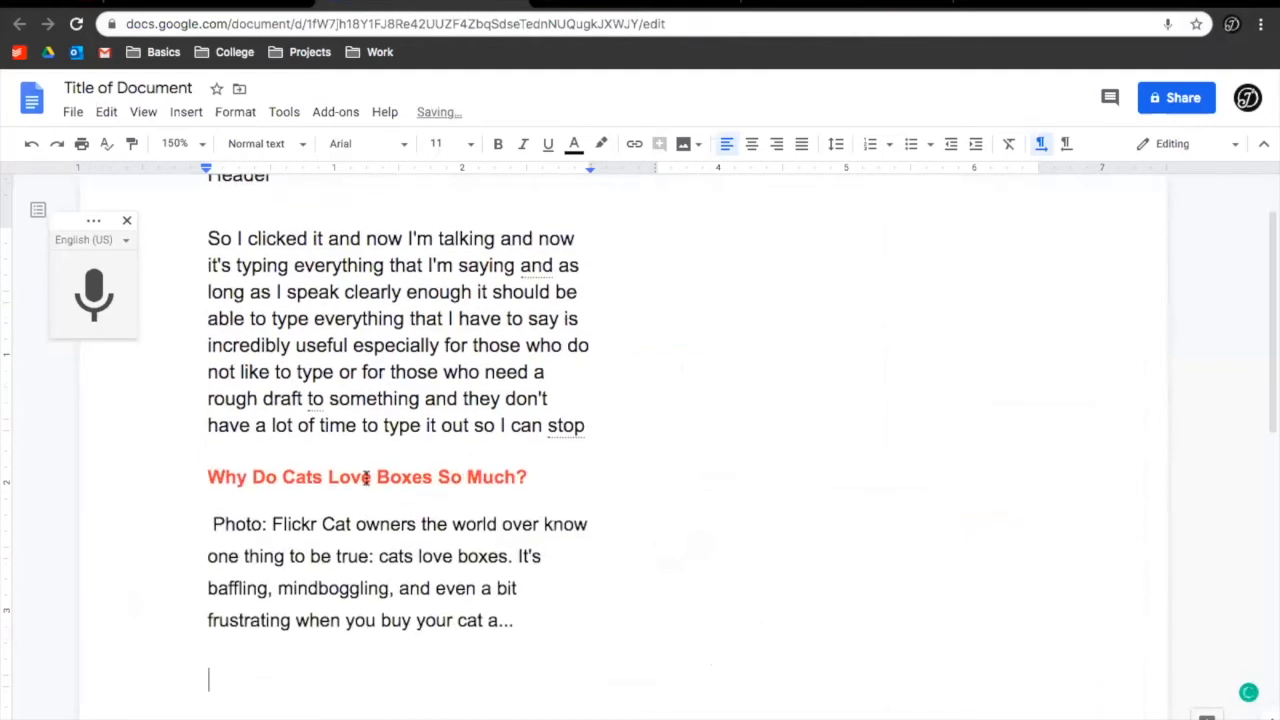
{"action": "left_click", "coordinate": [340, 291]}
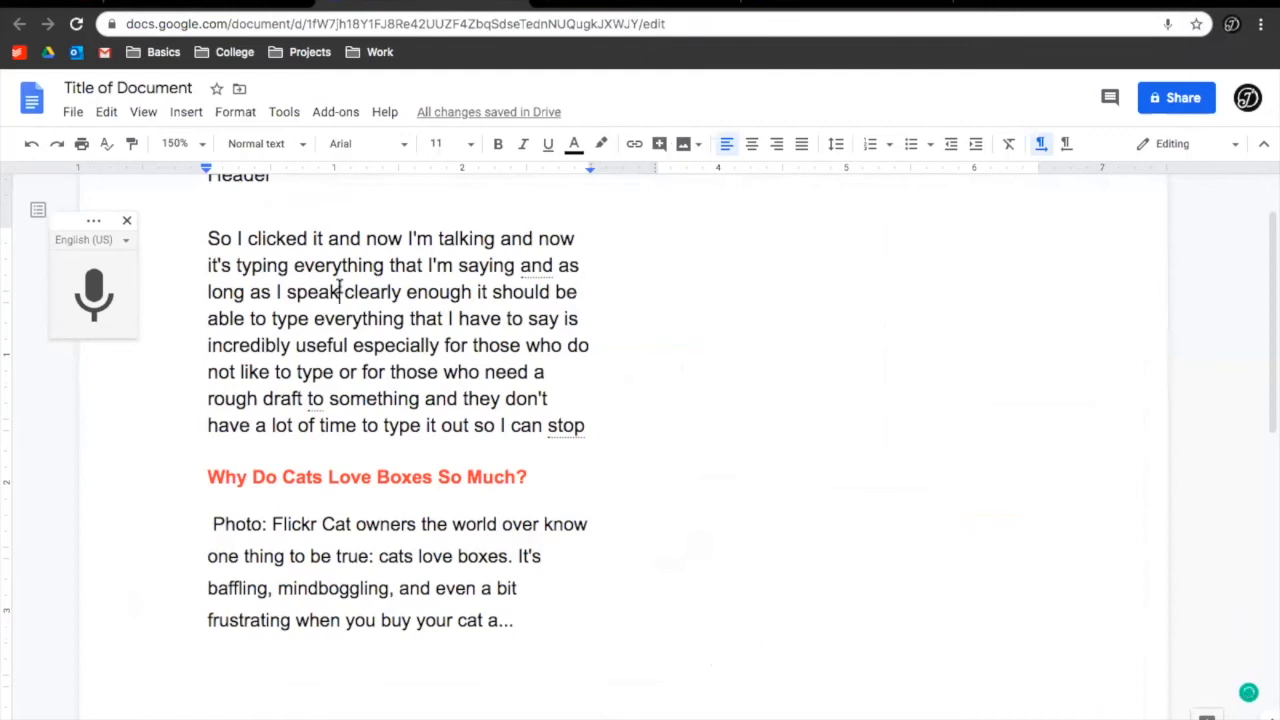
{"action": "scroll", "coordinate": [340, 290], "scroll_direction": "up", "scroll_amount": 2}
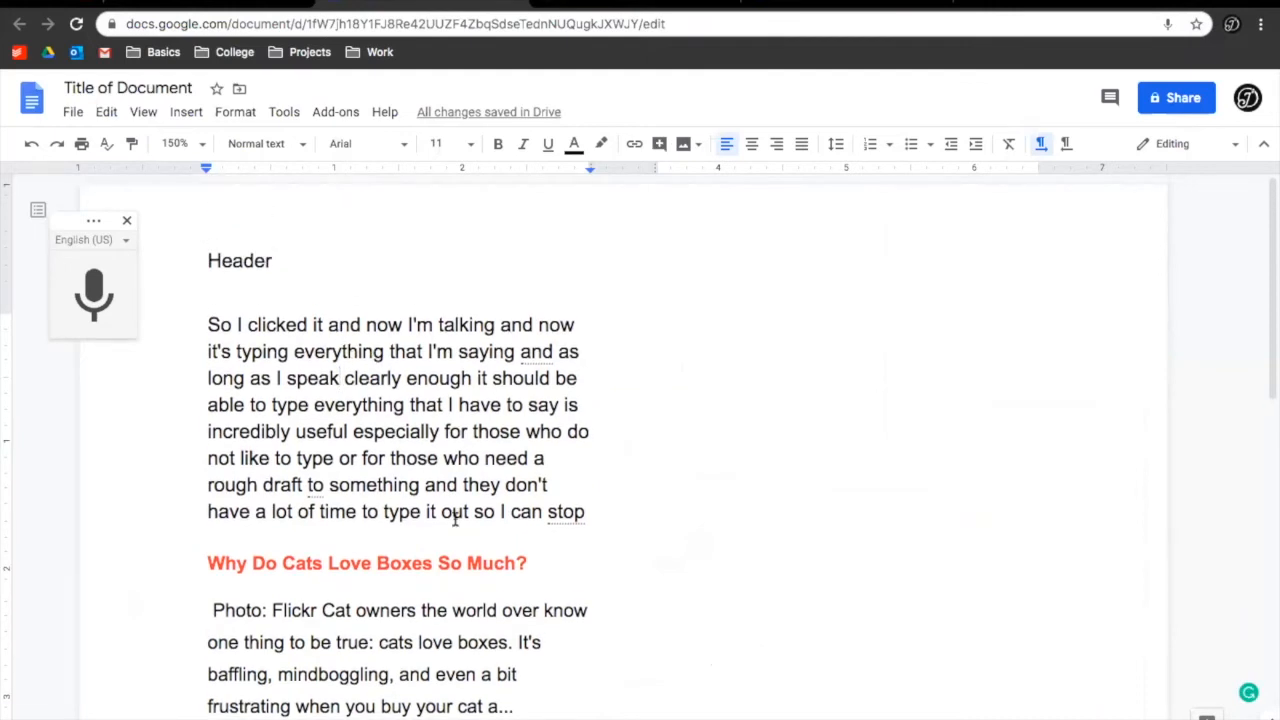
Select the pasted 'Why Do Cats Love Boxes So Much?' article and remove it
{"action": "left_click_drag", "start_coordinate": [518, 683], "coordinate": [280, 529]}
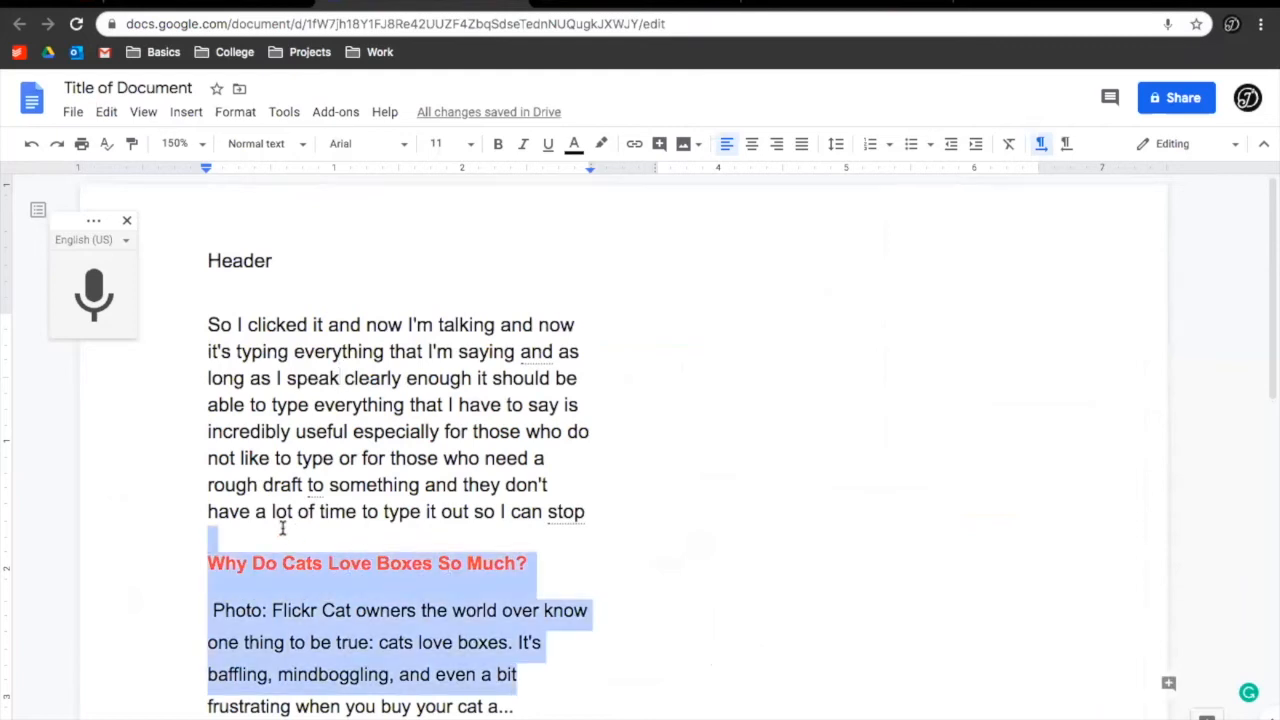
{"action": "left_click", "coordinate": [294, 561]}
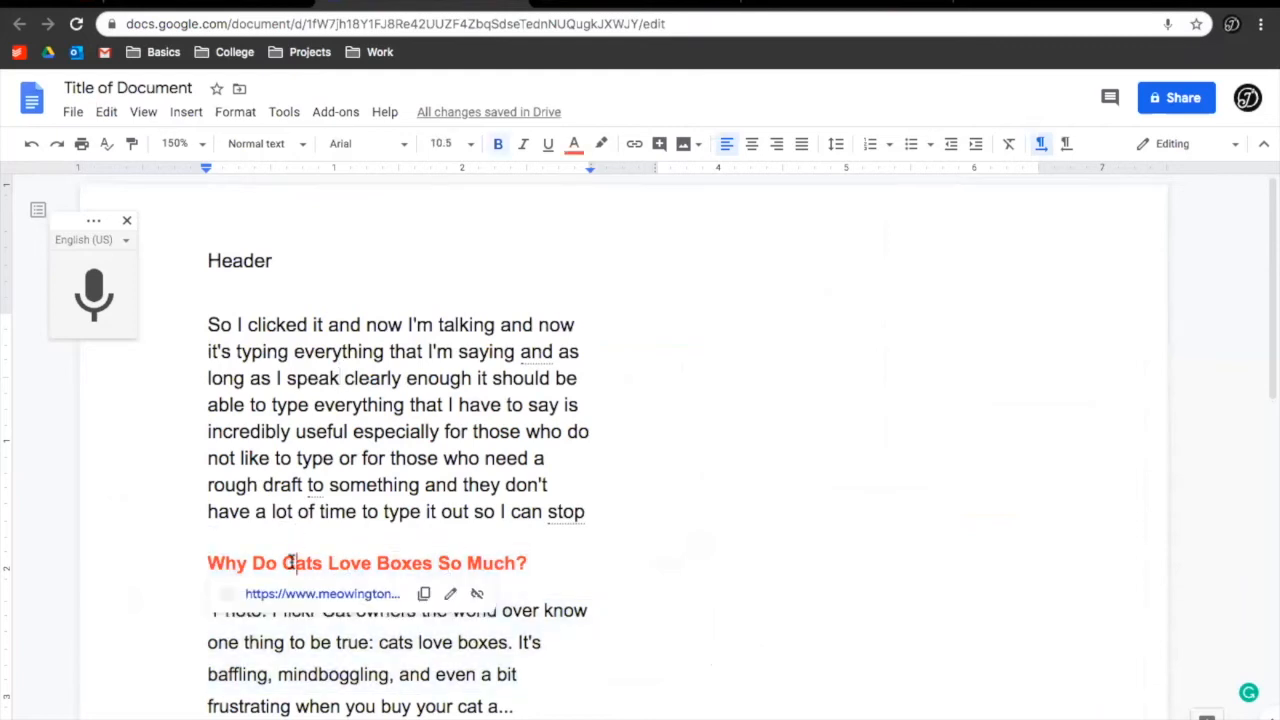
{"action": "left_click", "coordinate": [543, 562]}
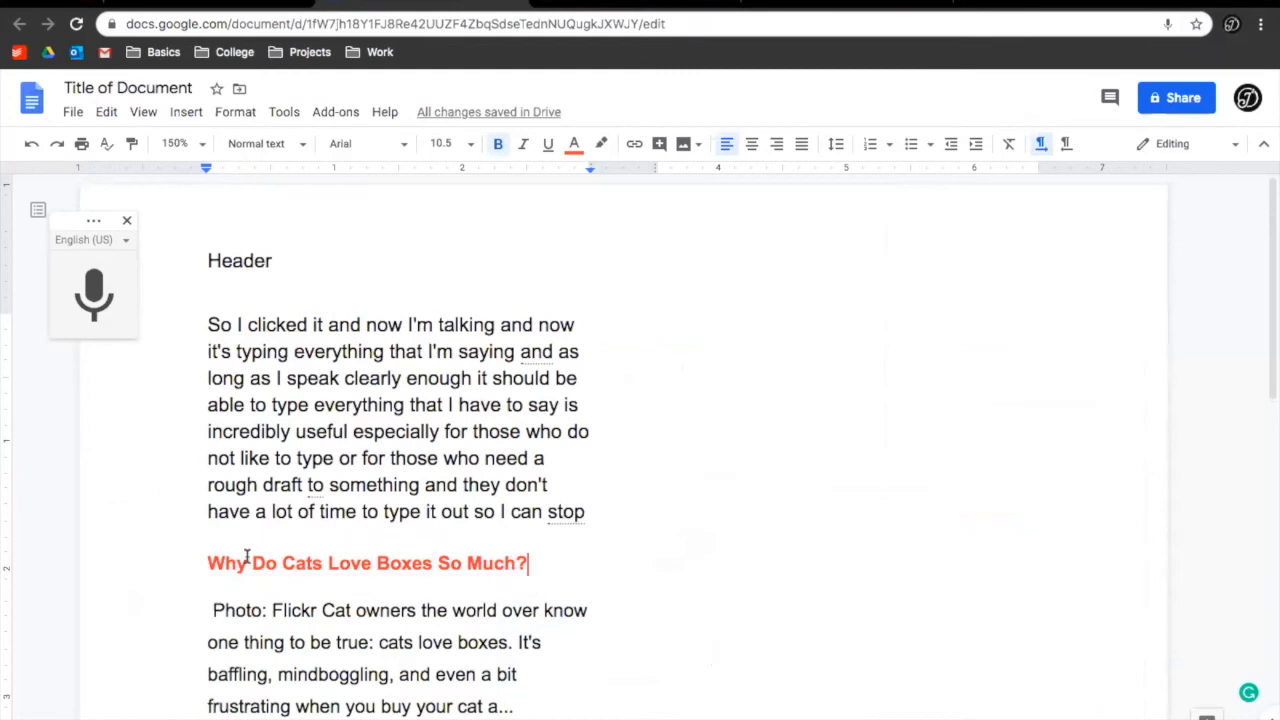
{"action": "left_click", "coordinate": [207, 562], "text": "shift"}
{"action": "left_click", "coordinate": [719, 457]}
{"action": "key", "text": "ctrl+z"}
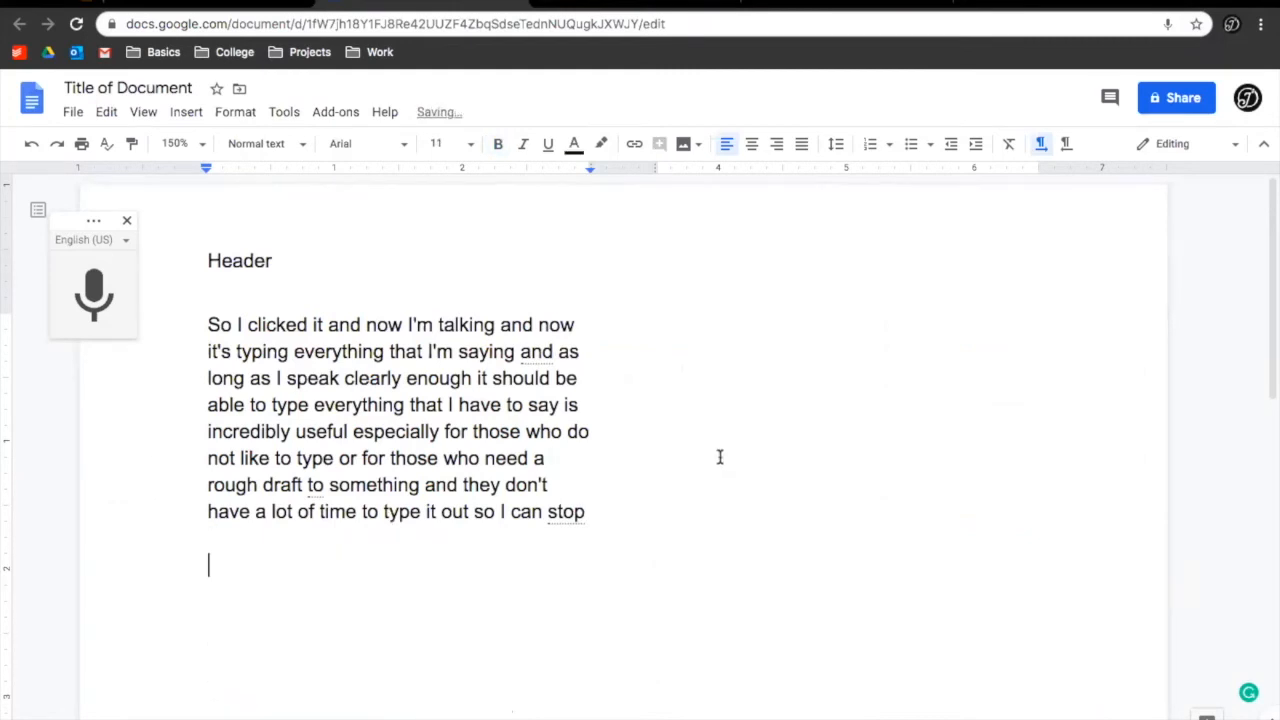
Paste the cat article on the empty line using Paste without formatting
{"action": "right_click", "coordinate": [271, 603]}
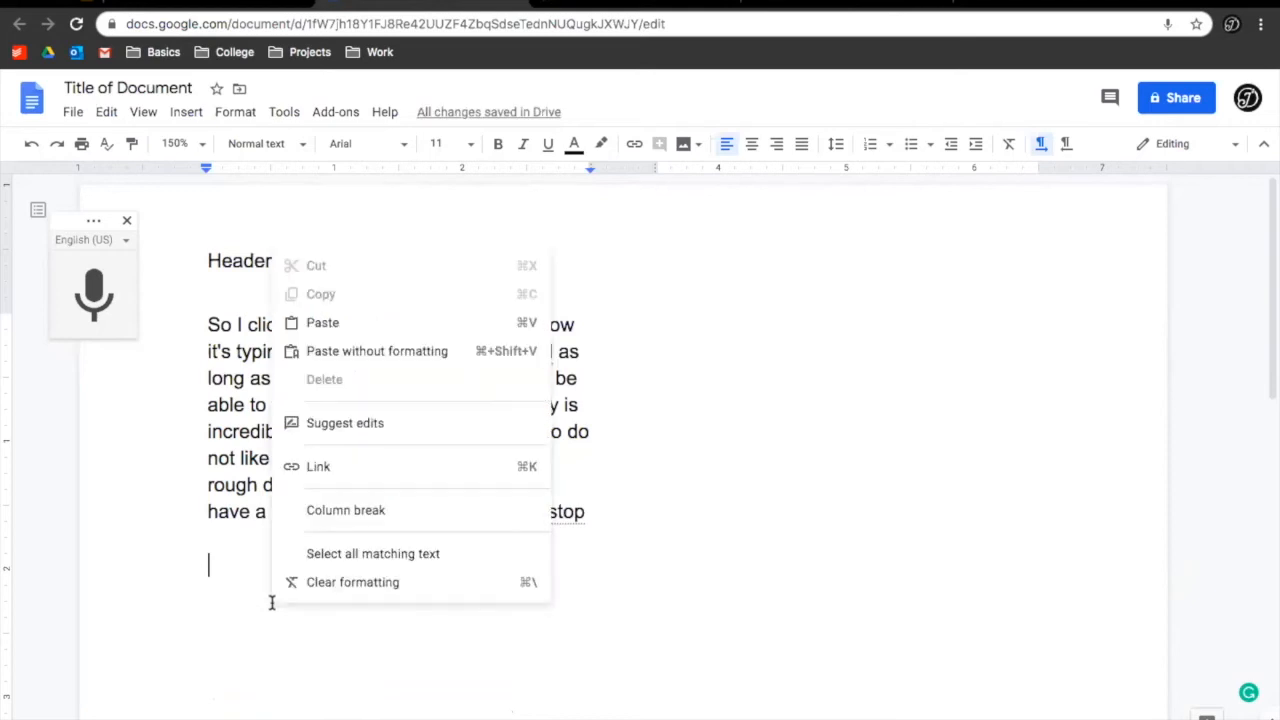
{"action": "left_click", "coordinate": [377, 351]}
{"action": "left_click", "coordinate": [643, 567]}
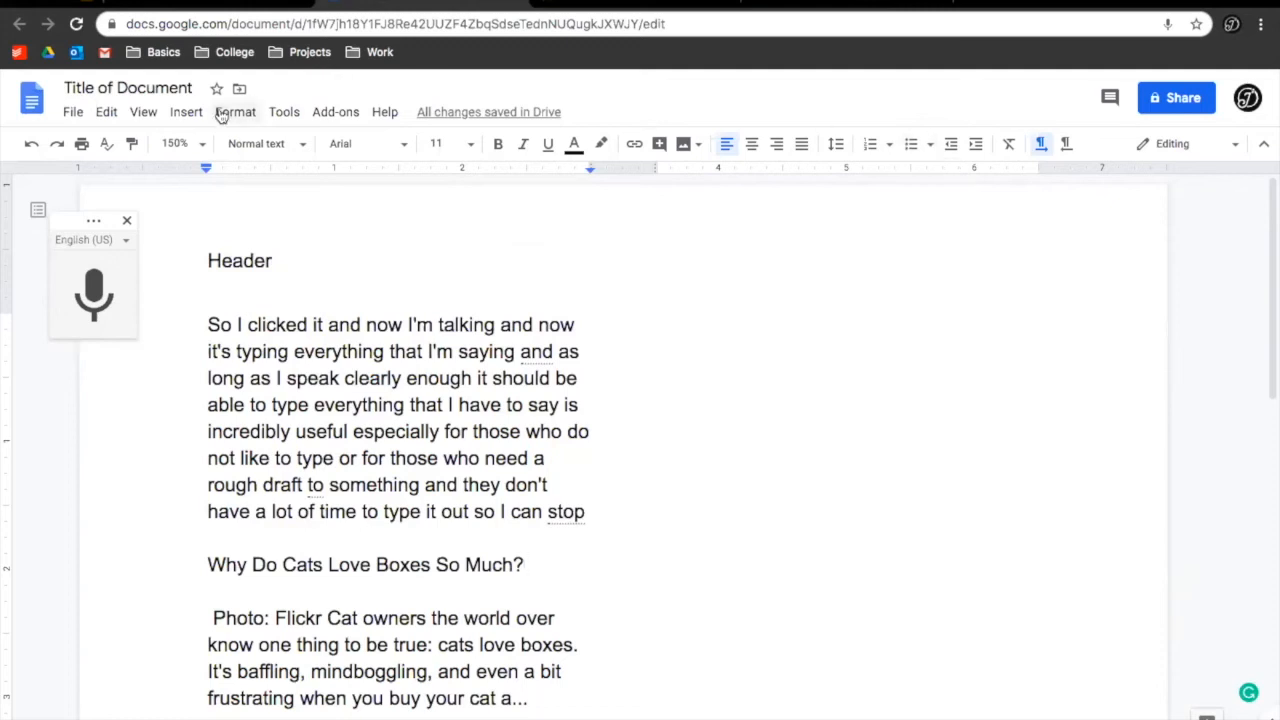
Browse the Tools, Add-ons, Format and Help menus and type 'find' in the Help menu search
{"action": "left_click", "coordinate": [385, 113]}
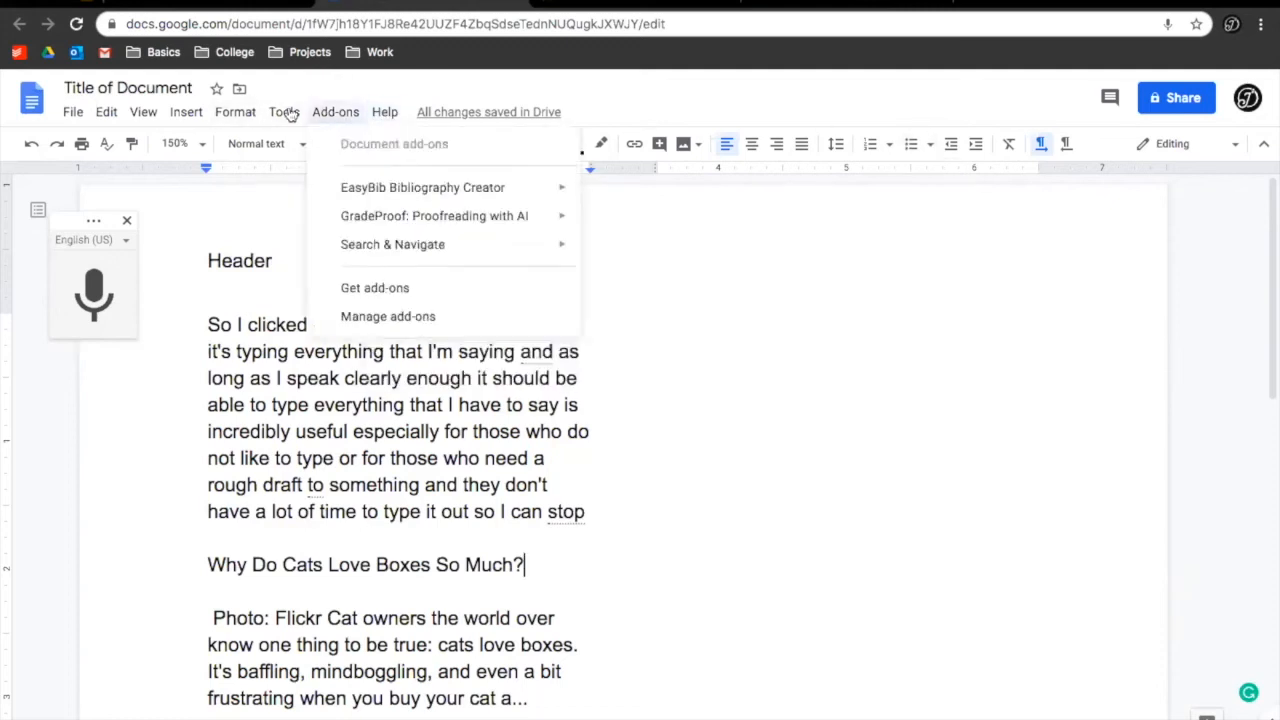
{"action": "mouse_move", "coordinate": [270, 108]}
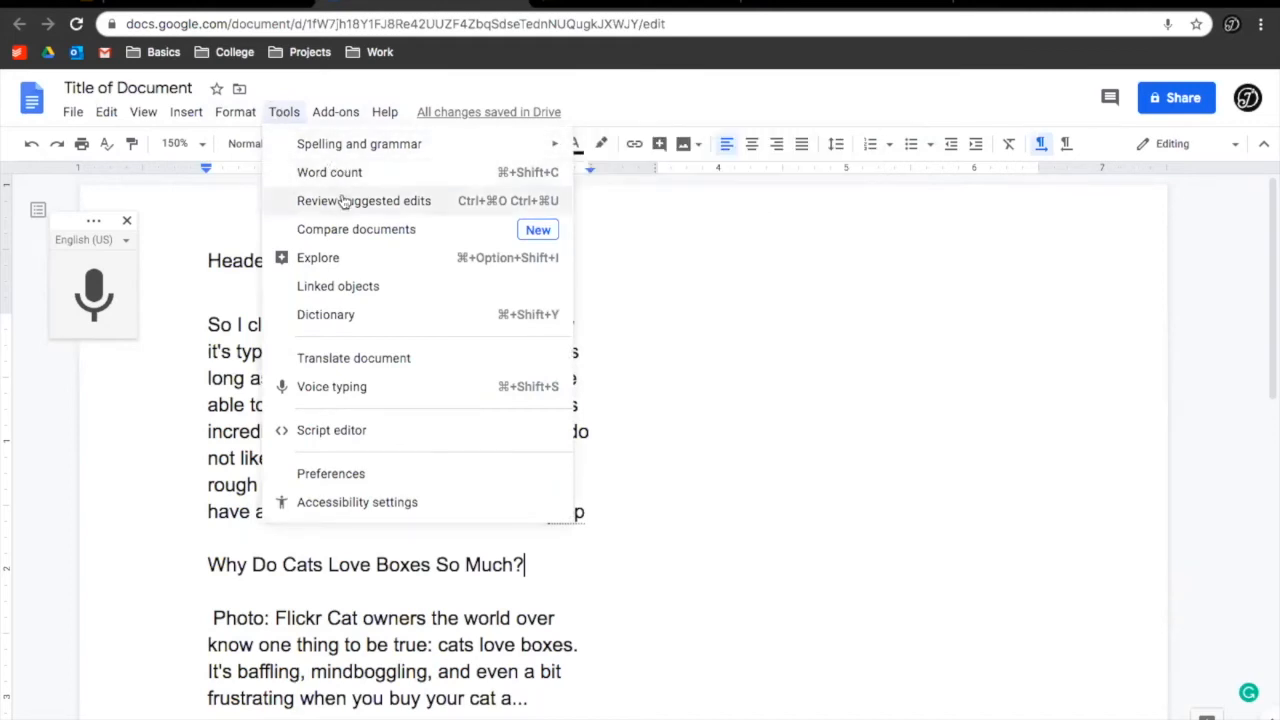
{"action": "mouse_move", "coordinate": [325, 110]}
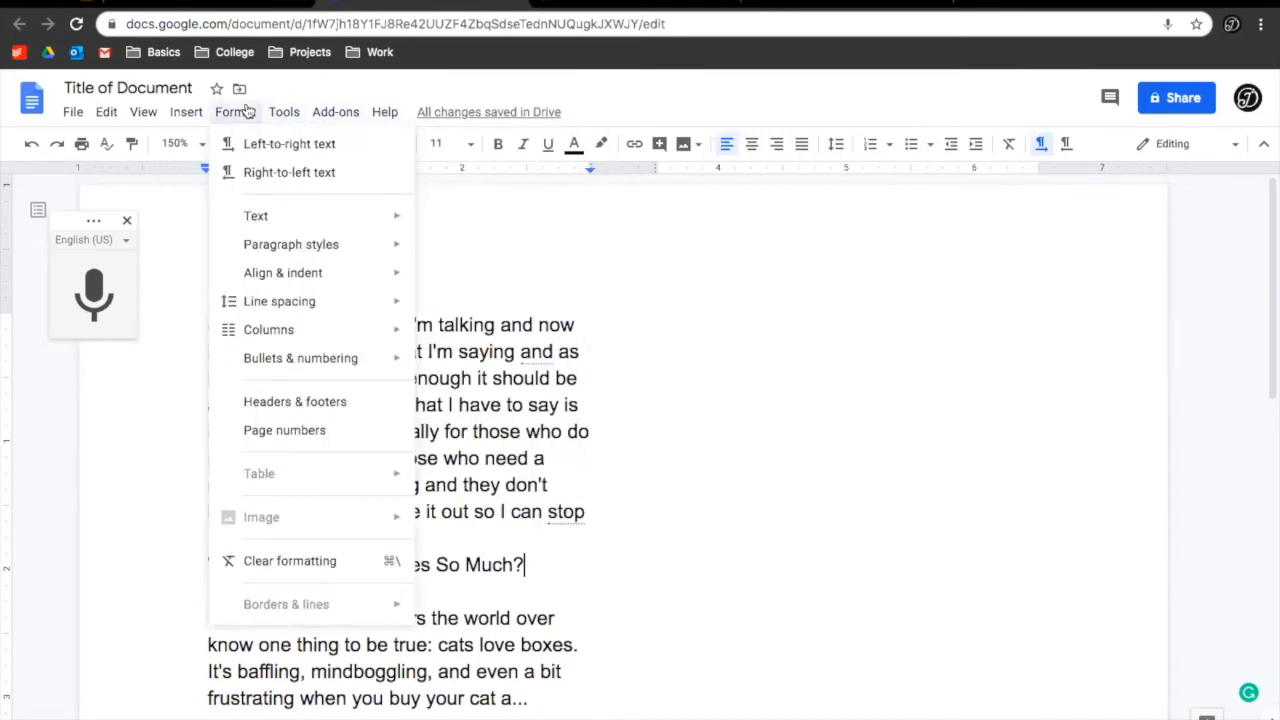
{"action": "mouse_move", "coordinate": [190, 110]}
{"action": "mouse_move", "coordinate": [232, 104]}
{"action": "mouse_move", "coordinate": [381, 117]}
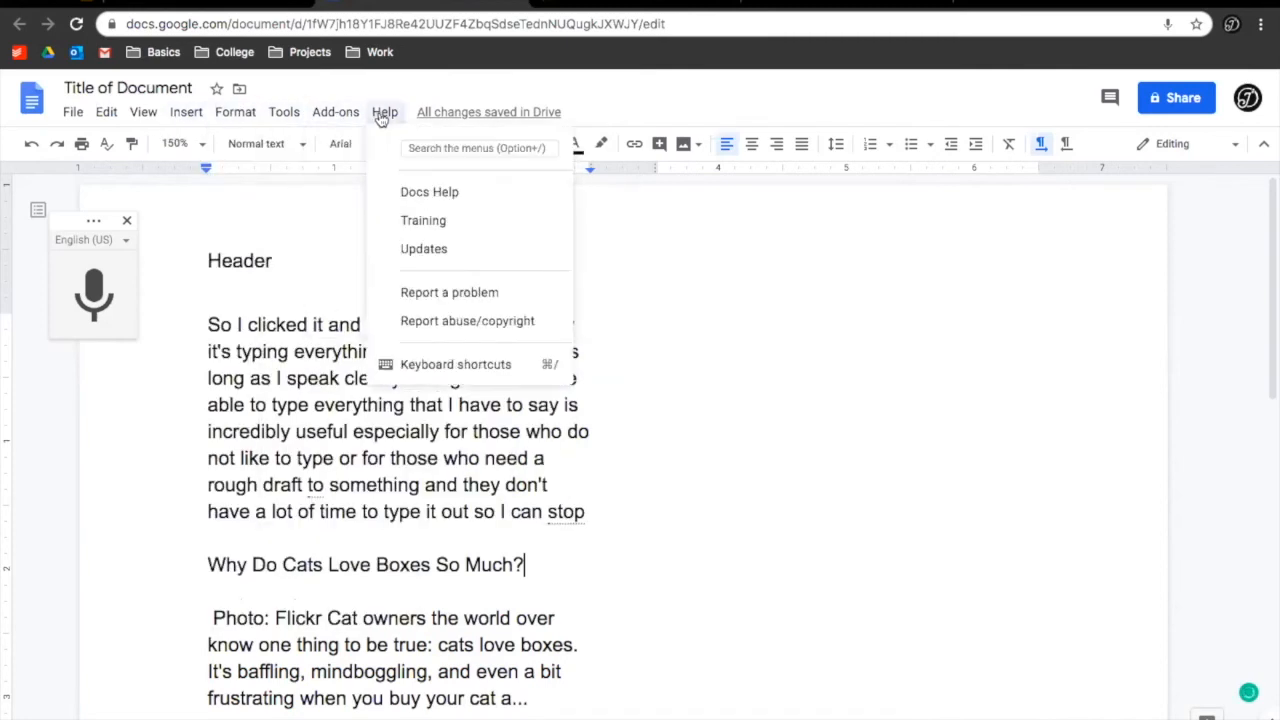
{"action": "type", "text": "find"}
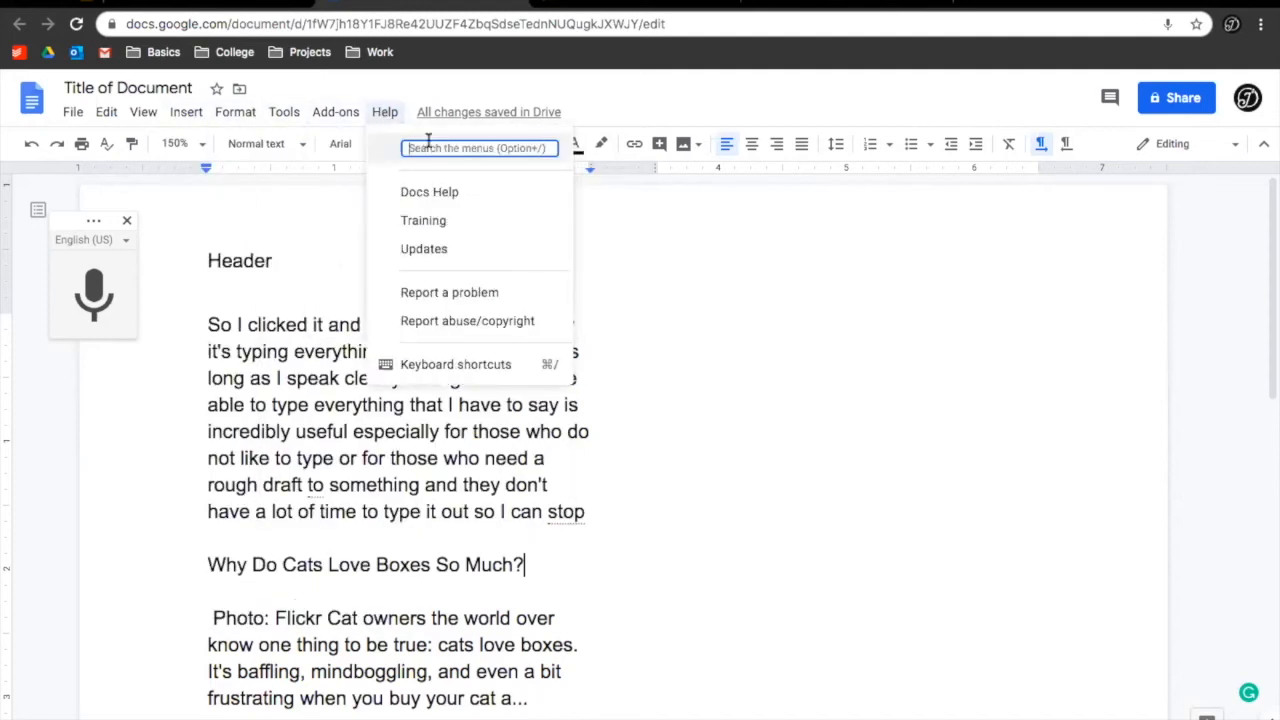
In Find and replace, enter 'type' and 'chat' and replace all occurrences
{"action": "type", "text": "fi"}
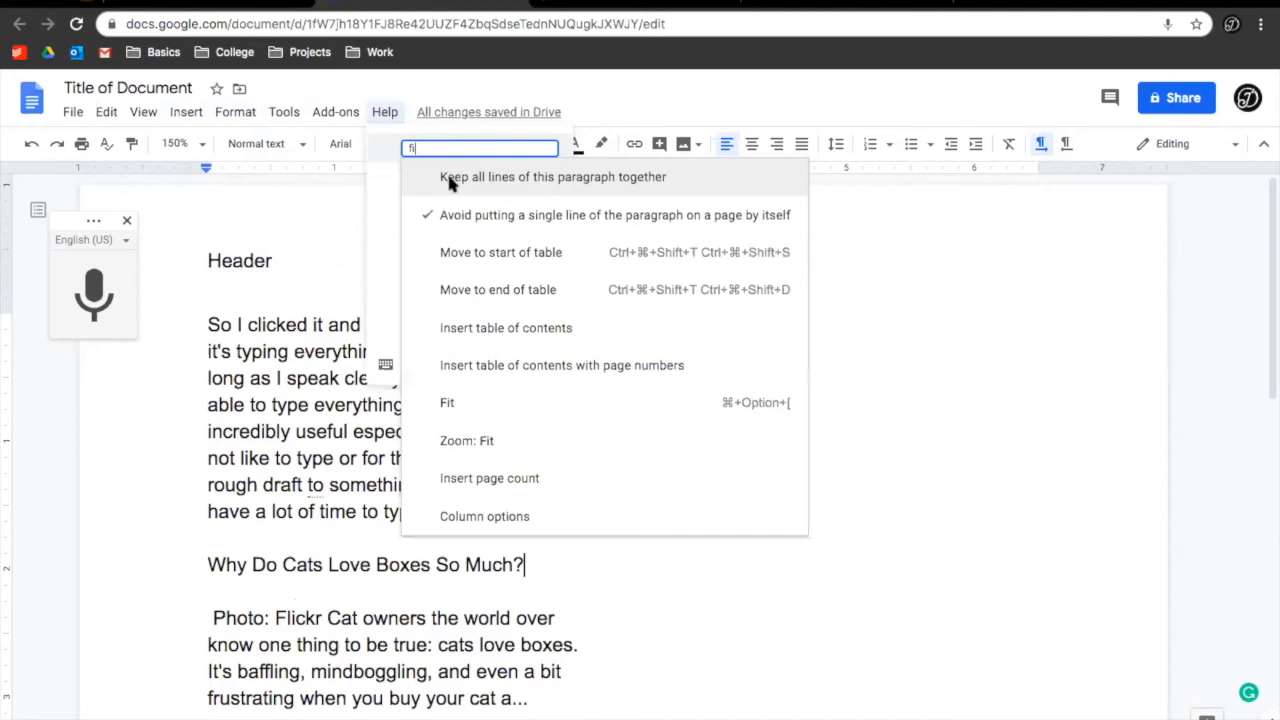
{"action": "key", "text": "super+shift+h"}
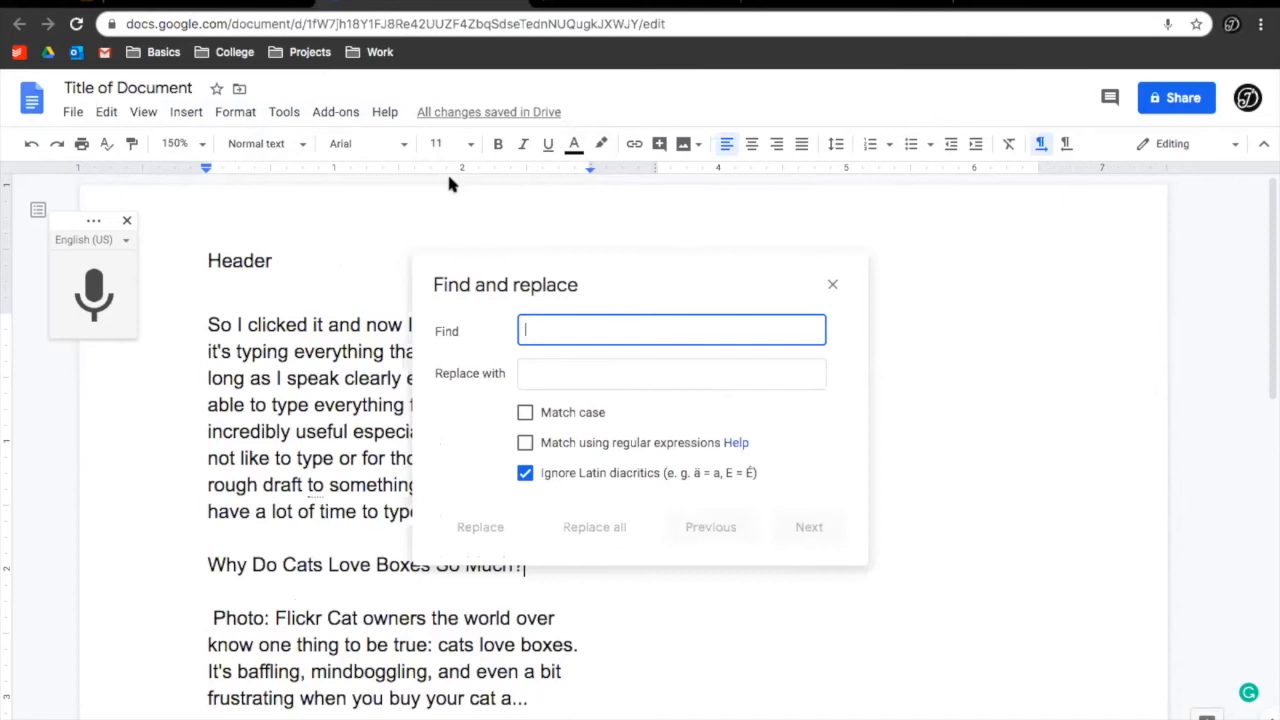
{"action": "left_click_drag", "start_coordinate": [582, 258], "coordinate": [797, 214]}
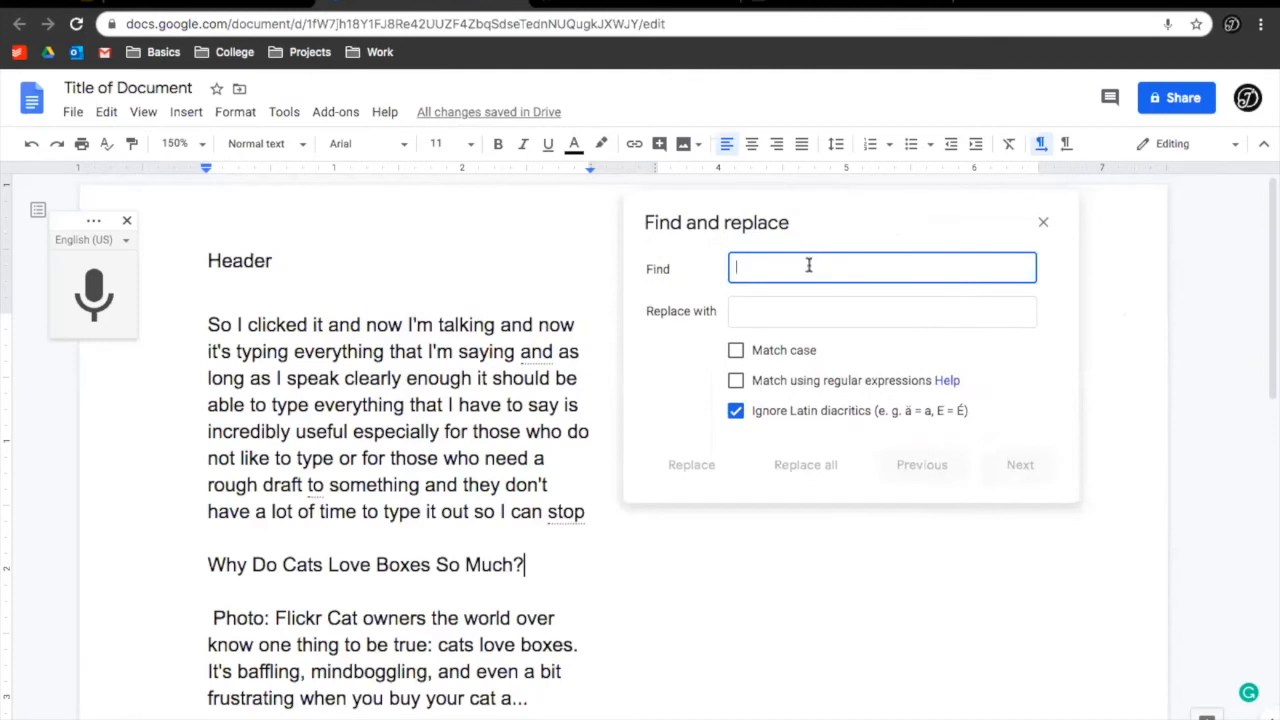
{"action": "type", "text": "type"}
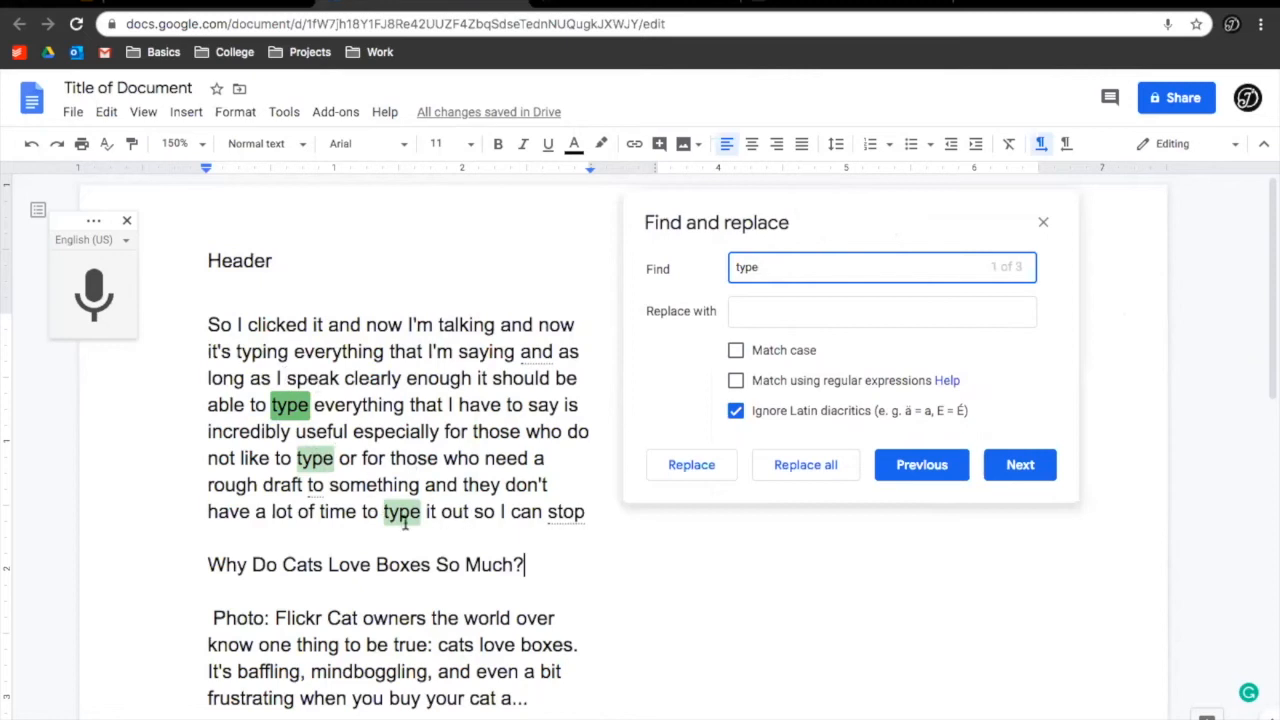
{"action": "scroll", "coordinate": [405, 523], "scroll_direction": "down", "scroll_amount": 1}
{"action": "scroll", "coordinate": [405, 524], "scroll_direction": "up", "scroll_amount": 1}
{"action": "left_click", "coordinate": [754, 305]}
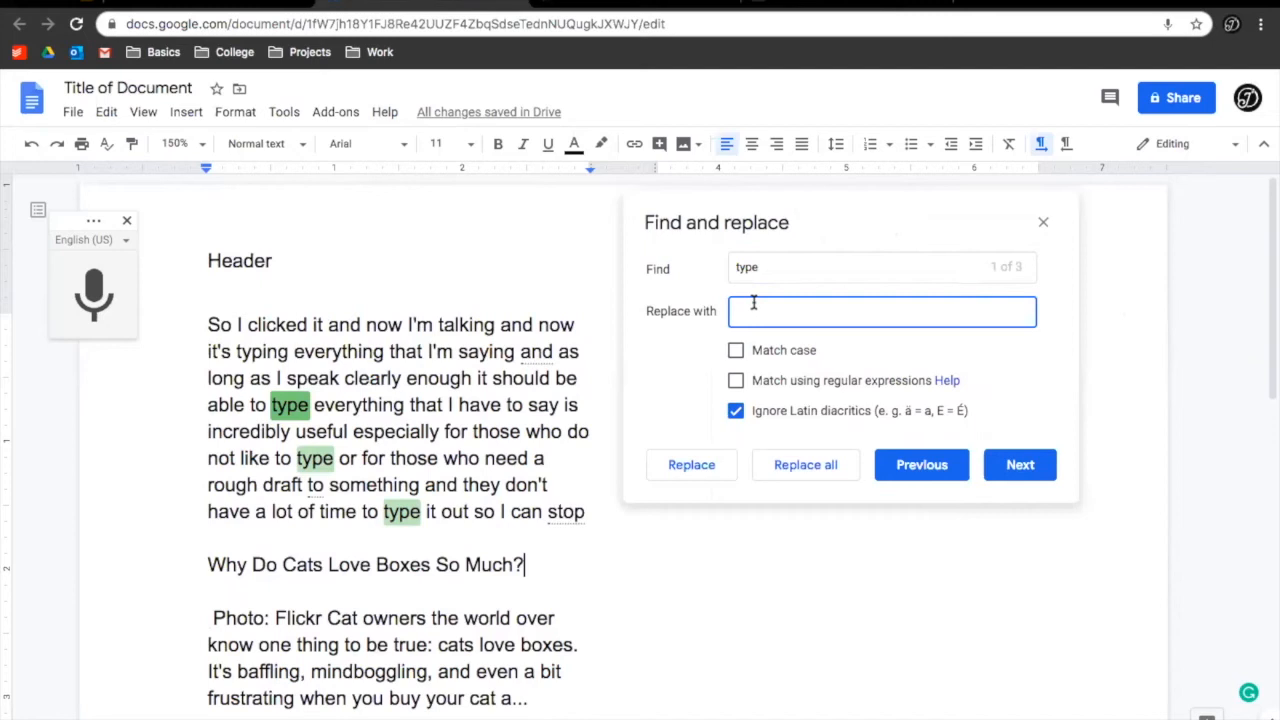
{"action": "type", "text": "chat"}
{"action": "left_click", "coordinate": [806, 464]}
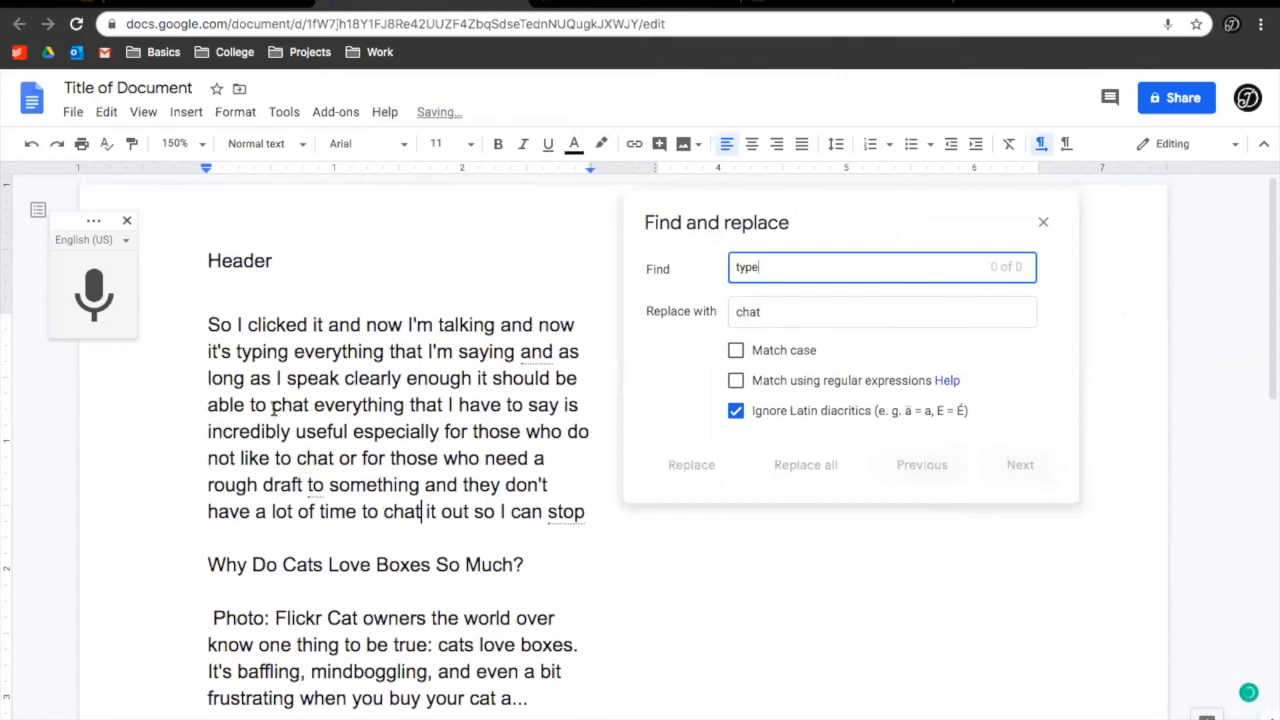
{"action": "left_click_drag", "start_coordinate": [274, 408], "coordinate": [304, 432]}
{"action": "left_click", "coordinate": [492, 412]}
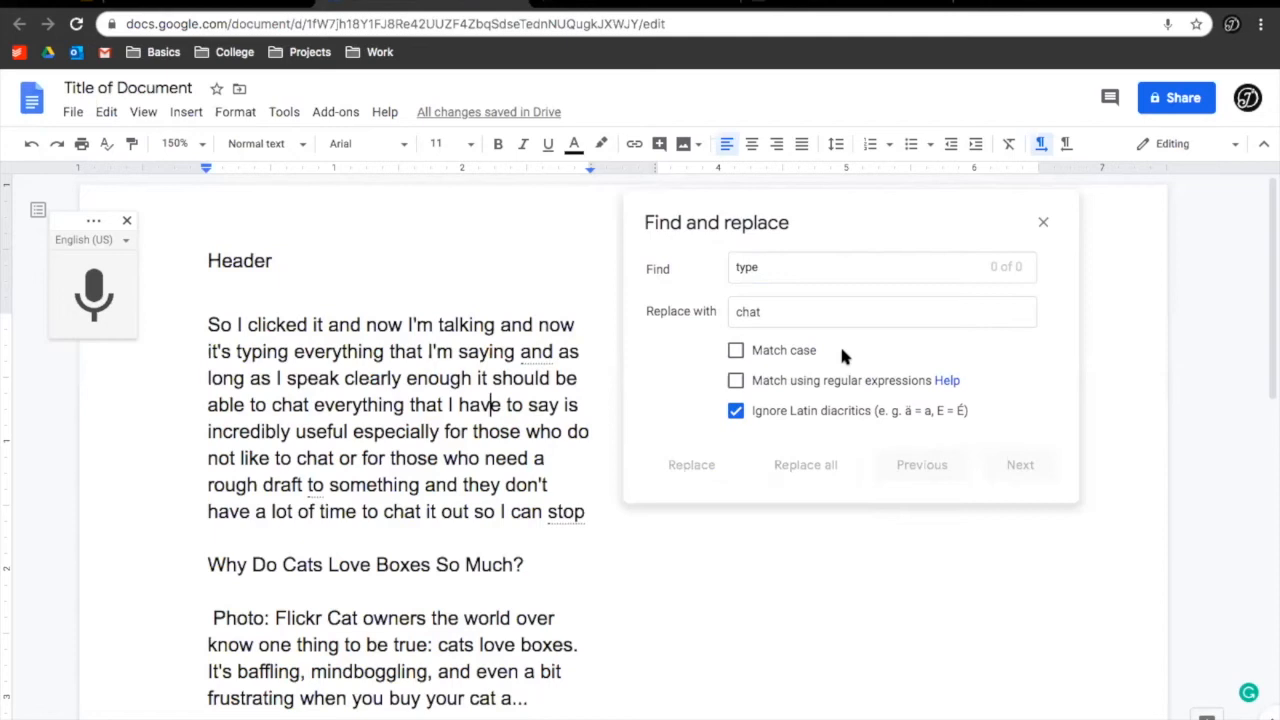
Close the Find and replace box and open Explore, showing topics Chat It Out, Flickr and World
{"action": "left_click", "coordinate": [385, 112]}
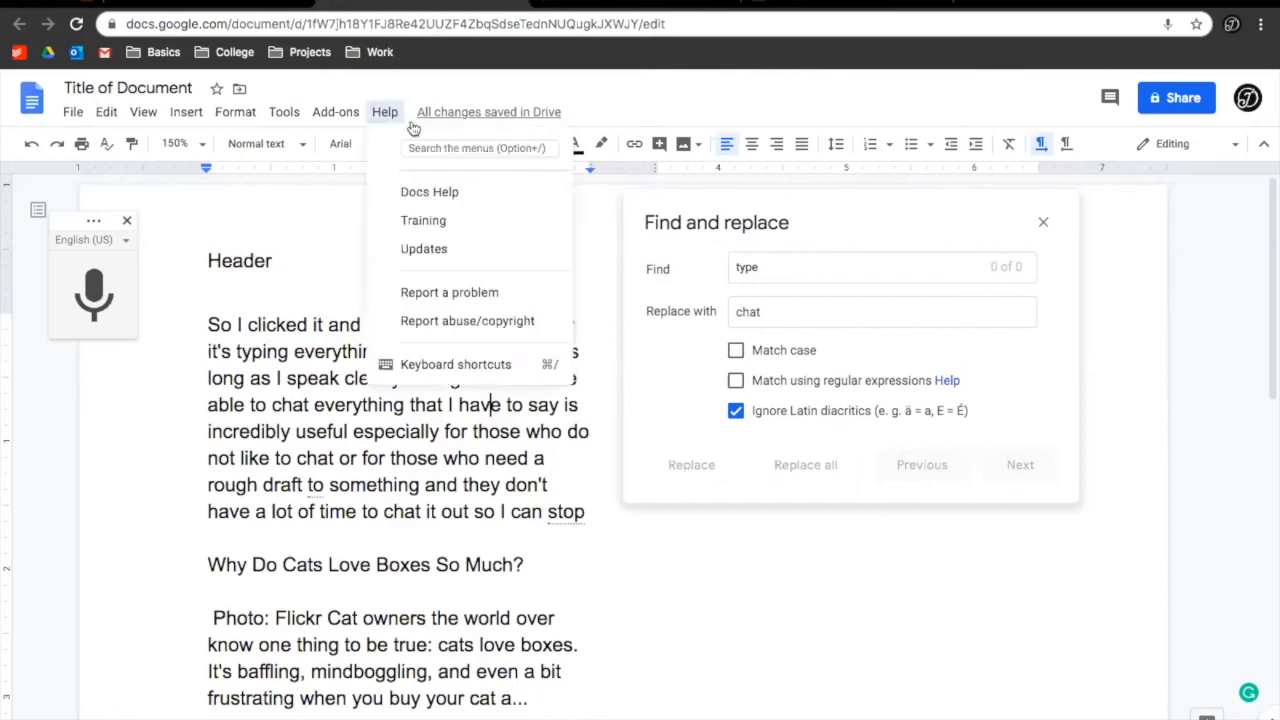
{"action": "left_click", "coordinate": [460, 150]}
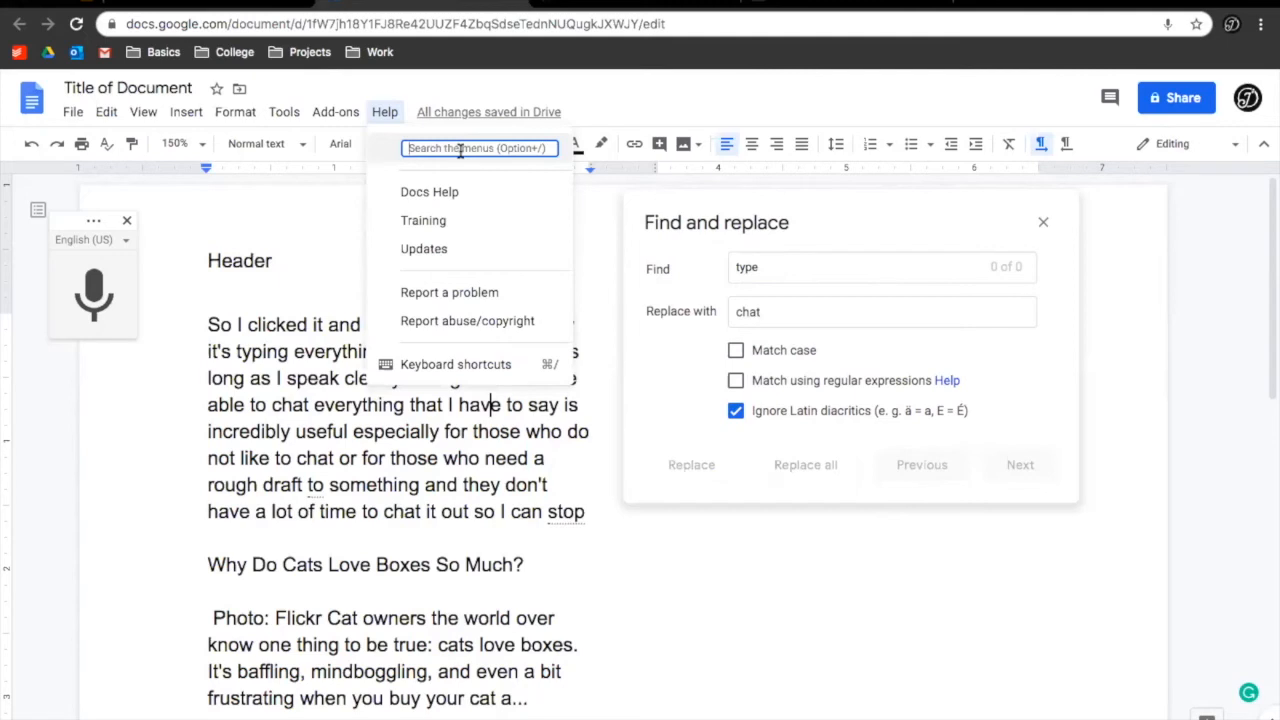
{"action": "left_click", "coordinate": [1044, 225]}
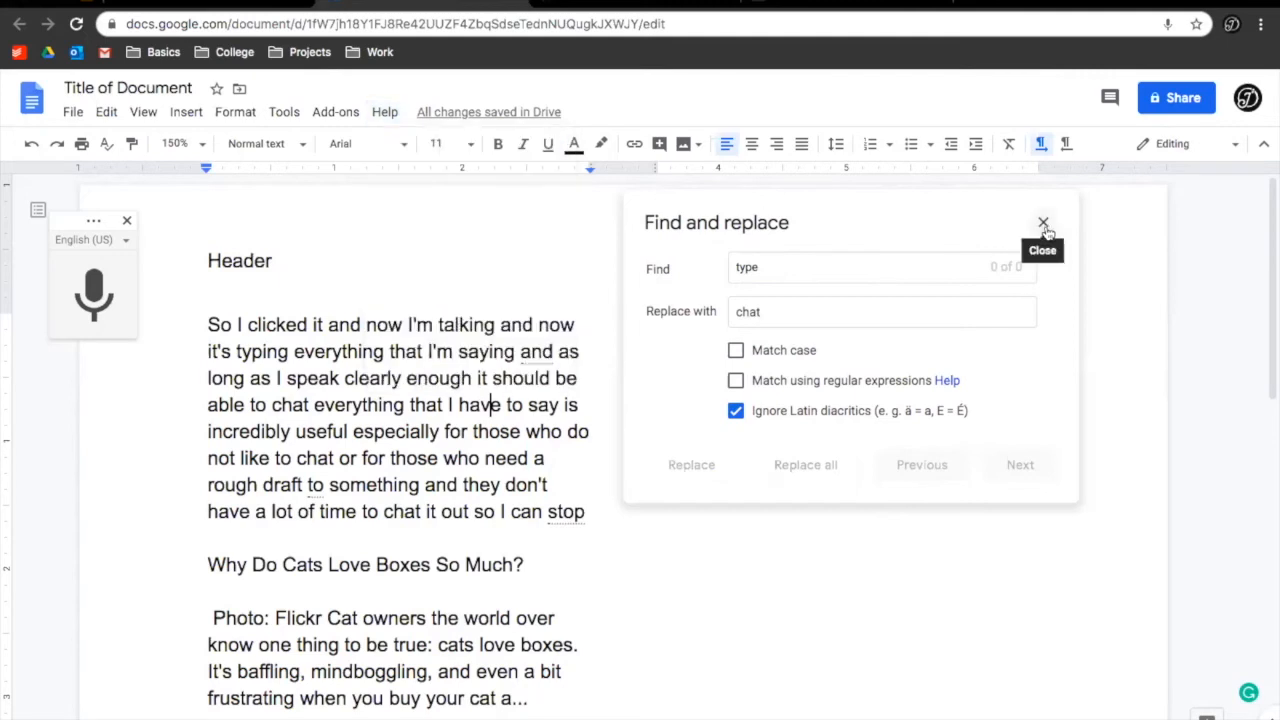
{"action": "left_click", "coordinate": [1044, 225]}
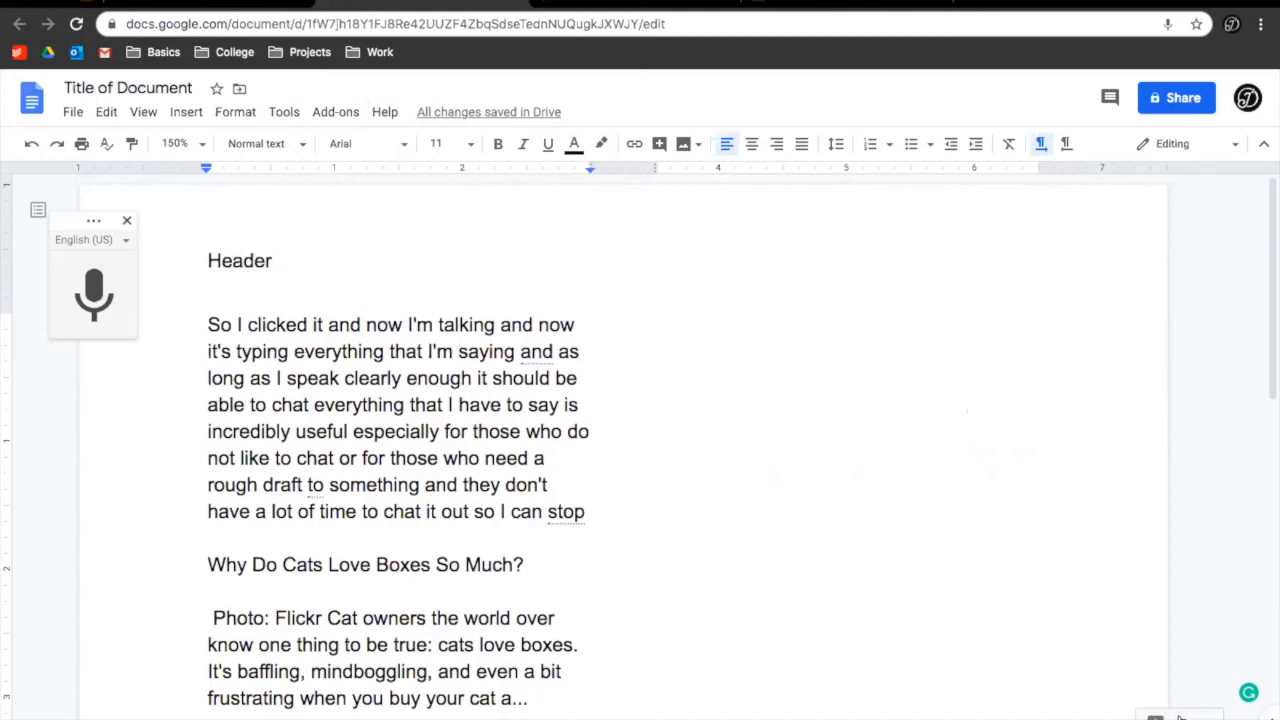
{"action": "left_click", "coordinate": [1180, 716]}
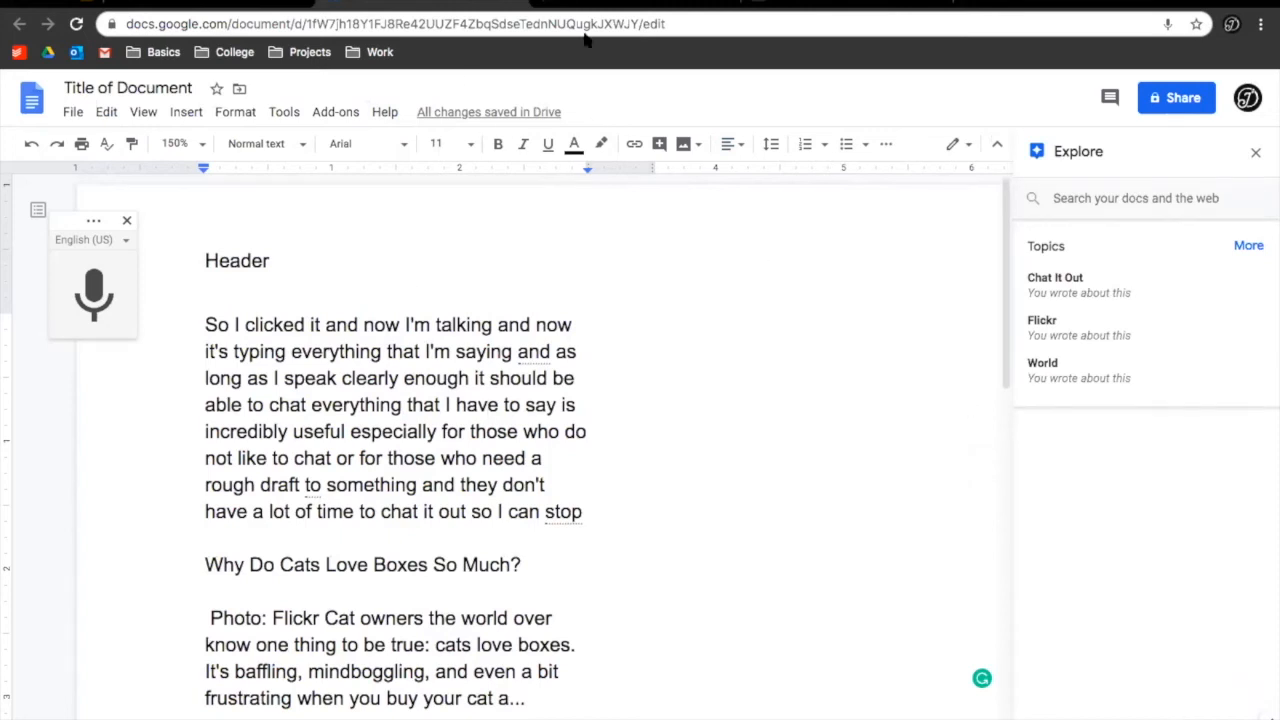
Return to the document from the Meowingtons tab and run an Explore search for 'cats'
{"action": "left_click", "coordinate": [625, 4]}
{"action": "left_click", "coordinate": [815, 2]}
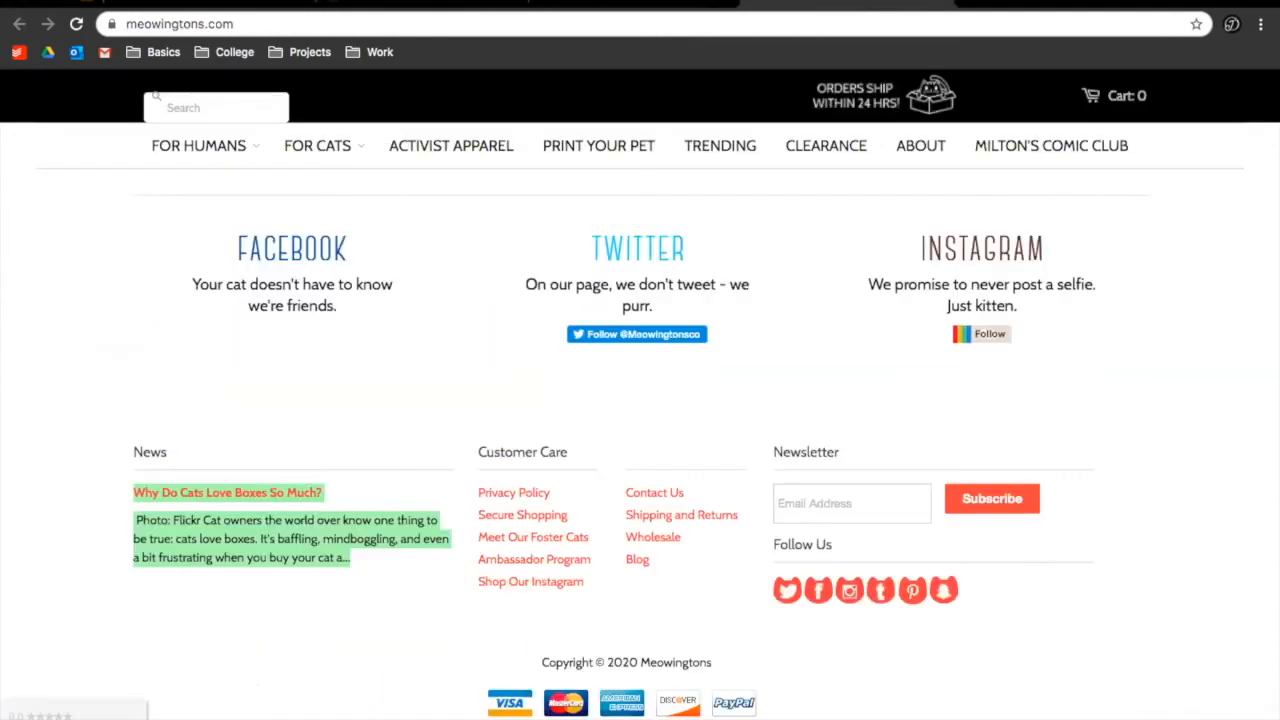
{"action": "left_click", "coordinate": [437, 5]}
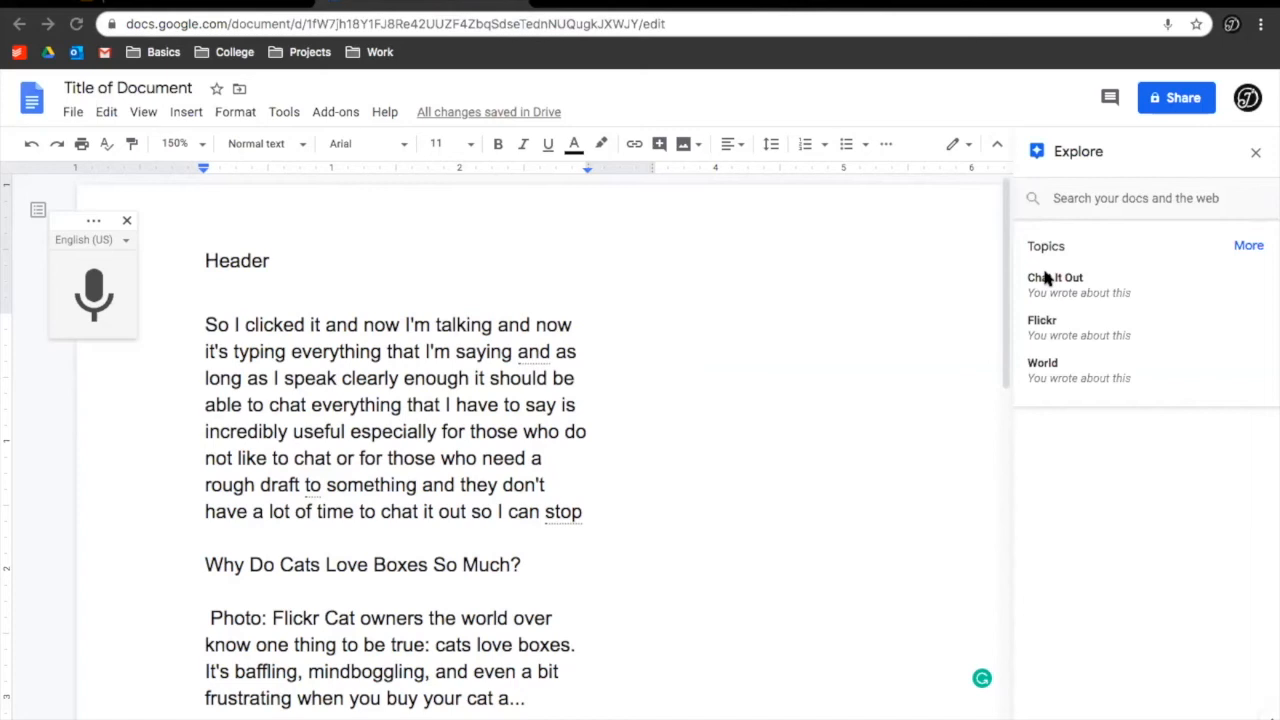
{"action": "left_click", "coordinate": [1085, 198]}
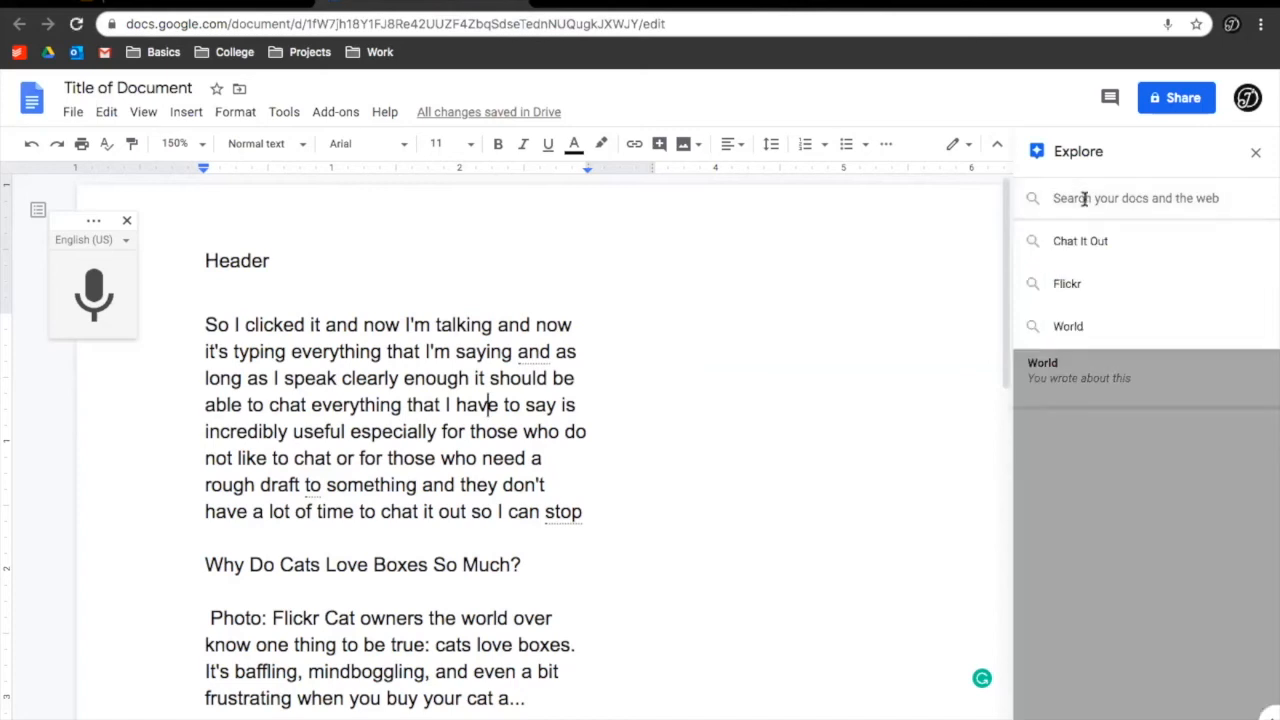
{"action": "triple_click", "coordinate": [1074, 198]}
{"action": "key", "text": "BackSpace"}
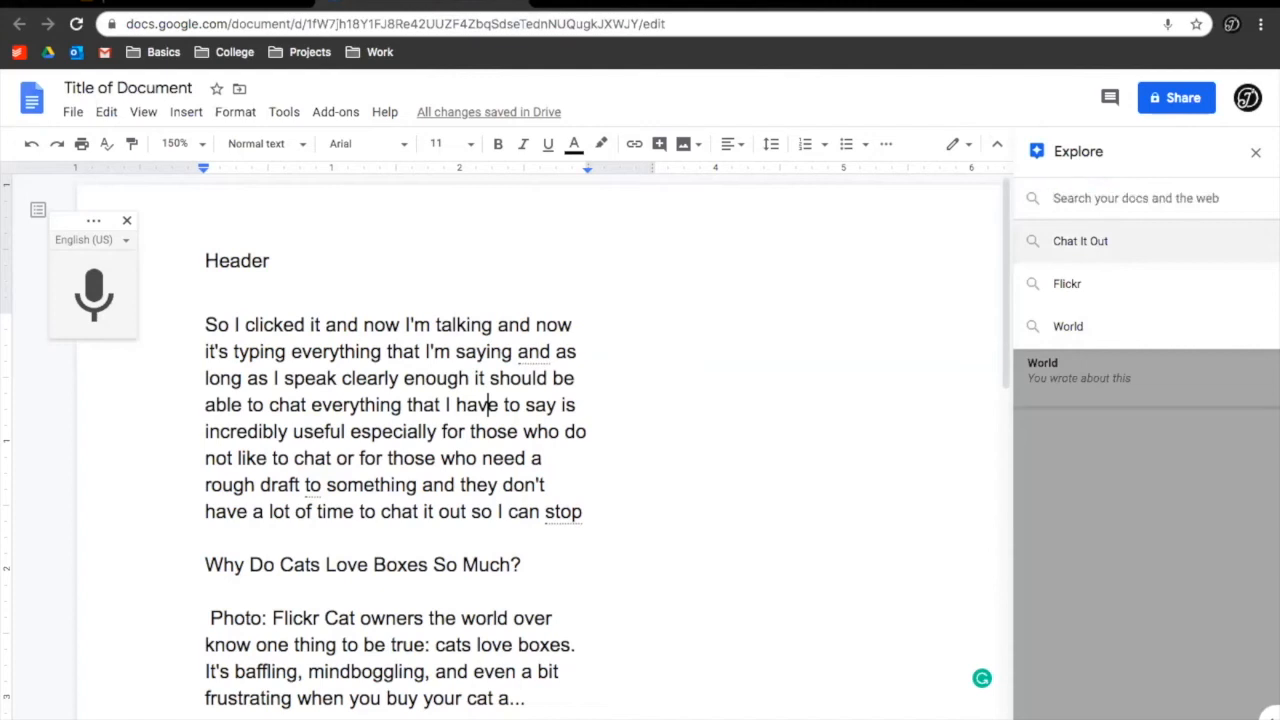
{"action": "type", "text": "cats"}
{"action": "key", "text": "Return"}
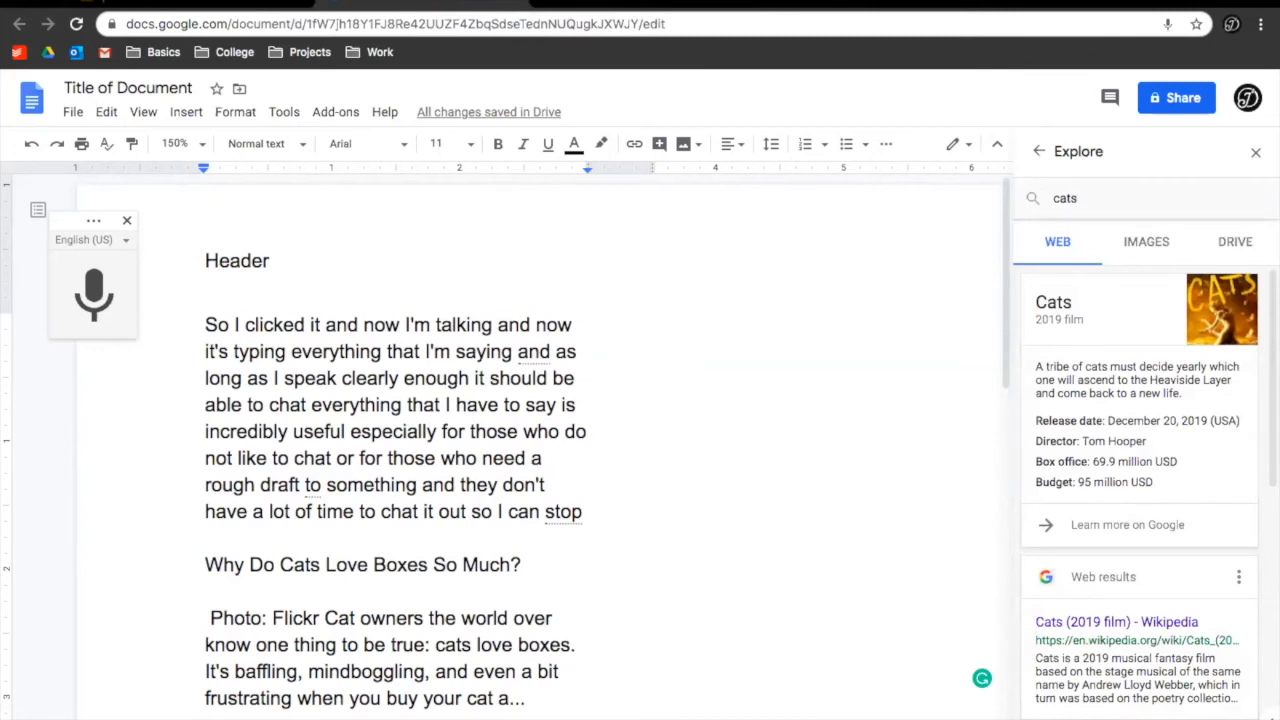
Look through the web results for cats, then view the IMAGES and DRIVE results
{"action": "scroll", "coordinate": [1172, 484], "scroll_direction": "down", "scroll_amount": 3}
{"action": "scroll", "coordinate": [1172, 484], "scroll_direction": "down", "scroll_amount": 3}
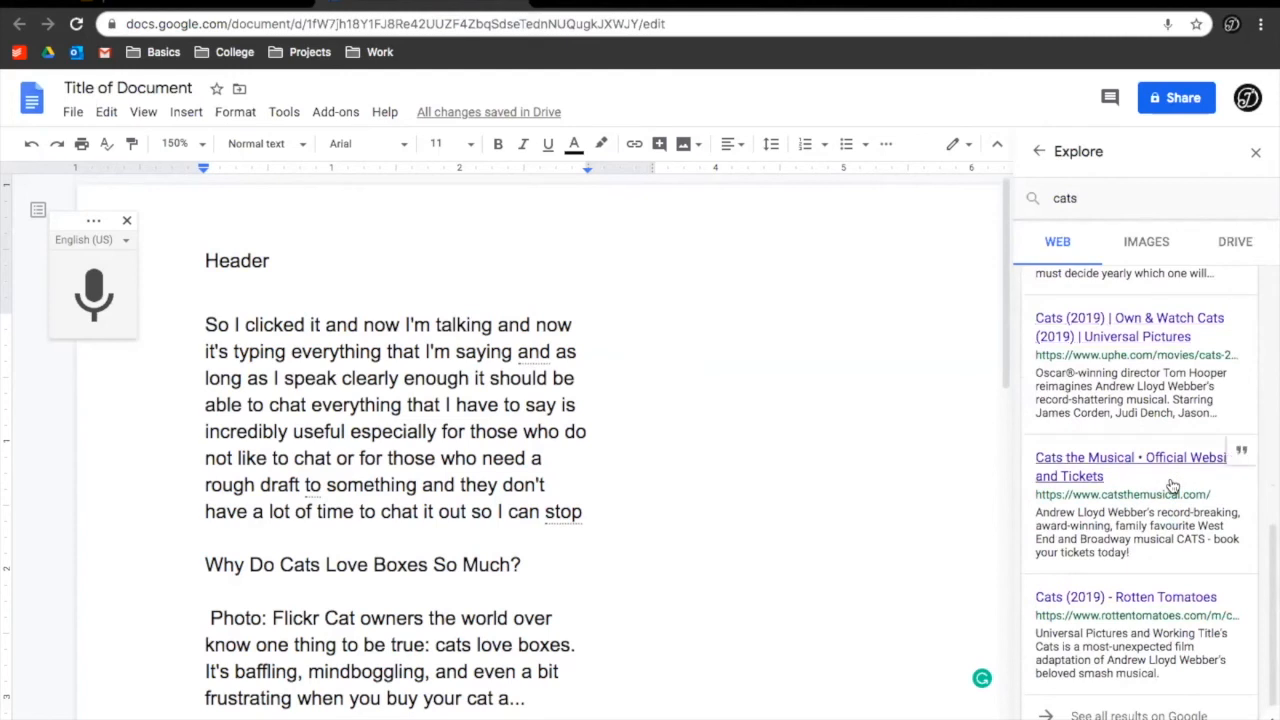
{"action": "scroll", "coordinate": [1172, 484], "scroll_direction": "up", "scroll_amount": 6}
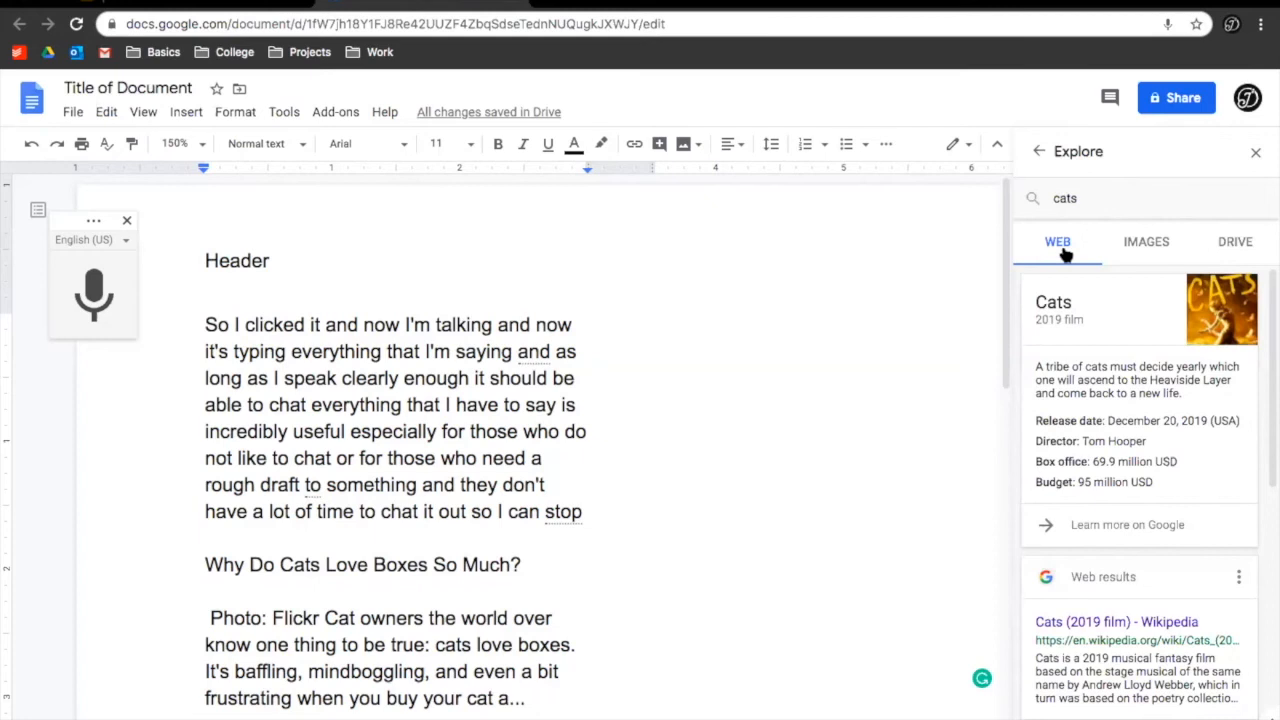
{"action": "left_click", "coordinate": [1150, 244]}
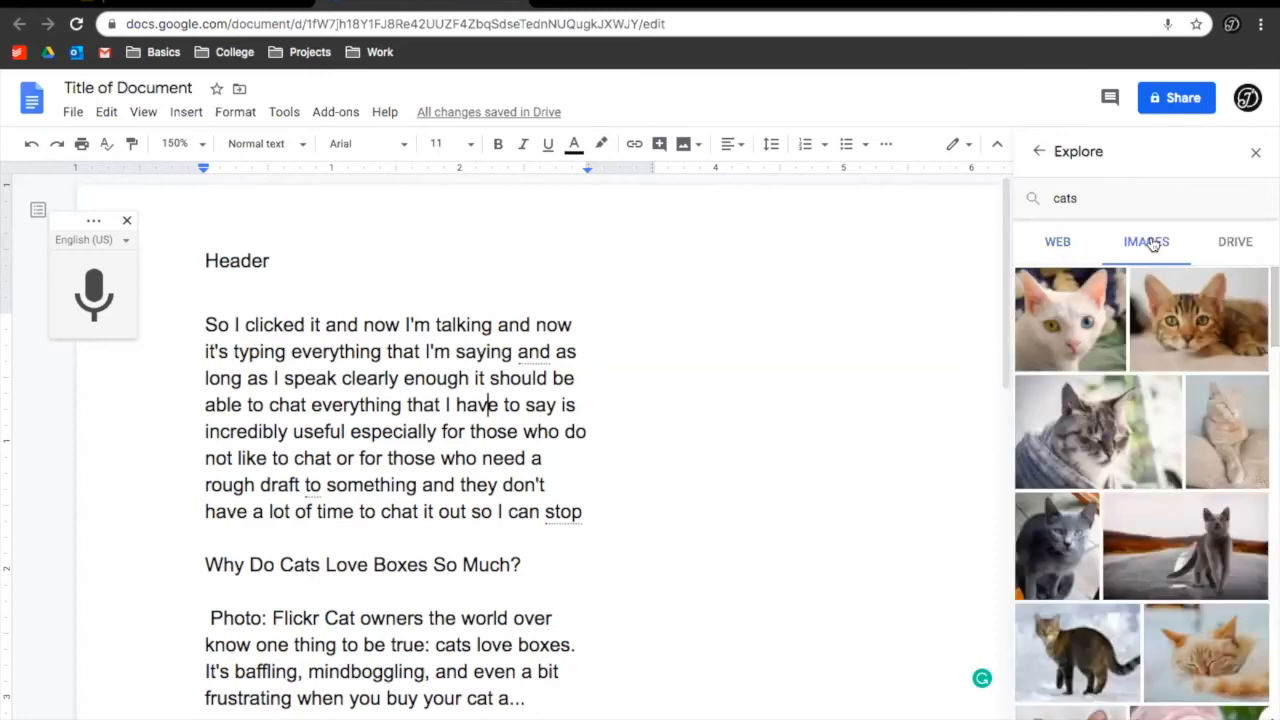
{"action": "left_click", "coordinate": [1243, 256]}
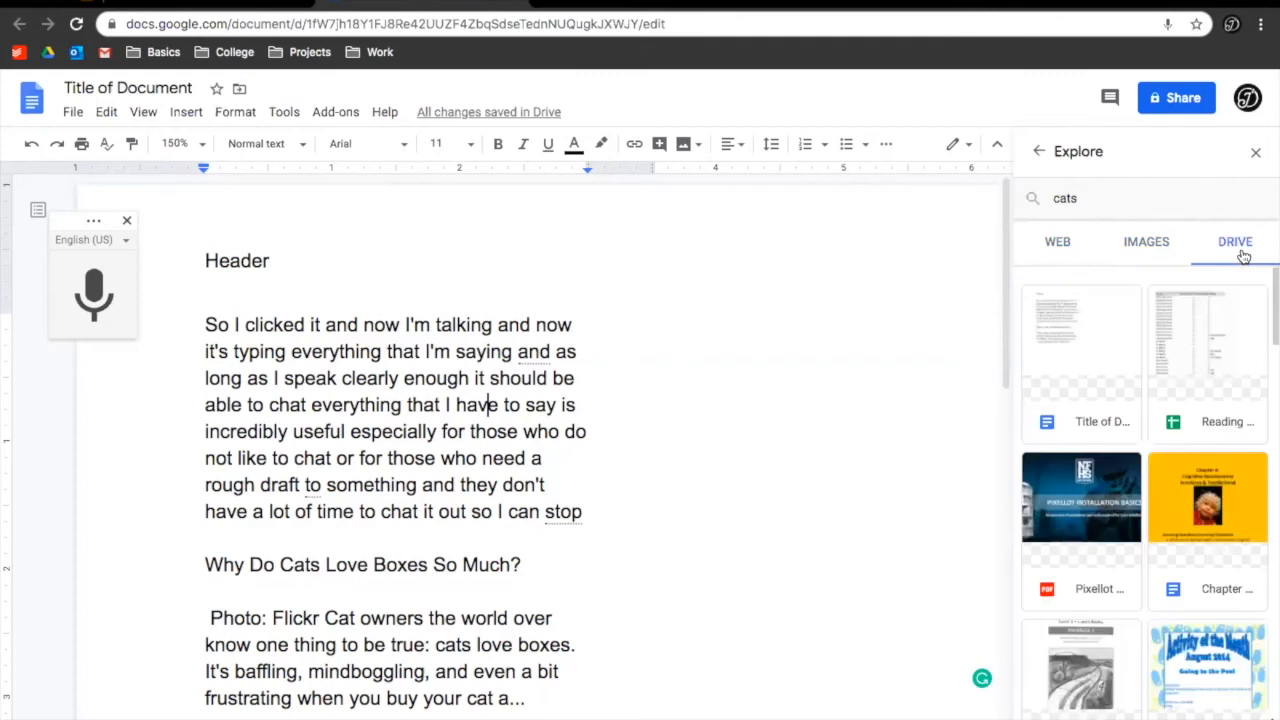
{"action": "left_click", "coordinate": [1104, 192]}
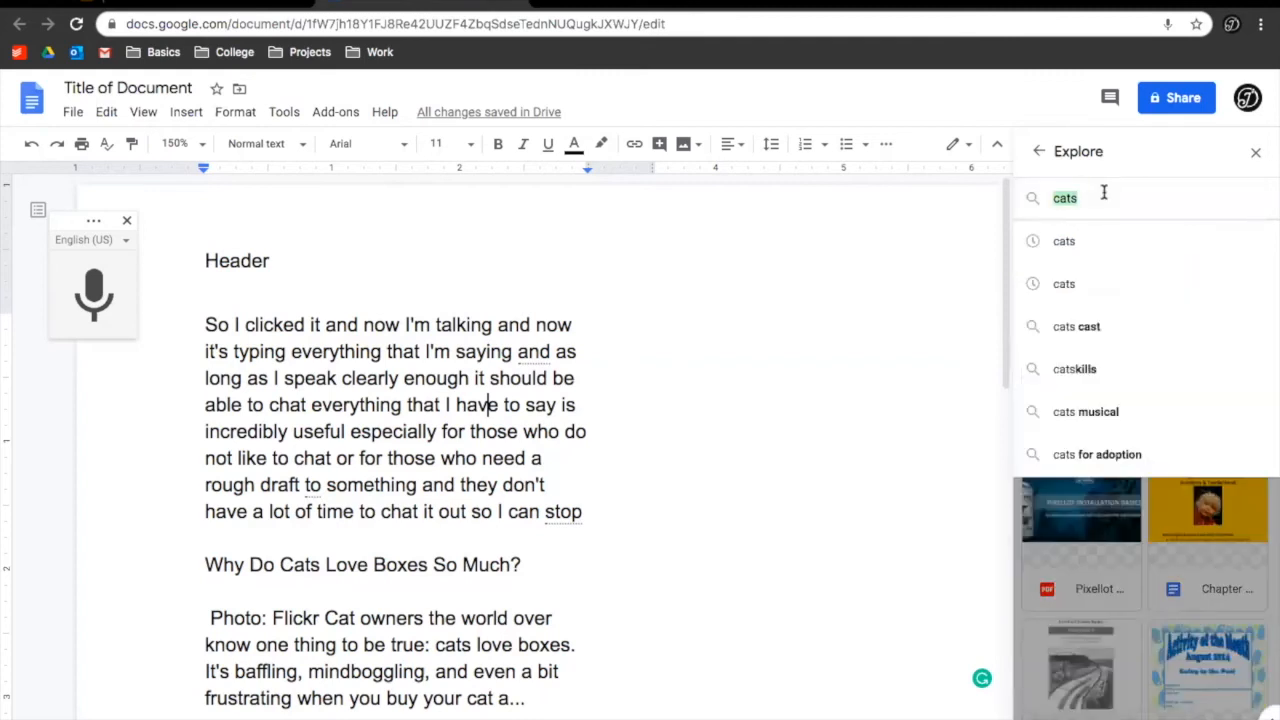
Replace the 'cats' Explore search with 'college' and run it to list matching Drive files
{"action": "key", "text": "BackSpace"}
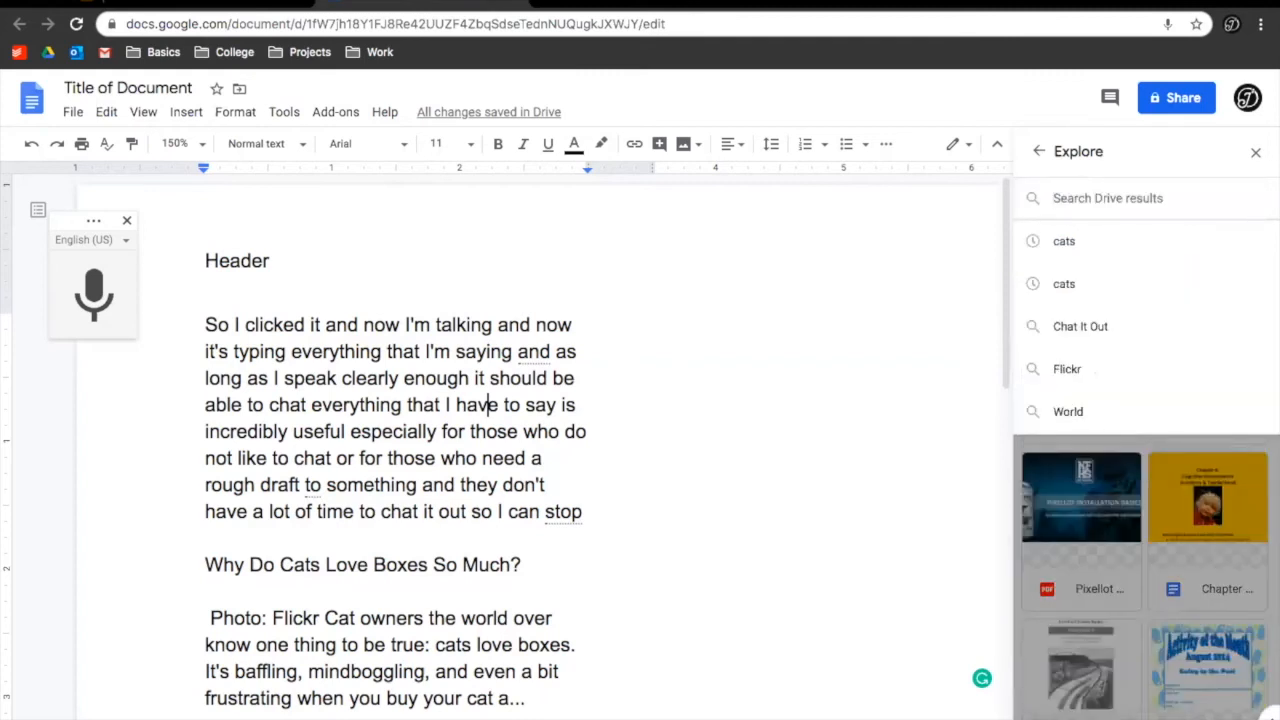
{"action": "type", "text": "colle"}
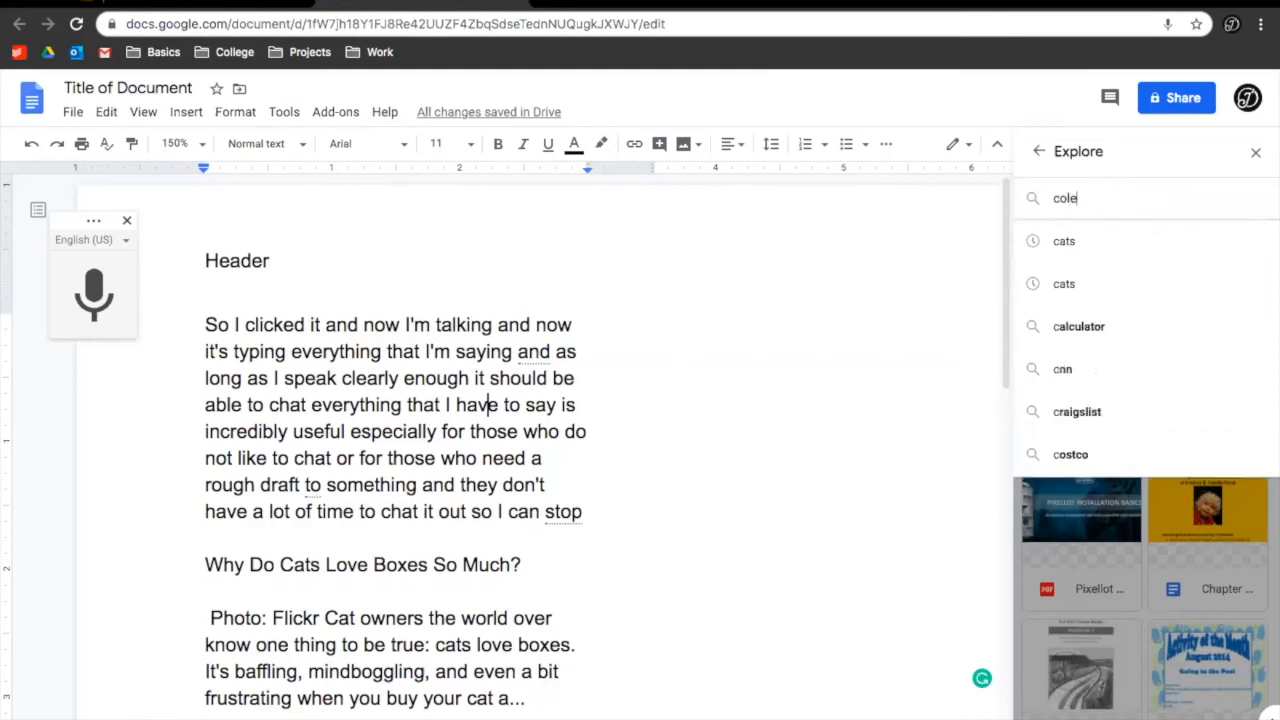
{"action": "type", "text": "ge"}
{"action": "key", "text": "BackSpace"}
{"action": "key", "text": "BackSpace"}
{"action": "key", "text": "BackSpace"}
{"action": "type", "text": "lege"}
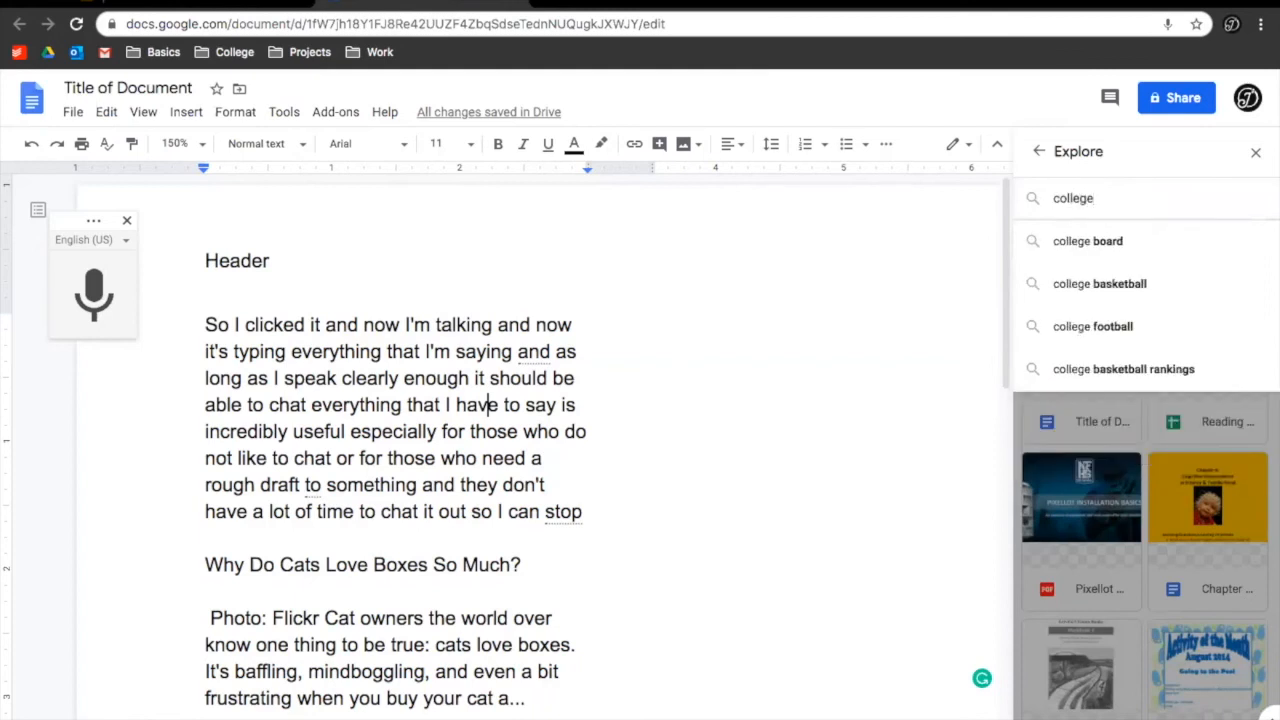
{"action": "key", "text": "Return"}
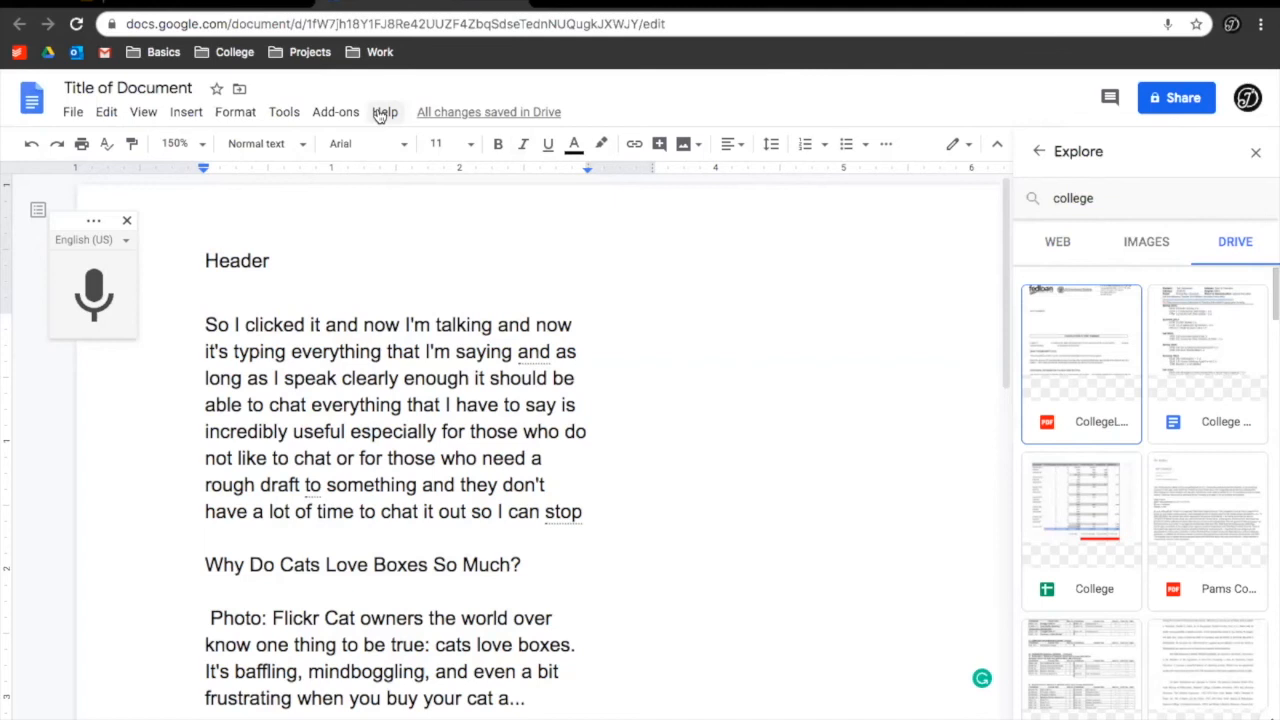
Open the Help menu, then switch to the Google Drive Example folder tab
{"action": "left_click", "coordinate": [380, 116]}
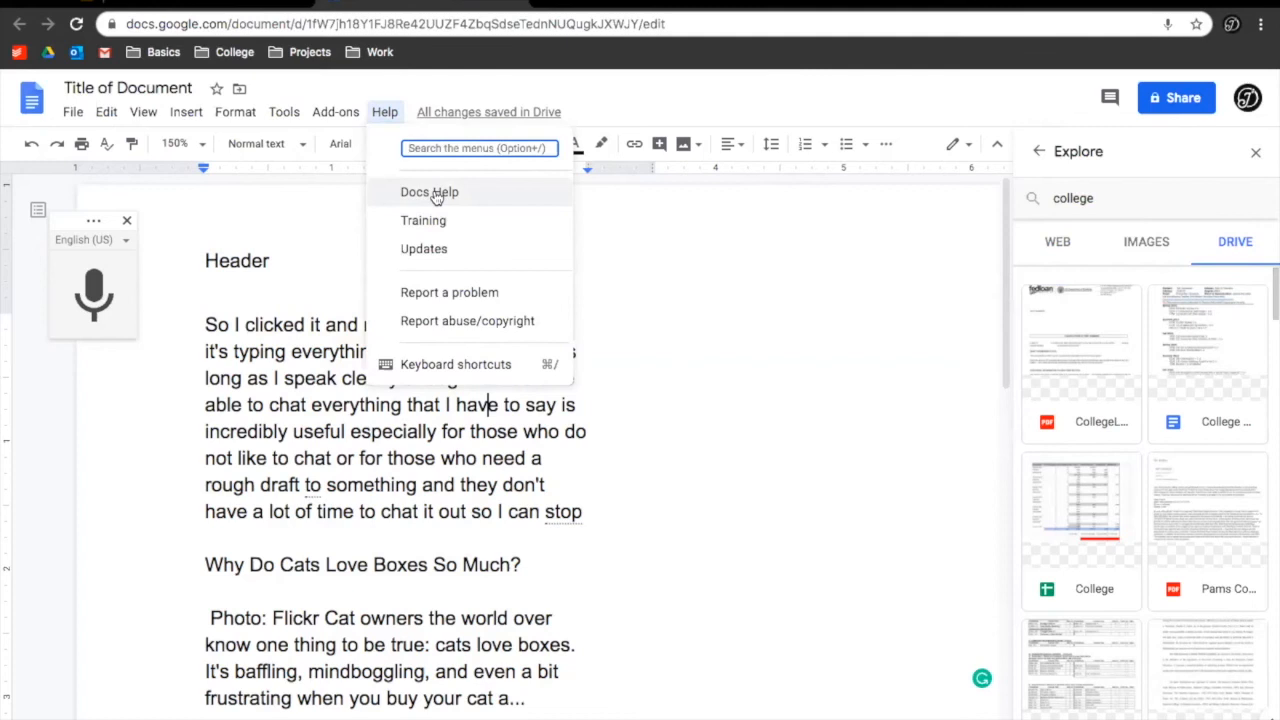
{"action": "left_click", "coordinate": [519, 6]}
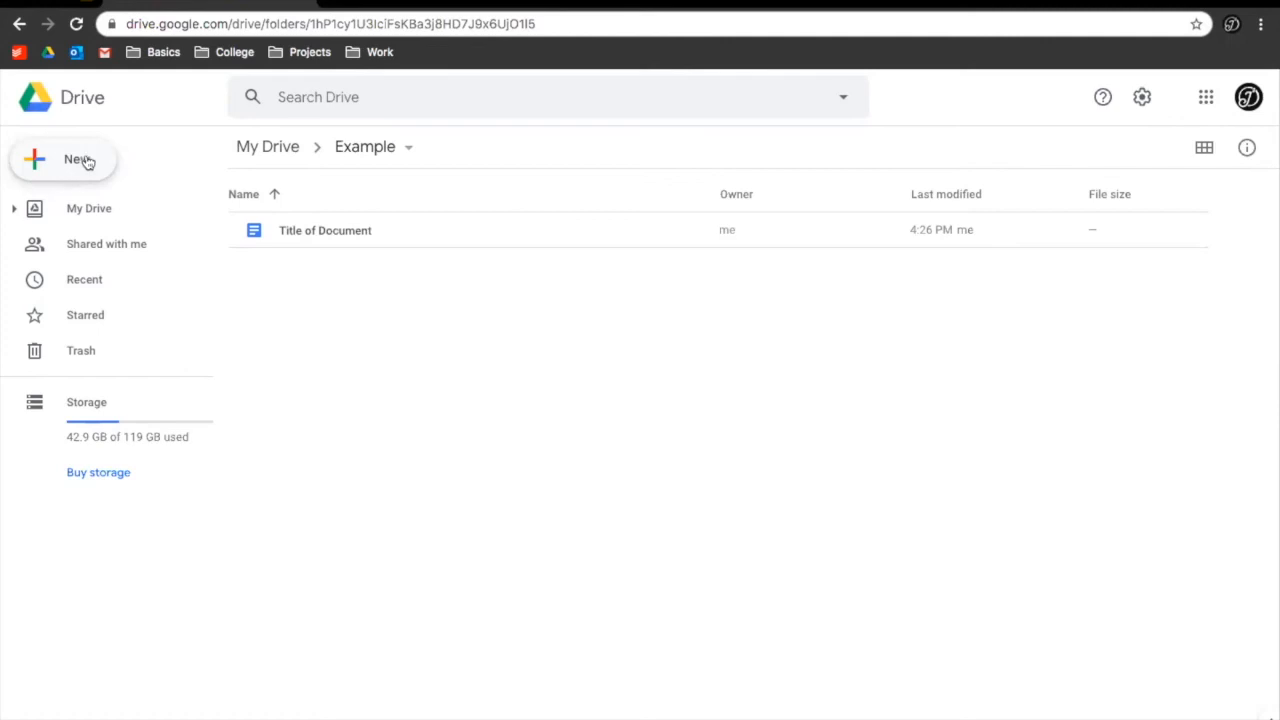
Open the Template gallery via New > Google Docs > From a template
{"action": "left_click", "coordinate": [73, 162]}
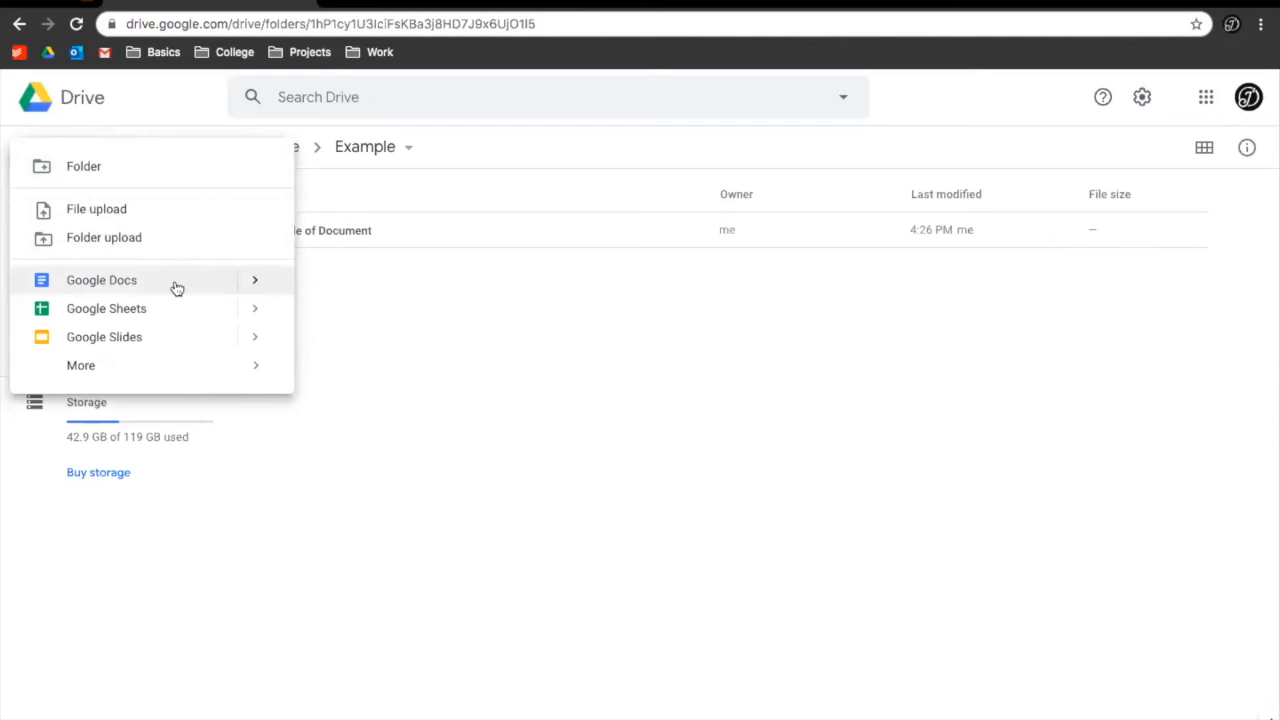
{"action": "mouse_move", "coordinate": [259, 289]}
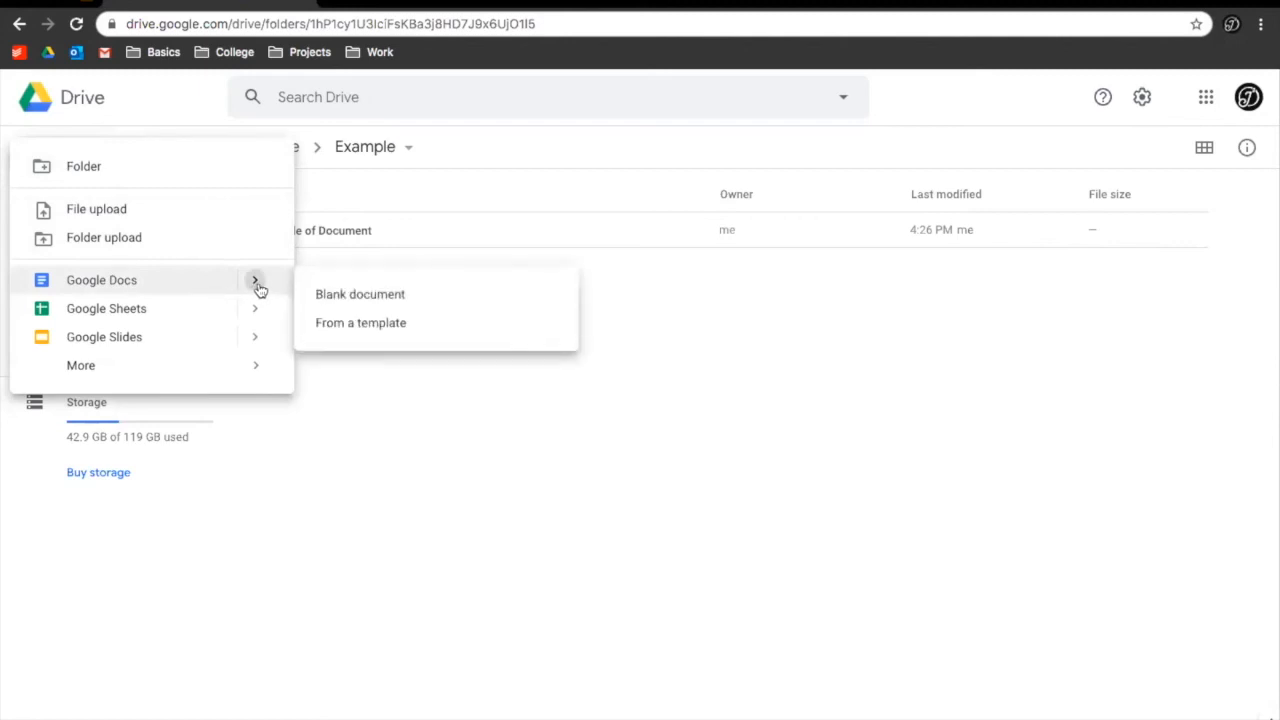
{"action": "left_click", "coordinate": [342, 323]}
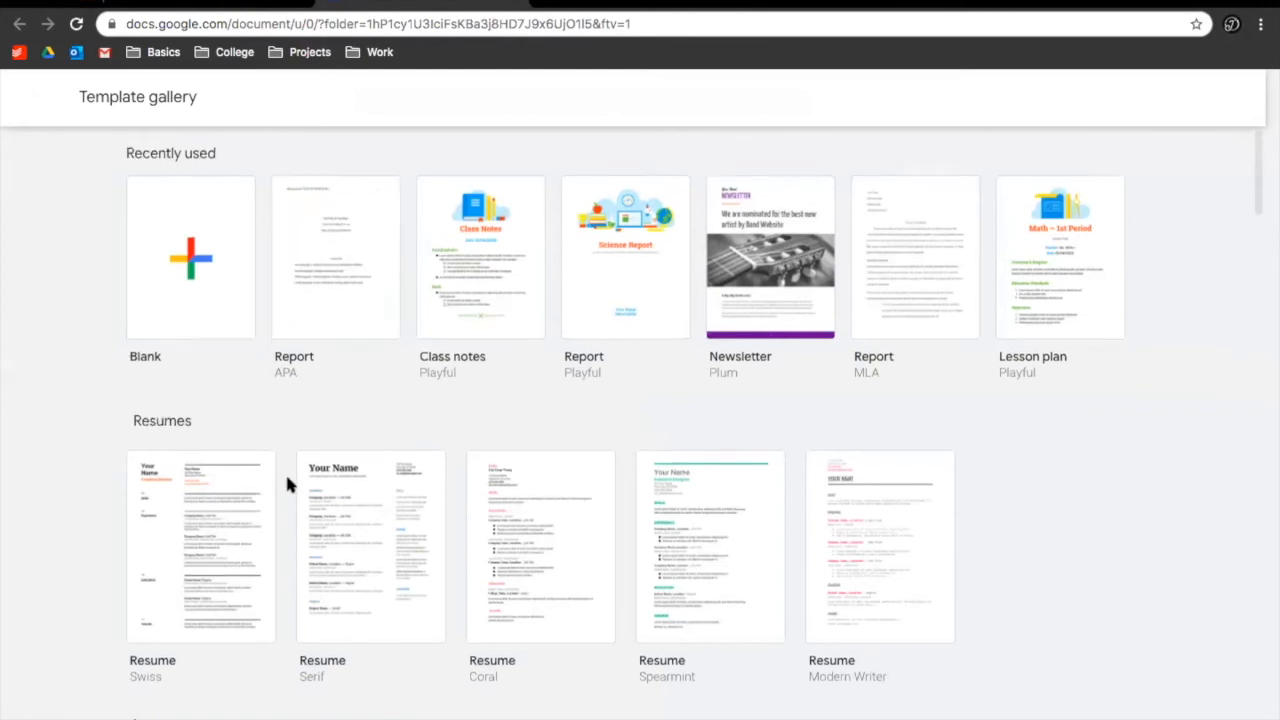
Browse the Template gallery and create a new document from the Newsletter (Plum) template
{"action": "scroll", "coordinate": [286, 478], "scroll_direction": "down", "scroll_amount": 4}
{"action": "scroll", "coordinate": [287, 478], "scroll_direction": "down", "scroll_amount": 2}
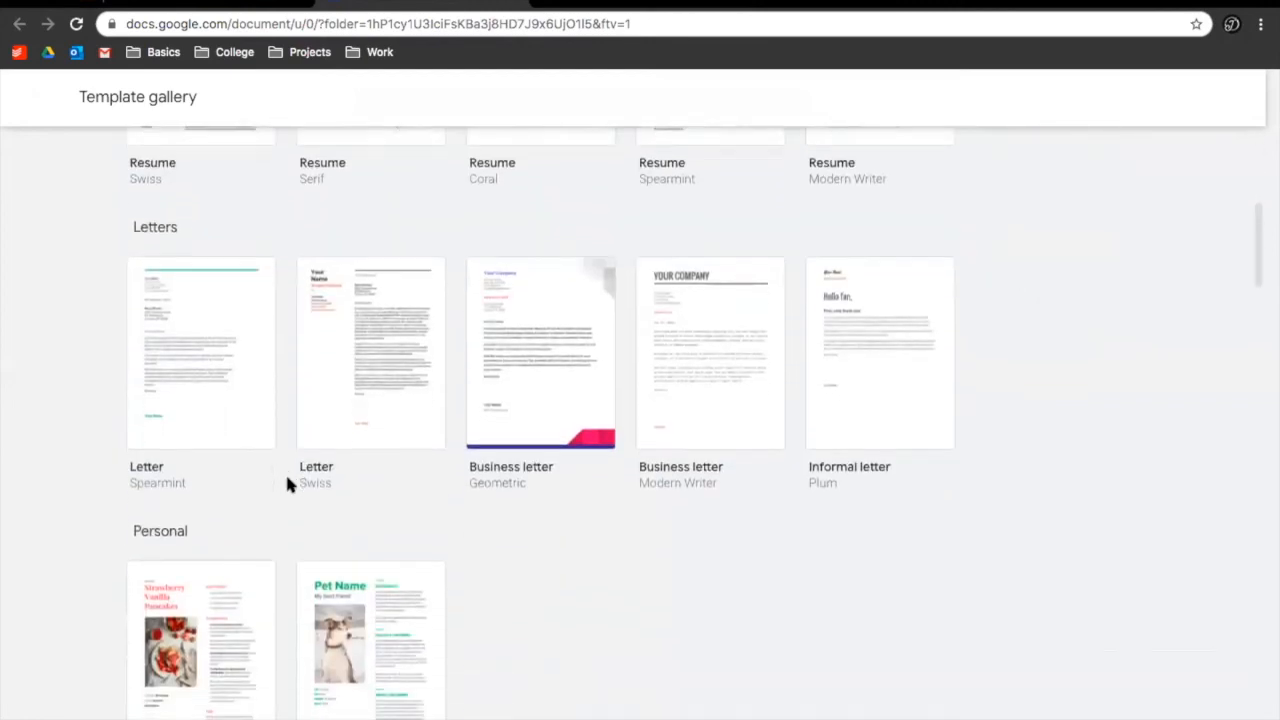
{"action": "scroll", "coordinate": [287, 478], "scroll_direction": "down", "scroll_amount": 5}
{"action": "scroll", "coordinate": [287, 485], "scroll_direction": "down", "scroll_amount": 12}
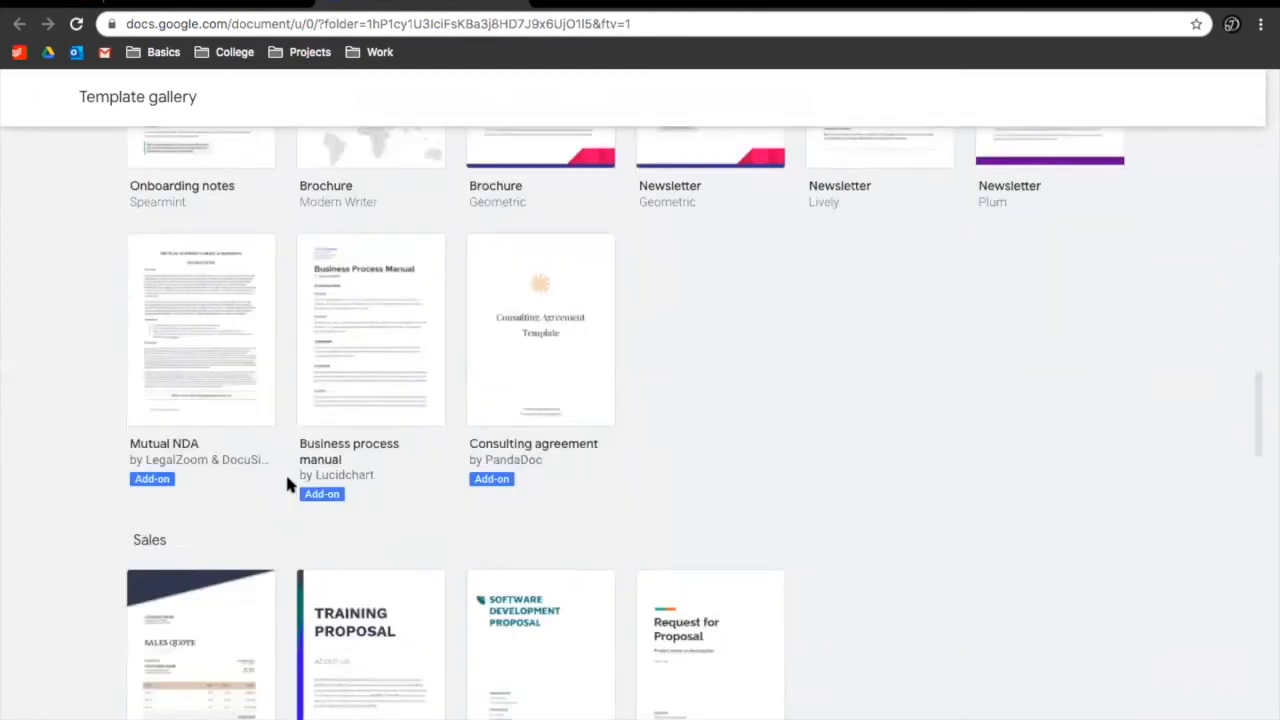
{"action": "scroll", "coordinate": [287, 485], "scroll_direction": "up", "scroll_amount": 3}
{"action": "scroll", "coordinate": [287, 485], "scroll_direction": "down", "scroll_amount": 6}
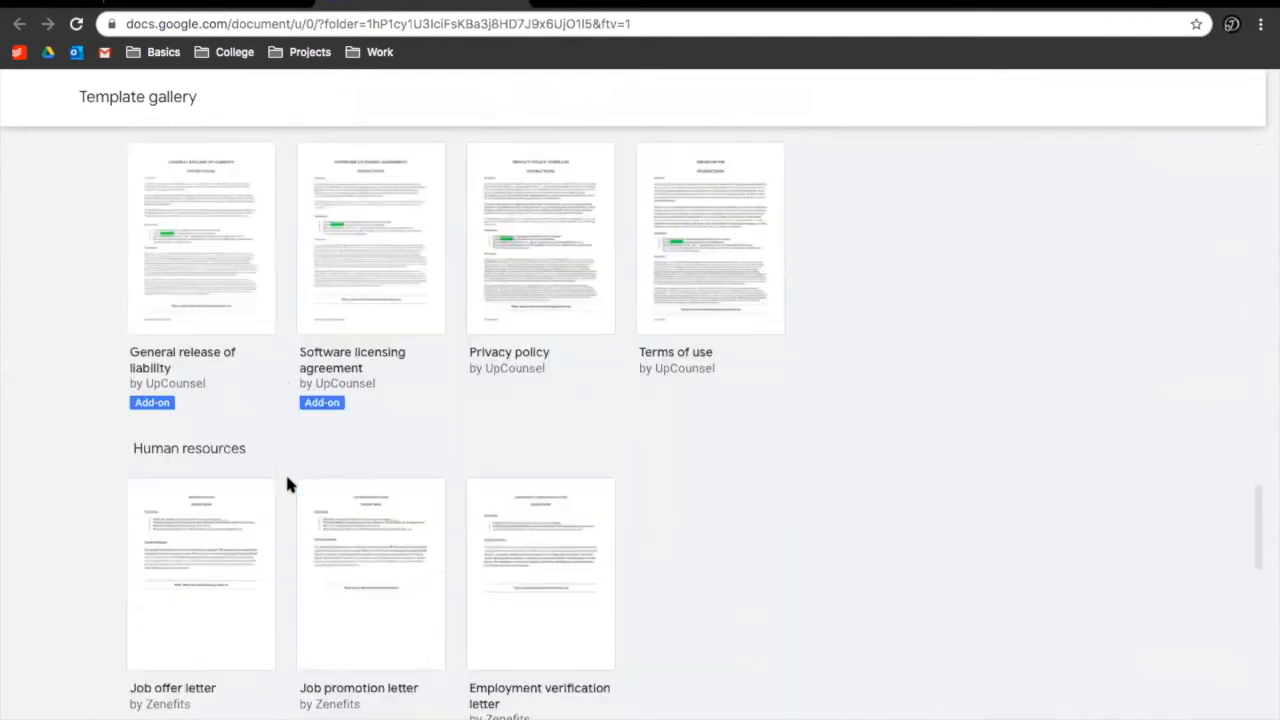
{"action": "scroll", "coordinate": [287, 485], "scroll_direction": "down", "scroll_amount": 7}
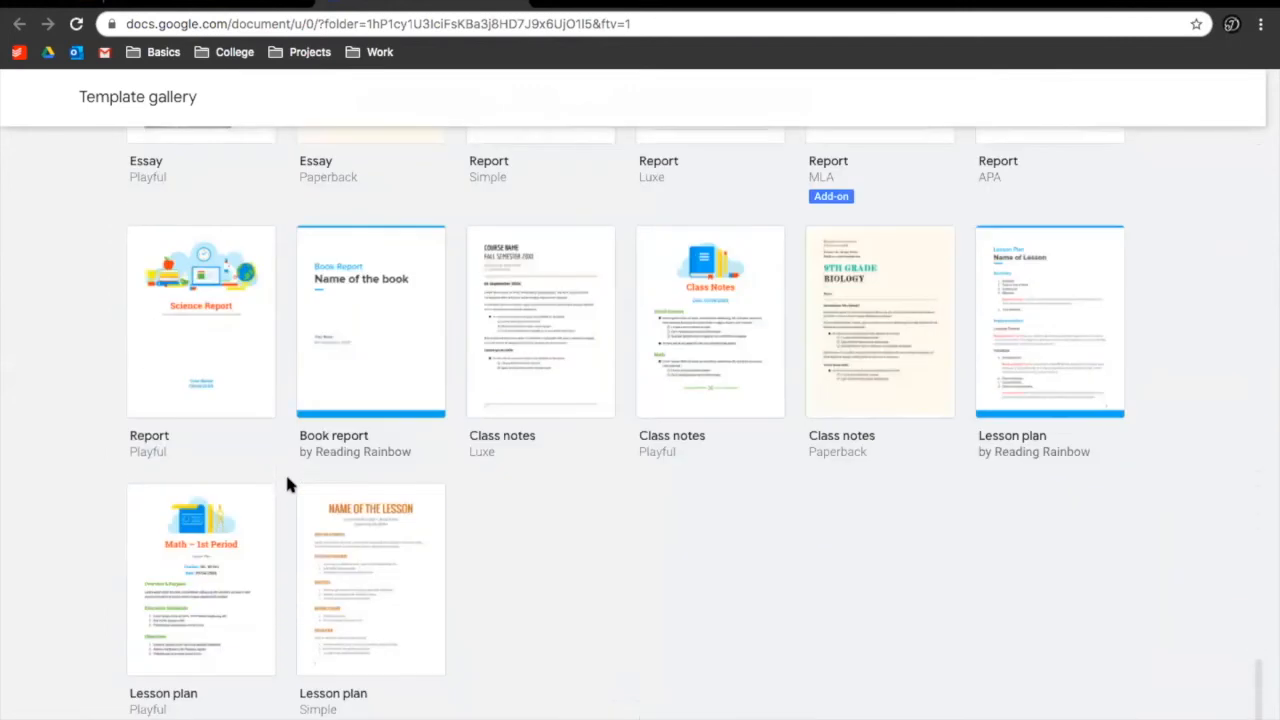
{"action": "scroll", "coordinate": [287, 485], "scroll_direction": "up", "scroll_amount": 1}
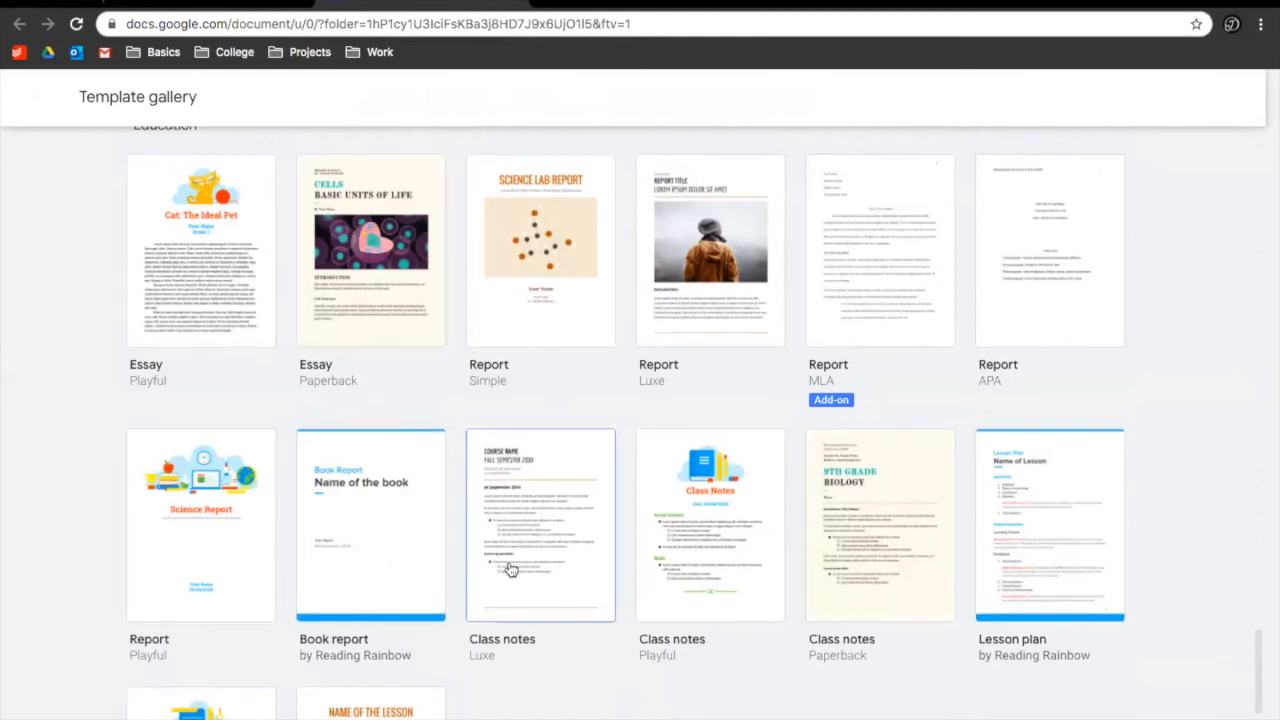
{"action": "scroll", "coordinate": [848, 575], "scroll_direction": "down", "scroll_amount": 1}
{"action": "scroll", "coordinate": [471, 457], "scroll_direction": "up", "scroll_amount": 6}
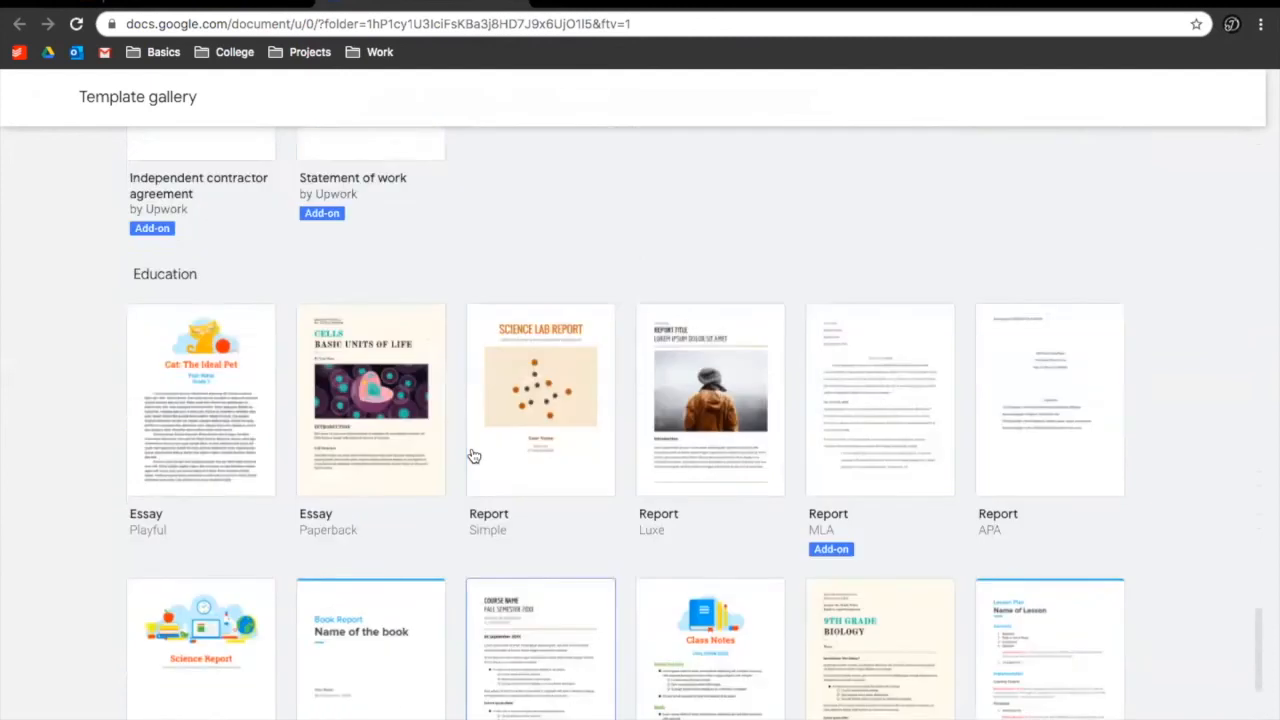
{"action": "scroll", "coordinate": [471, 455], "scroll_direction": "up", "scroll_amount": 2}
{"action": "scroll", "coordinate": [471, 455], "scroll_direction": "down", "scroll_amount": 4}
{"action": "scroll", "coordinate": [471, 455], "scroll_direction": "up", "scroll_amount": 4}
{"action": "scroll", "coordinate": [471, 455], "scroll_direction": "up", "scroll_amount": 1}
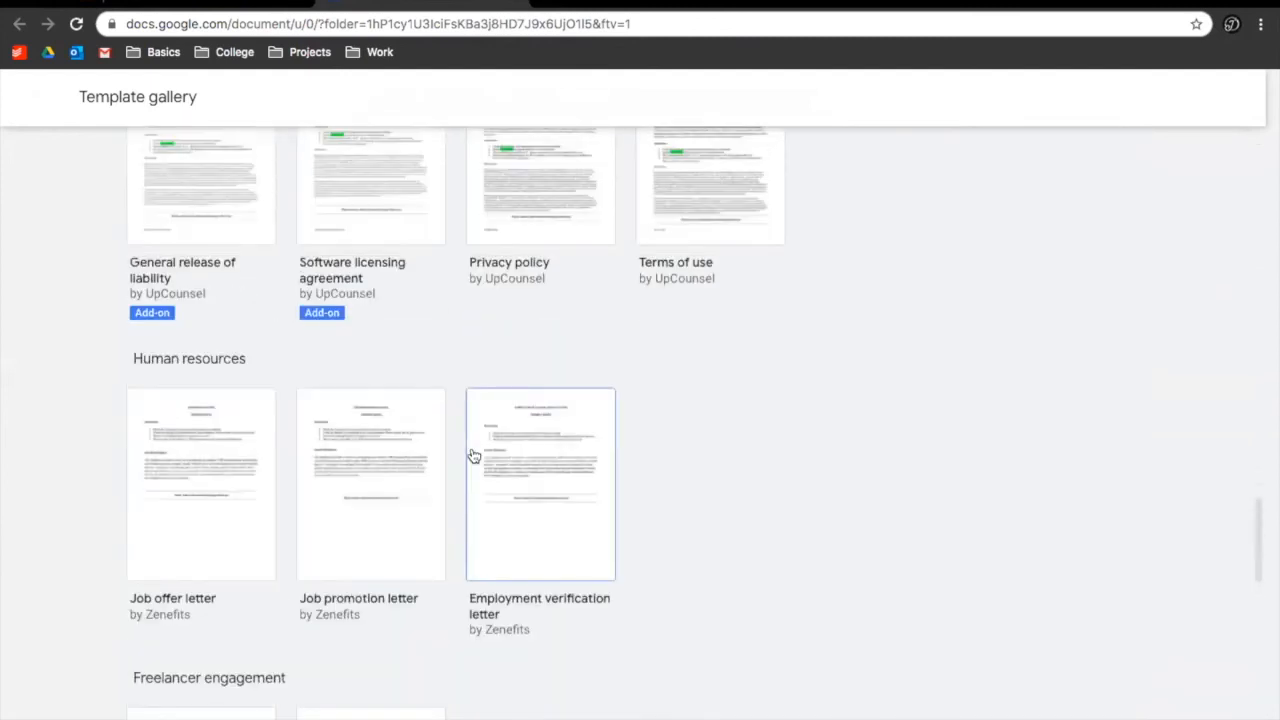
{"action": "scroll", "coordinate": [473, 456], "scroll_direction": "up", "scroll_amount": 8}
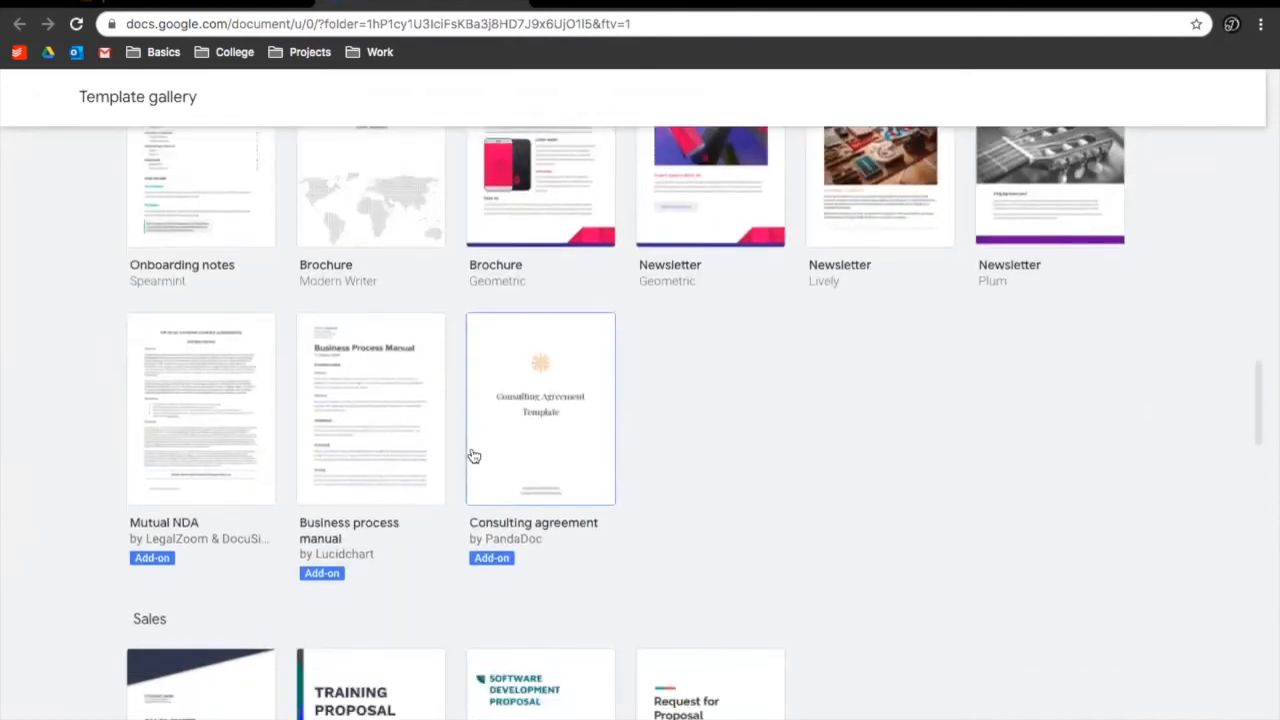
{"action": "scroll", "coordinate": [474, 456], "scroll_direction": "down", "scroll_amount": 2}
{"action": "scroll", "coordinate": [251, 516], "scroll_direction": "up", "scroll_amount": 5}
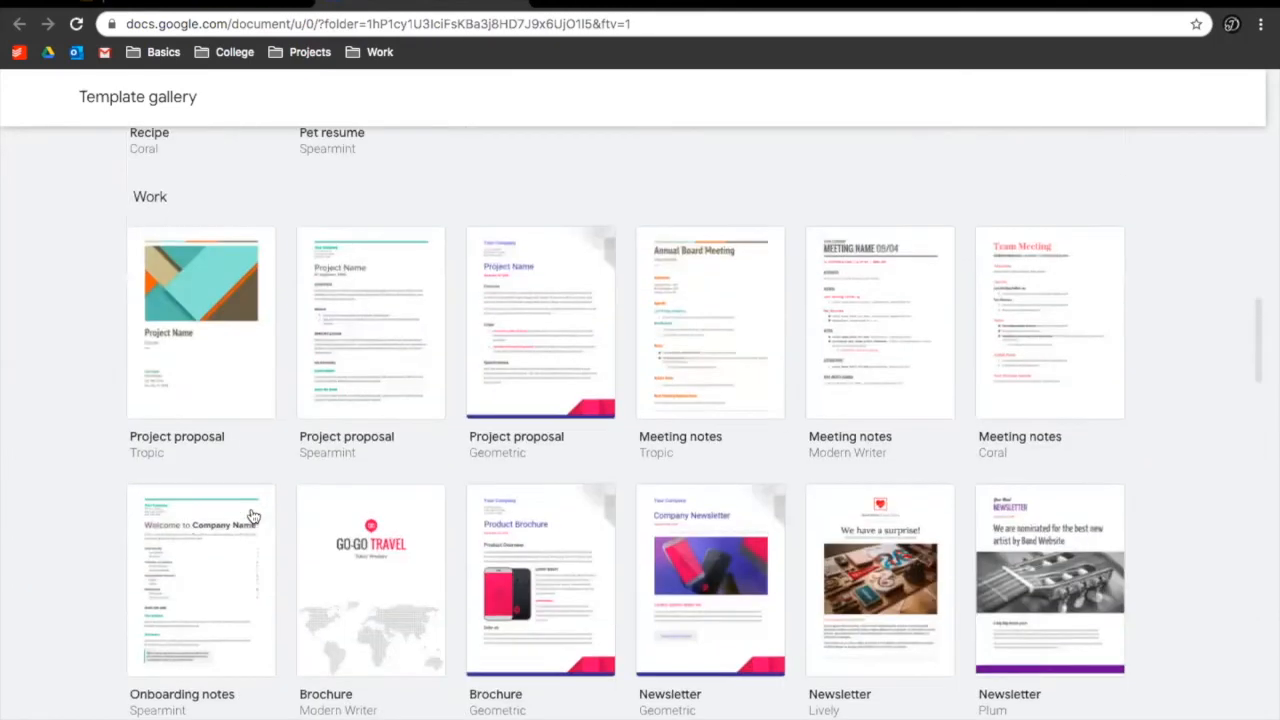
{"action": "scroll", "coordinate": [306, 400], "scroll_direction": "down", "scroll_amount": 1}
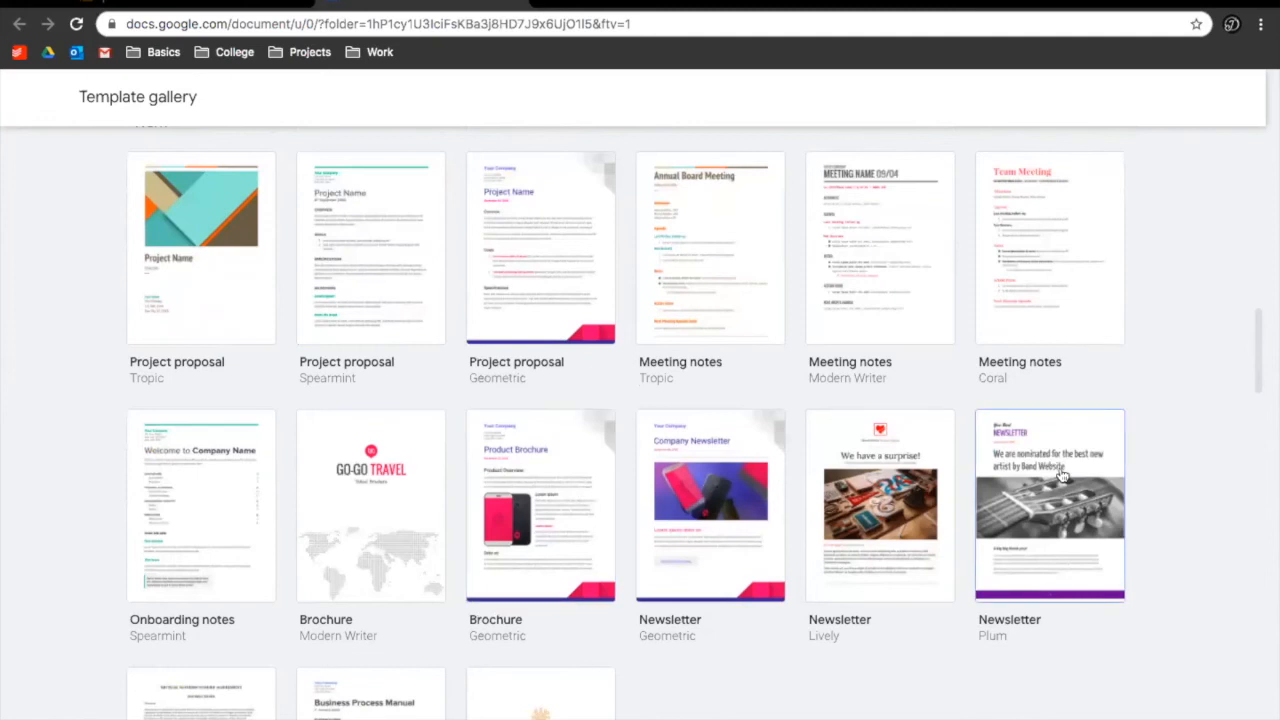
{"action": "scroll", "coordinate": [777, 263], "scroll_direction": "up", "scroll_amount": 8}
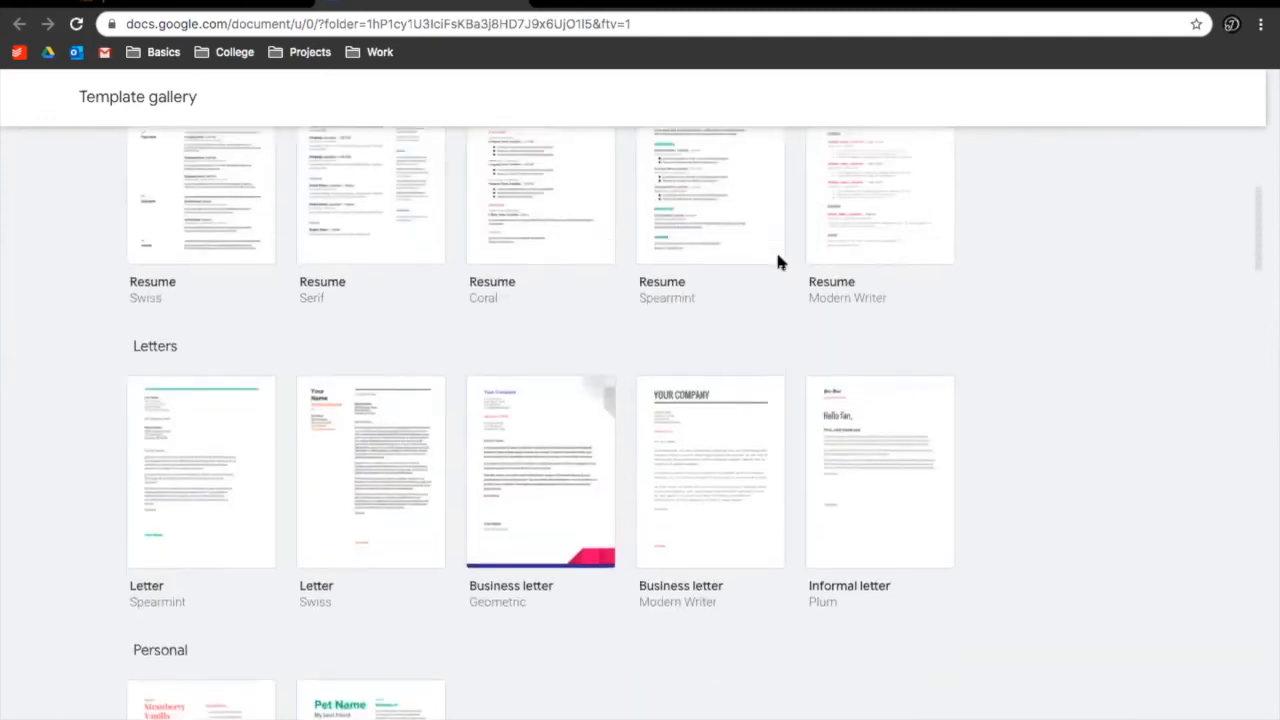
{"action": "scroll", "coordinate": [779, 263], "scroll_direction": "up", "scroll_amount": 1}
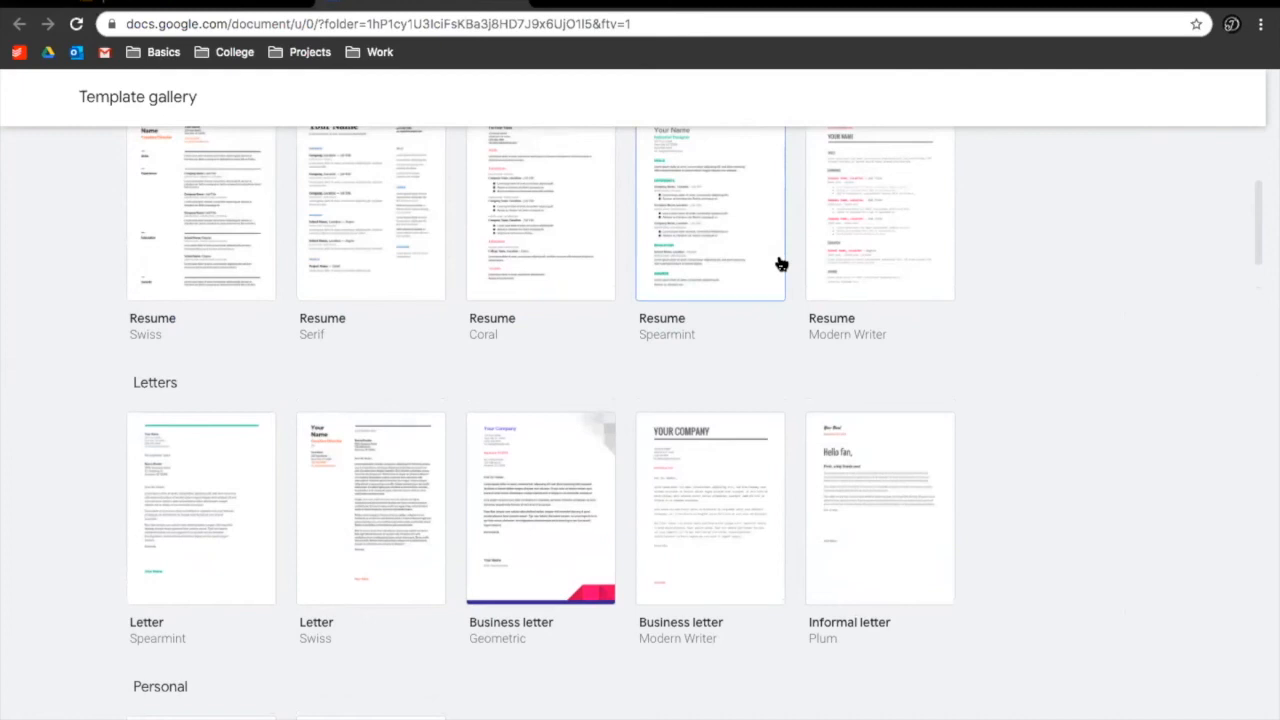
{"action": "scroll", "coordinate": [781, 263], "scroll_direction": "up", "scroll_amount": 2}
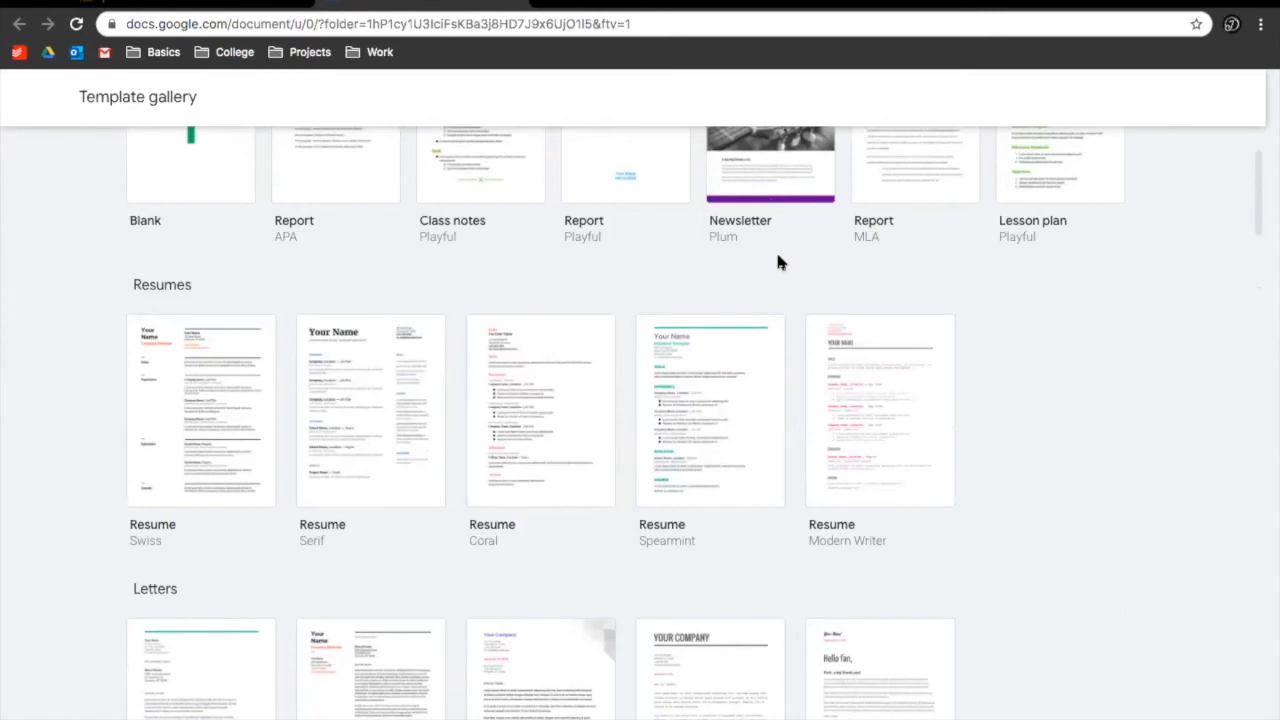
{"action": "scroll", "coordinate": [780, 262], "scroll_direction": "up", "scroll_amount": 2}
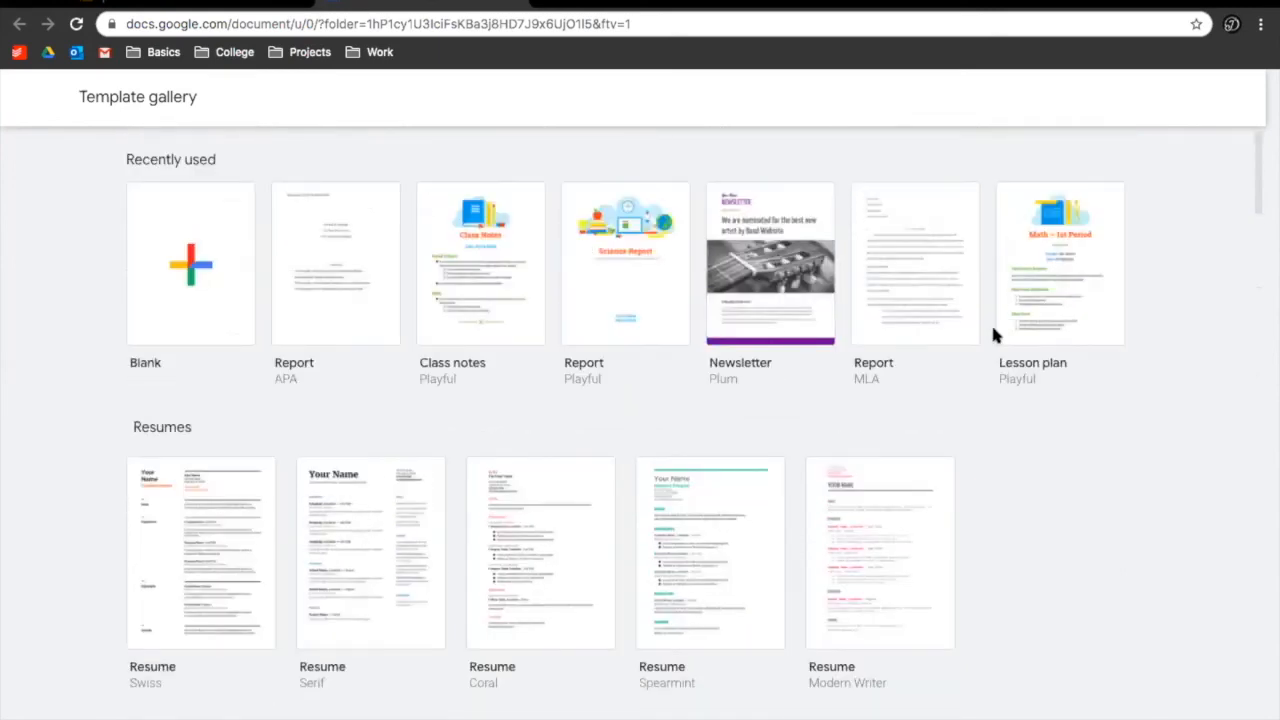
{"action": "scroll", "coordinate": [992, 328], "scroll_direction": "down", "scroll_amount": 15}
{"action": "left_click", "coordinate": [648, 417]}
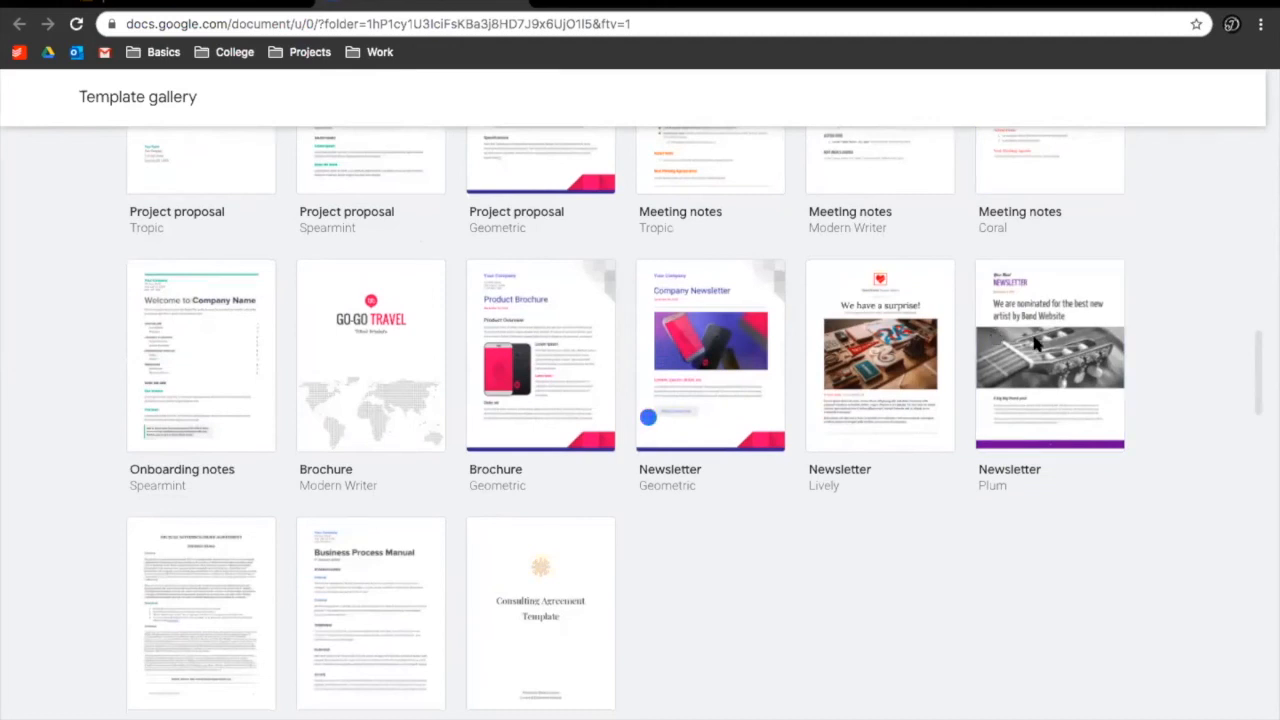
{"action": "left_click", "coordinate": [869, 338]}
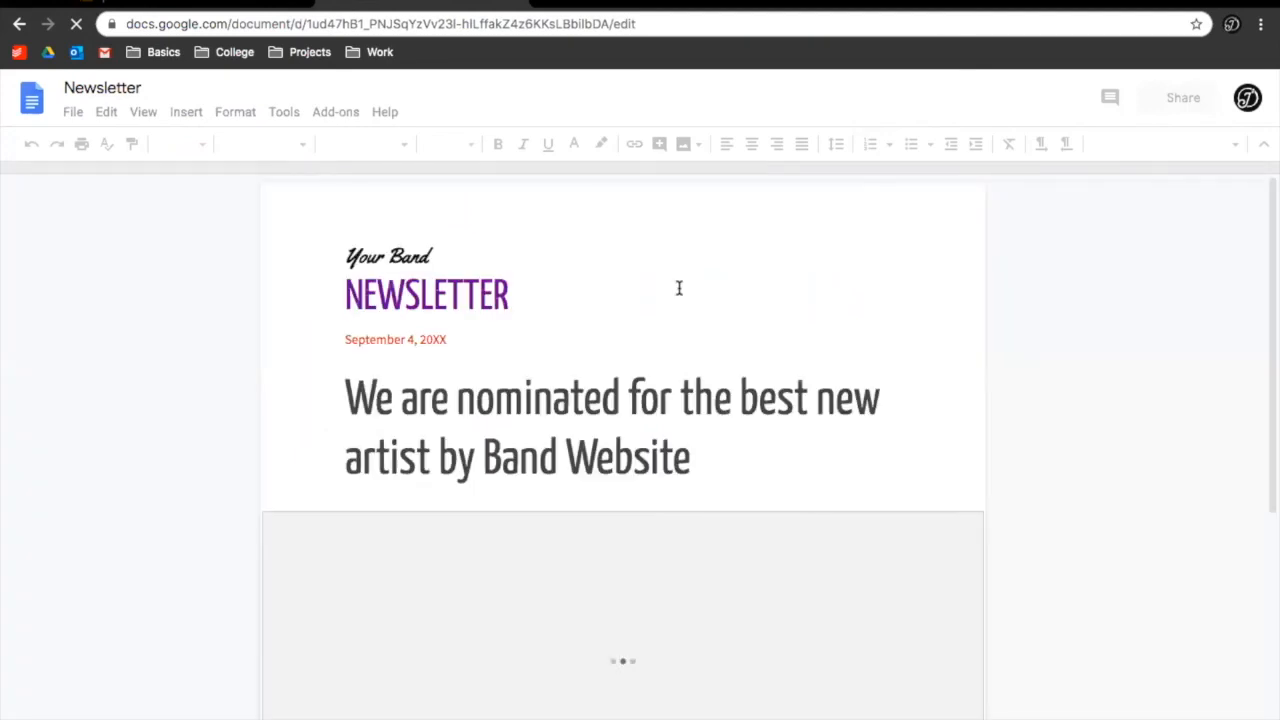
Title the document 'Hettinger News Letter' and change the NEWSLETTER heading to 'Hettinger News Letter'
{"action": "left_click", "coordinate": [96, 86]}
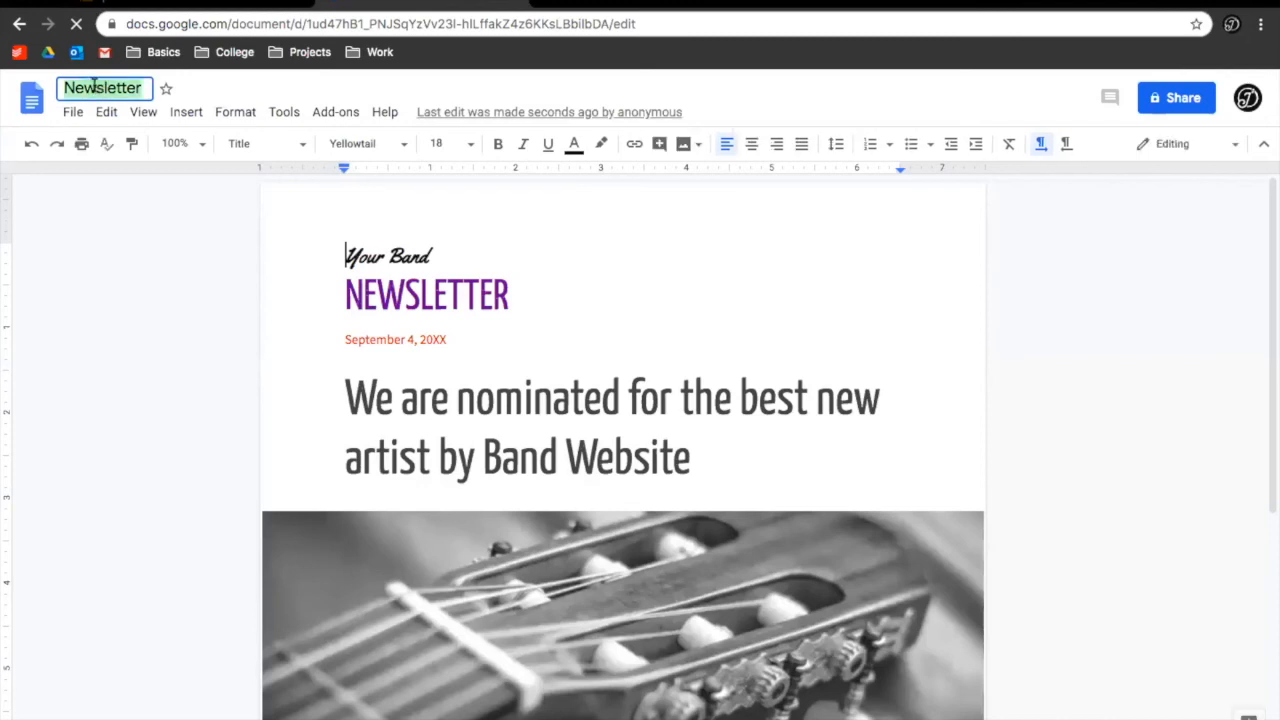
{"action": "type", "text": "Hettinger New"}
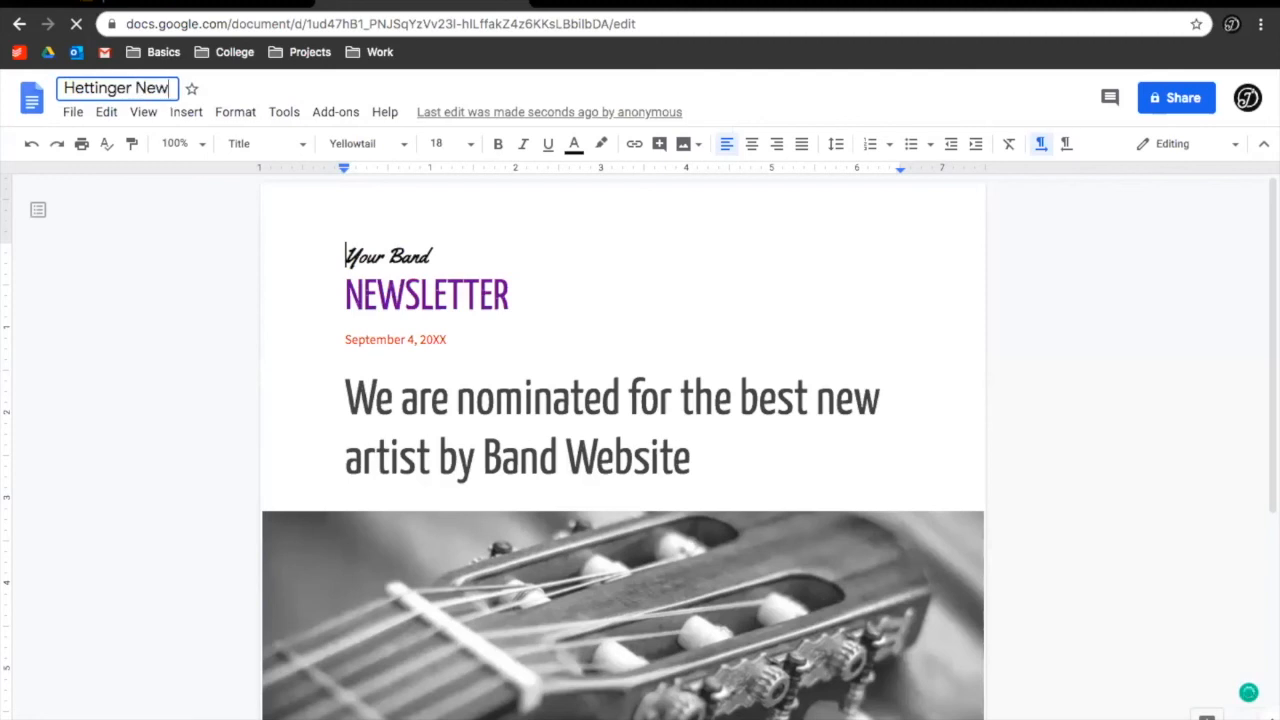
{"action": "type", "text": "s Letter"}
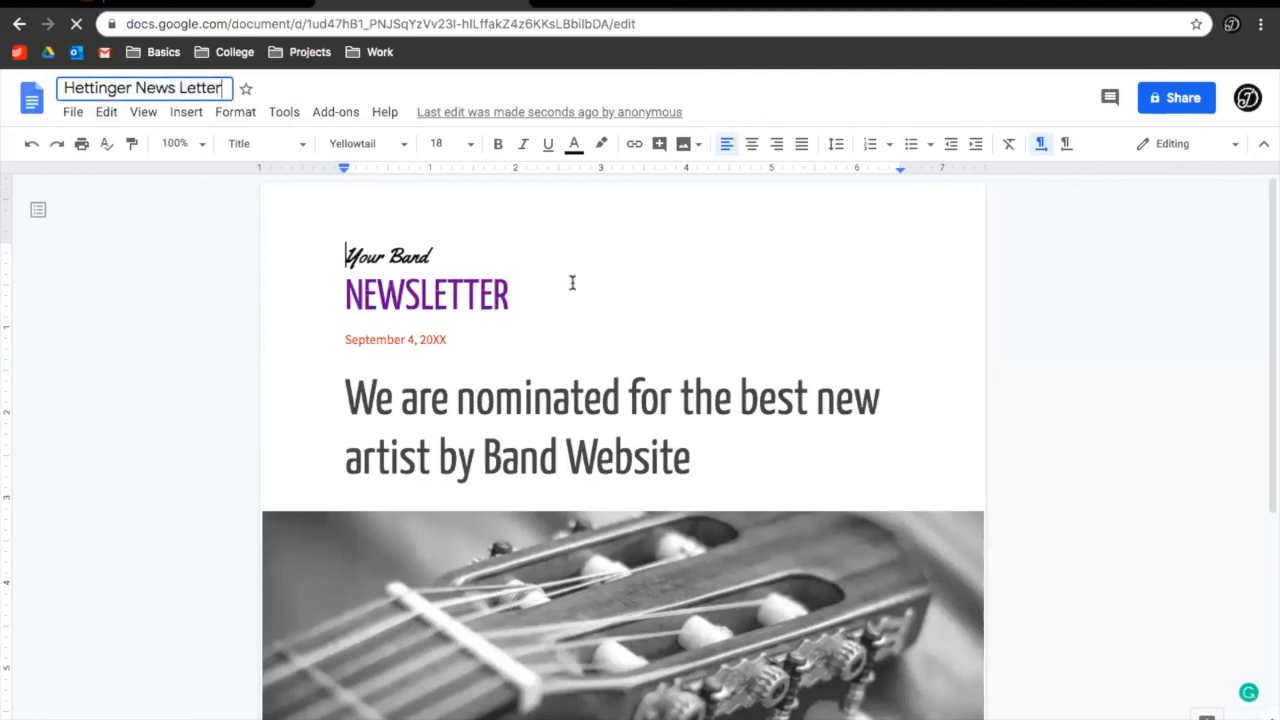
{"action": "left_click", "coordinate": [572, 283]}
{"action": "left_click_drag", "start_coordinate": [514, 291], "coordinate": [321, 283]}
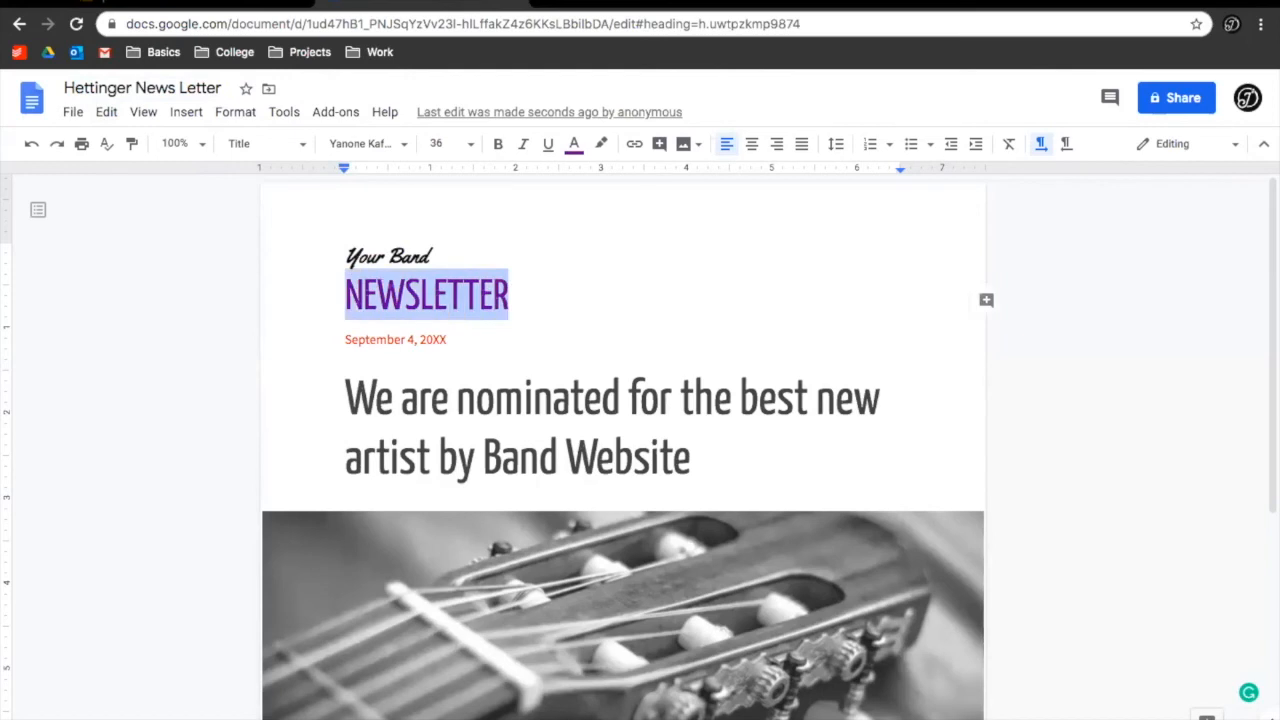
{"action": "type", "text": "Hettinger Newsletter"}
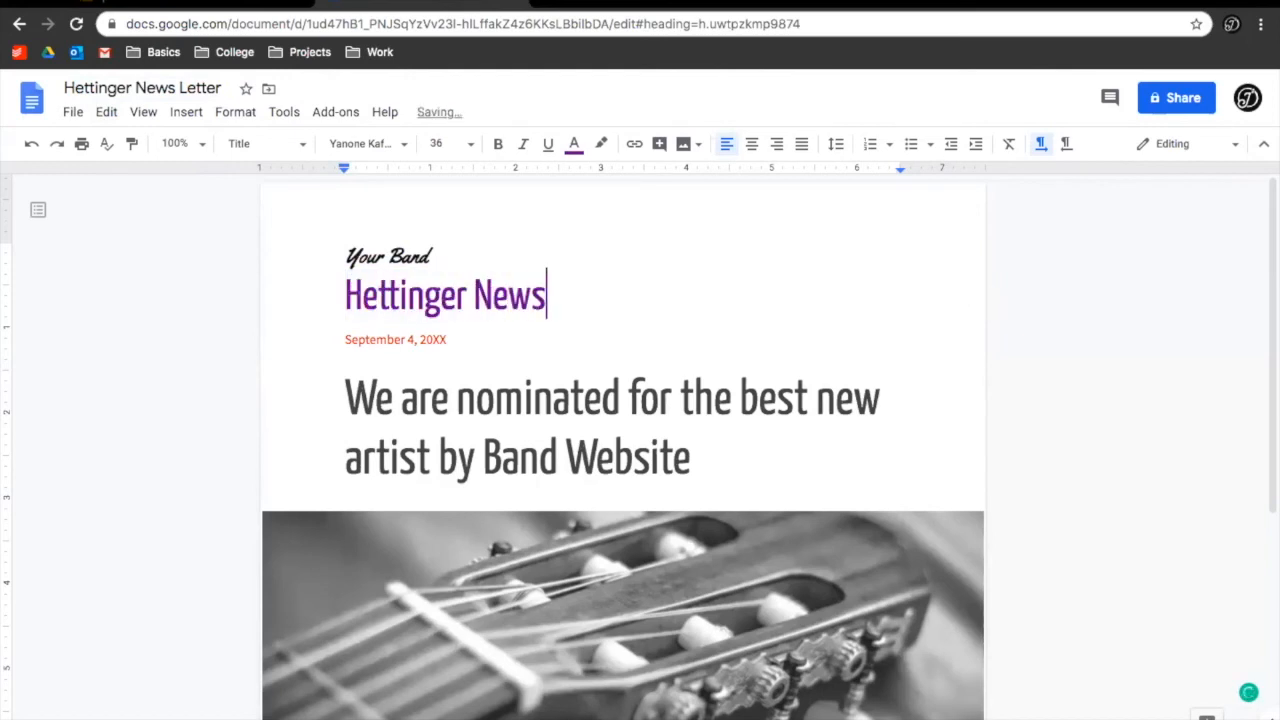
{"action": "key", "text": "Left"}
{"action": "key", "text": "Left"}
{"action": "key", "text": "Left"}
{"action": "key", "text": "Left"}
{"action": "key", "text": "Left"}
{"action": "key", "text": "Left"}
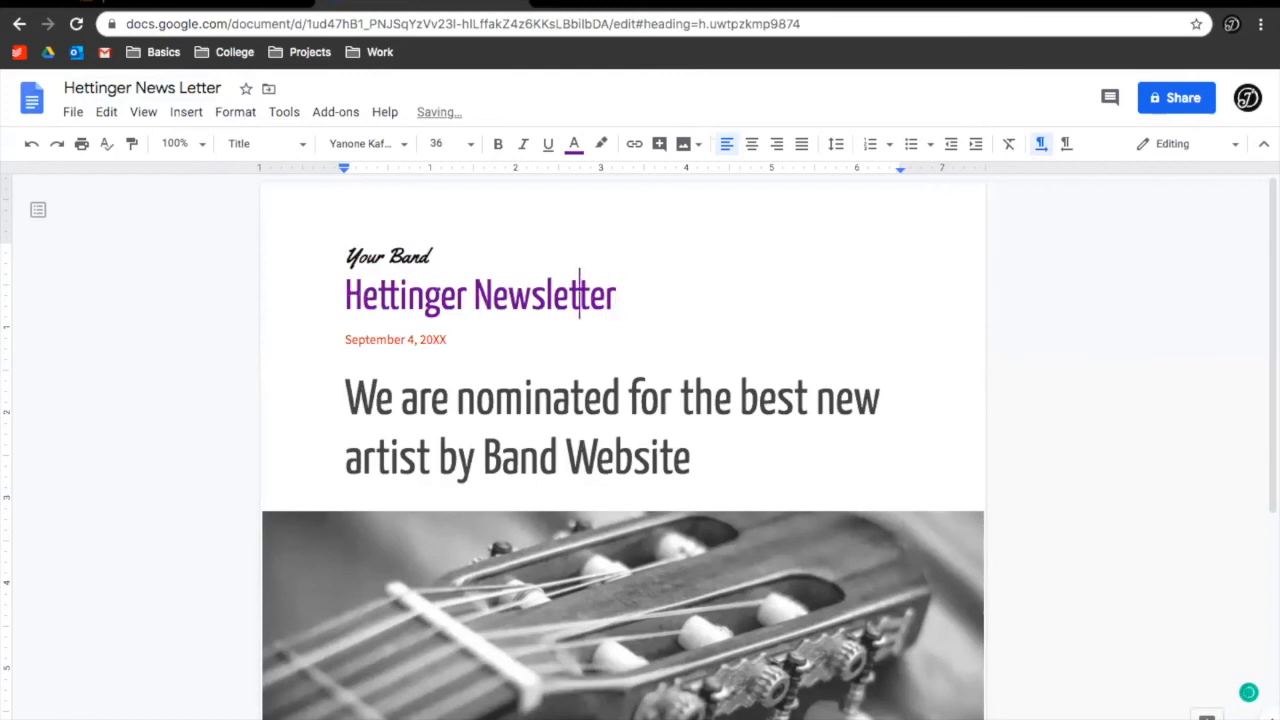
{"action": "key", "text": "Delete"}
{"action": "type", "text": "L"}
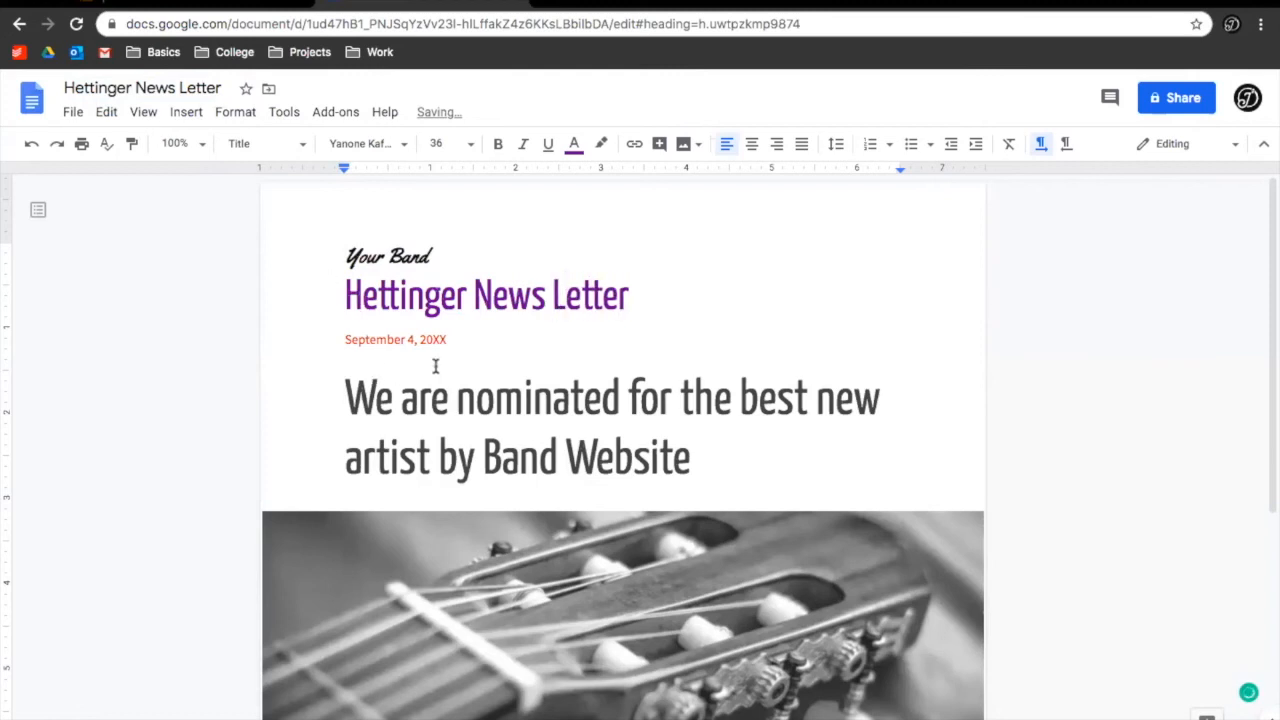
{"action": "left_click", "coordinate": [414, 336]}
{"action": "scroll", "coordinate": [412, 332], "scroll_direction": "down", "scroll_amount": 1}
{"action": "scroll", "coordinate": [411, 330], "scroll_direction": "down", "scroll_amount": 3}
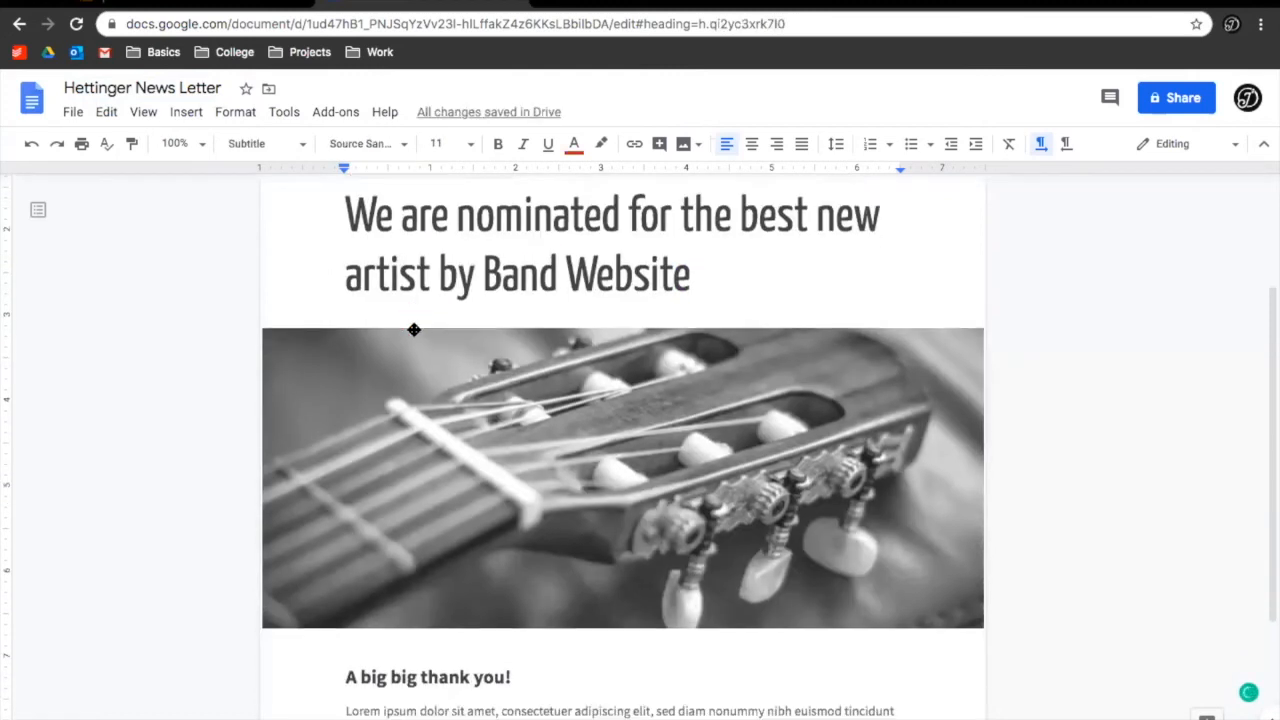
{"action": "left_click", "coordinate": [431, 408]}
{"action": "scroll", "coordinate": [431, 408], "scroll_direction": "down", "scroll_amount": 2}
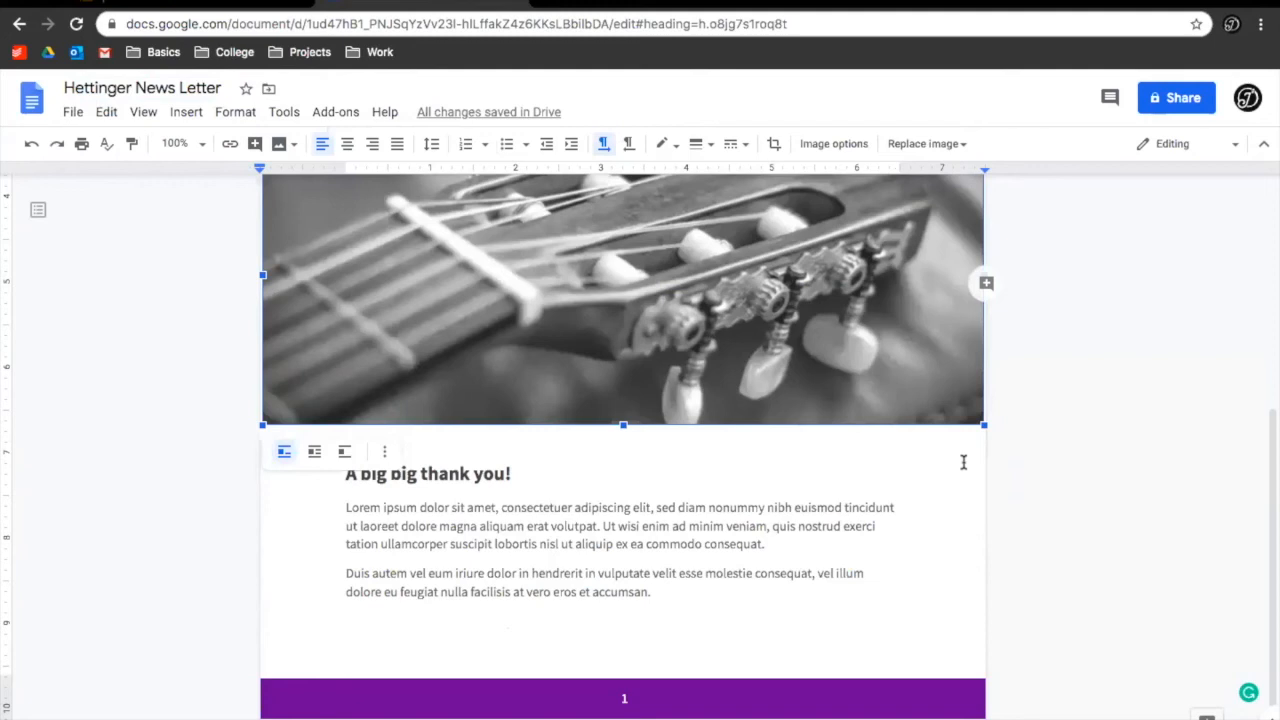
{"action": "scroll", "coordinate": [963, 467], "scroll_direction": "up", "scroll_amount": 5}
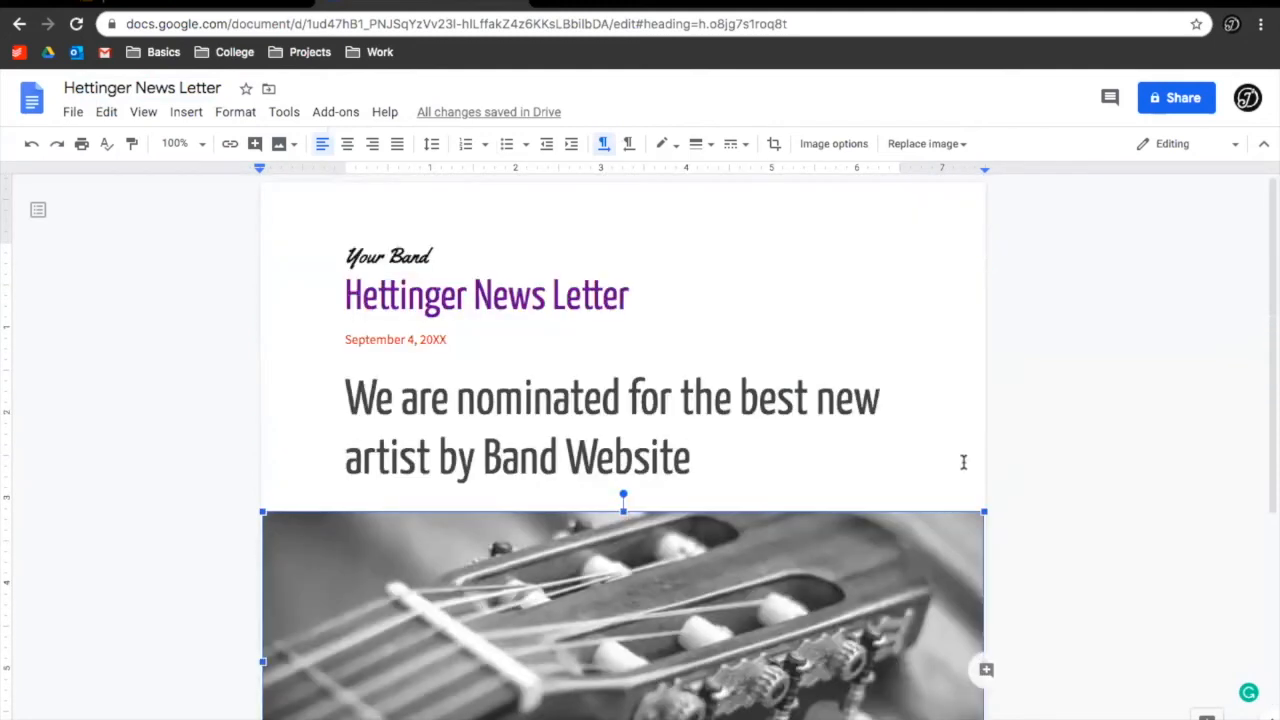
{"action": "scroll", "coordinate": [963, 462], "scroll_direction": "down", "scroll_amount": 4}
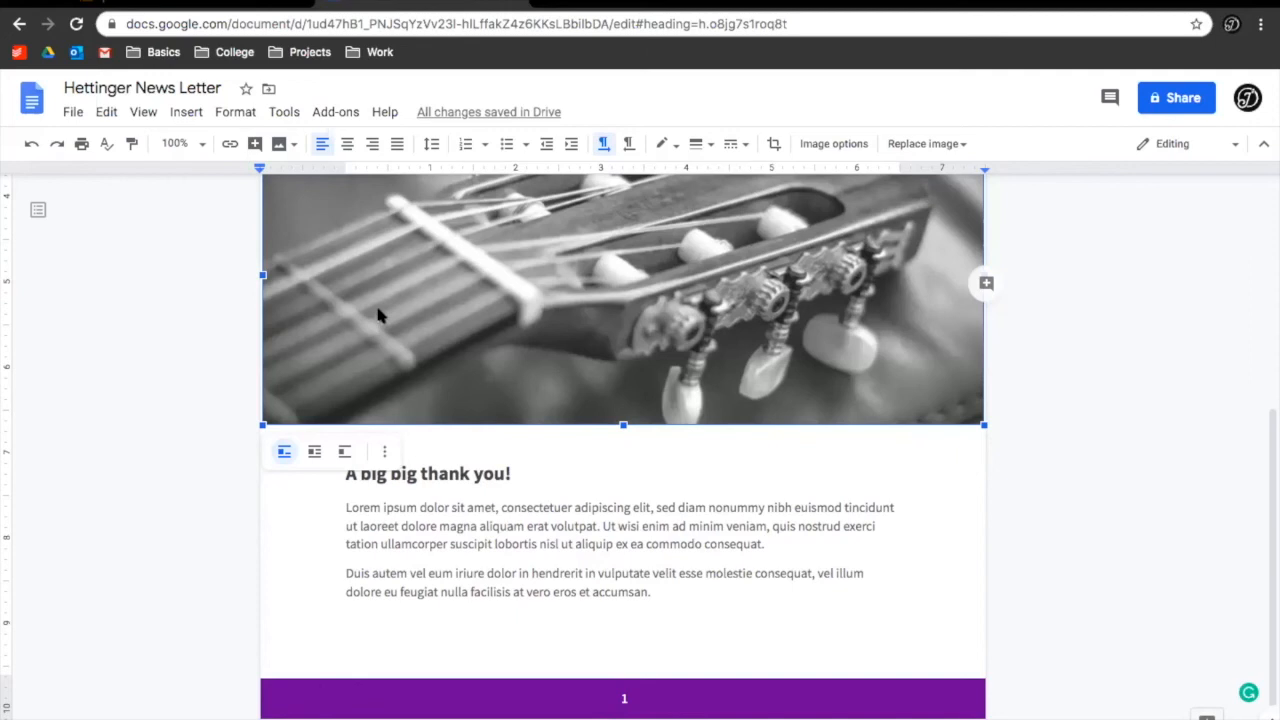
Set the guitar photo's text wrapping to Break text
{"action": "left_click", "coordinate": [314, 455]}
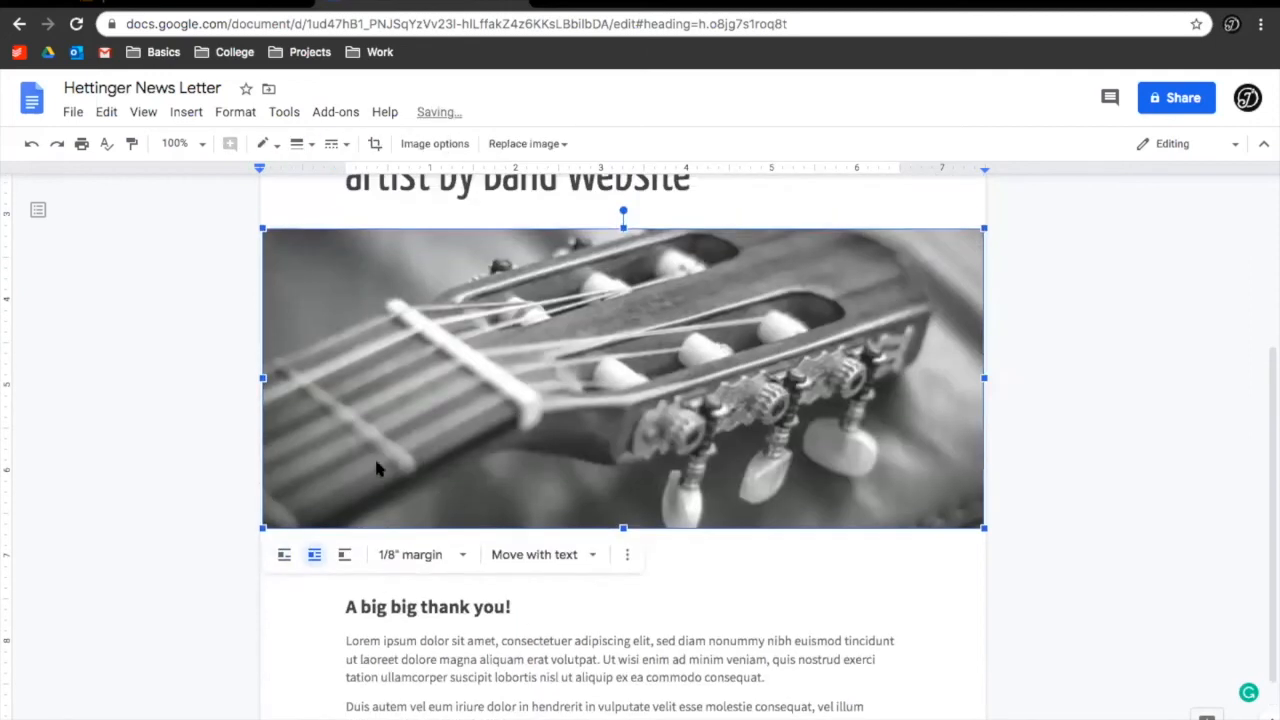
{"action": "left_click", "coordinate": [346, 556]}
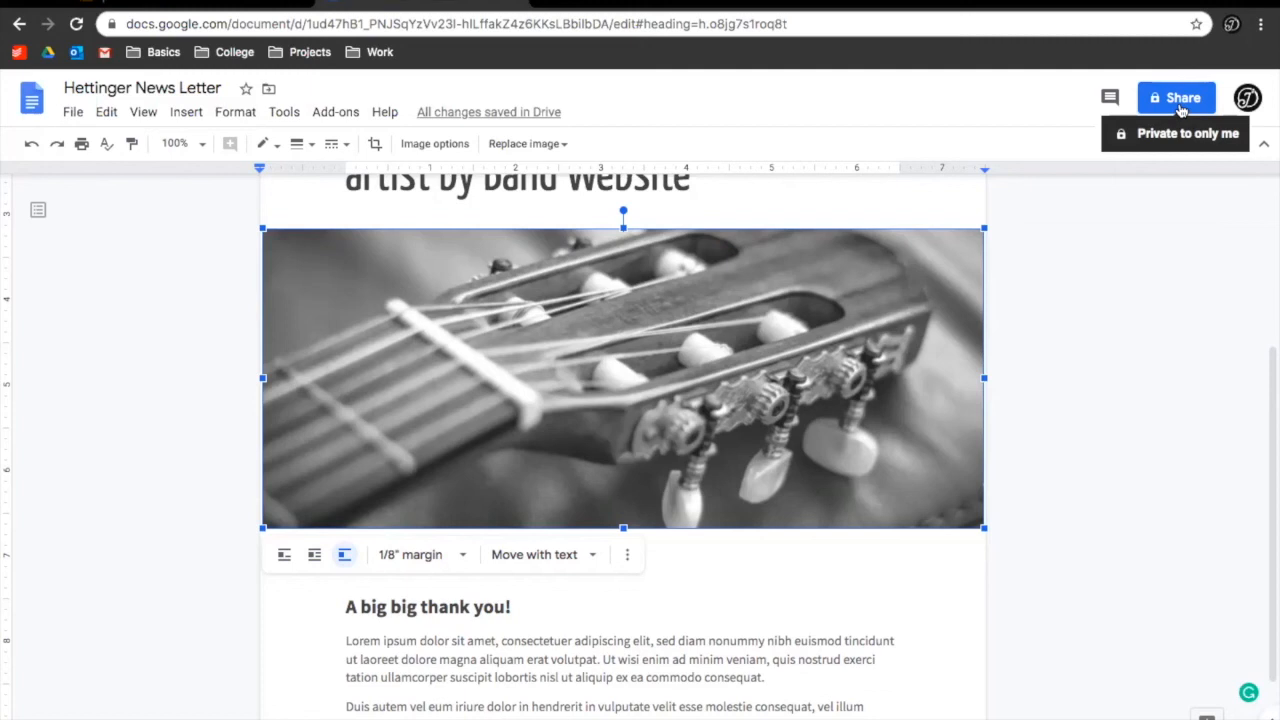
Share the newsletter with a collaborator's e-mail address, keeping Can edit, and send the invitation
{"action": "left_click", "coordinate": [1181, 110]}
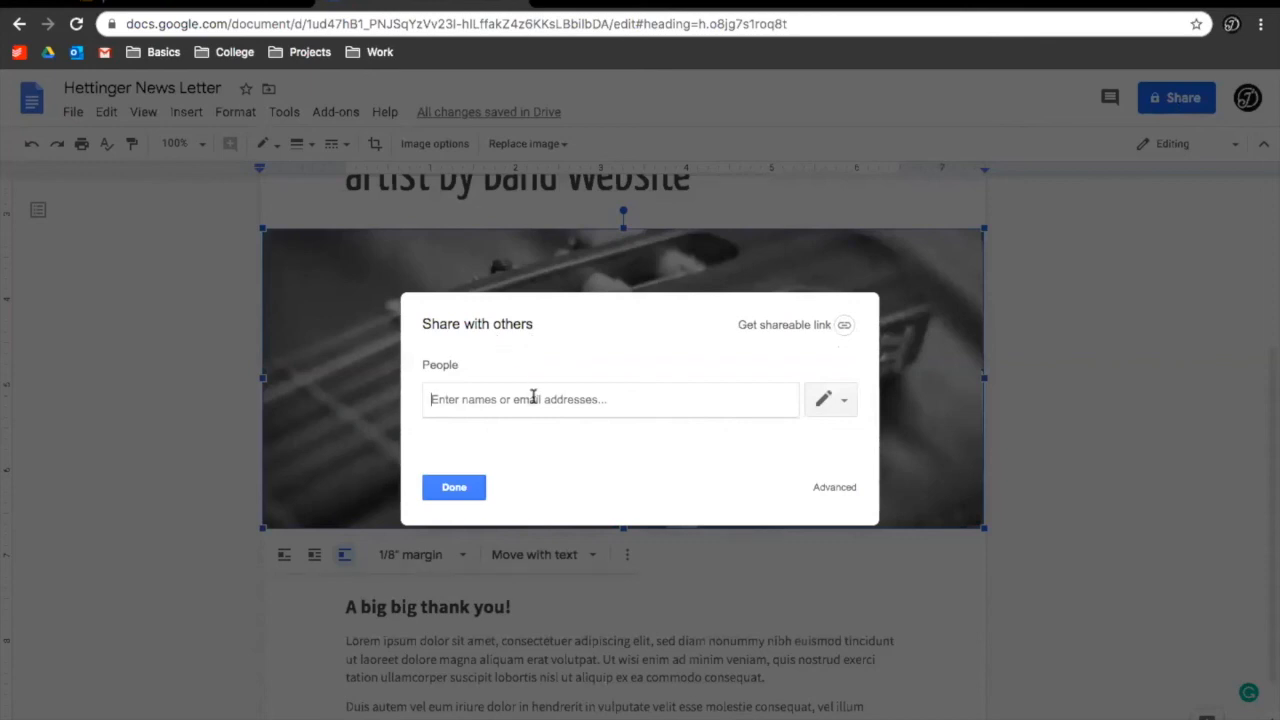
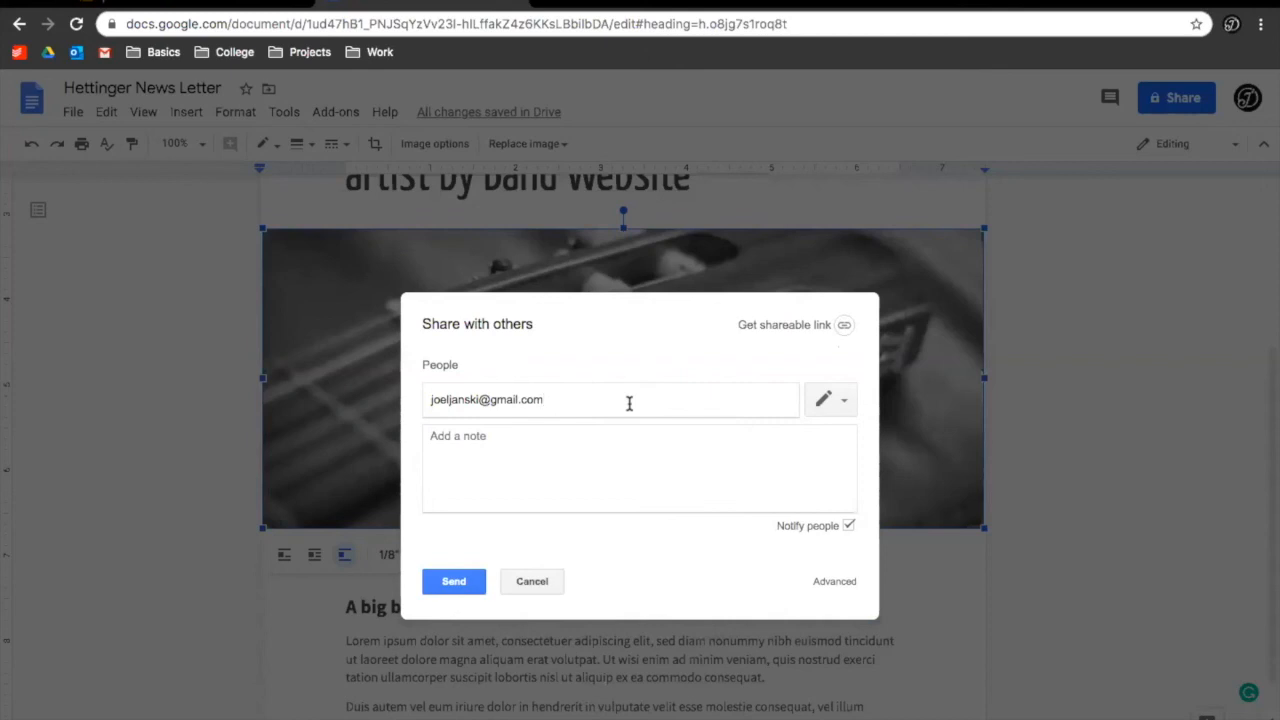
{"action": "left_click", "coordinate": [820, 401]}
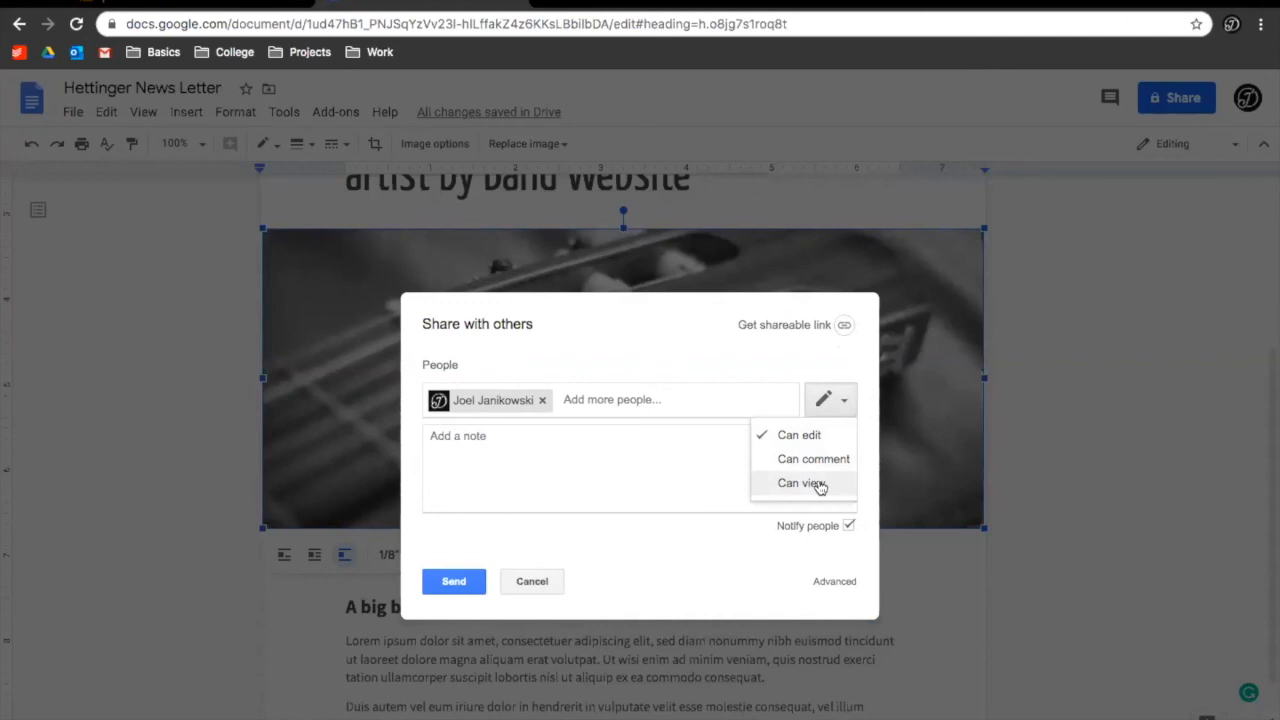
{"action": "left_click", "coordinate": [549, 436]}
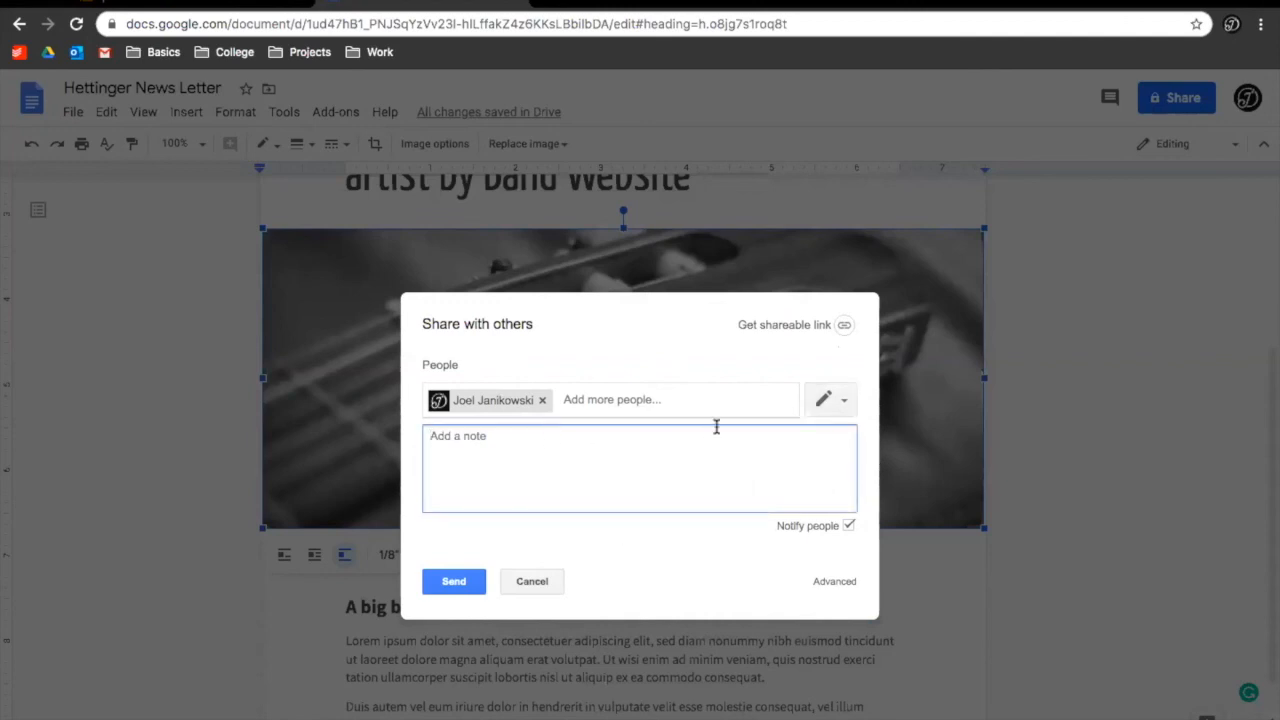
{"action": "left_click", "coordinate": [710, 401]}
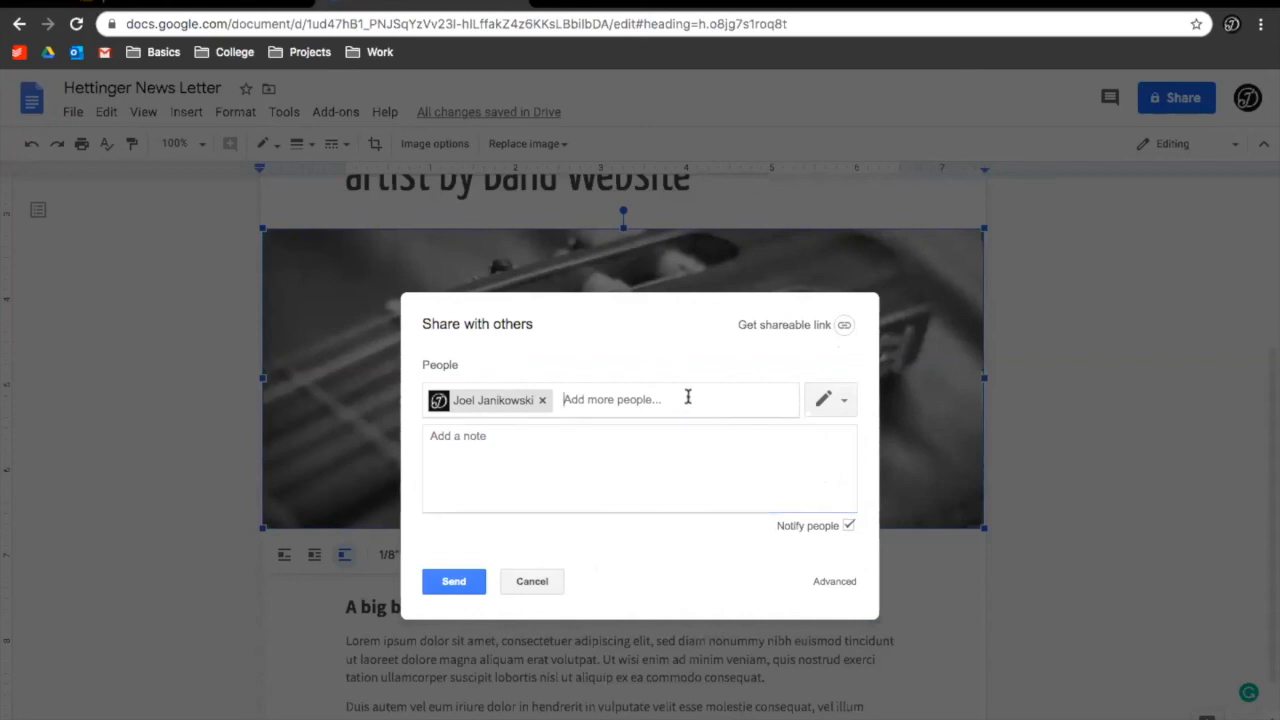
{"action": "left_click", "coordinate": [437, 583]}
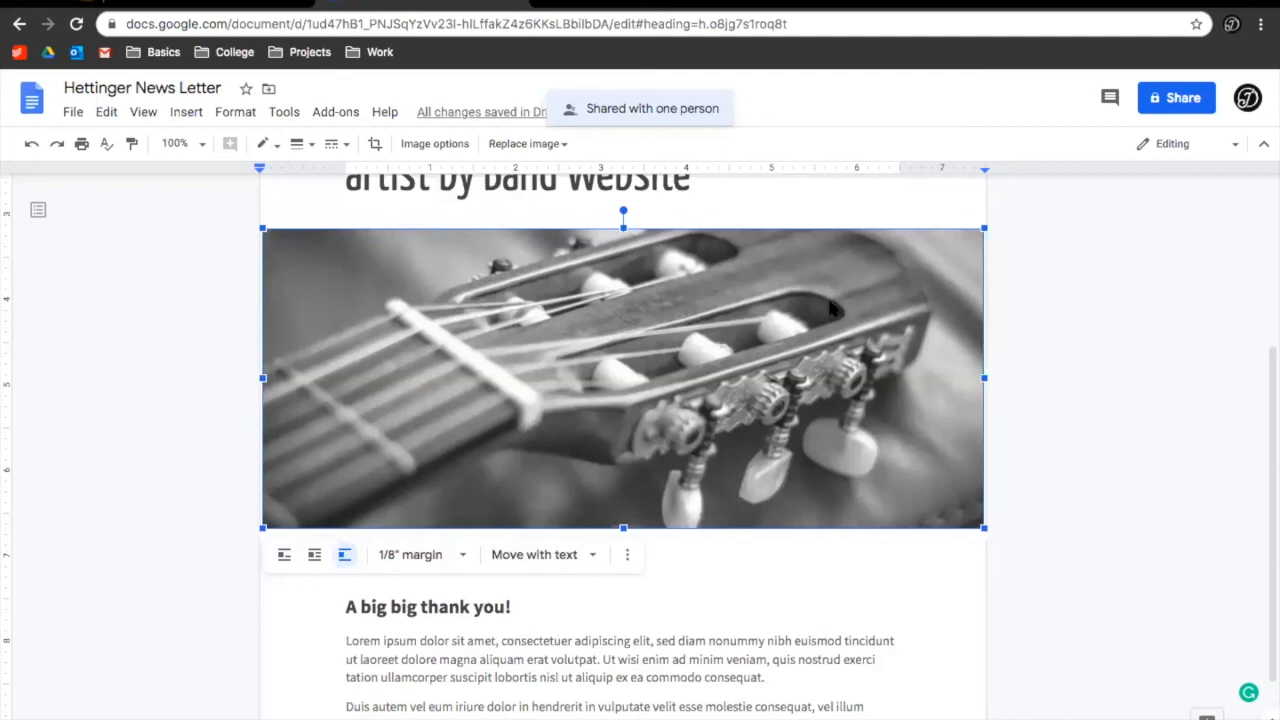
{"action": "scroll", "coordinate": [830, 310], "scroll_direction": "up", "scroll_amount": 4}
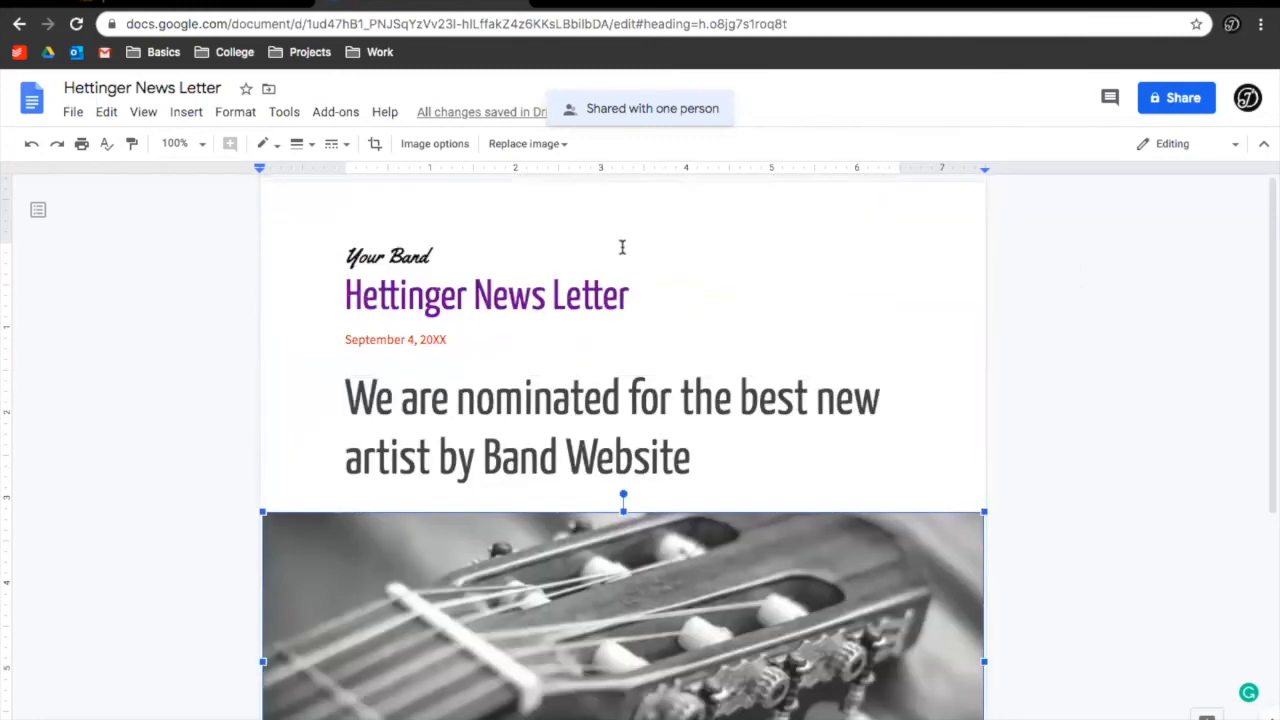
Place the text cursor inside the newsletter's title line
{"action": "left_click", "coordinate": [549, 288]}
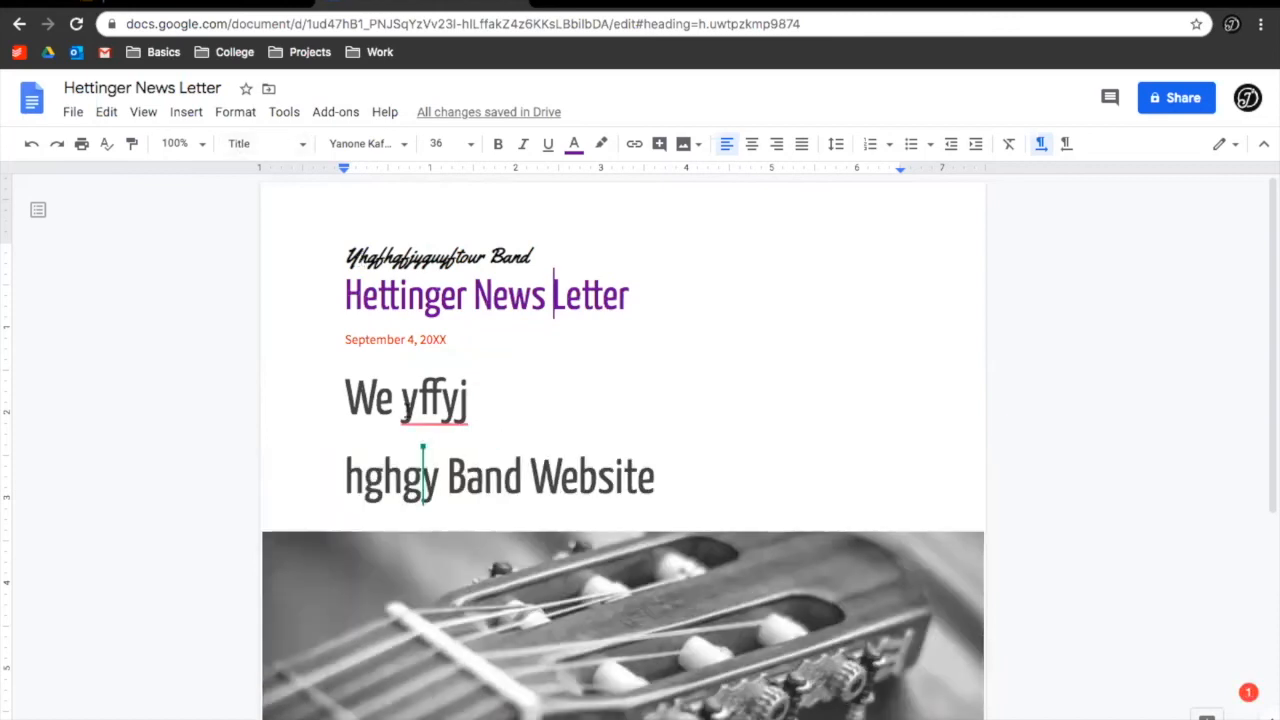
{"action": "mouse_move", "coordinate": [408, 410]}
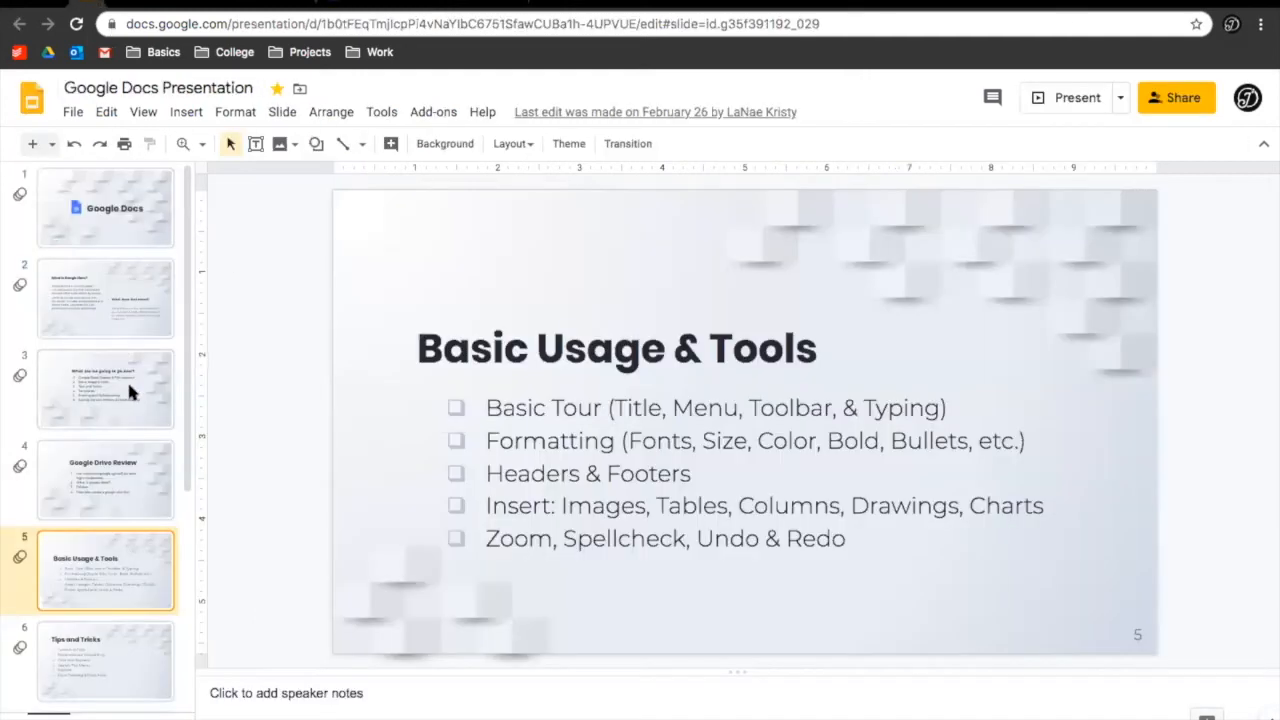
Advance to slide 9, 'Saving, Version History & Downloading', then return to the Hettinger News Letter document
{"action": "key", "text": "Down"}
{"action": "key", "text": "Down"}
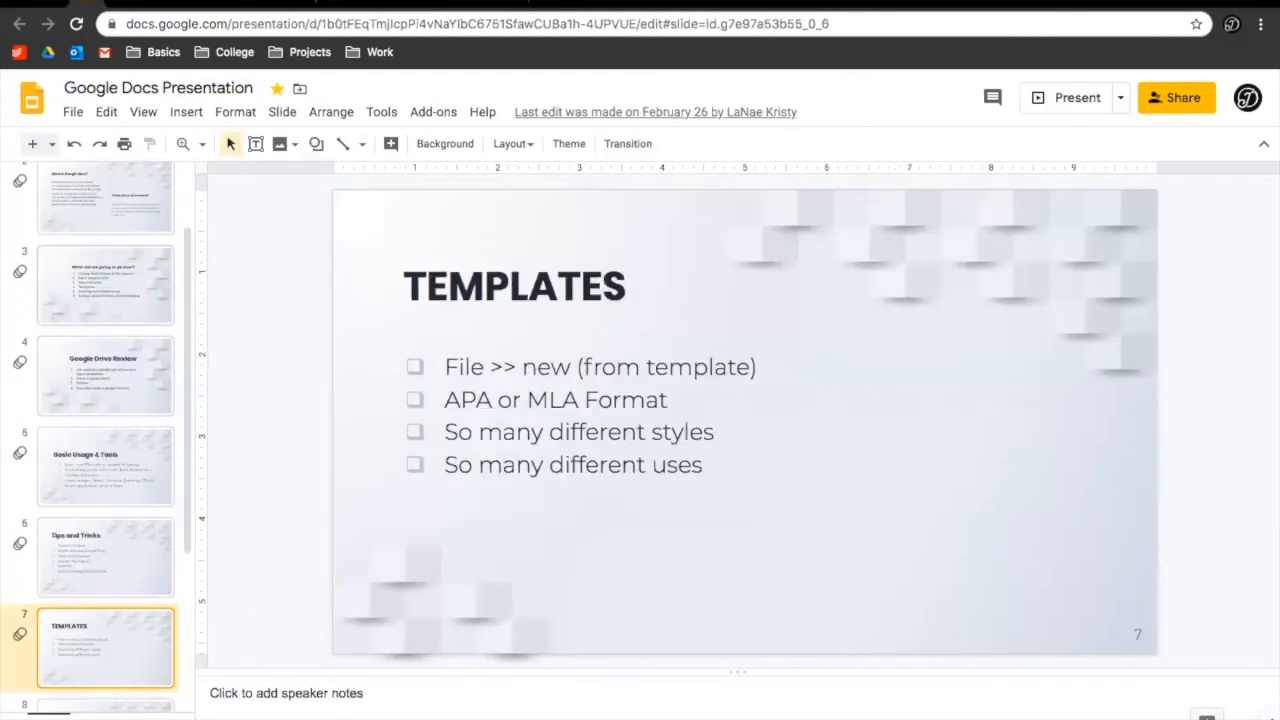
{"action": "key", "text": "Down"}
{"action": "key", "text": "Down"}
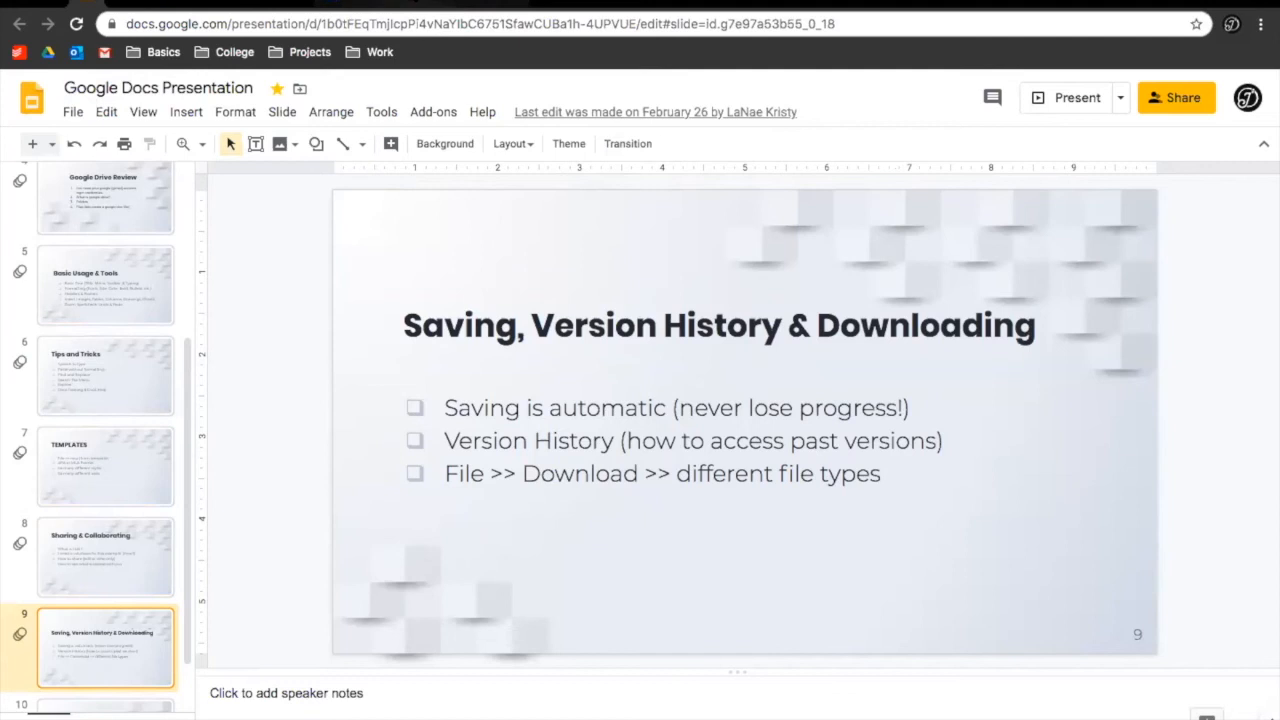
{"action": "left_click", "coordinate": [428, 6]}
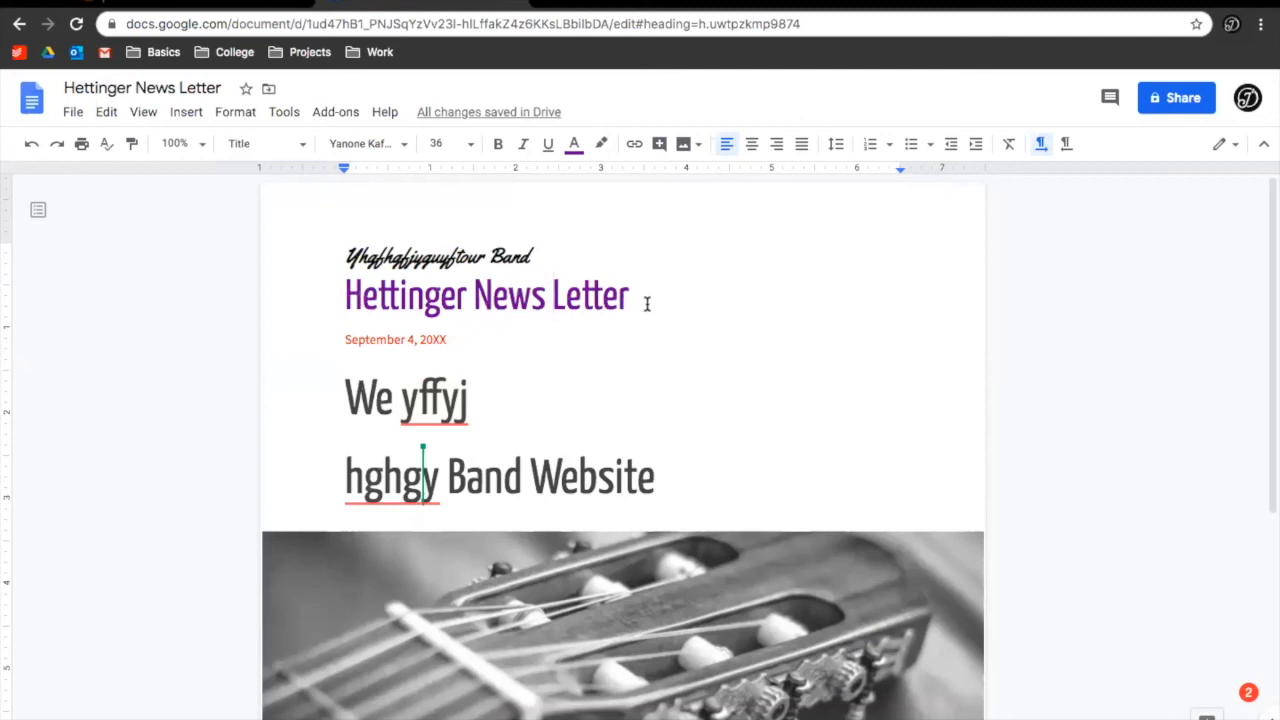
Select the 'Your Band' and 'Hettinger News Letter' lines at the top and delete them
{"action": "left_click_drag", "start_coordinate": [630, 298], "coordinate": [342, 242]}
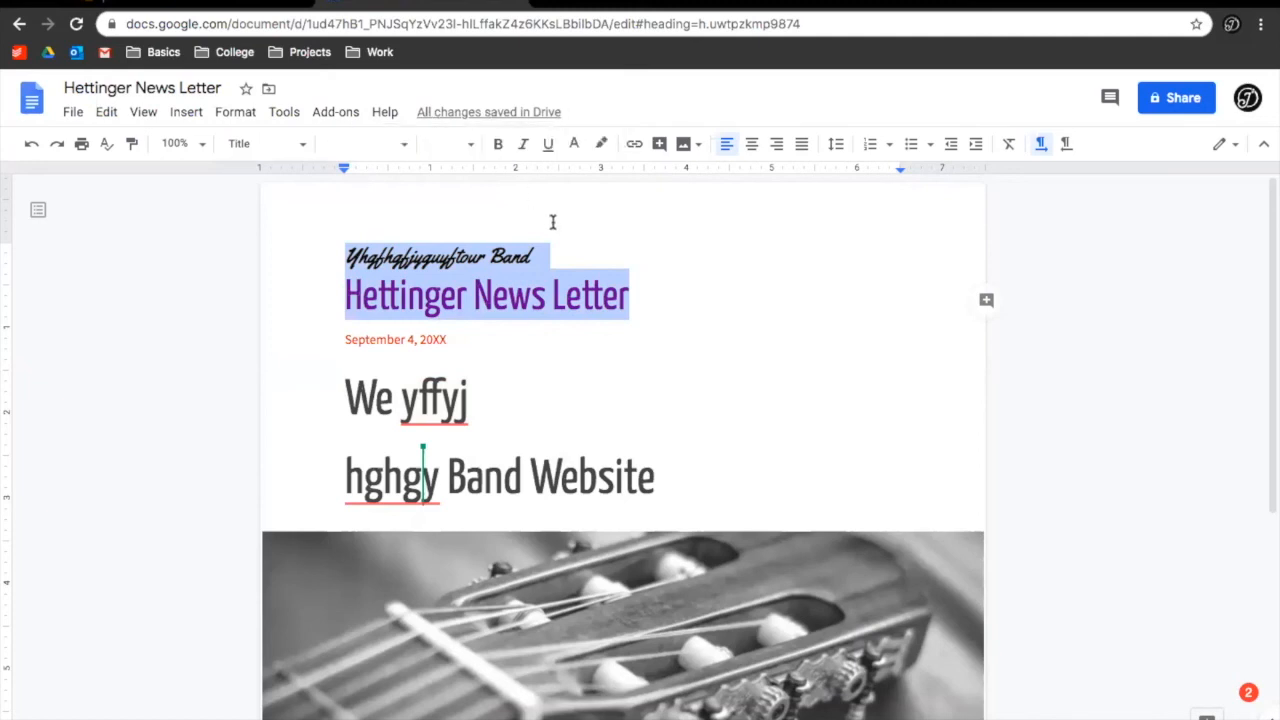
{"action": "key", "text": "BackSpace"}
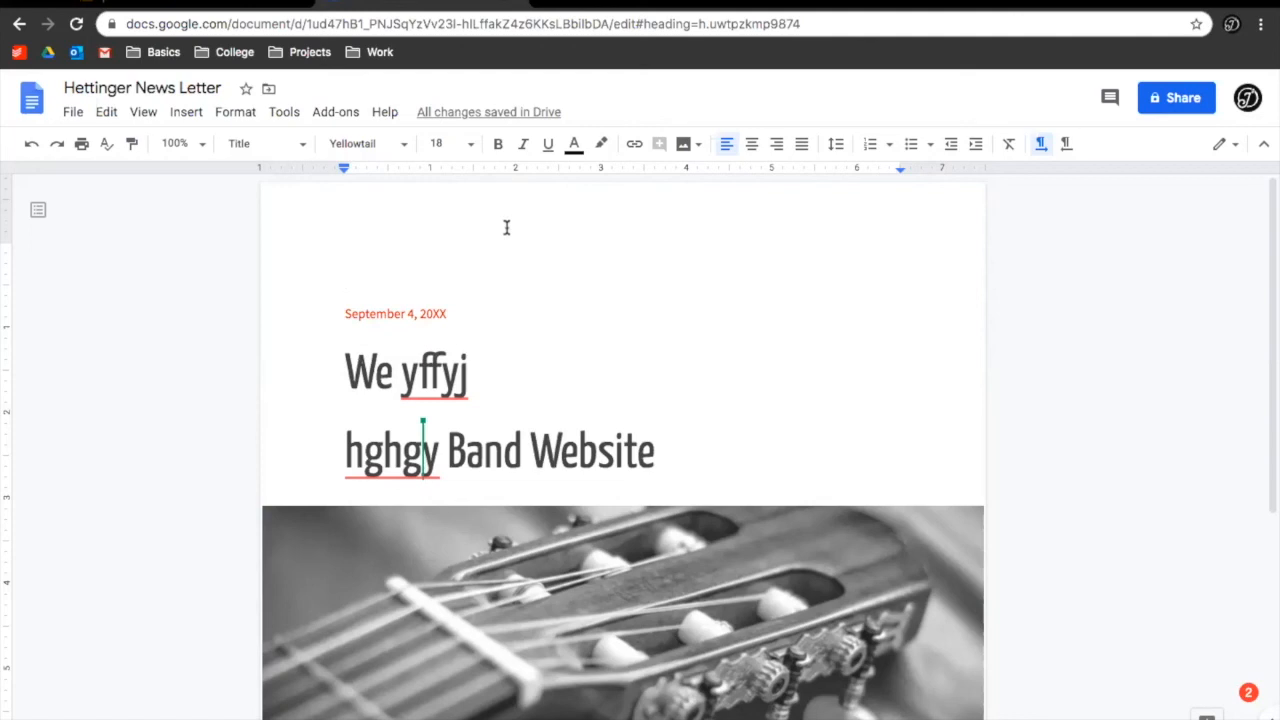
Open the newsletter's version history and preview the 4:30 PM, 4:31 PM and 4:33 PM versions
{"action": "left_click", "coordinate": [521, 432]}
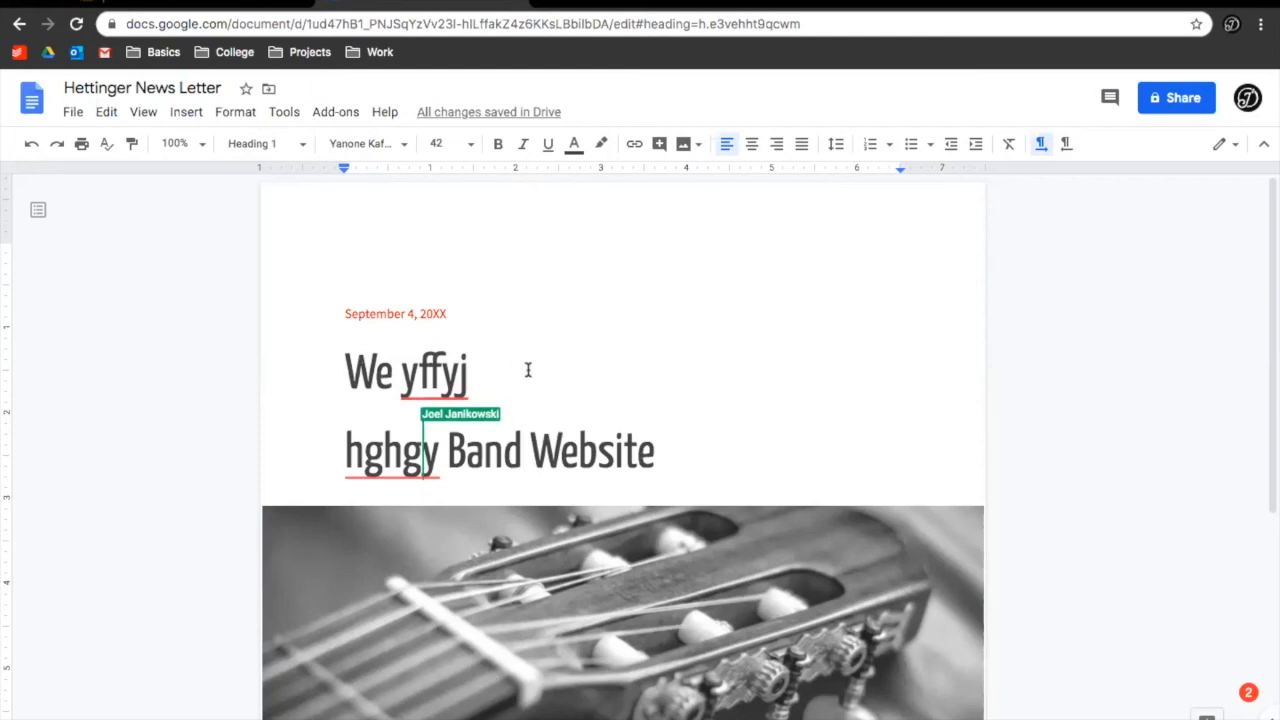
{"action": "left_click", "coordinate": [453, 115]}
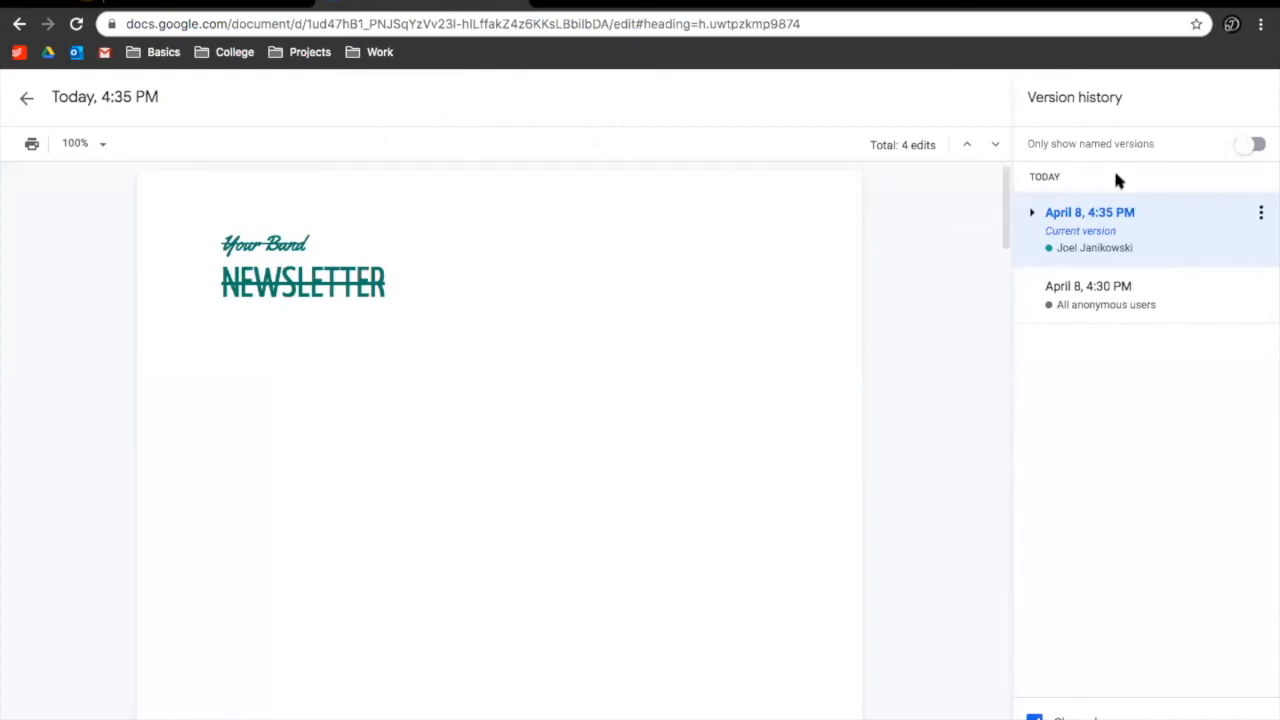
{"action": "left_click", "coordinate": [1034, 214]}
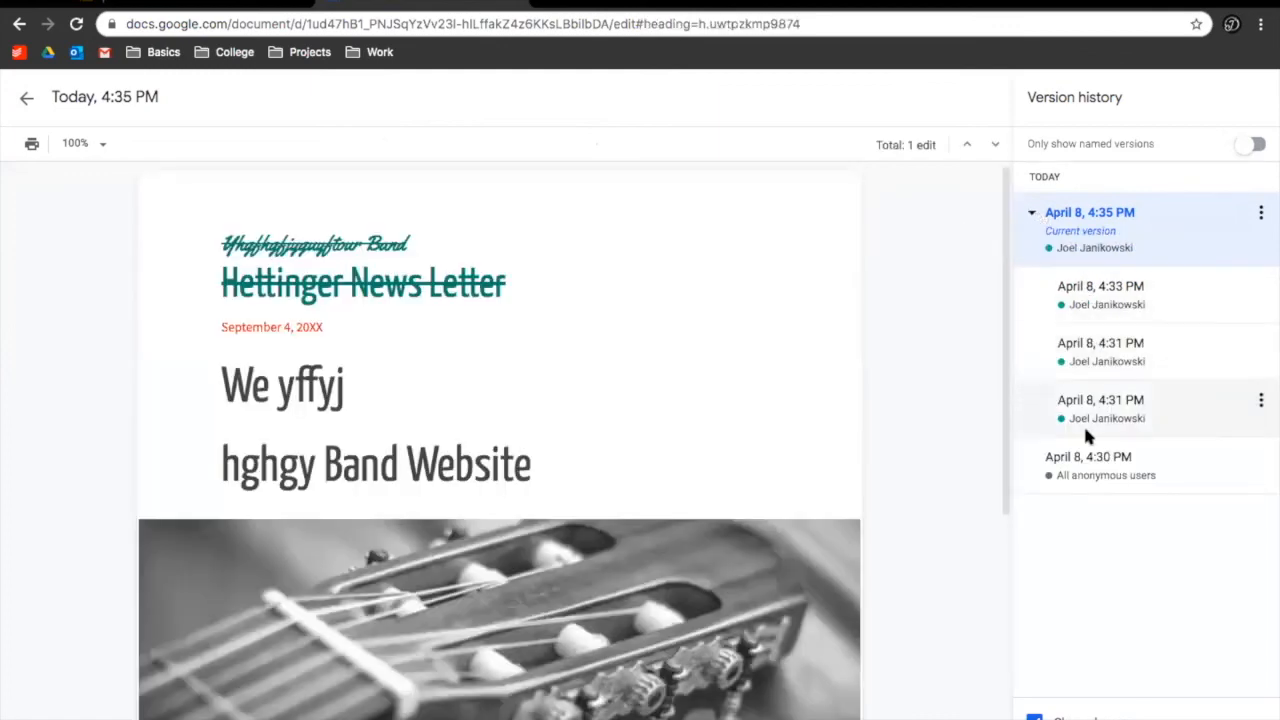
{"action": "left_click", "coordinate": [1106, 458]}
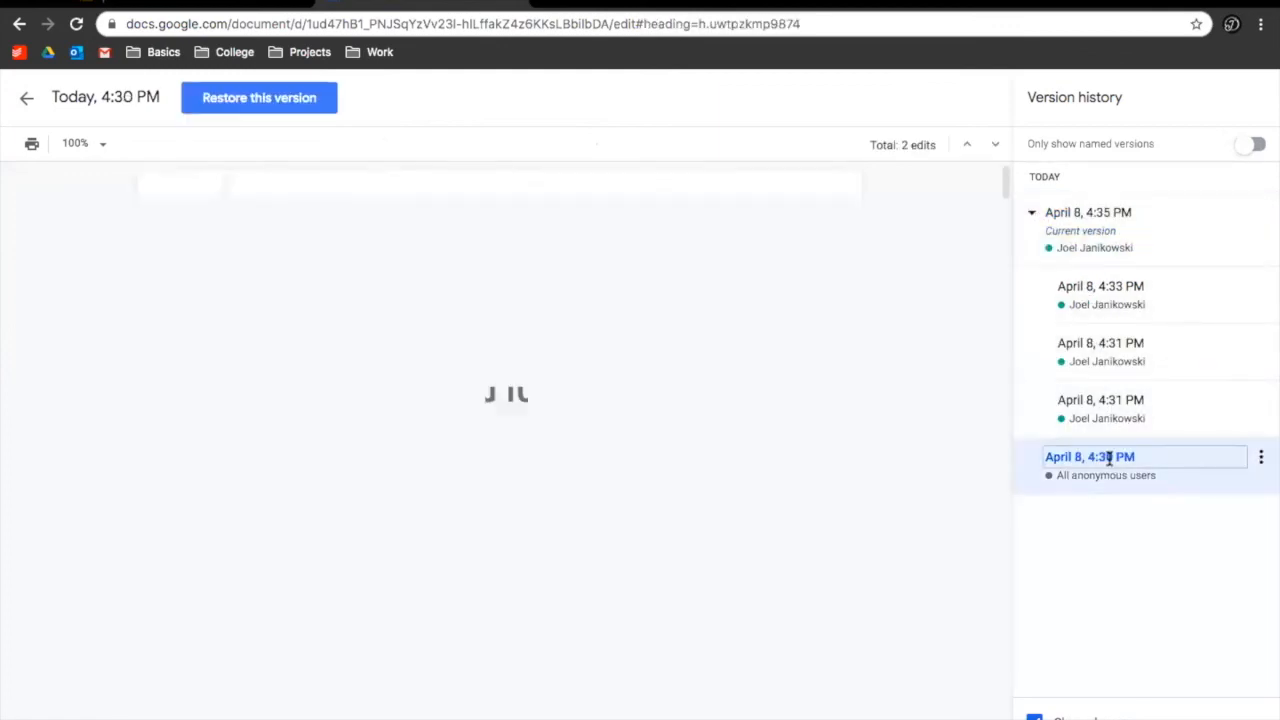
{"action": "left_click", "coordinate": [1134, 399]}
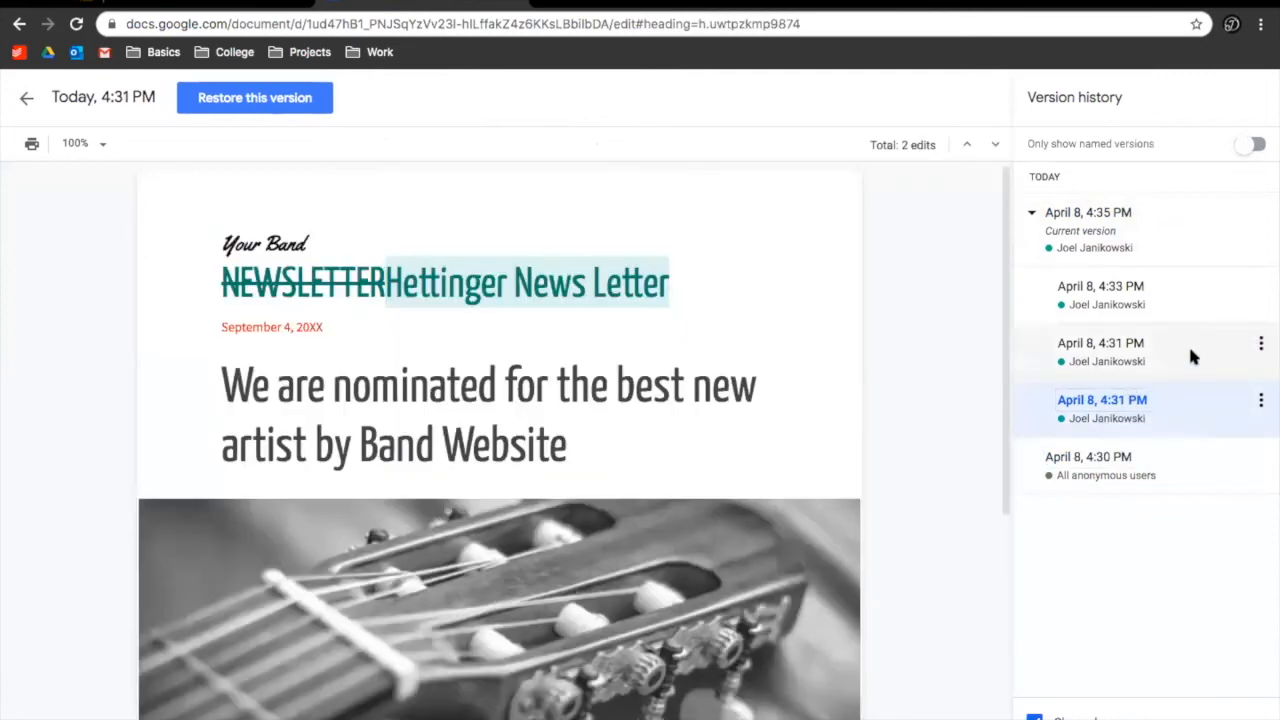
{"action": "left_click", "coordinate": [1177, 354]}
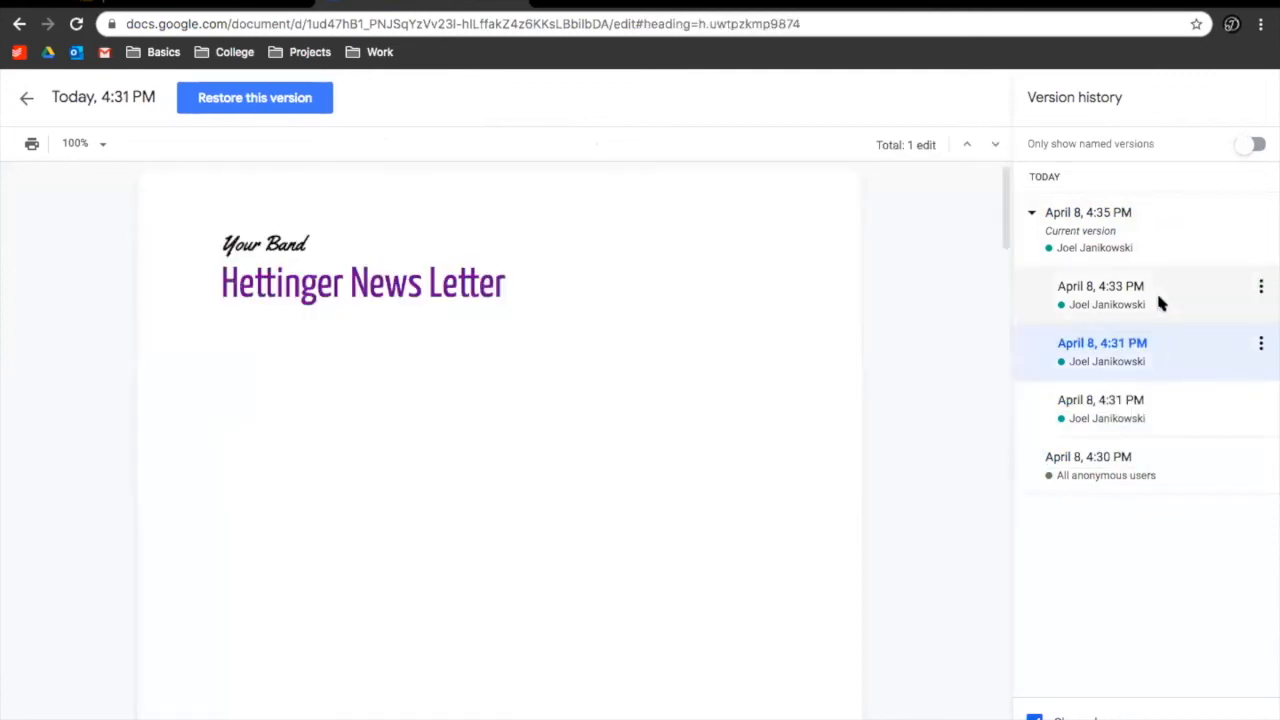
{"action": "left_click", "coordinate": [1159, 299]}
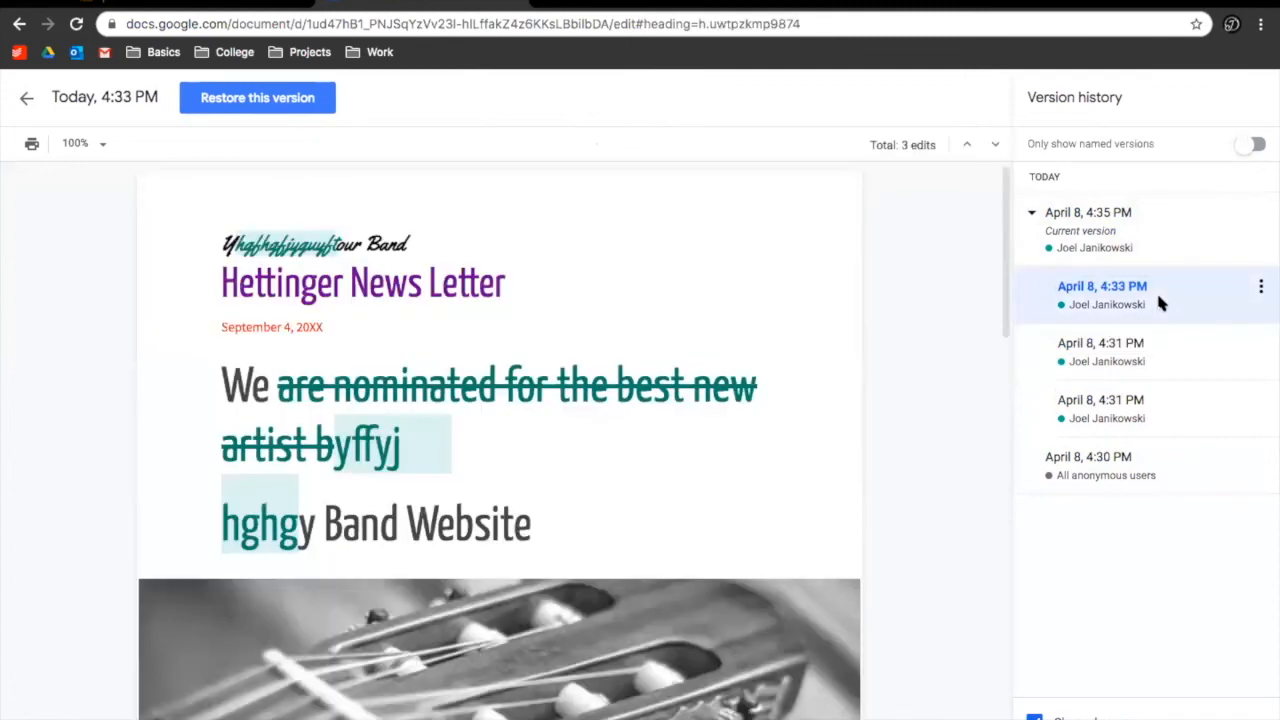
Restore the later 4:31 PM version, then return to the presentation
{"action": "left_click", "coordinate": [1155, 337]}
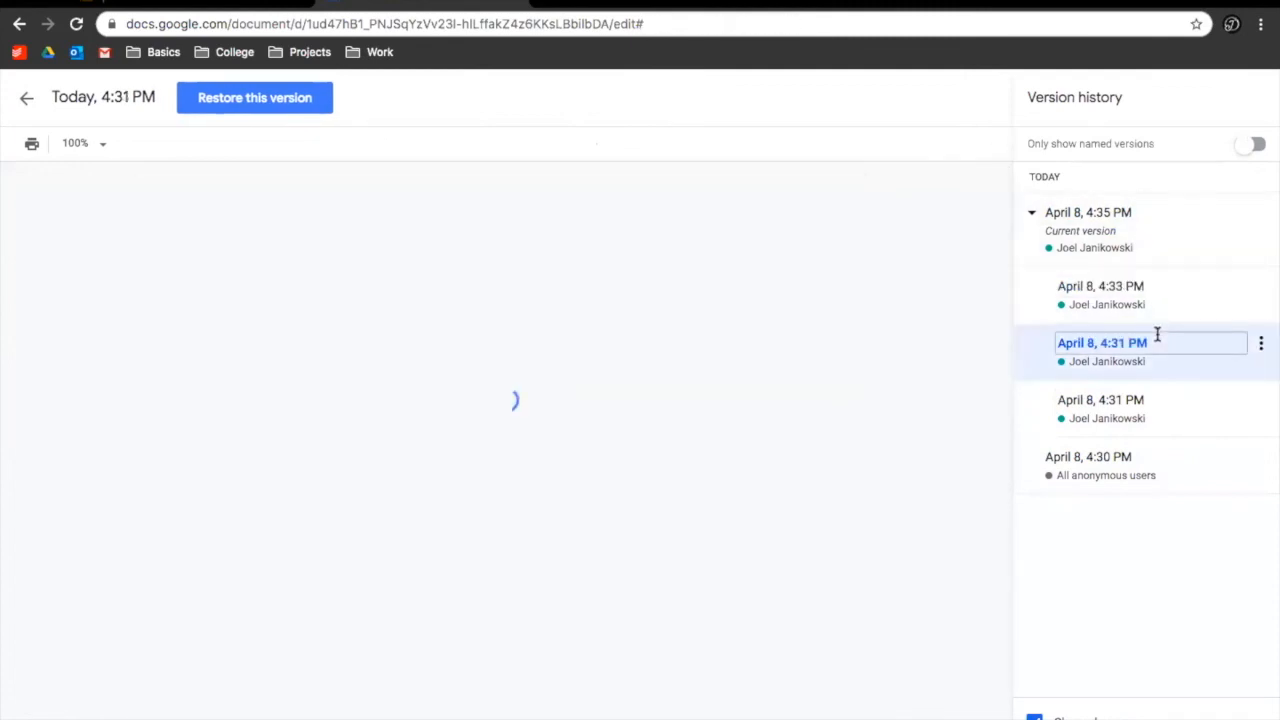
{"action": "scroll", "coordinate": [672, 368], "scroll_direction": "down", "scroll_amount": 10}
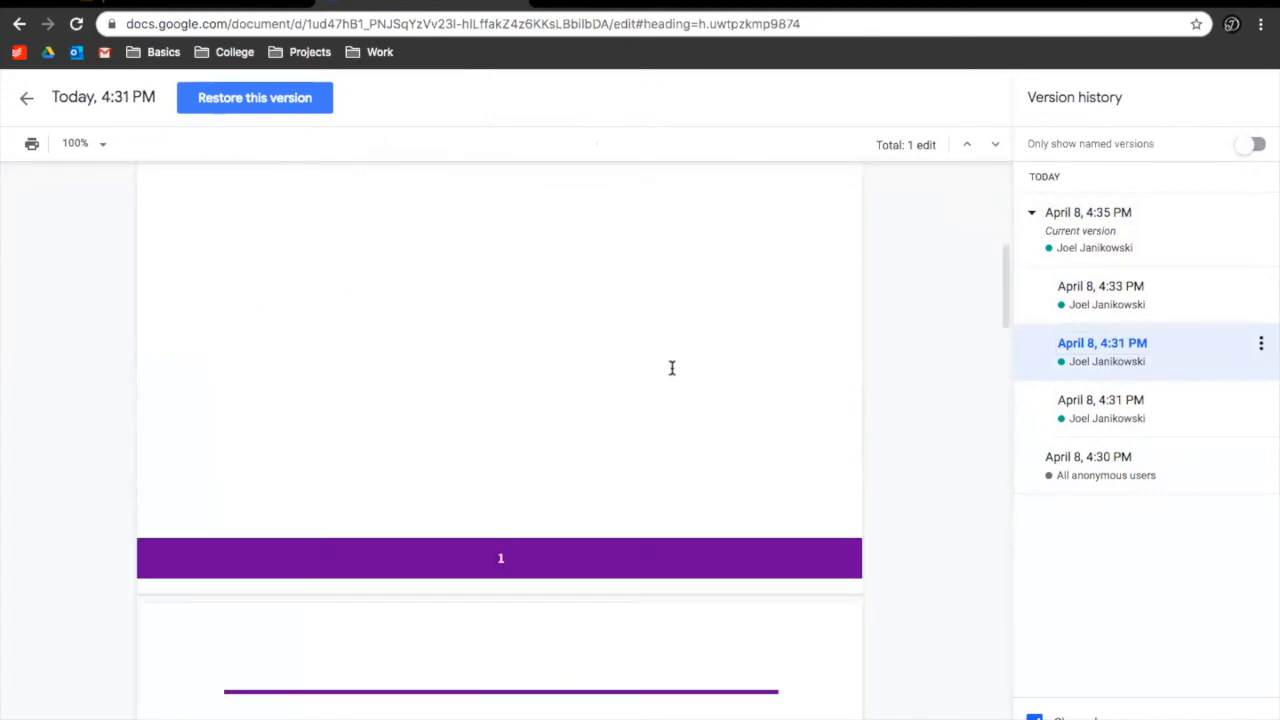
{"action": "scroll", "coordinate": [672, 368], "scroll_direction": "up", "scroll_amount": 10}
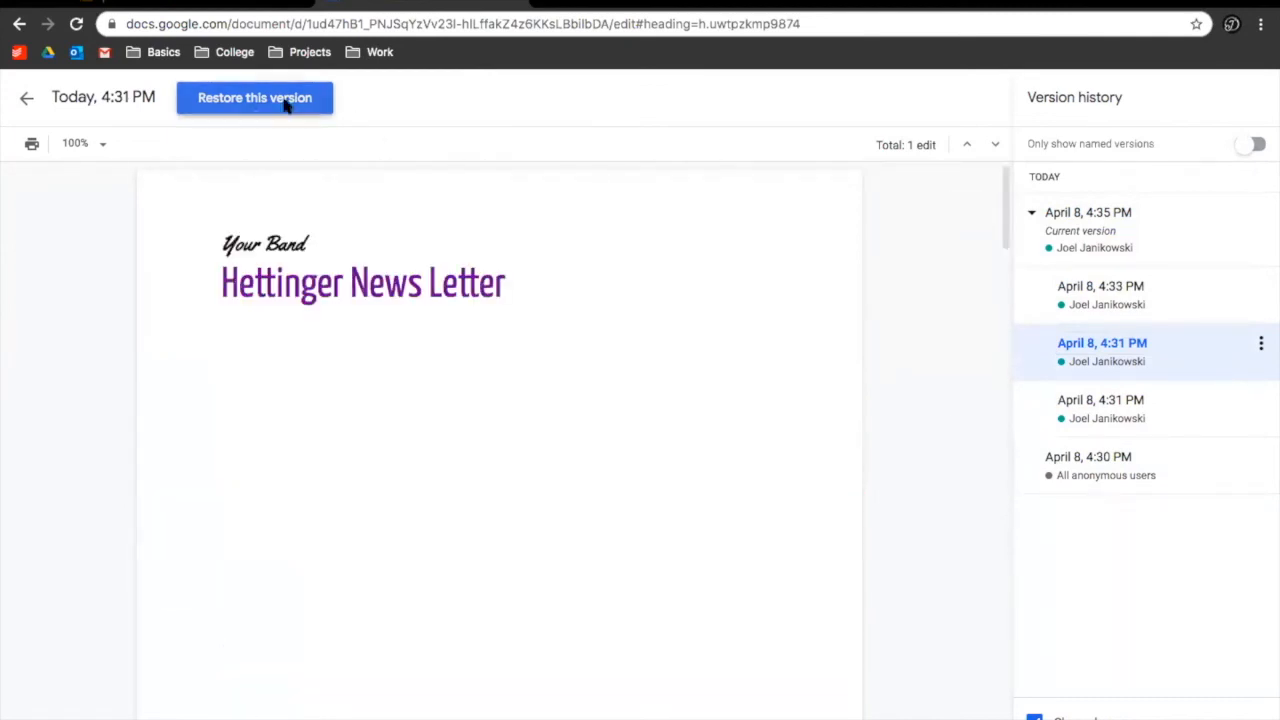
{"action": "left_click", "coordinate": [282, 98]}
{"action": "left_click", "coordinate": [745, 452]}
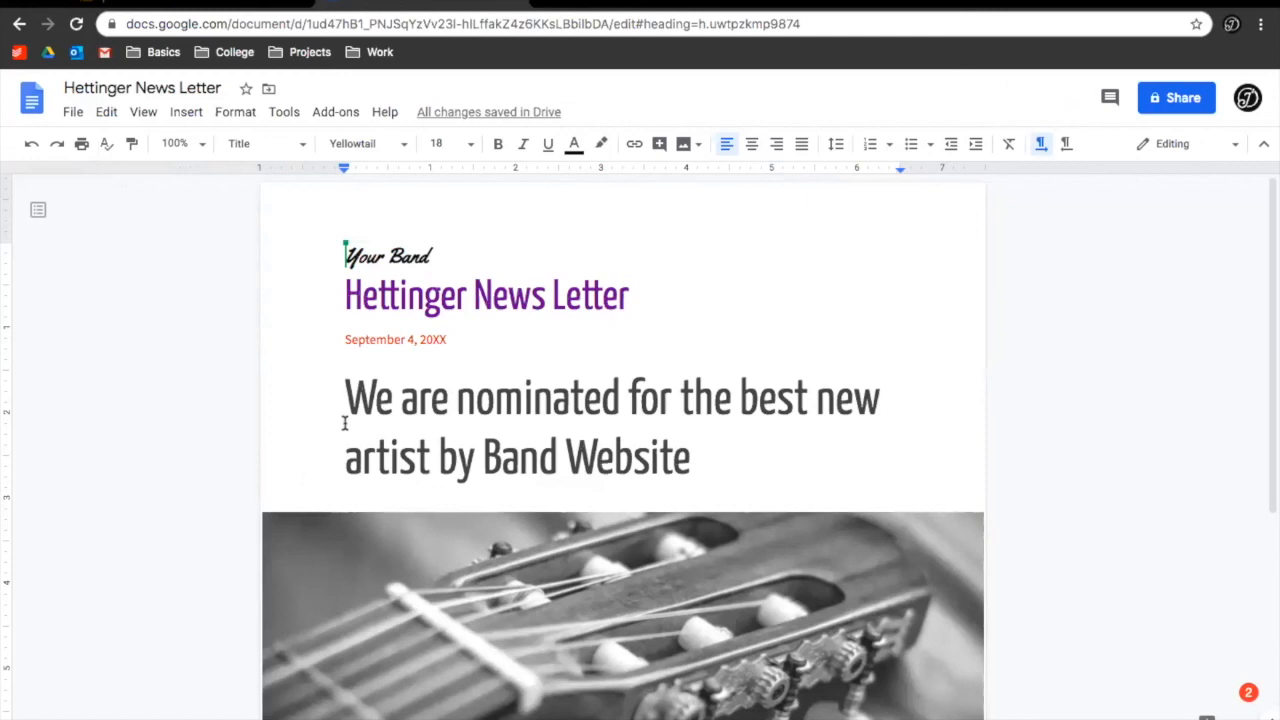
{"action": "left_click", "coordinate": [92, 8]}
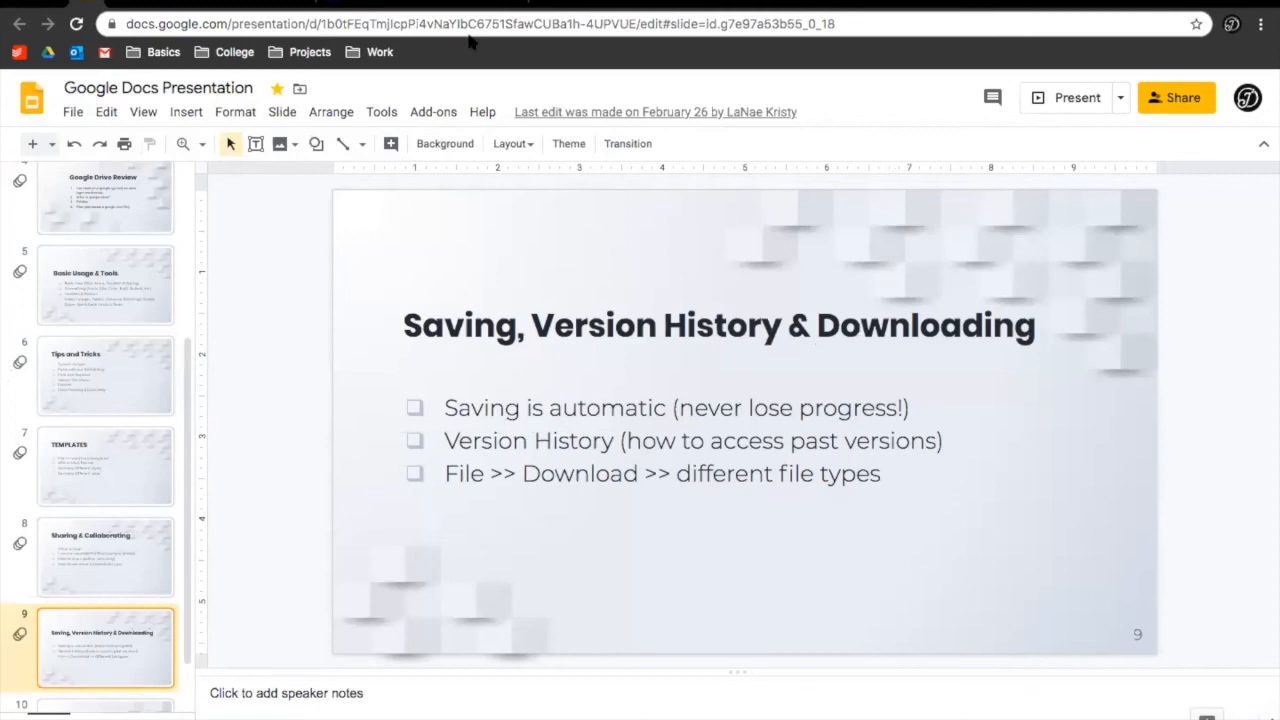
Return to the restored Hettinger News Letter document tab
{"action": "left_click", "coordinate": [440, 6]}
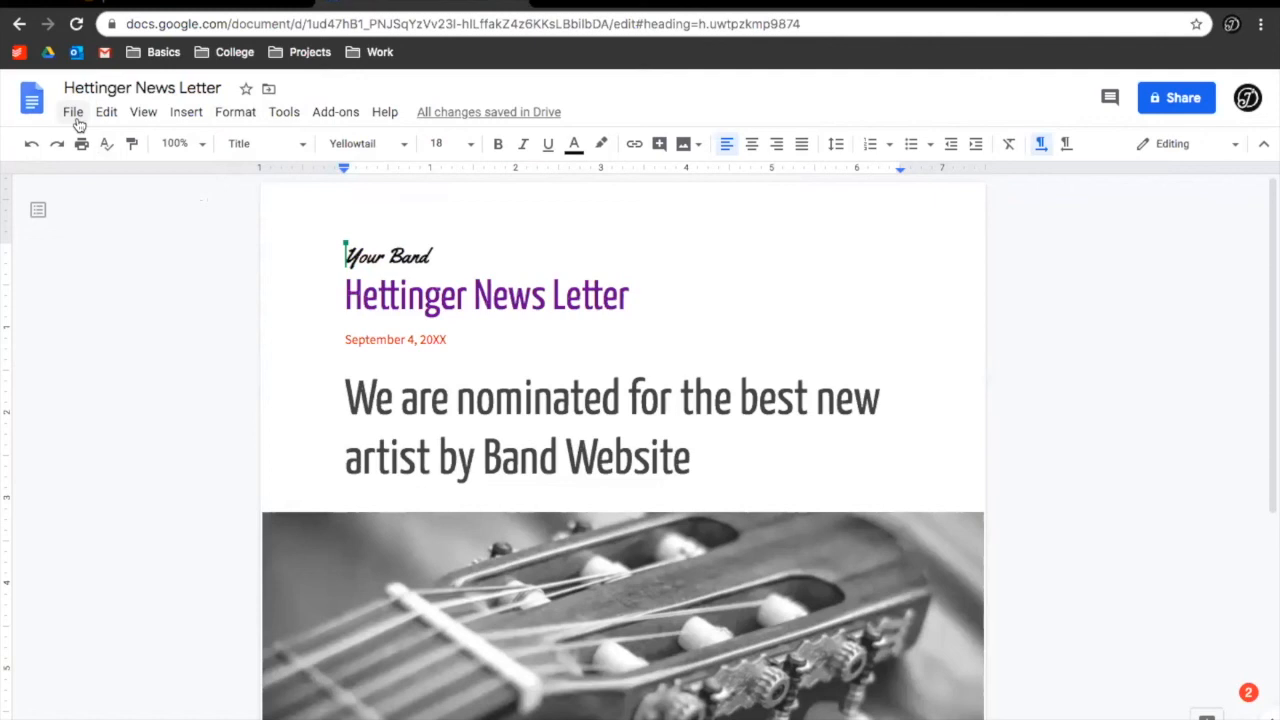
Browse the newsletter's File > Download formats, then show the closing THANKS! slide
{"action": "left_click", "coordinate": [75, 114]}
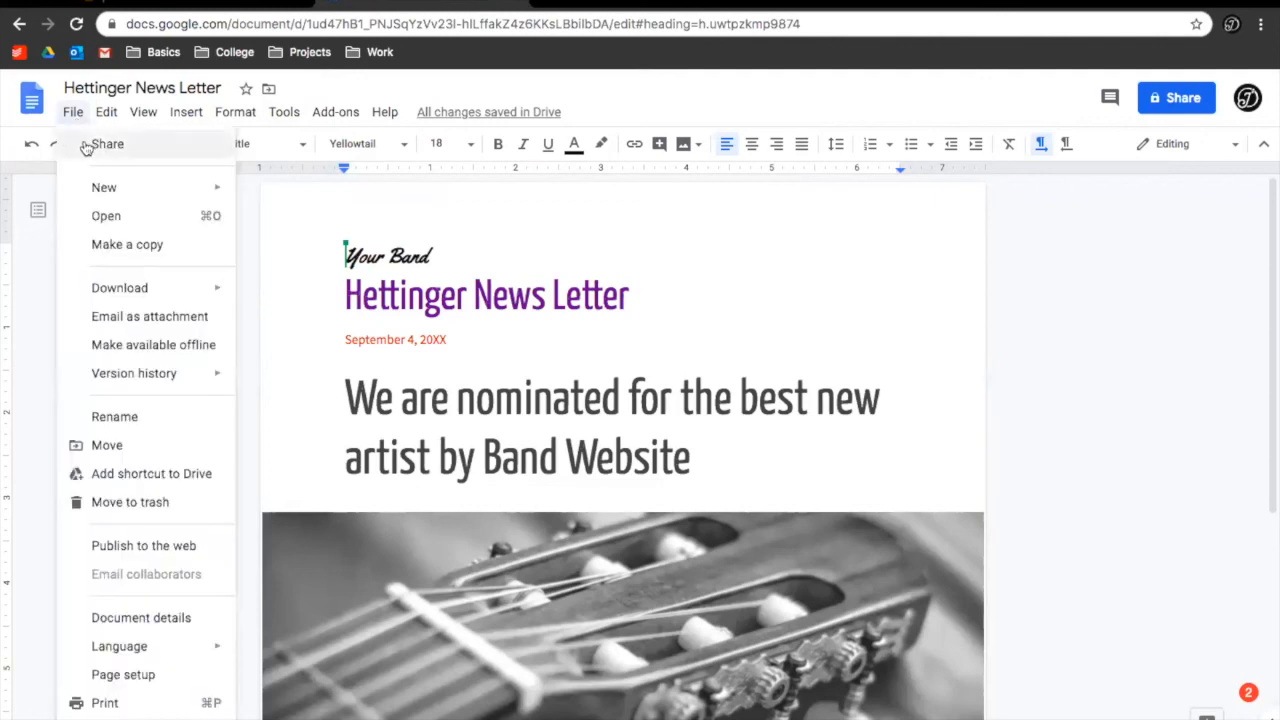
{"action": "mouse_move", "coordinate": [136, 289]}
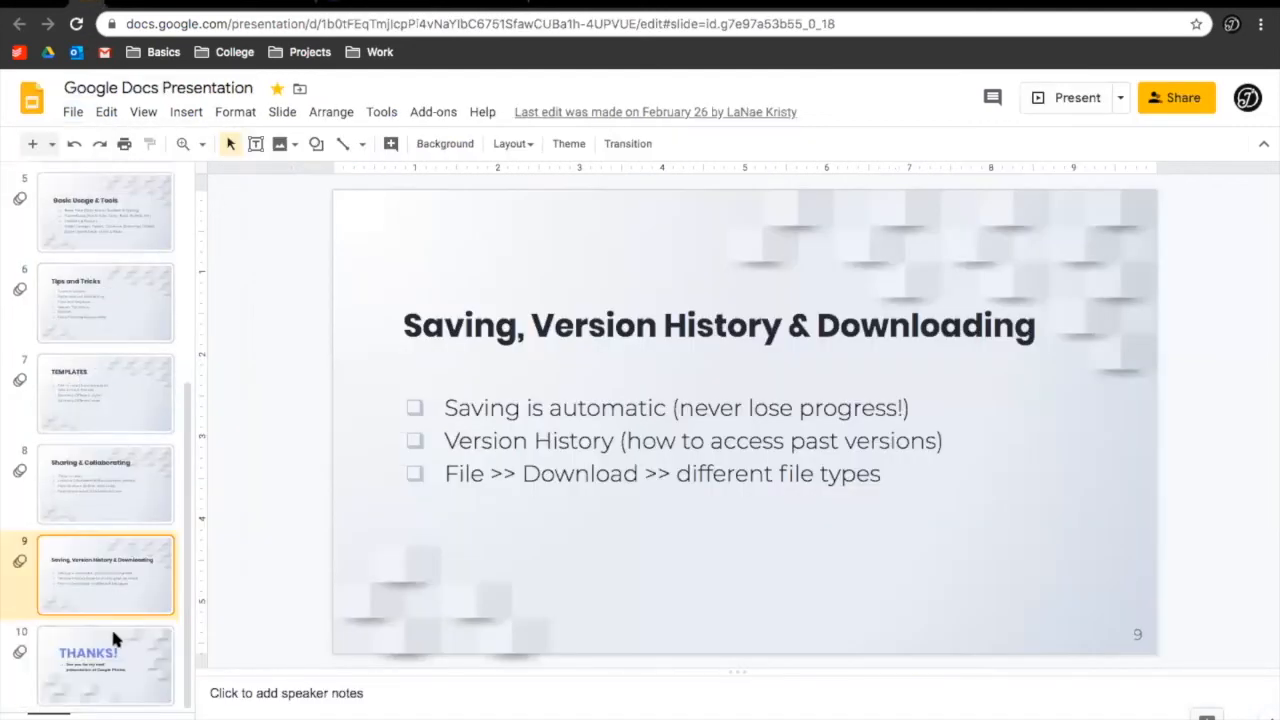
{"action": "left_click", "coordinate": [110, 635]}
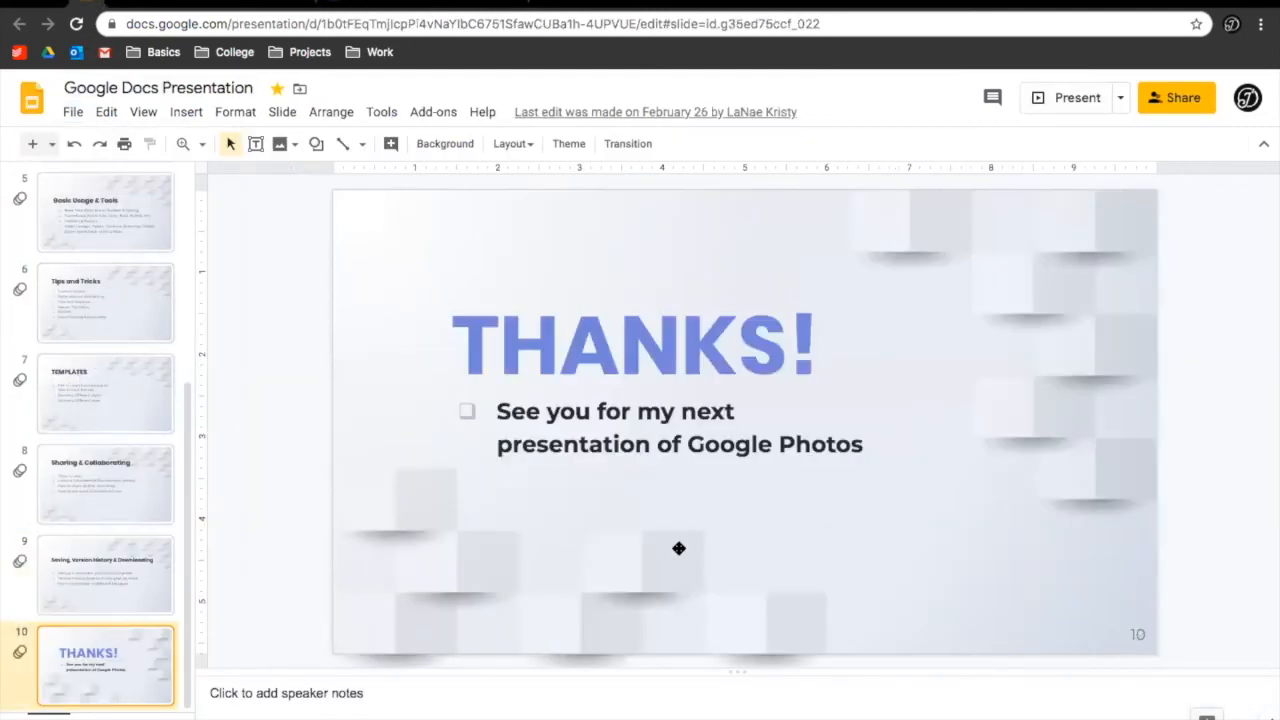